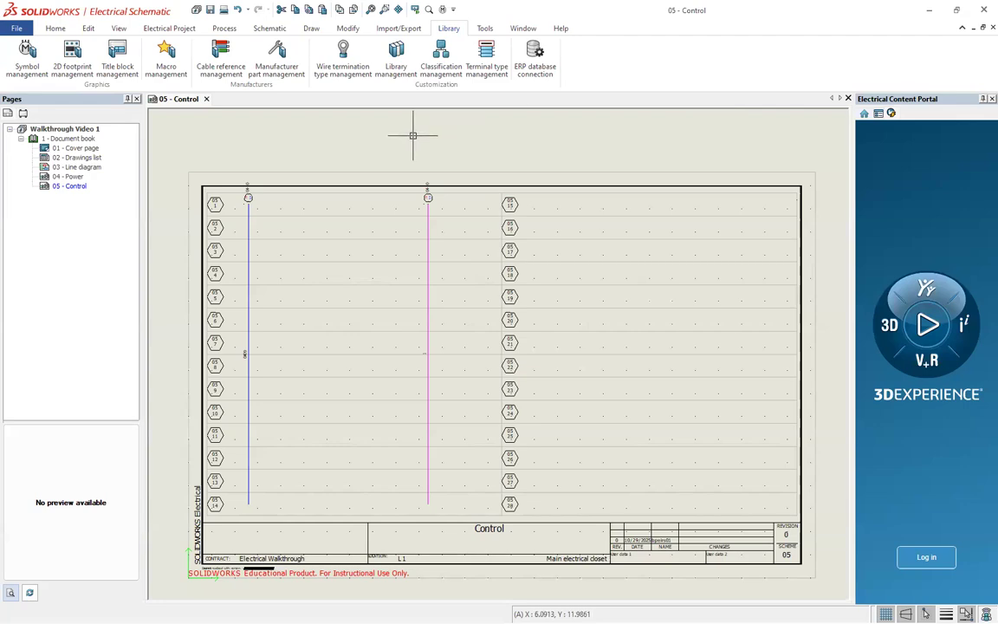
- Examine the two vertical control lines, their reference arrows and the numbered rungs on the 05 - Control page
{"action": "scroll", "coordinate": [428, 198], "scroll_direction": "up", "scroll_amount": 3}
{"action": "scroll", "coordinate": [430, 182], "scroll_direction": "up", "scroll_amount": 4}
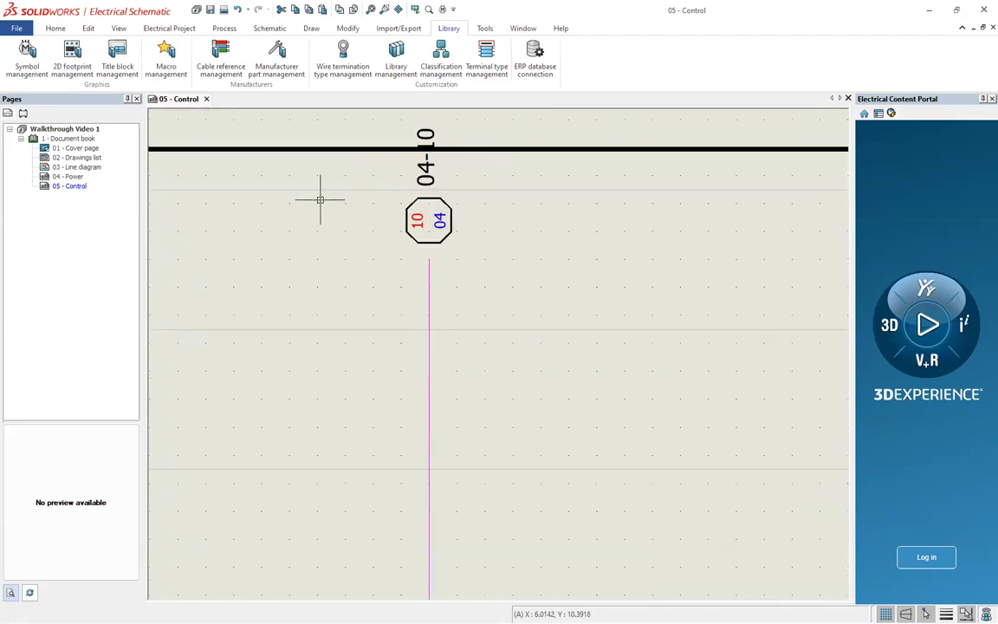
{"action": "scroll", "coordinate": [356, 225], "scroll_direction": "down", "scroll_amount": 8}
{"action": "scroll", "coordinate": [350, 303], "scroll_direction": "up", "scroll_amount": 2}
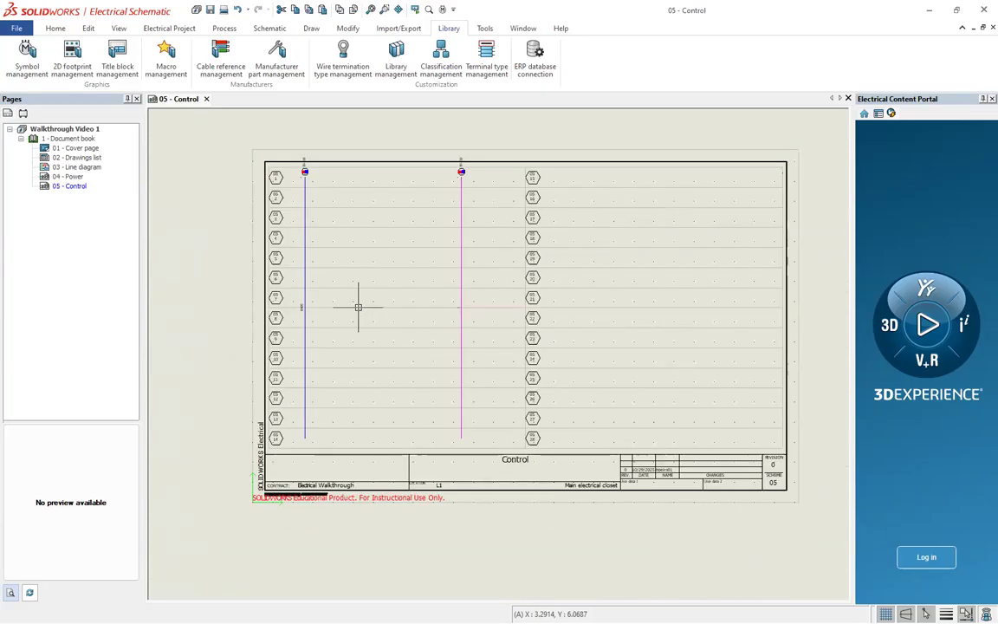
{"action": "scroll", "coordinate": [606, 230], "scroll_direction": "up", "scroll_amount": 2}
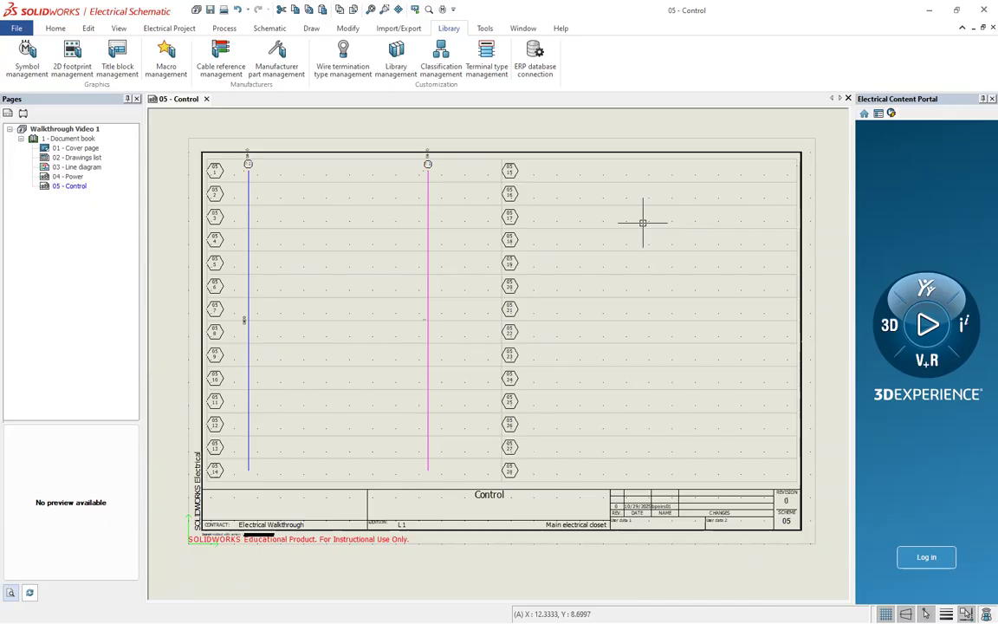
{"action": "scroll", "coordinate": [219, 182], "scroll_direction": "up", "scroll_amount": 3}
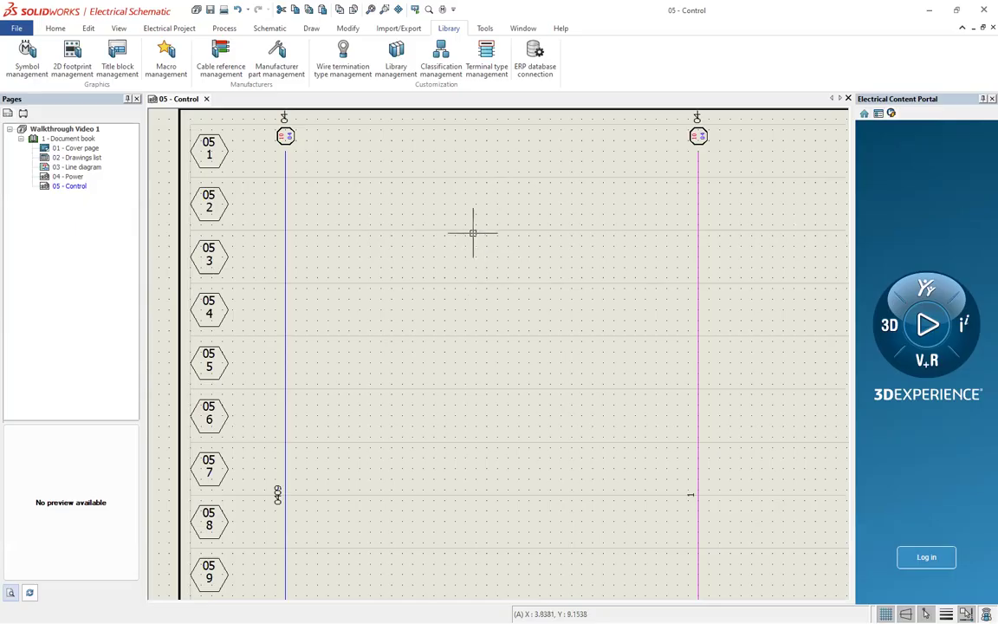
{"action": "scroll", "coordinate": [265, 330], "scroll_direction": "down", "scroll_amount": 4}
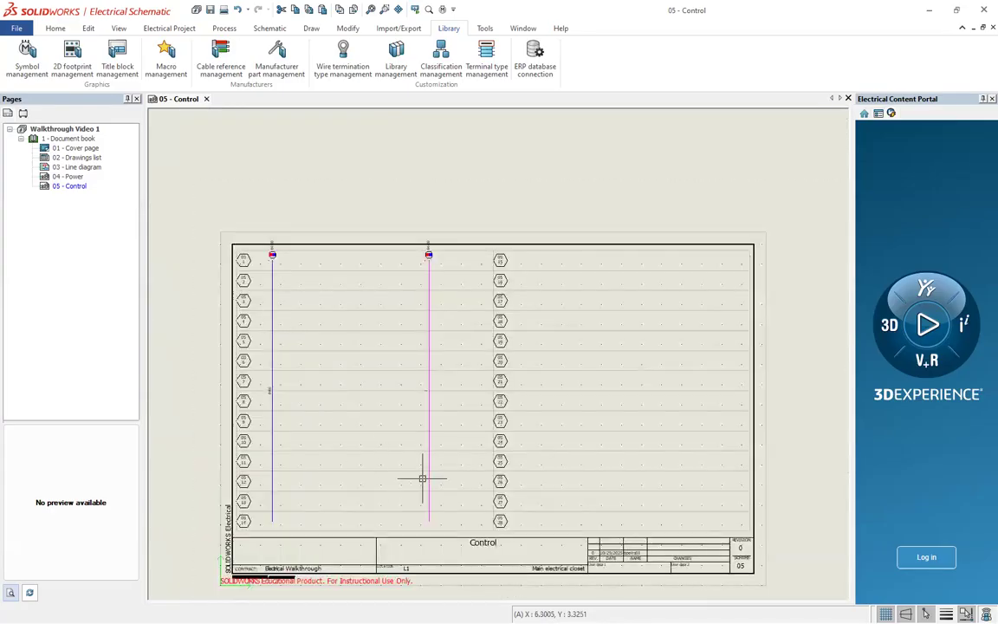
{"action": "scroll", "coordinate": [374, 438], "scroll_direction": "down", "scroll_amount": 2}
{"action": "scroll", "coordinate": [459, 502], "scroll_direction": "up", "scroll_amount": 2}
{"action": "scroll", "coordinate": [369, 537], "scroll_direction": "up", "scroll_amount": 2}
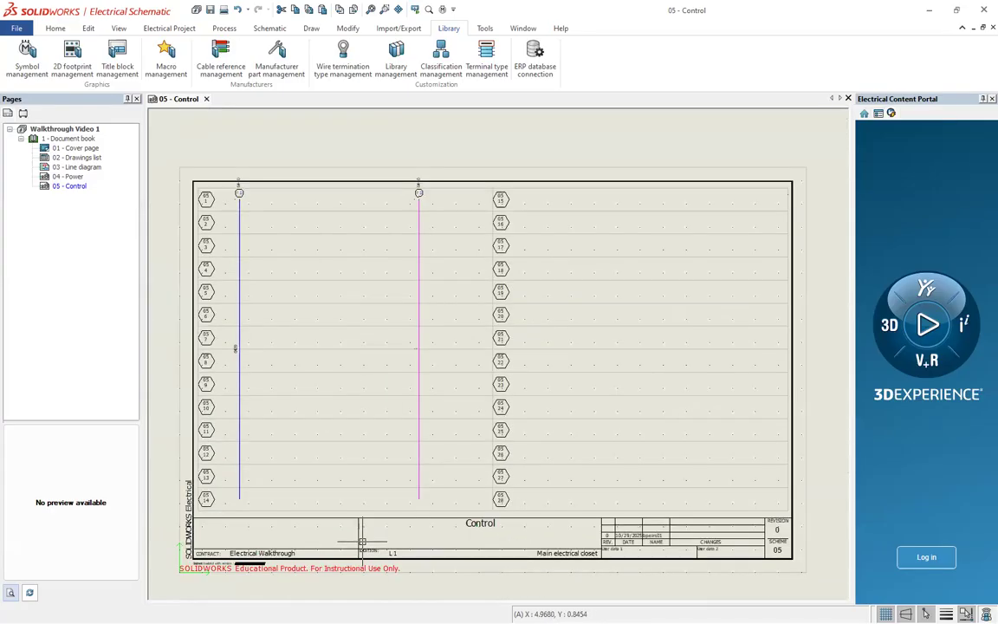
{"action": "scroll", "coordinate": [379, 527], "scroll_direction": "down", "scroll_amount": 1}
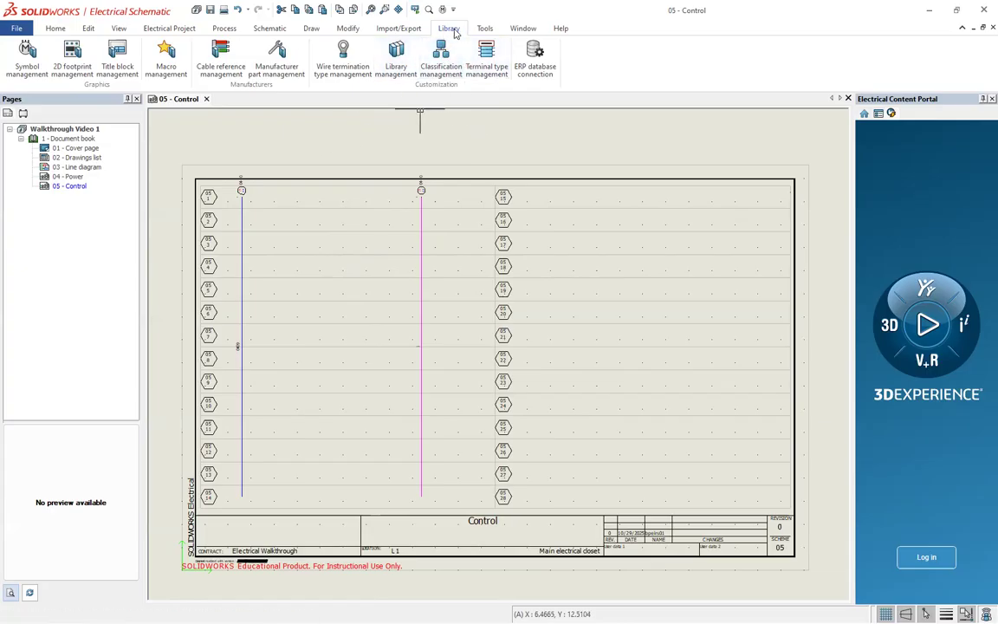
- Open the manufacturer part manager, and switch to the Electrical Content Portal in Chrome
{"action": "left_click", "coordinate": [289, 74]}
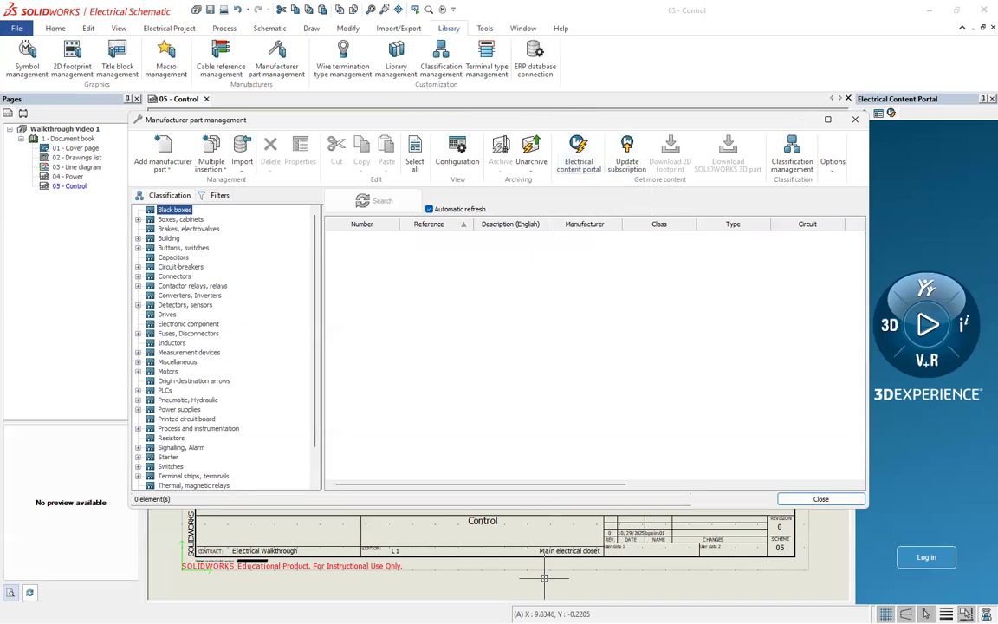
{"action": "left_click", "coordinate": [446, 610]}
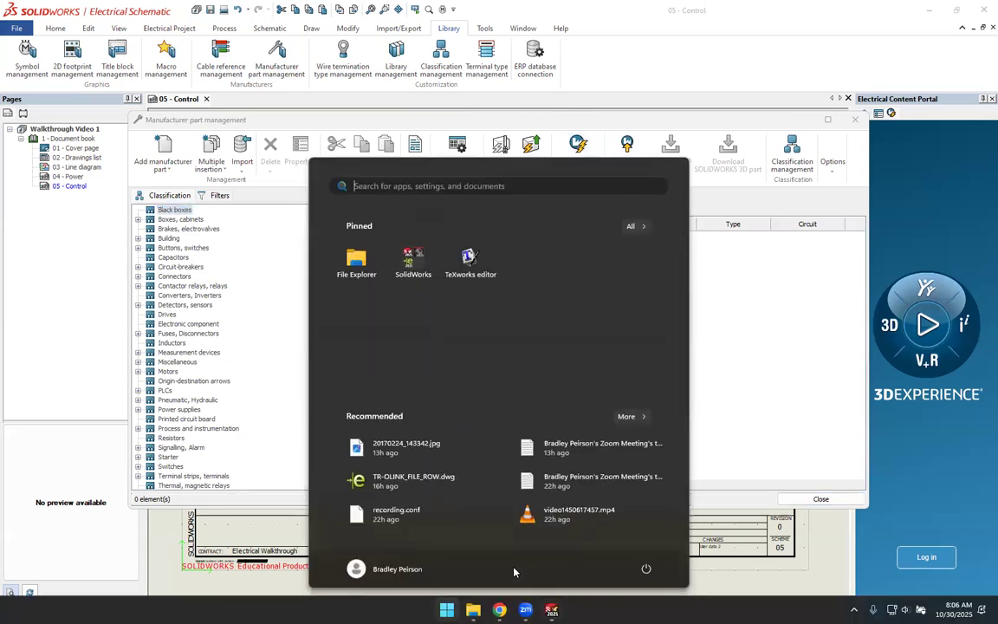
{"action": "left_click", "coordinate": [500, 610]}
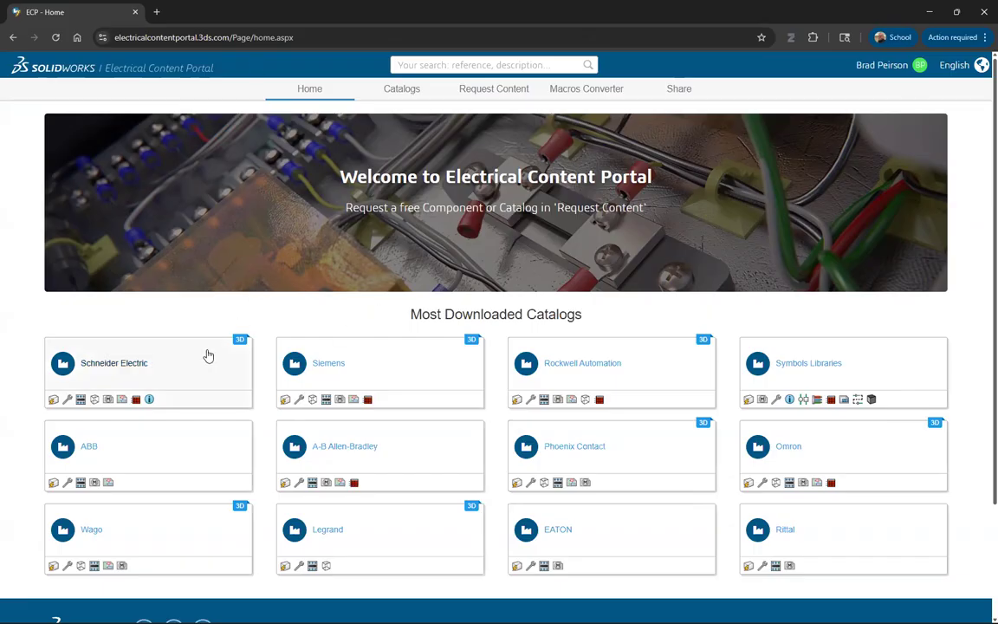
- Open the Rockwell Automation catalog from the most downloaded catalogs and look through its listed manufacturer parts
{"action": "mouse_move", "coordinate": [208, 355]}
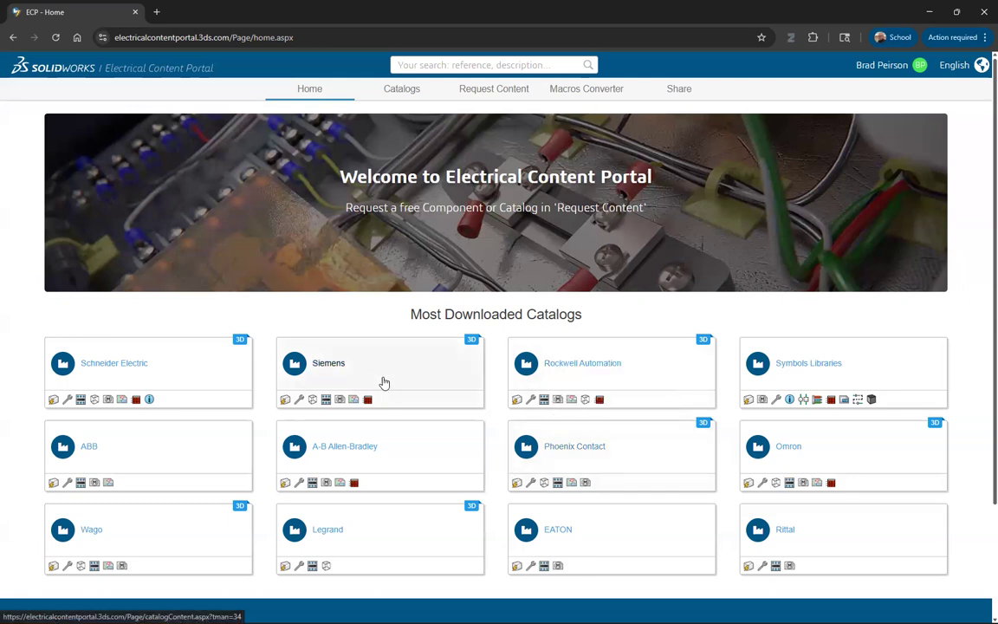
{"action": "mouse_move", "coordinate": [560, 368]}
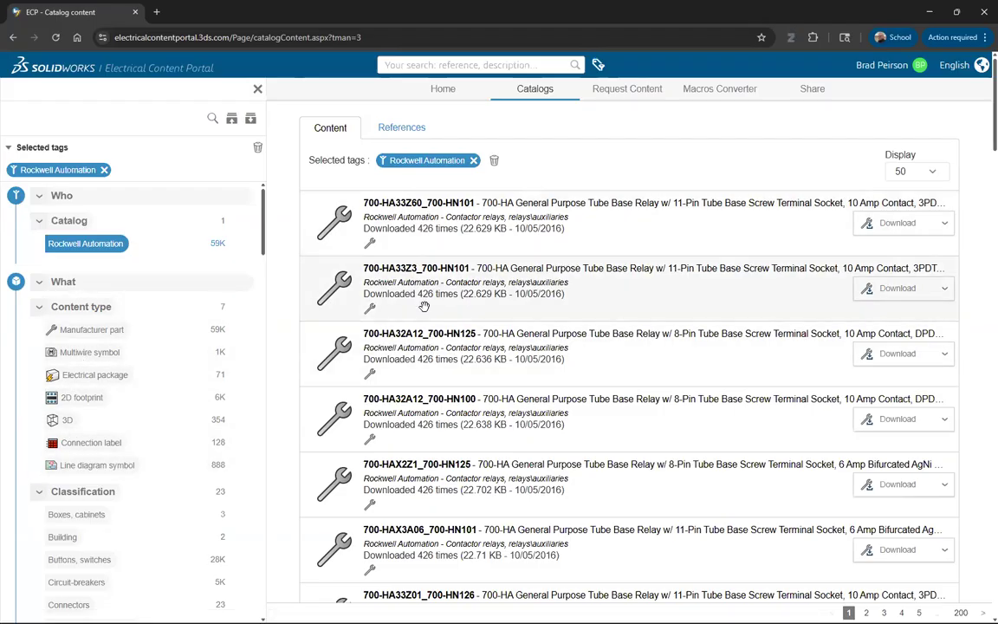
{"action": "scroll", "coordinate": [382, 274], "scroll_direction": "down", "scroll_amount": 1}
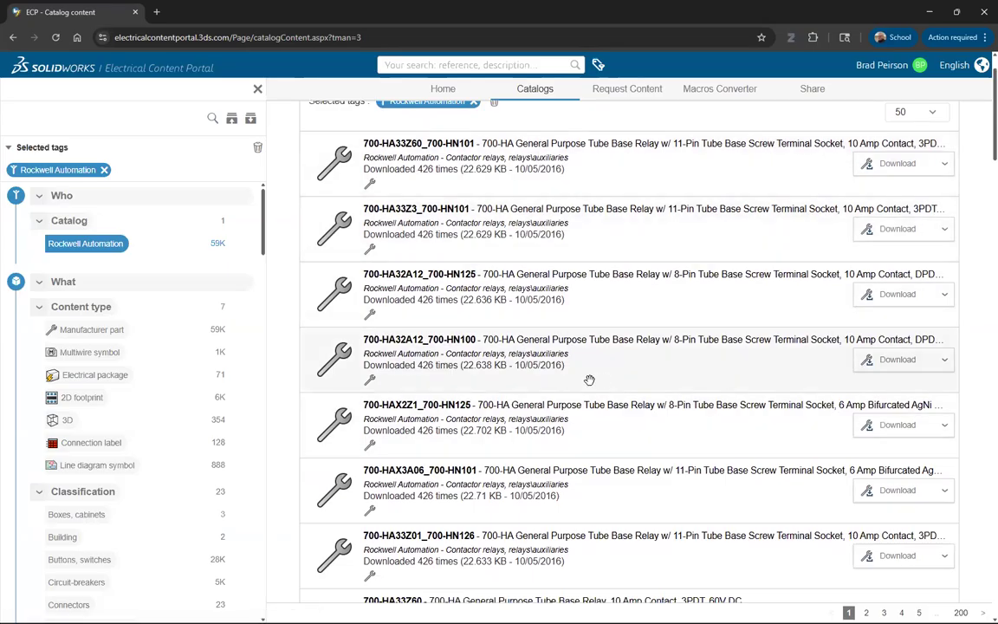
{"action": "scroll", "coordinate": [590, 372], "scroll_direction": "down", "scroll_amount": 1}
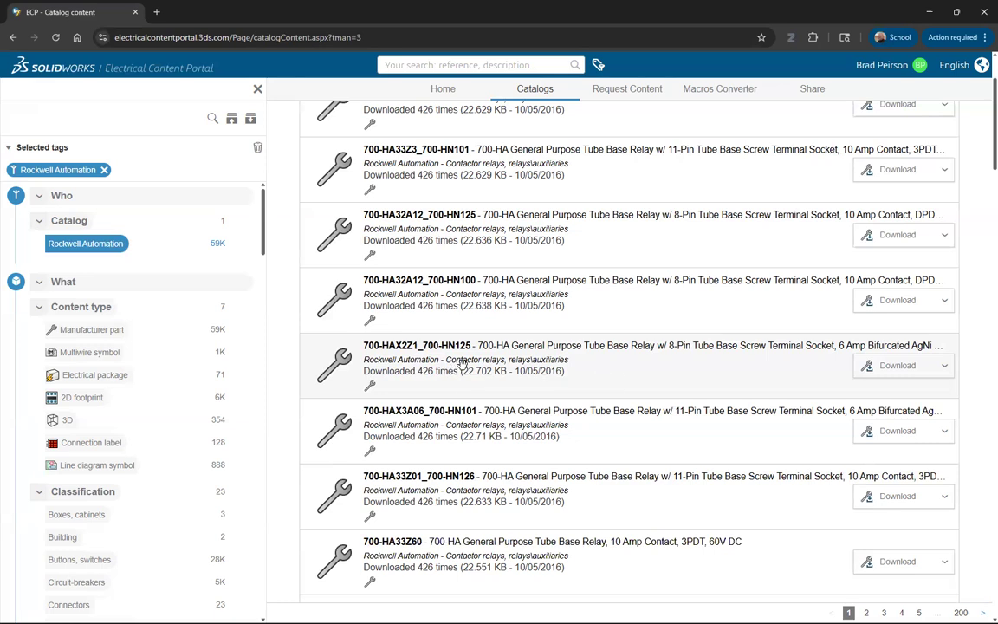
{"action": "scroll", "coordinate": [459, 365], "scroll_direction": "down", "scroll_amount": 3}
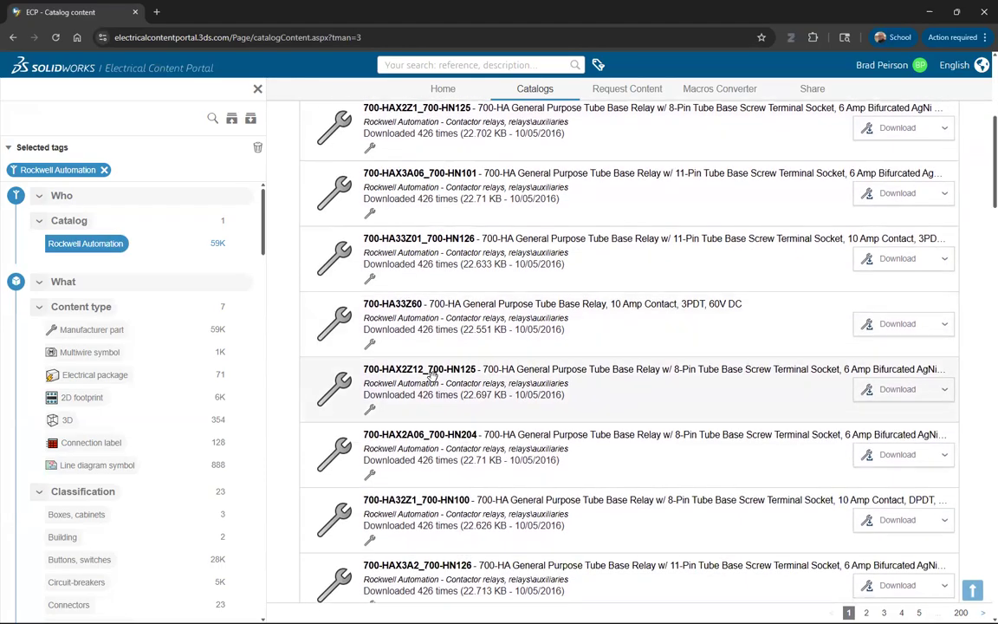
{"action": "scroll", "coordinate": [431, 374], "scroll_direction": "up", "scroll_amount": 3}
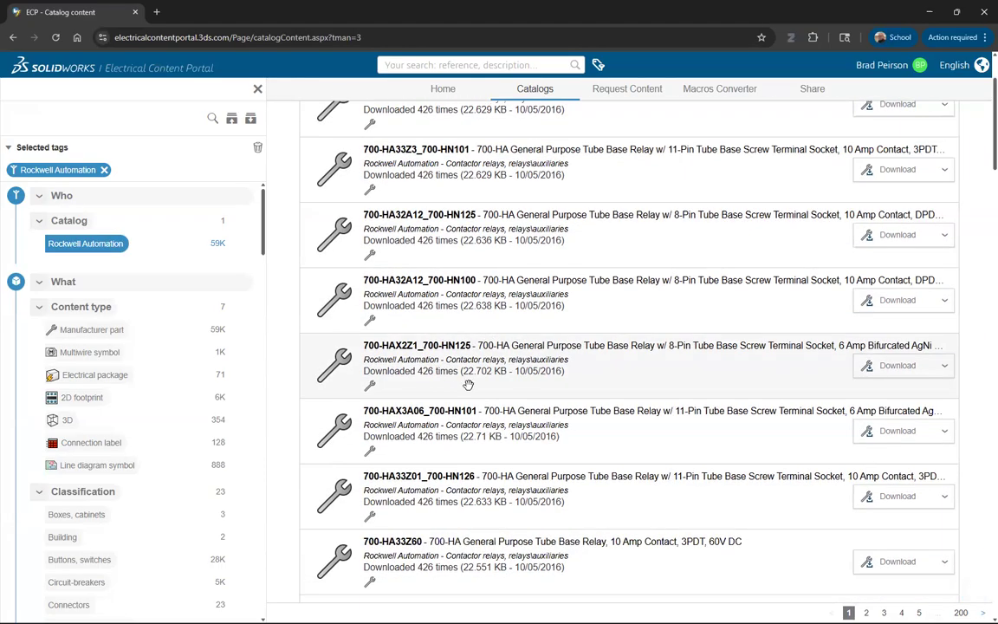
{"action": "scroll", "coordinate": [510, 426], "scroll_direction": "down", "scroll_amount": 1}
{"action": "scroll", "coordinate": [510, 427], "scroll_direction": "down", "scroll_amount": 5}
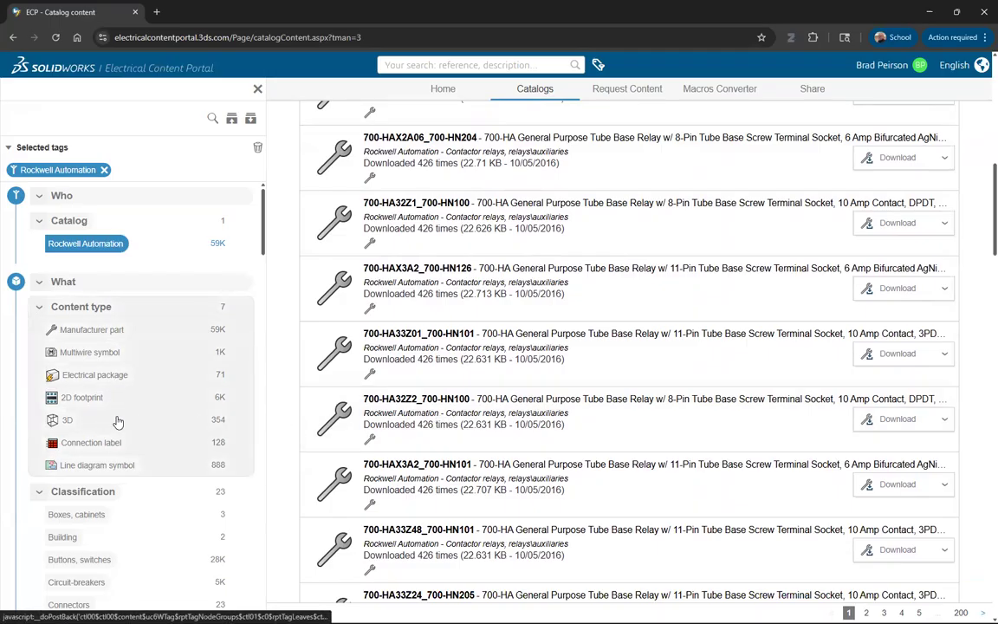
- Filter the Rockwell Automation catalog to the Electrical package content type
{"action": "left_click", "coordinate": [90, 381]}
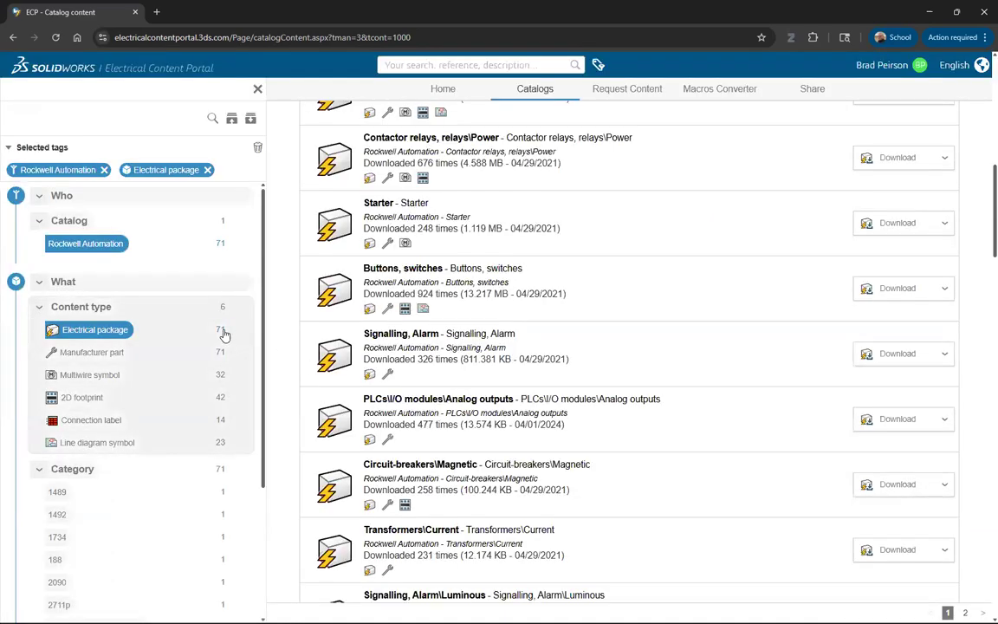
{"action": "scroll", "coordinate": [568, 330], "scroll_direction": "up", "scroll_amount": 3}
{"action": "scroll", "coordinate": [568, 330], "scroll_direction": "up", "scroll_amount": 4}
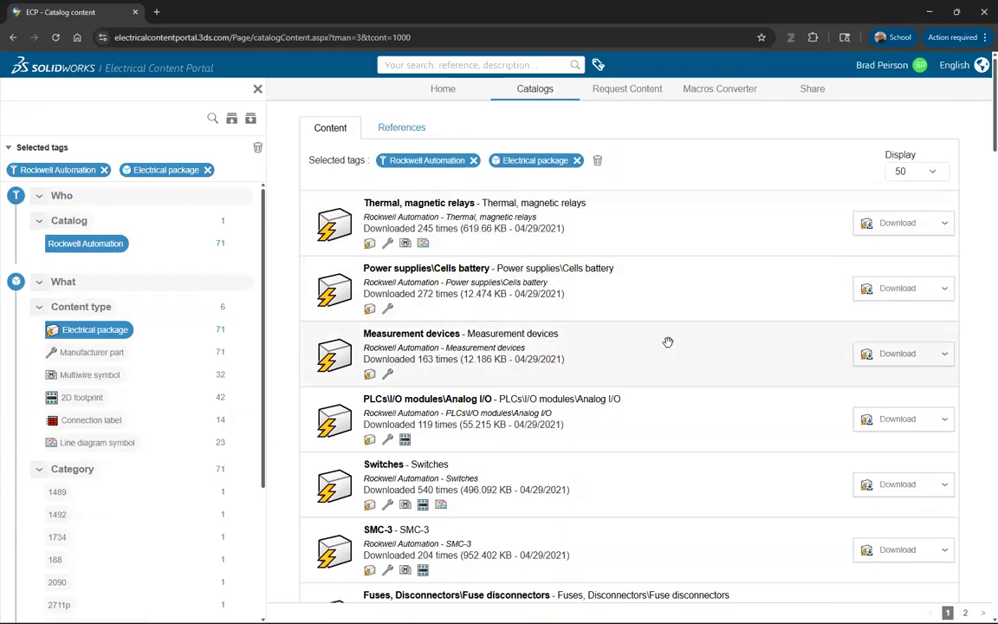
- Review what the Rockwell Automation packages contain and download the Circuit-breakers electrical package
{"action": "scroll", "coordinate": [570, 316], "scroll_direction": "down", "scroll_amount": 1}
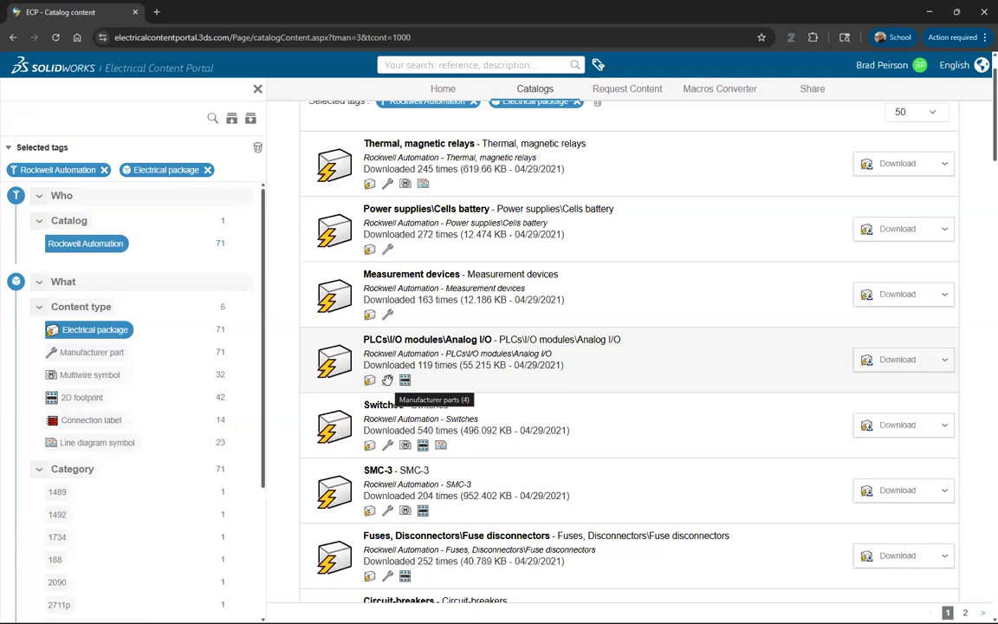
{"action": "scroll", "coordinate": [515, 433], "scroll_direction": "down", "scroll_amount": 3}
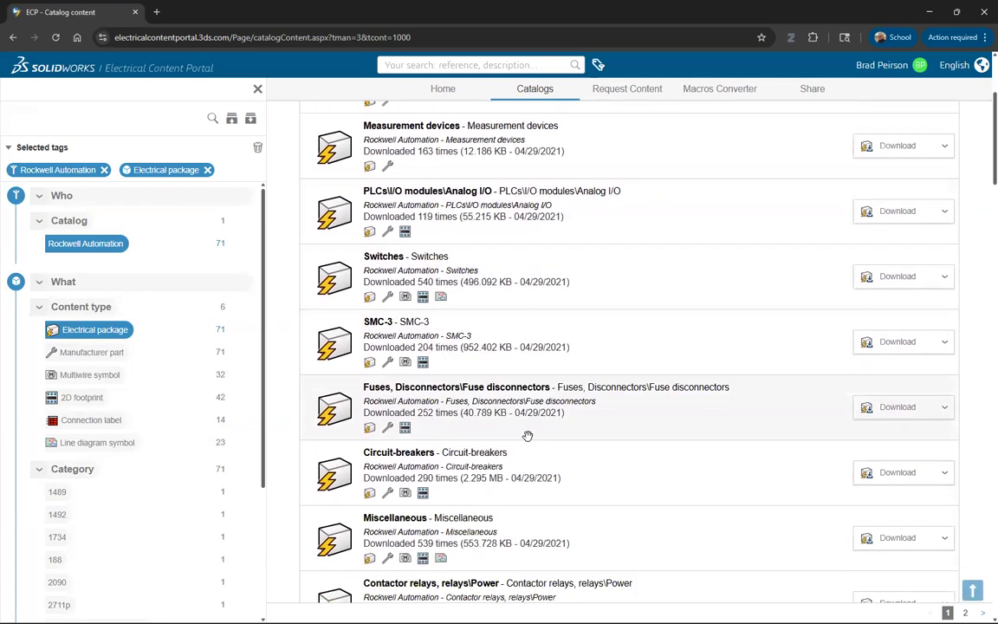
{"action": "scroll", "coordinate": [515, 433], "scroll_direction": "down", "scroll_amount": 1}
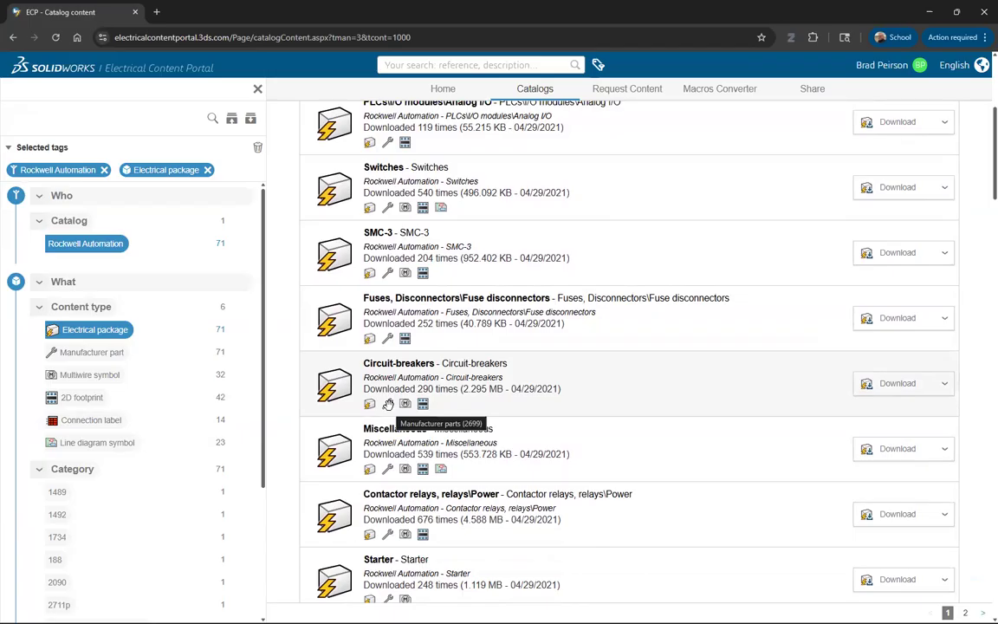
{"action": "scroll", "coordinate": [633, 383], "scroll_direction": "up", "scroll_amount": 1}
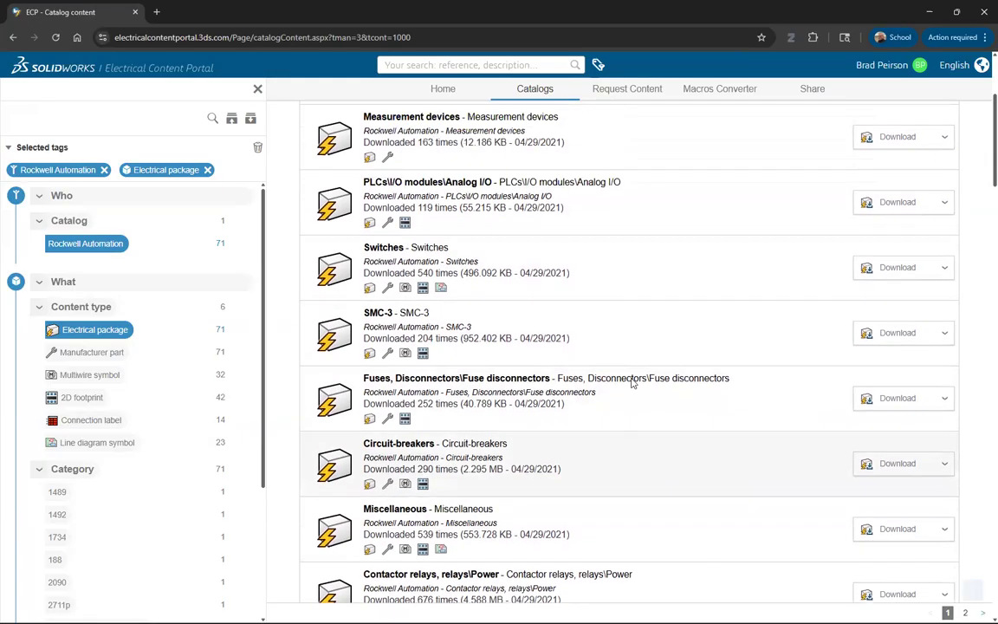
{"action": "scroll", "coordinate": [633, 384], "scroll_direction": "up", "scroll_amount": 3}
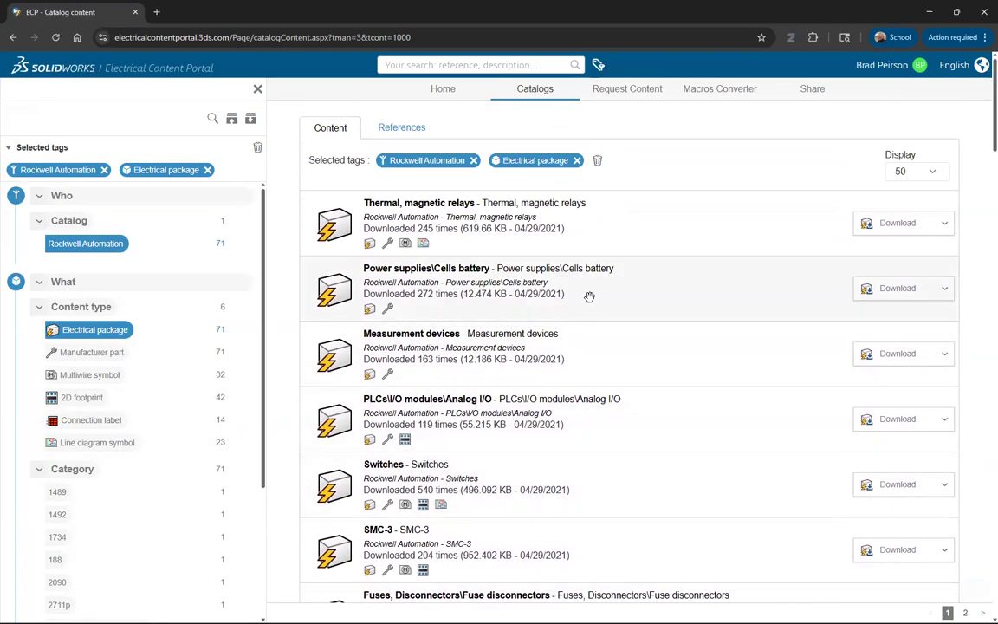
{"action": "scroll", "coordinate": [604, 319], "scroll_direction": "down", "scroll_amount": 4}
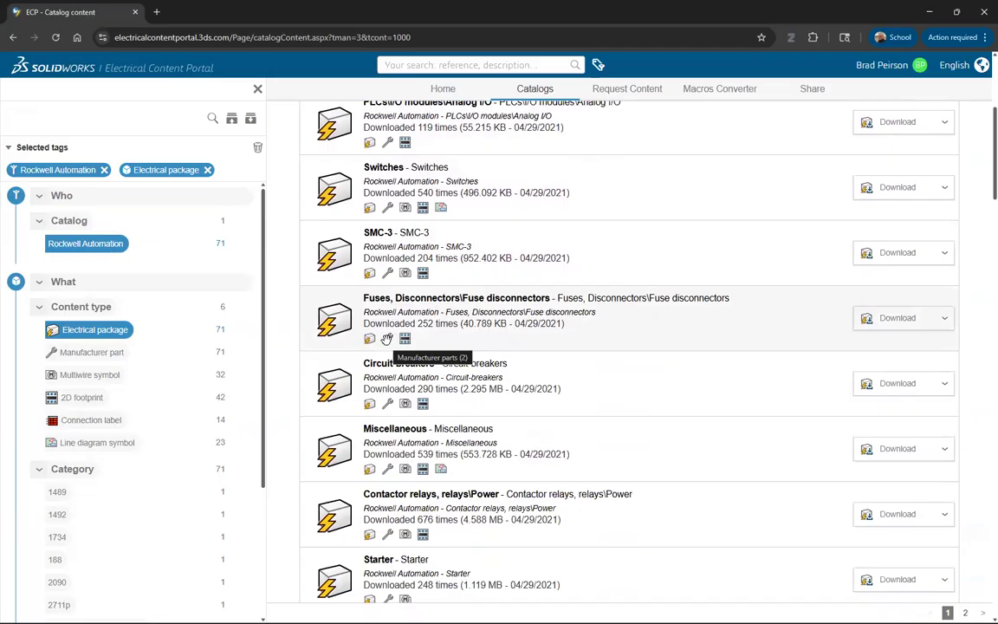
{"action": "left_click", "coordinate": [898, 383]}
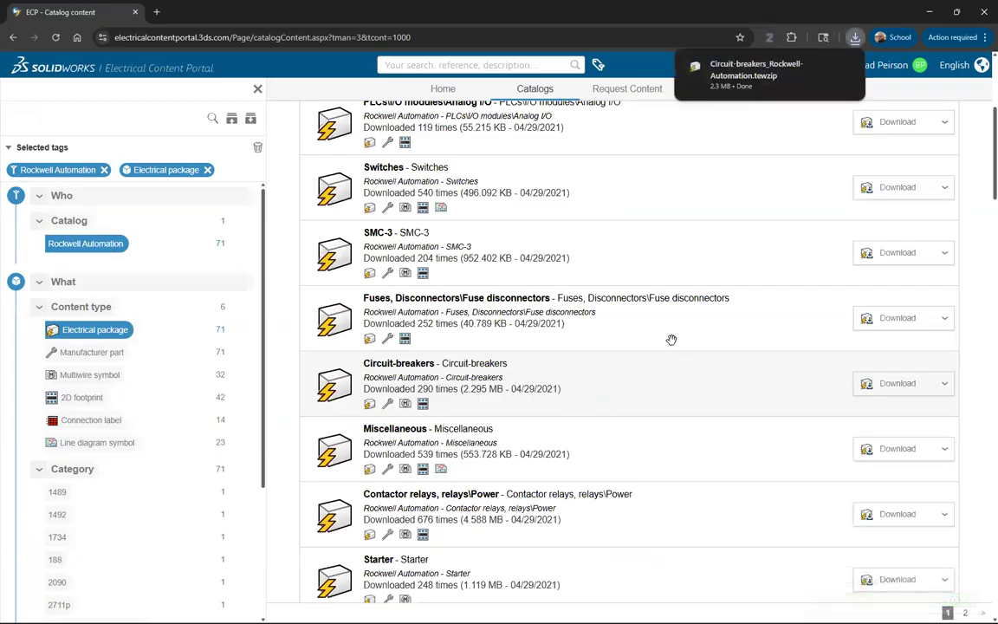
- Find the PLCs electrical package further down the Rockwell Automation list and download it
{"action": "mouse_move", "coordinate": [788, 79]}
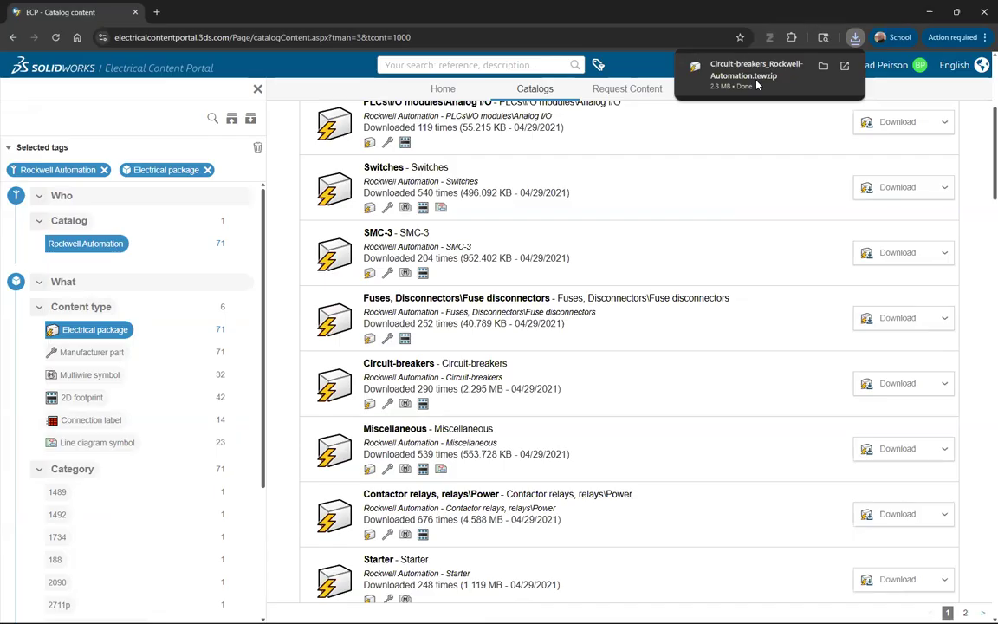
{"action": "scroll", "coordinate": [597, 248], "scroll_direction": "down", "scroll_amount": 3}
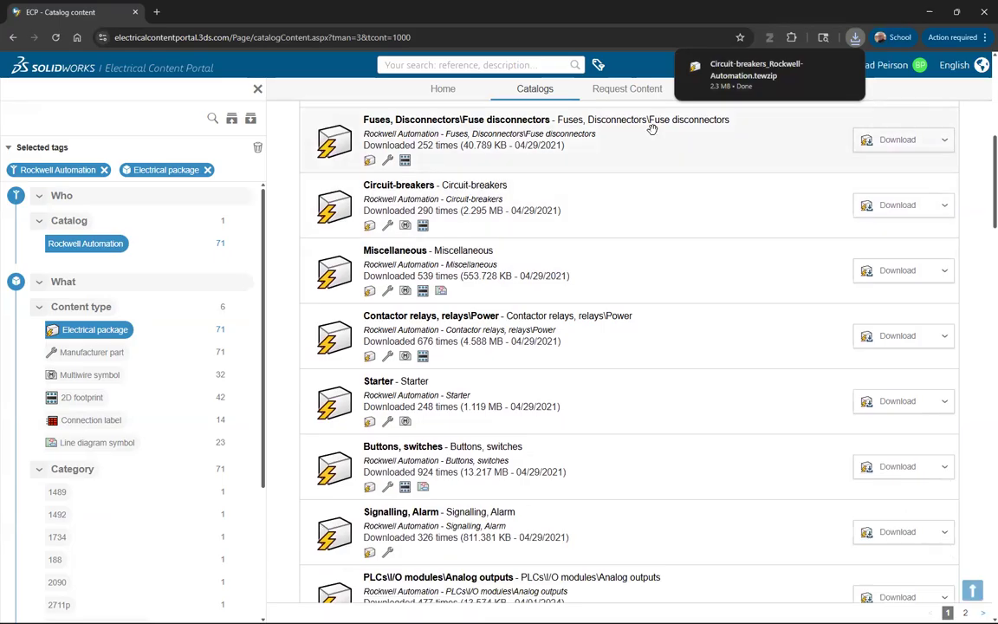
{"action": "scroll", "coordinate": [542, 271], "scroll_direction": "down", "scroll_amount": 4}
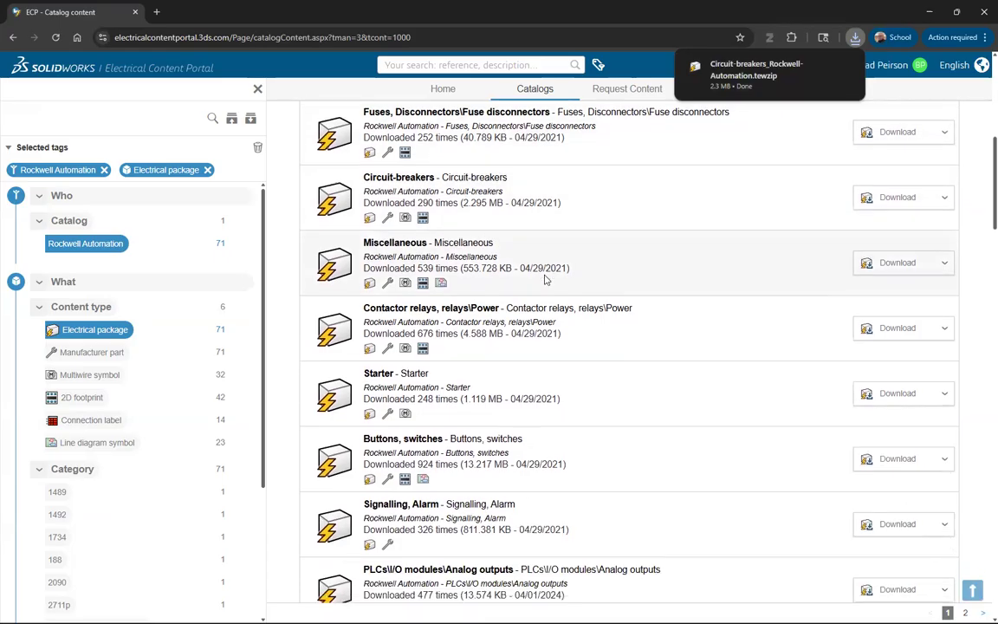
{"action": "scroll", "coordinate": [541, 271], "scroll_direction": "down", "scroll_amount": 3}
{"action": "scroll", "coordinate": [539, 267], "scroll_direction": "up", "scroll_amount": 2}
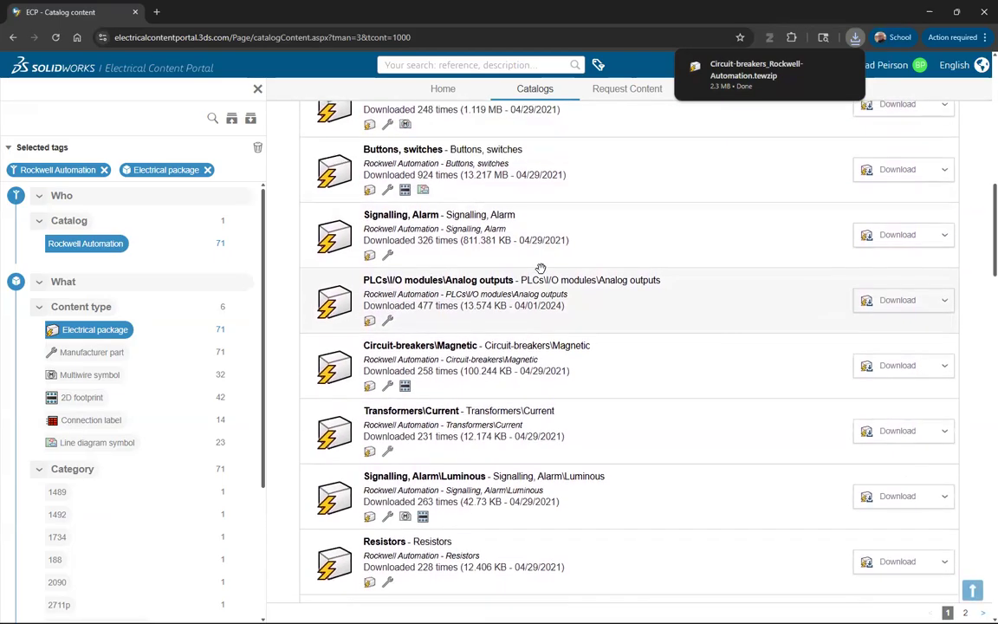
{"action": "scroll", "coordinate": [539, 270], "scroll_direction": "up", "scroll_amount": 2}
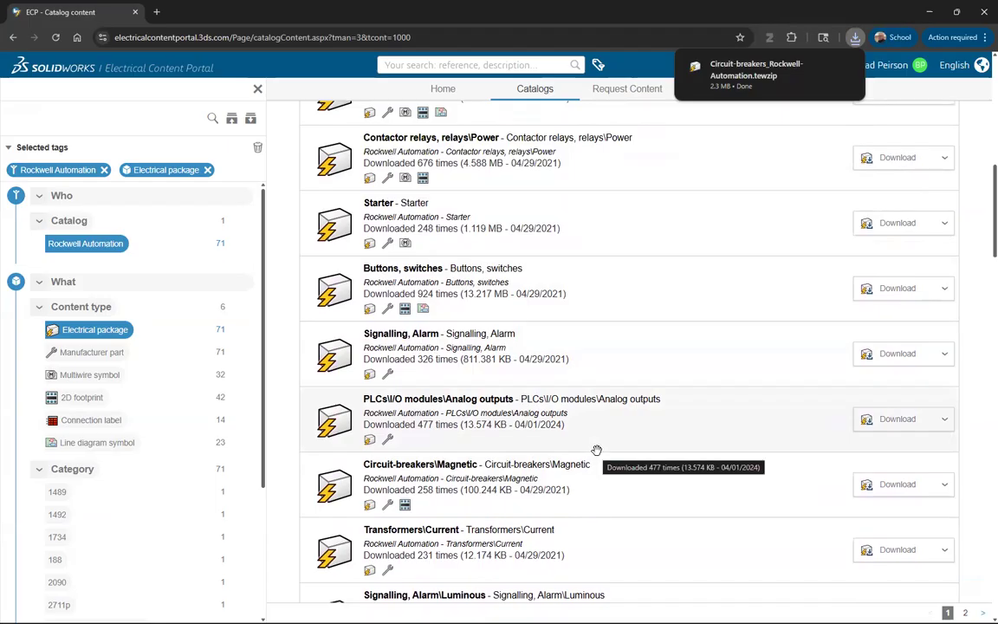
{"action": "scroll", "coordinate": [596, 449], "scroll_direction": "down", "scroll_amount": 4}
{"action": "scroll", "coordinate": [596, 447], "scroll_direction": "down", "scroll_amount": 2}
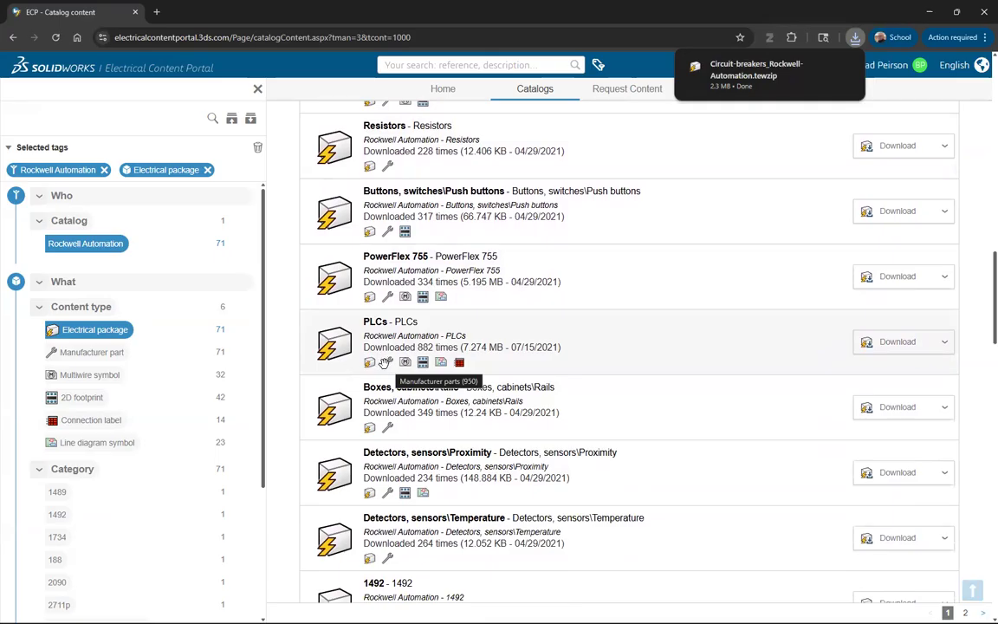
{"action": "left_click", "coordinate": [875, 350]}
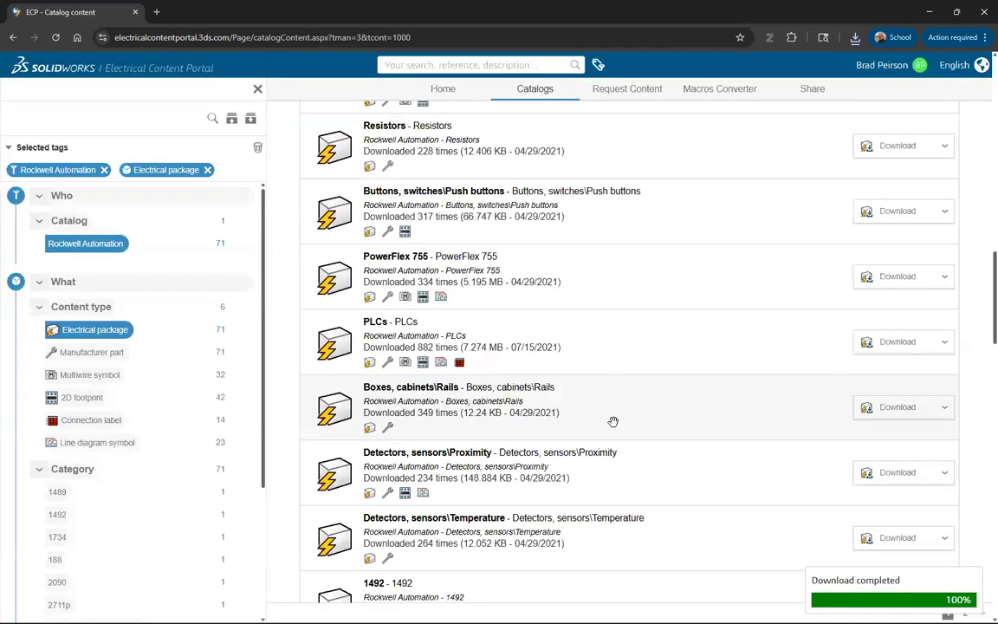
- Find the Contactor relays, relays electrical package in the Rockwell Automation list and download it
{"action": "scroll", "coordinate": [565, 402], "scroll_direction": "down", "scroll_amount": 3}
{"action": "scroll", "coordinate": [566, 402], "scroll_direction": "up", "scroll_amount": 1}
{"action": "scroll", "coordinate": [483, 240], "scroll_direction": "down", "scroll_amount": 1}
{"action": "scroll", "coordinate": [411, 238], "scroll_direction": "up", "scroll_amount": 1}
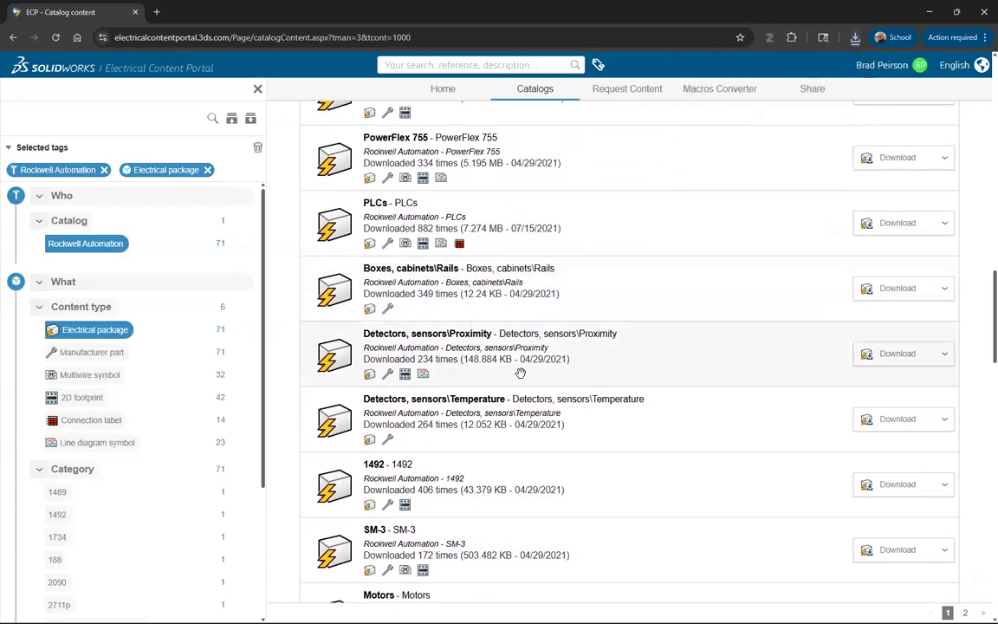
{"action": "scroll", "coordinate": [517, 373], "scroll_direction": "down", "scroll_amount": 3}
{"action": "scroll", "coordinate": [510, 369], "scroll_direction": "down", "scroll_amount": 1}
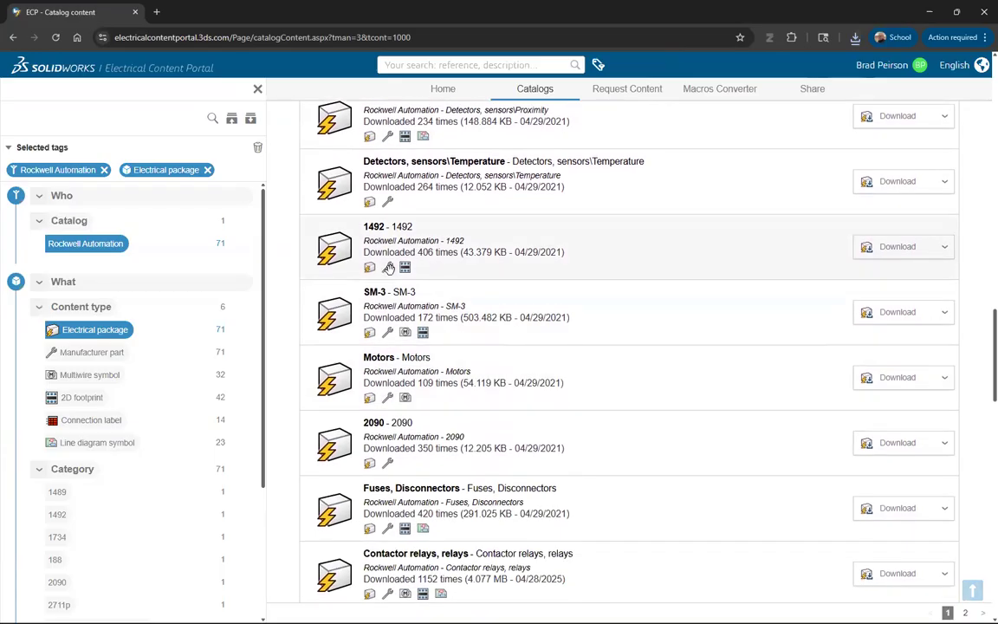
{"action": "scroll", "coordinate": [494, 328], "scroll_direction": "down", "scroll_amount": 3}
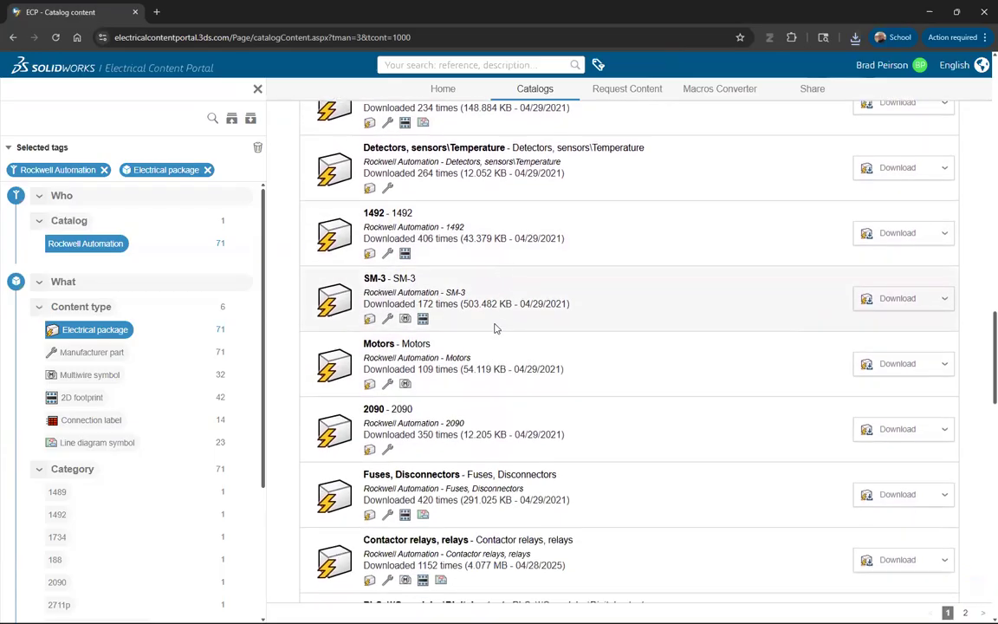
{"action": "scroll", "coordinate": [488, 320], "scroll_direction": "down", "scroll_amount": 1}
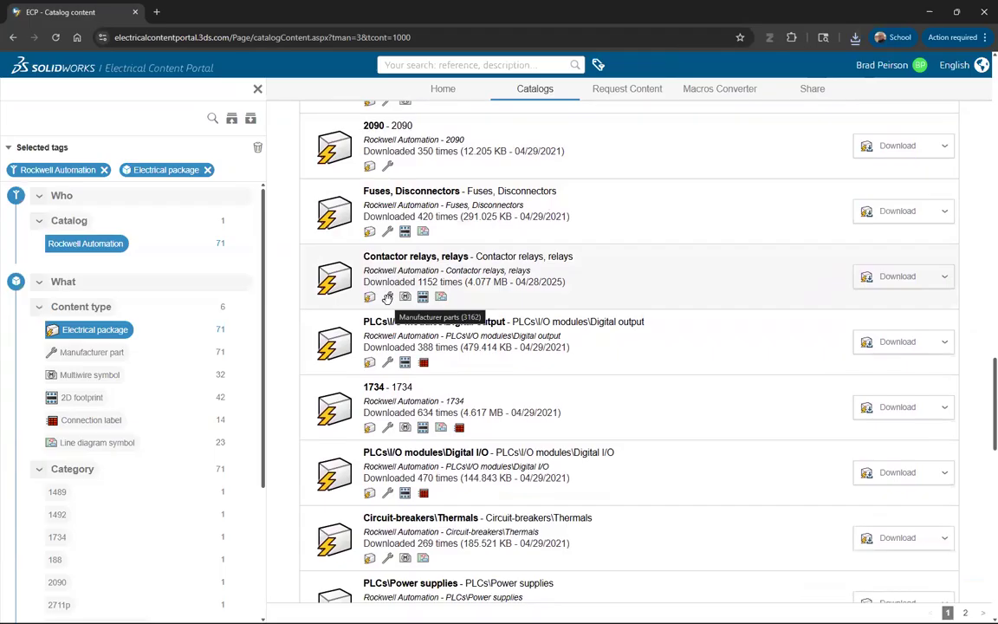
{"action": "left_click", "coordinate": [895, 279]}
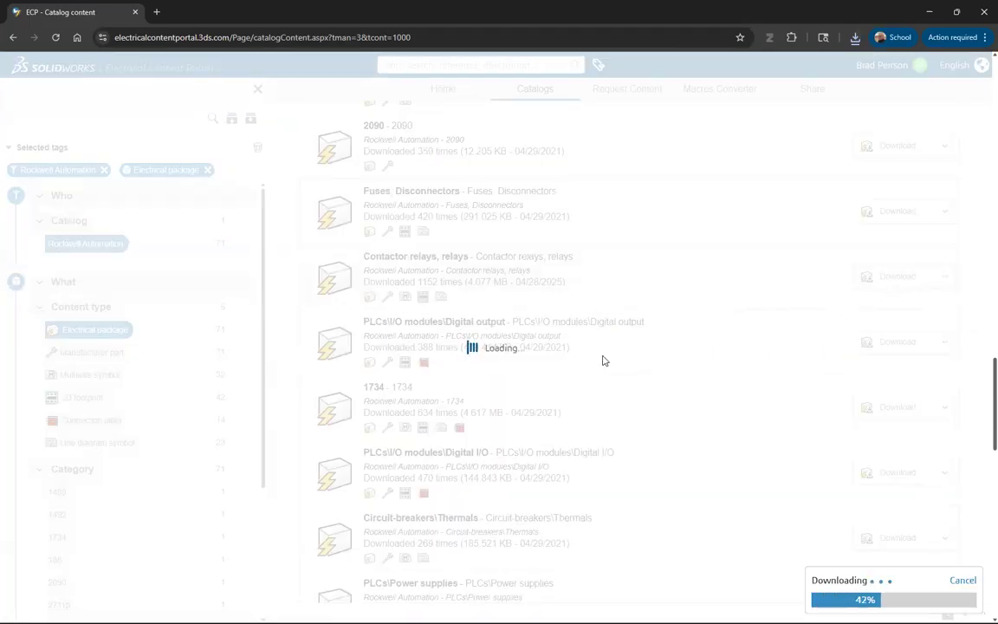
- Download the PLCs\I/O modules\Digital I/O electrical package from the Rockwell Automation list
{"action": "scroll", "coordinate": [594, 355], "scroll_direction": "down", "scroll_amount": 4}
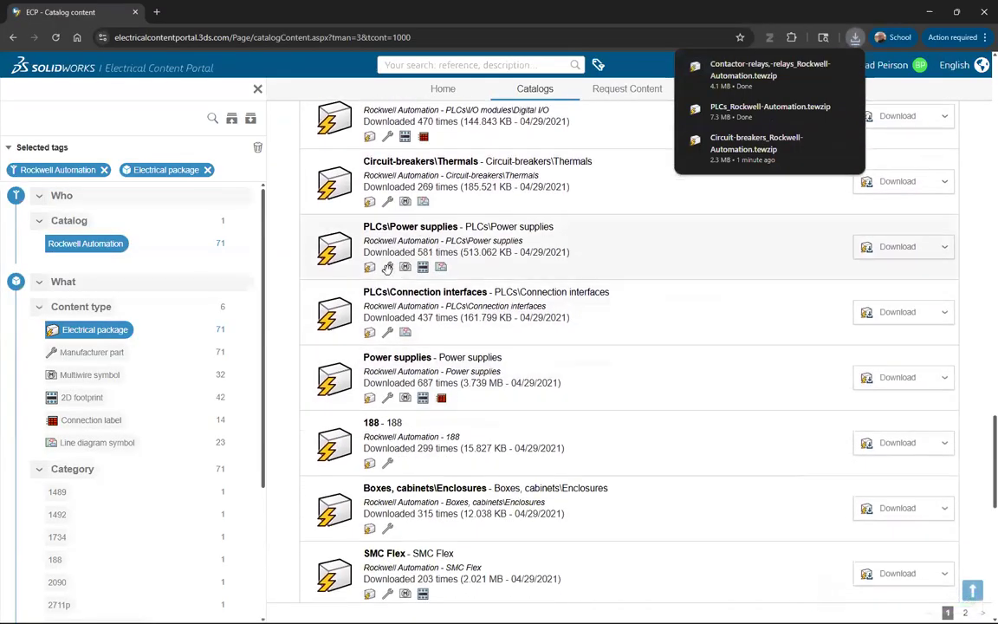
{"action": "scroll", "coordinate": [520, 316], "scroll_direction": "up", "scroll_amount": 4}
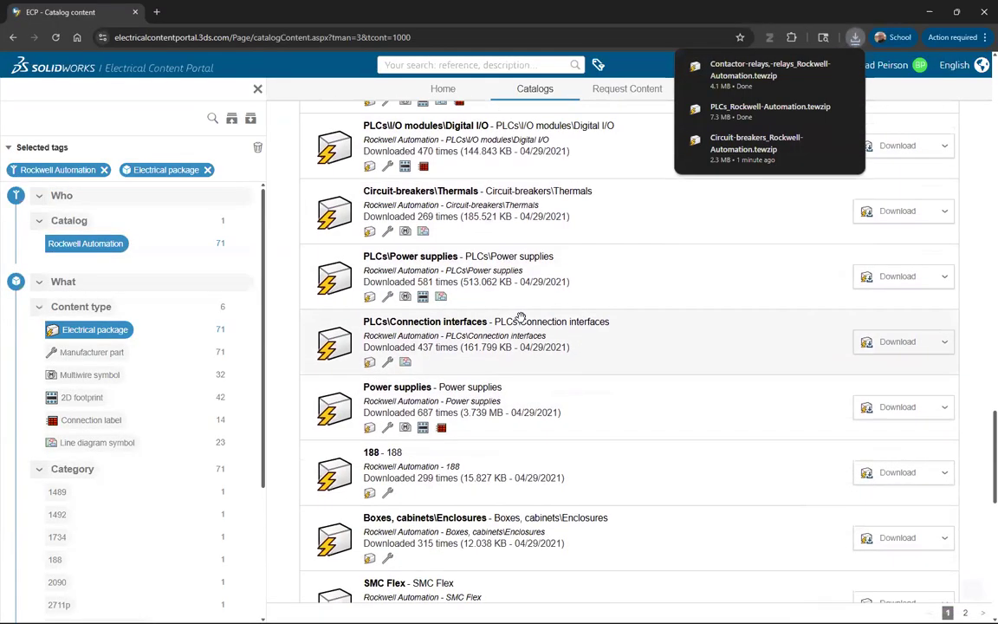
{"action": "scroll", "coordinate": [520, 314], "scroll_direction": "down", "scroll_amount": 3}
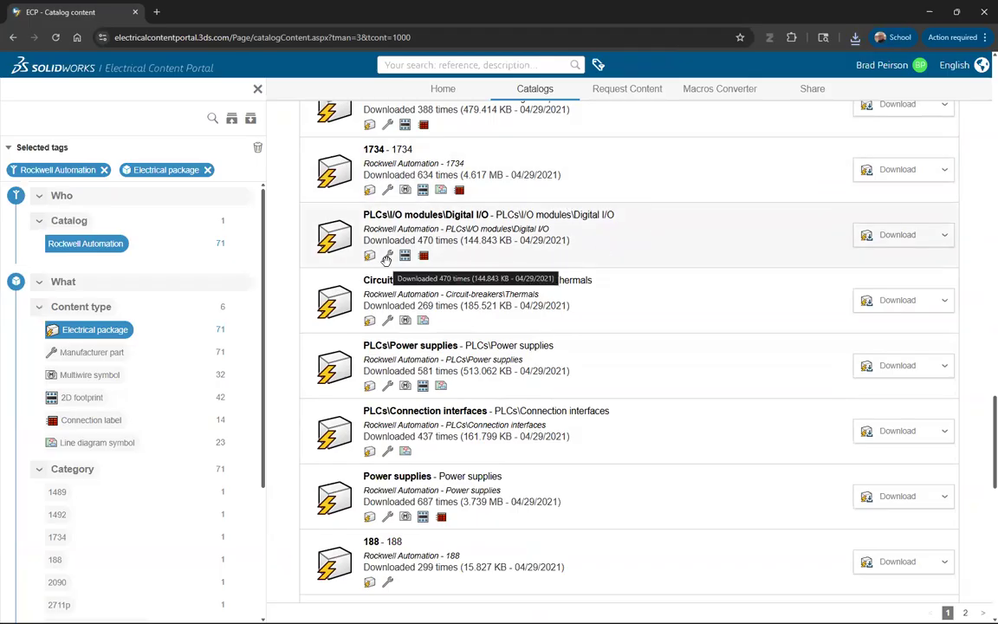
{"action": "left_click", "coordinate": [896, 240]}
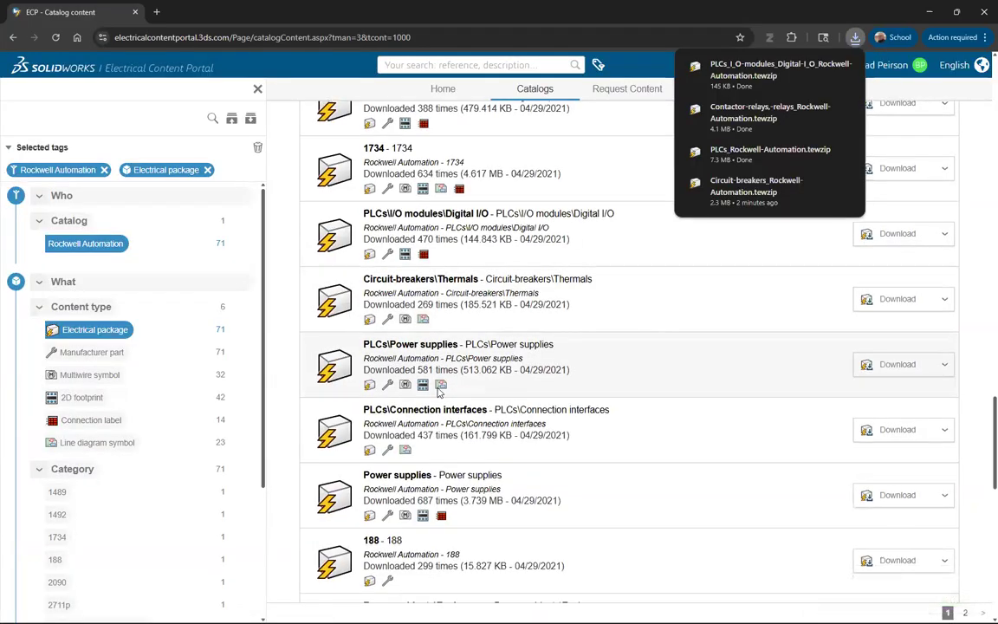
- Look through the Rockwell Automation electrical packages to the end of the page and back to its start for other useful packages
{"action": "scroll", "coordinate": [439, 392], "scroll_direction": "down", "scroll_amount": 5}
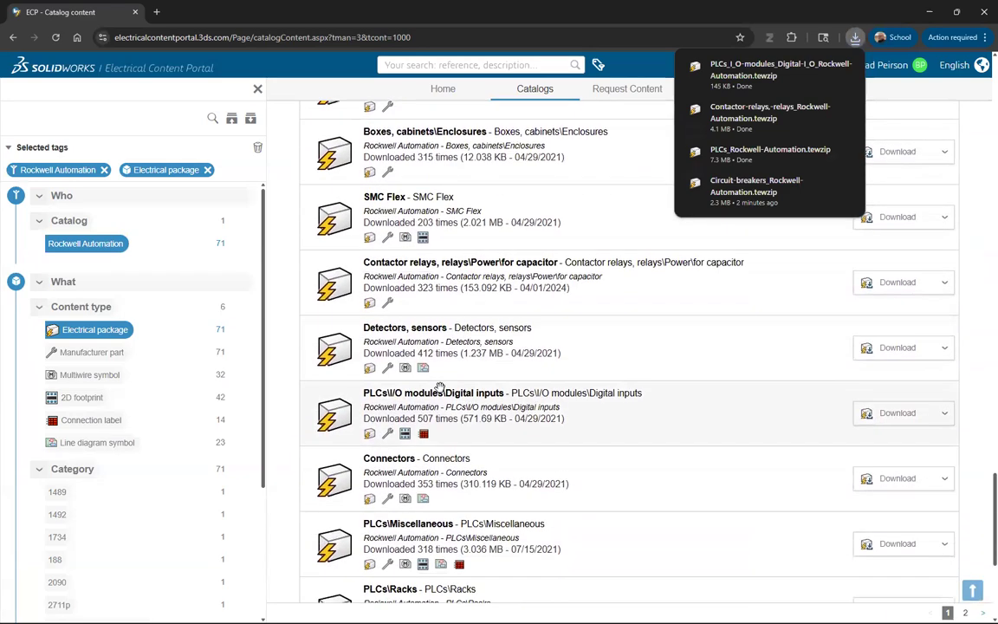
{"action": "scroll", "coordinate": [439, 388], "scroll_direction": "down", "scroll_amount": 3}
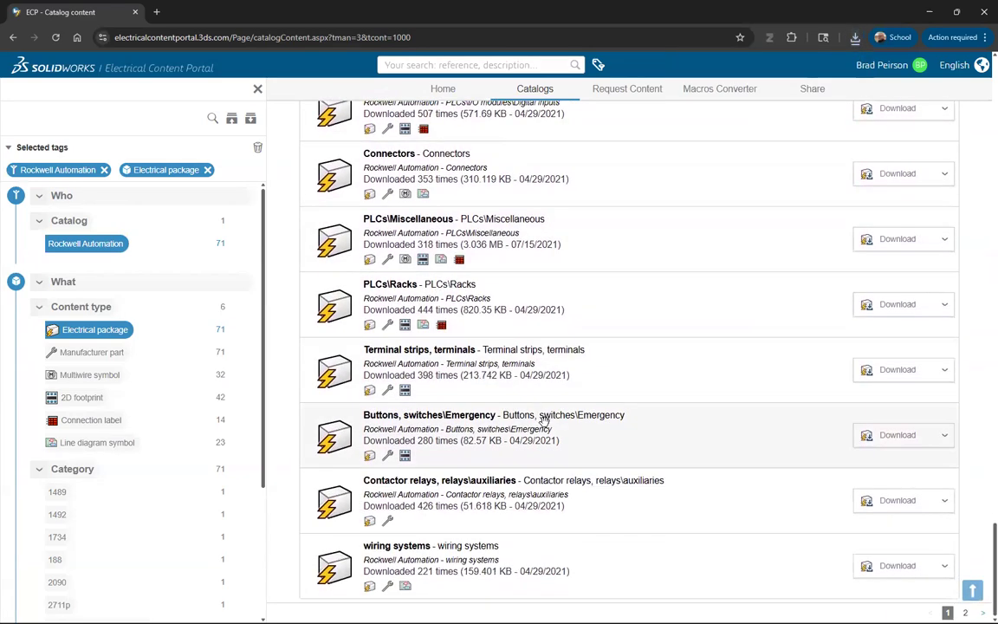
{"action": "scroll", "coordinate": [541, 419], "scroll_direction": "up", "scroll_amount": 2}
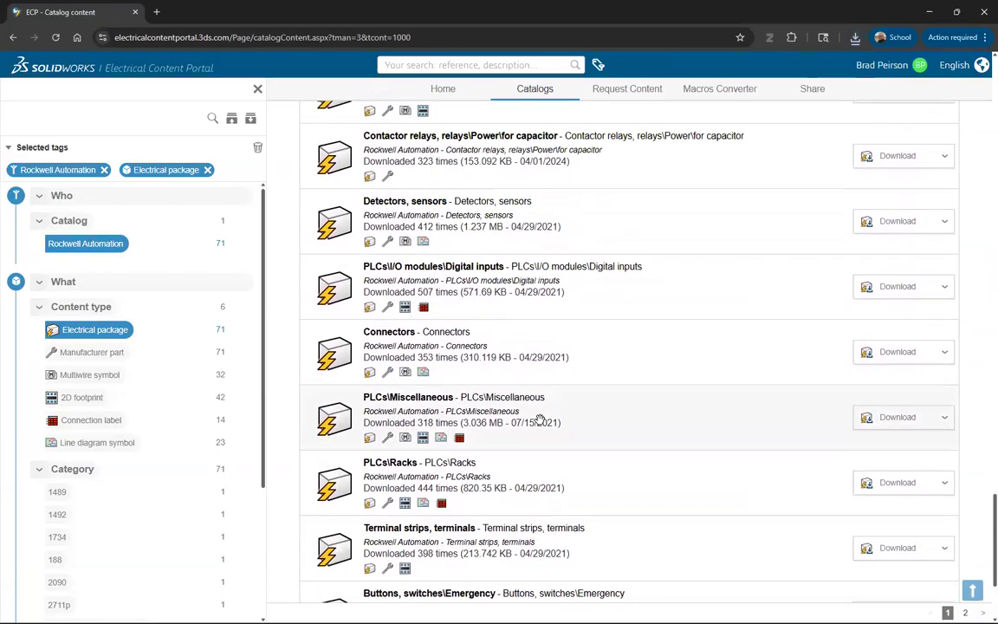
{"action": "scroll", "coordinate": [540, 421], "scroll_direction": "up", "scroll_amount": 5}
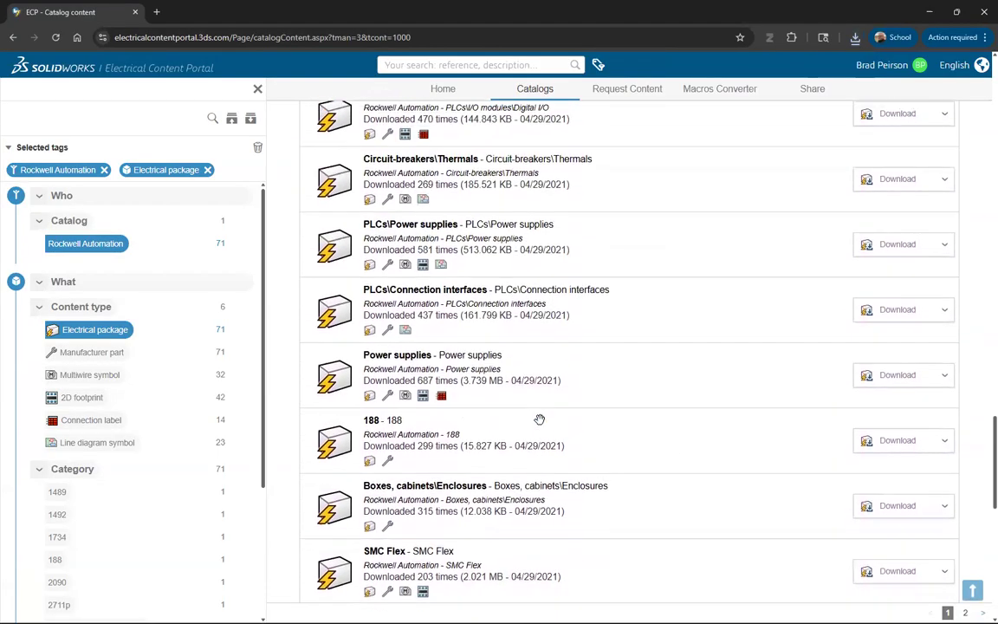
{"action": "scroll", "coordinate": [541, 423], "scroll_direction": "up", "scroll_amount": 4}
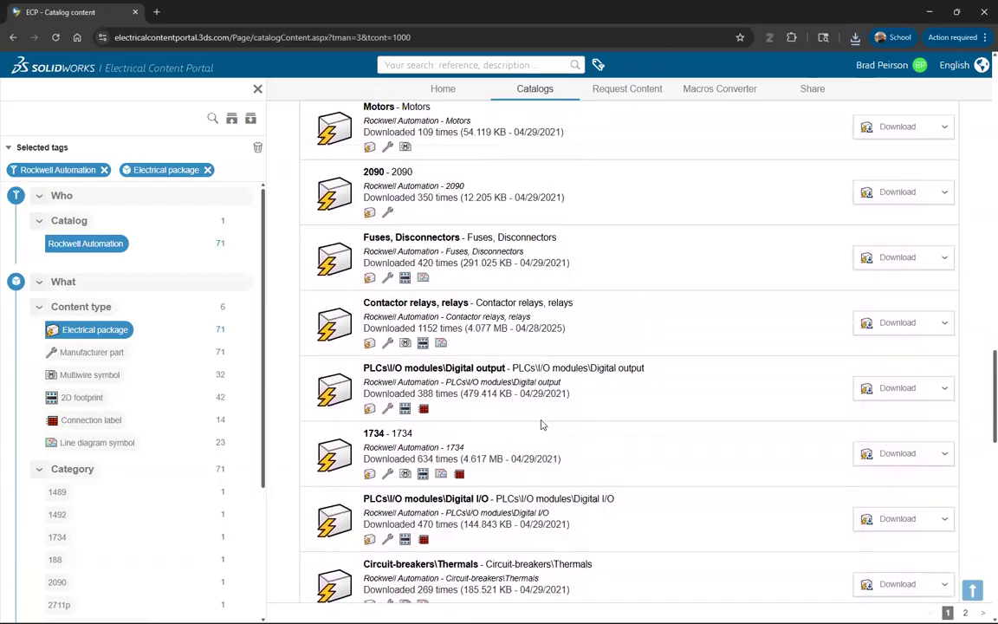
{"action": "scroll", "coordinate": [539, 418], "scroll_direction": "up", "scroll_amount": 4}
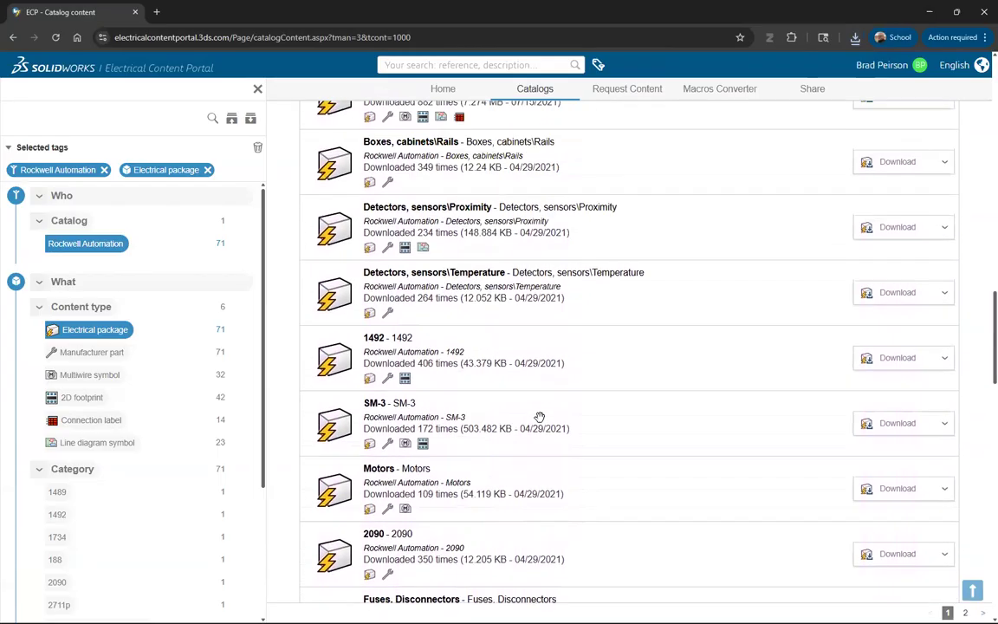
{"action": "scroll", "coordinate": [539, 418], "scroll_direction": "up", "scroll_amount": 4}
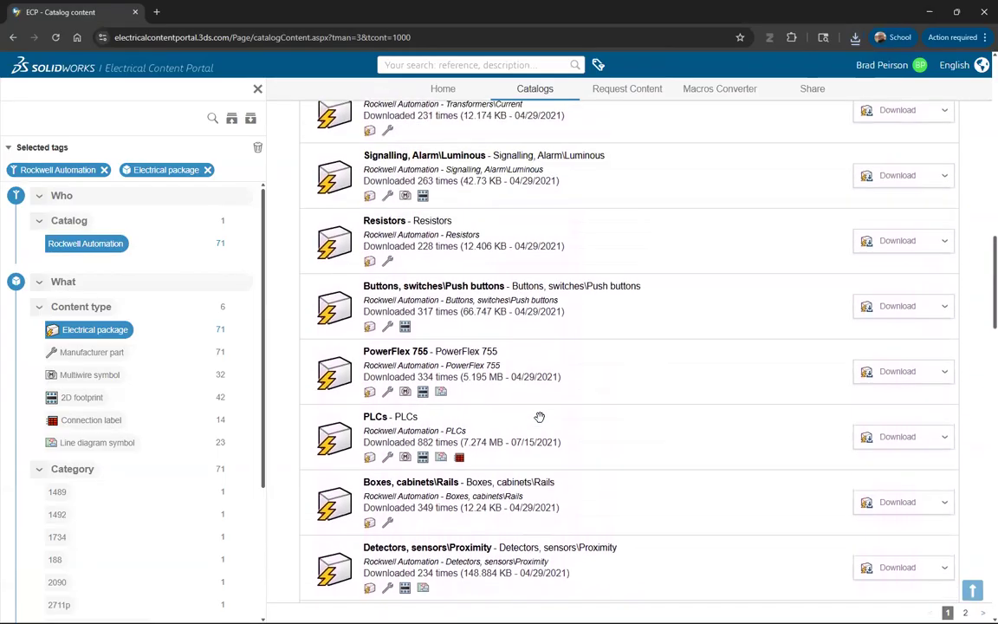
{"action": "scroll", "coordinate": [539, 418], "scroll_direction": "up", "scroll_amount": 3}
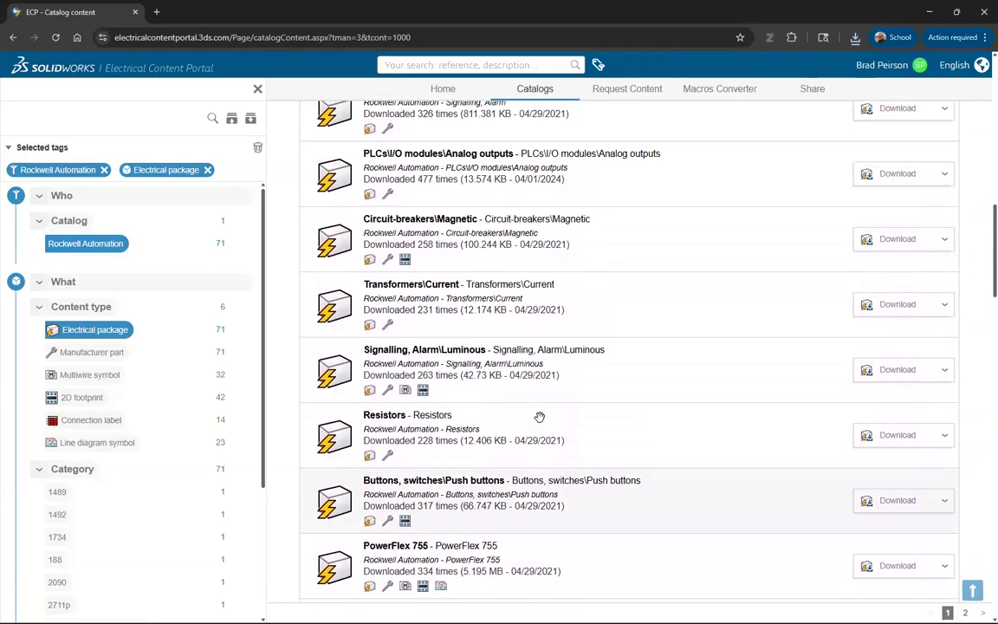
{"action": "scroll", "coordinate": [538, 417], "scroll_direction": "up", "scroll_amount": 3}
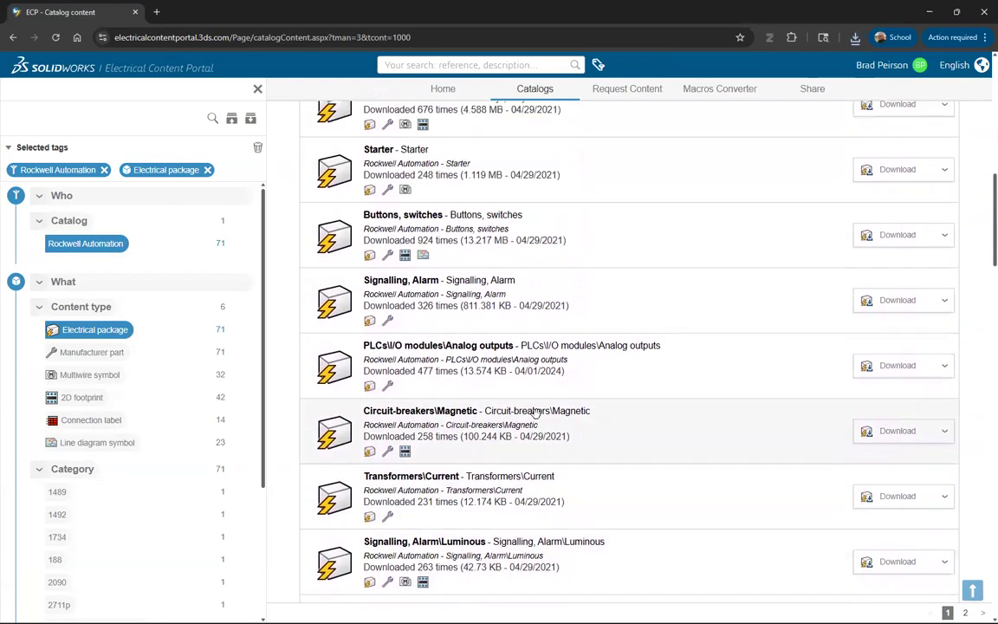
{"action": "scroll", "coordinate": [538, 412], "scroll_direction": "up", "scroll_amount": 4}
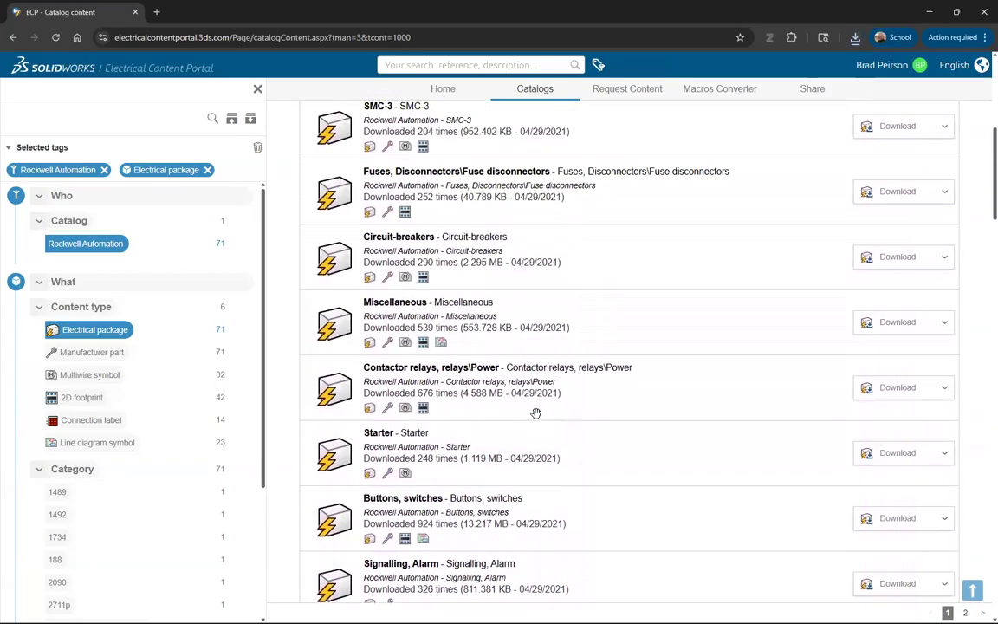
{"action": "scroll", "coordinate": [537, 413], "scroll_direction": "up", "scroll_amount": 4}
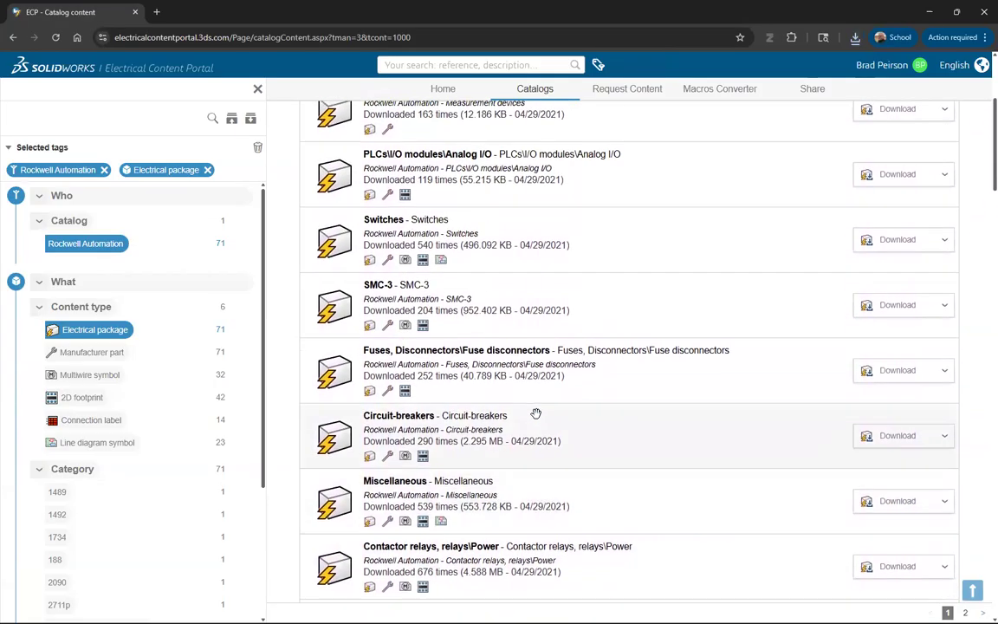
{"action": "scroll", "coordinate": [535, 414], "scroll_direction": "up", "scroll_amount": 2}
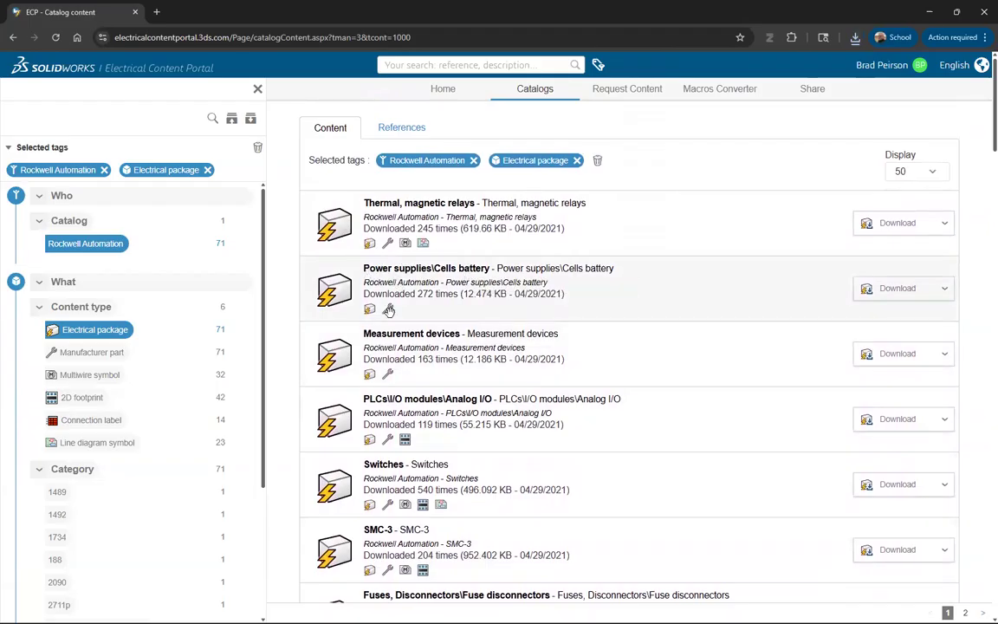
- Find the Power supplies electrical package in the Rockwell Automation list, check its contents and download it
{"action": "scroll", "coordinate": [515, 379], "scroll_direction": "down", "scroll_amount": 4}
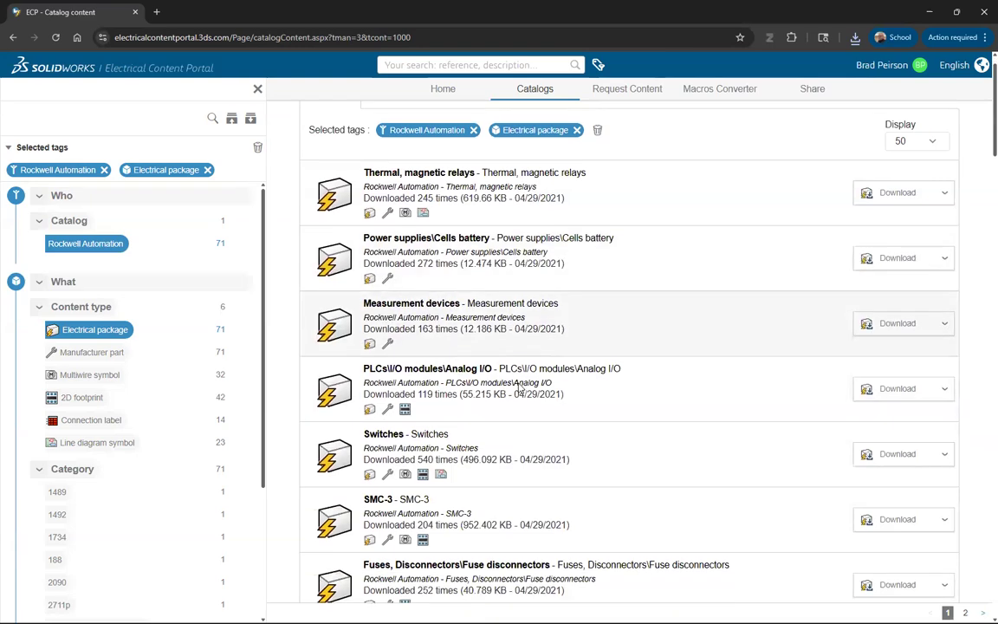
{"action": "scroll", "coordinate": [515, 379], "scroll_direction": "down", "scroll_amount": 4}
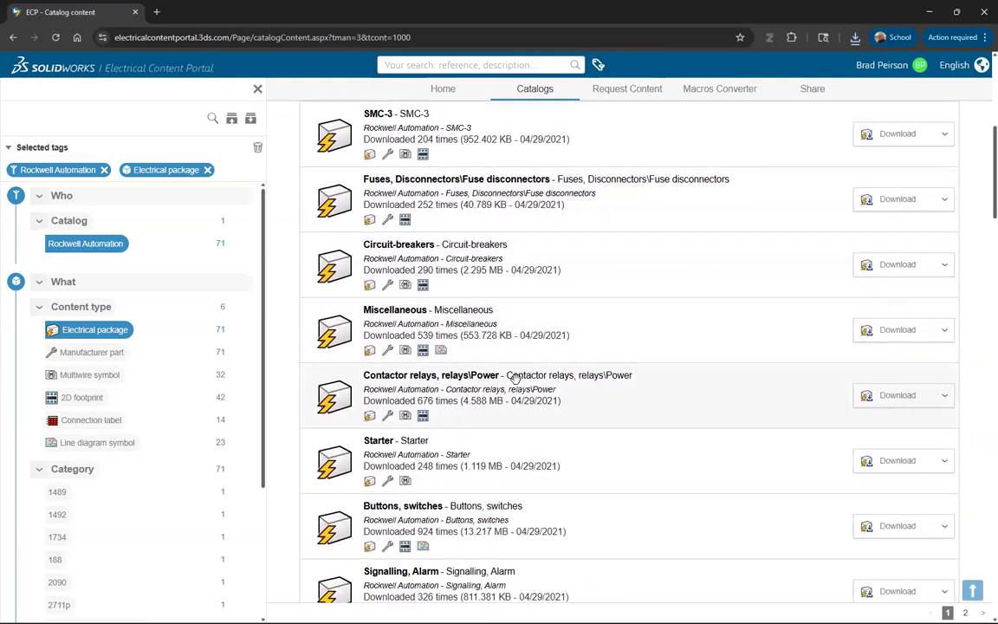
{"action": "scroll", "coordinate": [515, 379], "scroll_direction": "down", "scroll_amount": 4}
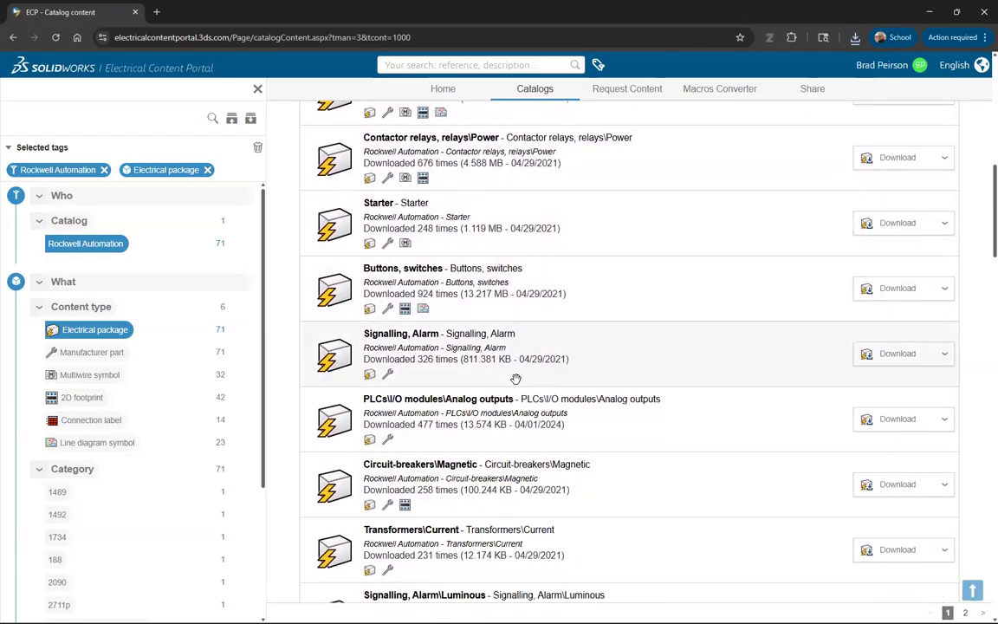
{"action": "scroll", "coordinate": [515, 379], "scroll_direction": "down", "scroll_amount": 3}
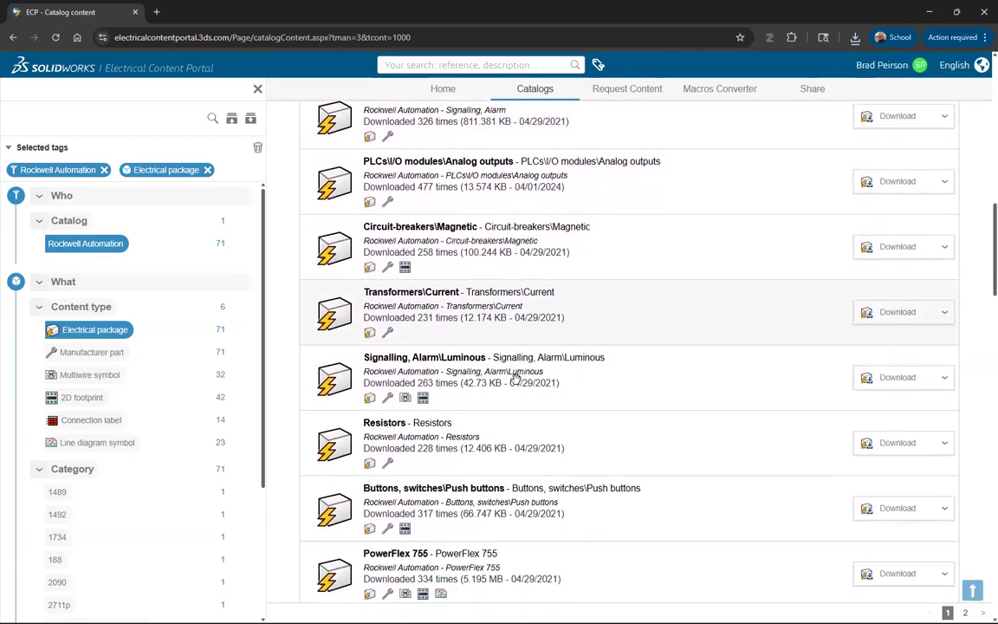
{"action": "scroll", "coordinate": [515, 379], "scroll_direction": "down", "scroll_amount": 5}
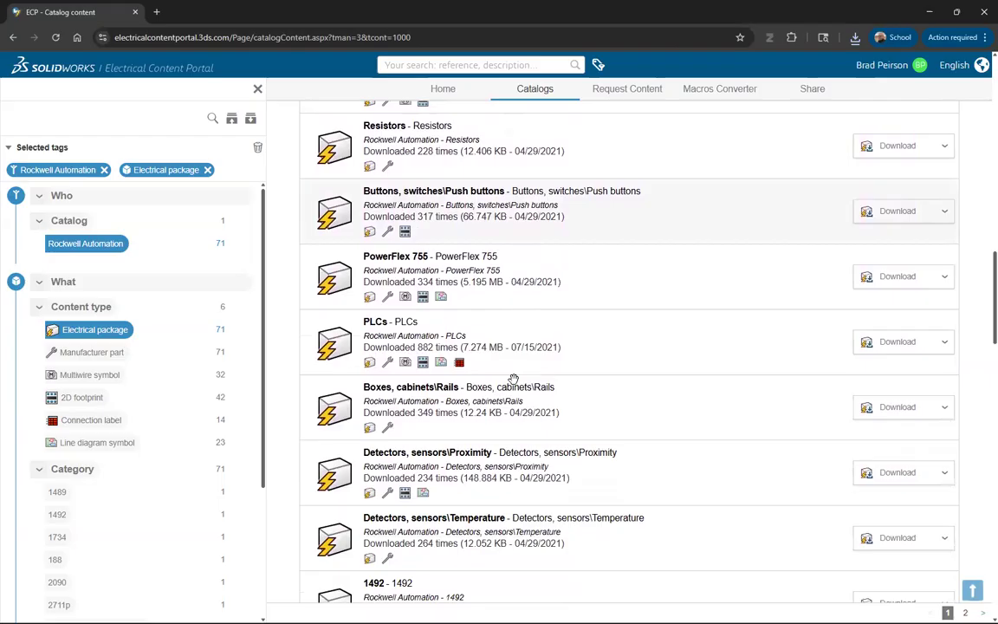
{"action": "scroll", "coordinate": [513, 378], "scroll_direction": "down", "scroll_amount": 5}
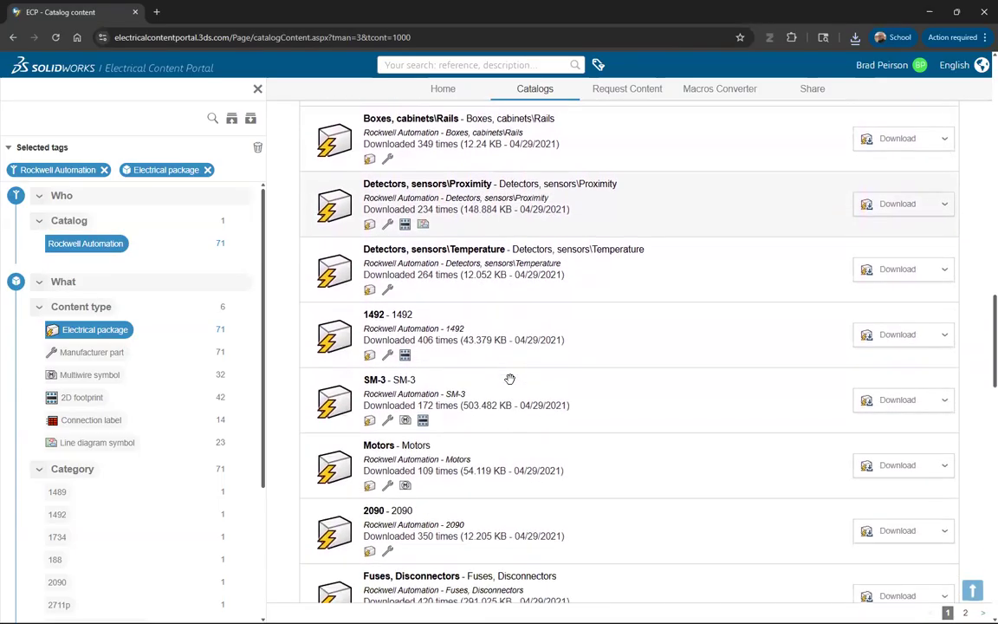
{"action": "scroll", "coordinate": [512, 378], "scroll_direction": "down", "scroll_amount": 4}
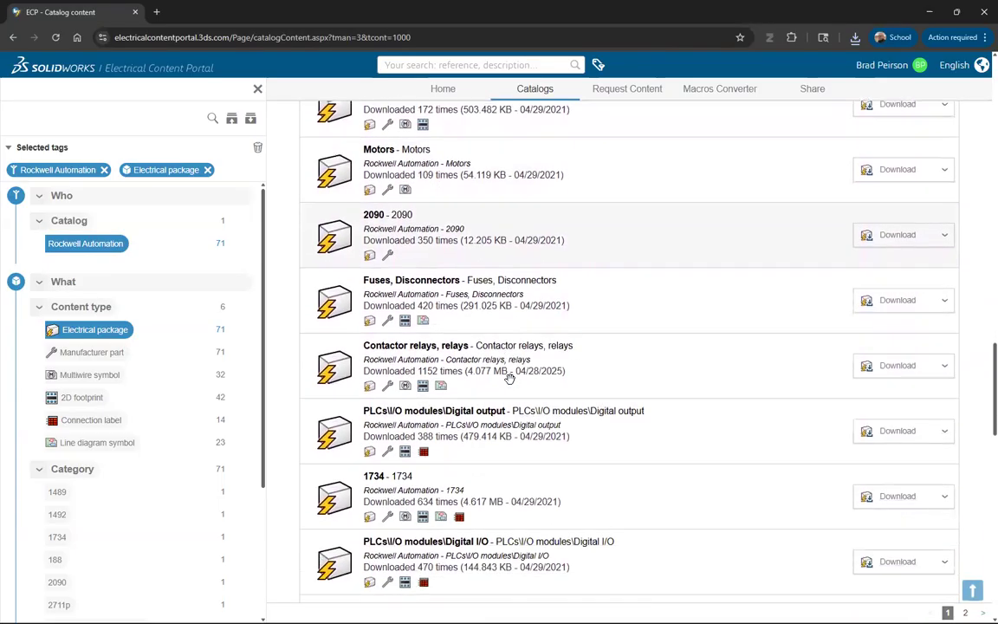
{"action": "scroll", "coordinate": [508, 379], "scroll_direction": "down", "scroll_amount": 3}
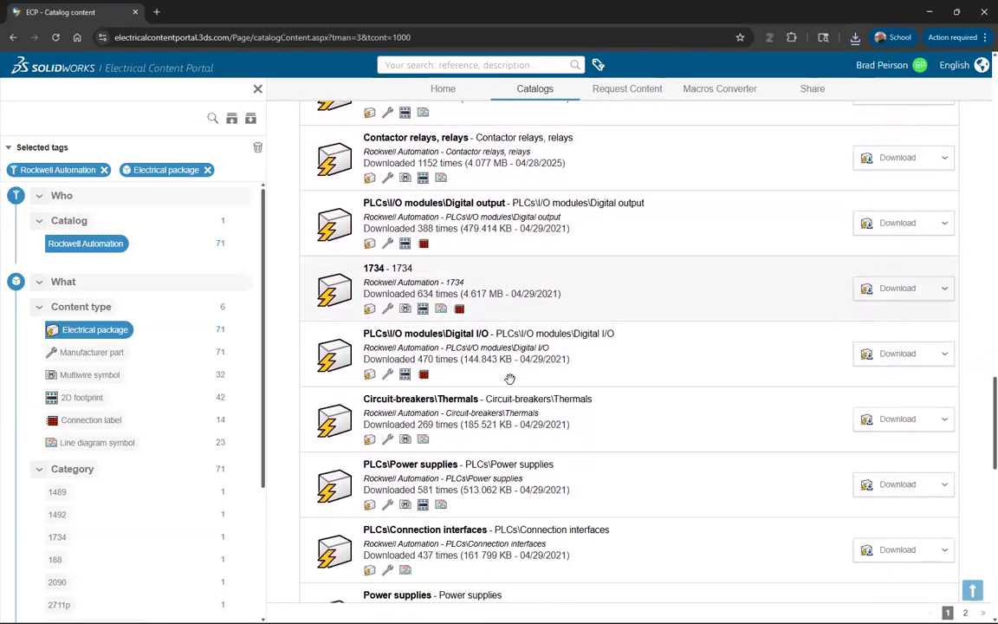
{"action": "scroll", "coordinate": [510, 379], "scroll_direction": "down", "scroll_amount": 3}
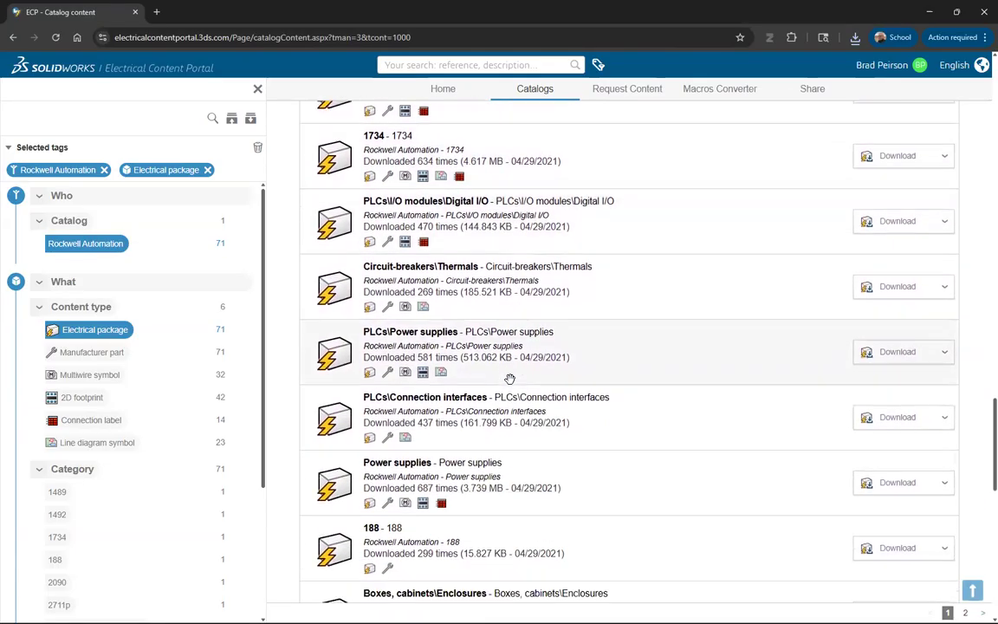
{"action": "scroll", "coordinate": [508, 379], "scroll_direction": "down", "scroll_amount": 2}
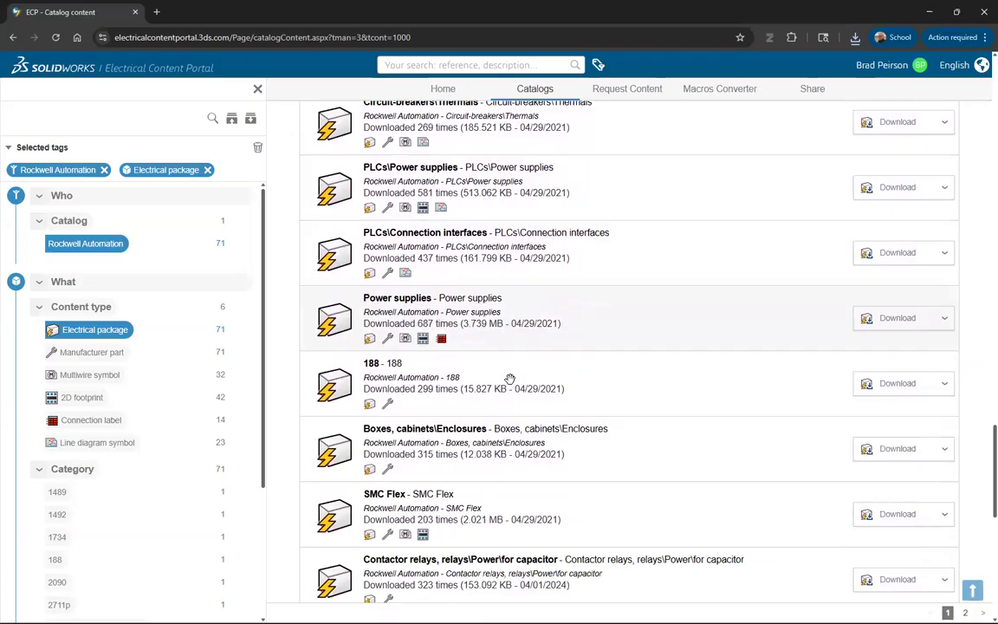
{"action": "scroll", "coordinate": [499, 355], "scroll_direction": "down", "scroll_amount": 1}
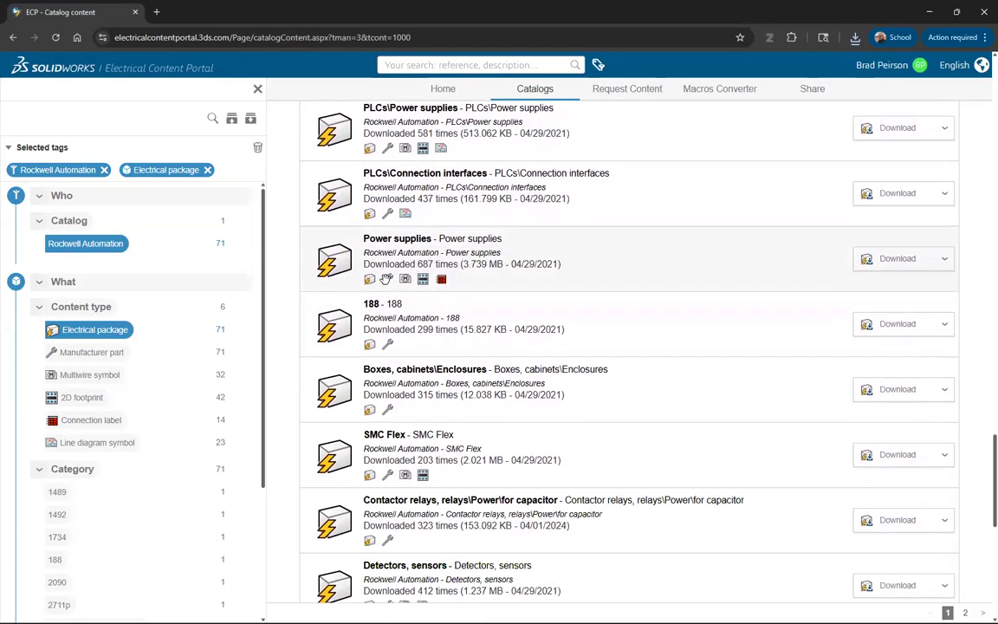
{"action": "left_click", "coordinate": [901, 262]}
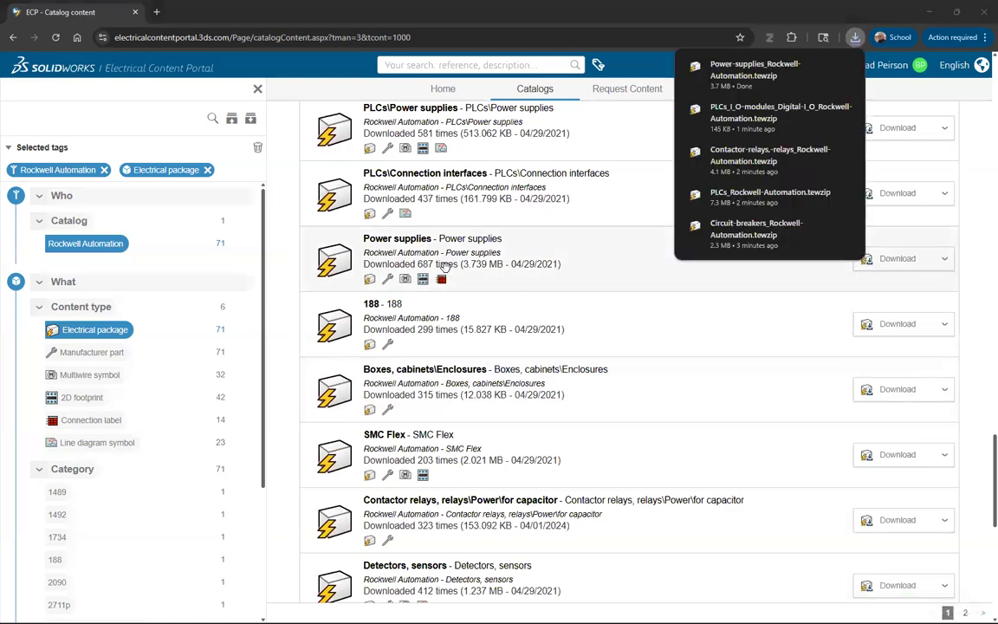
- Switch to SOLIDWORKS Electrical and load the five Rockwell Automation packages plus S8VK-C12024_Omron.part.tewzip from Downloads for unarchiving as manufacturer parts
{"action": "key", "text": "alt+Tab"}
{"action": "left_click", "coordinate": [488, 298]}
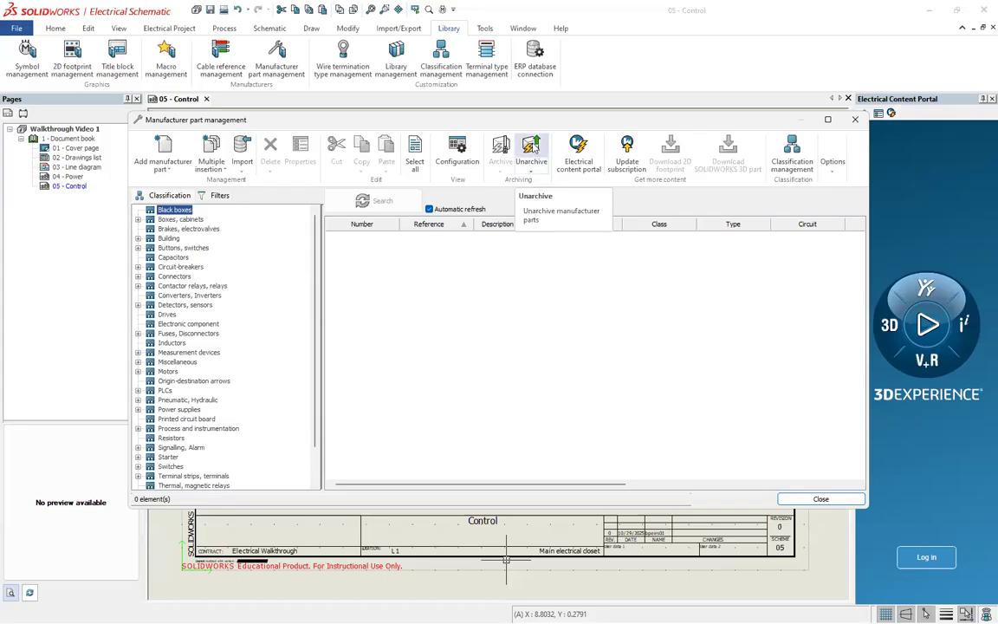
{"action": "left_click", "coordinate": [532, 155]}
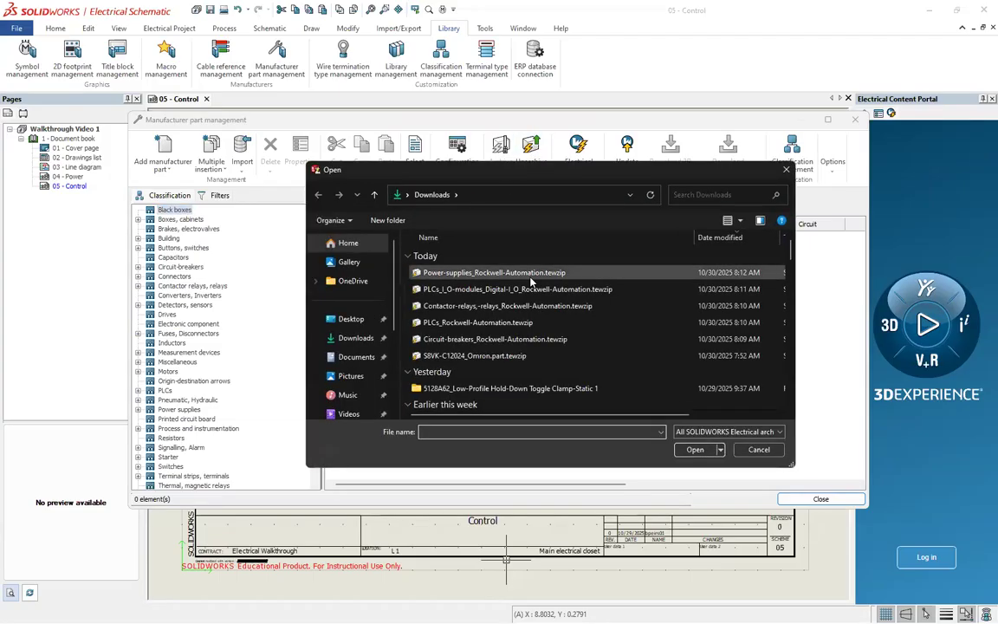
{"action": "right_click", "coordinate": [558, 359], "text": "shift"}
{"action": "left_click", "coordinate": [514, 358], "text": "shift"}
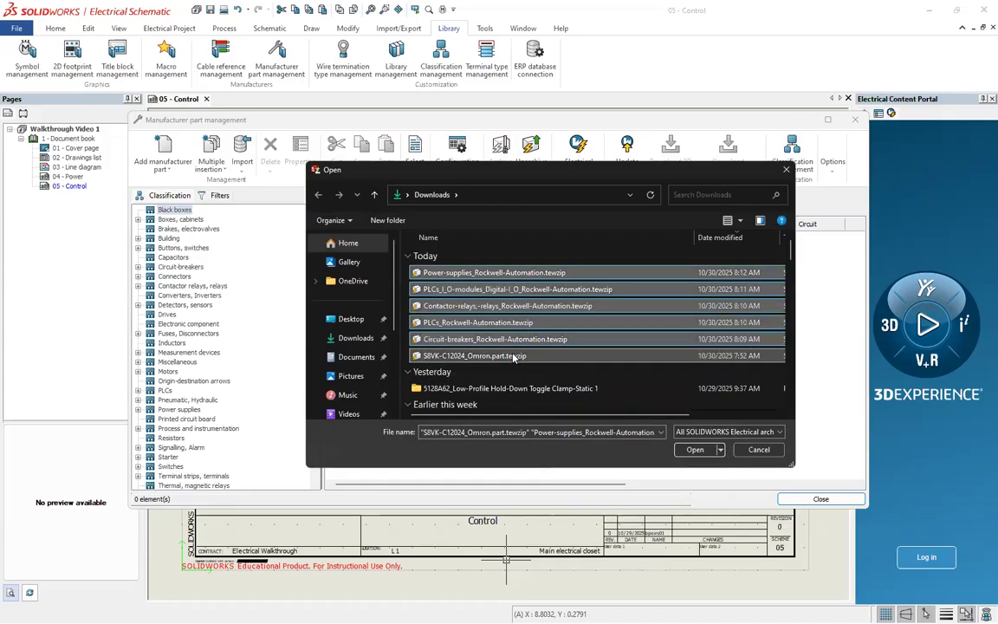
{"action": "key", "text": "Return"}
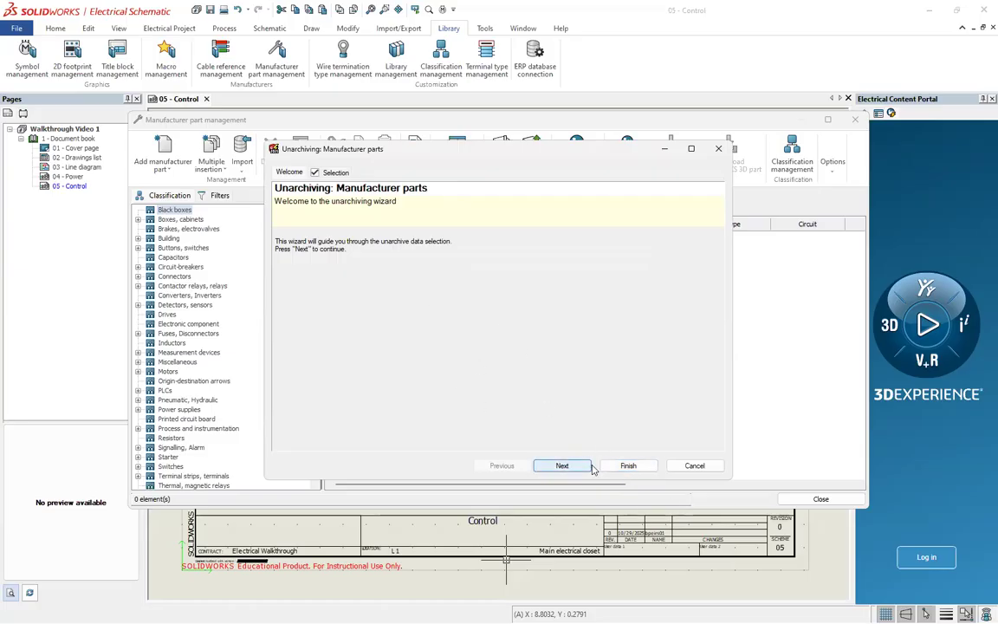
- Unarchive the Power supplies package, reviewing each wizard page and keeping all data types selected with their default actions, and close the report
{"action": "left_click", "coordinate": [562, 465]}
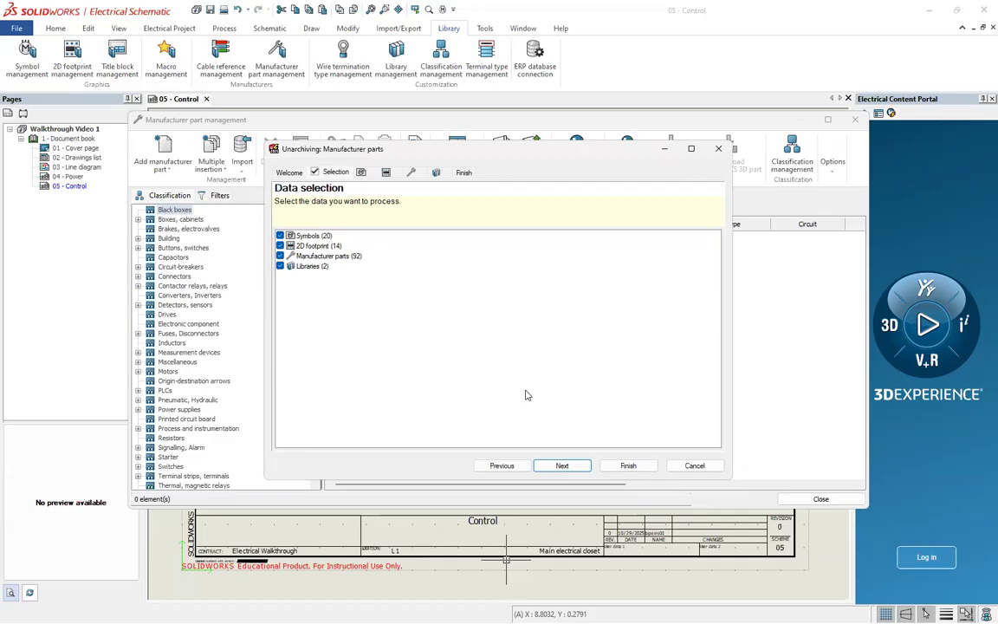
{"action": "left_click", "coordinate": [562, 467]}
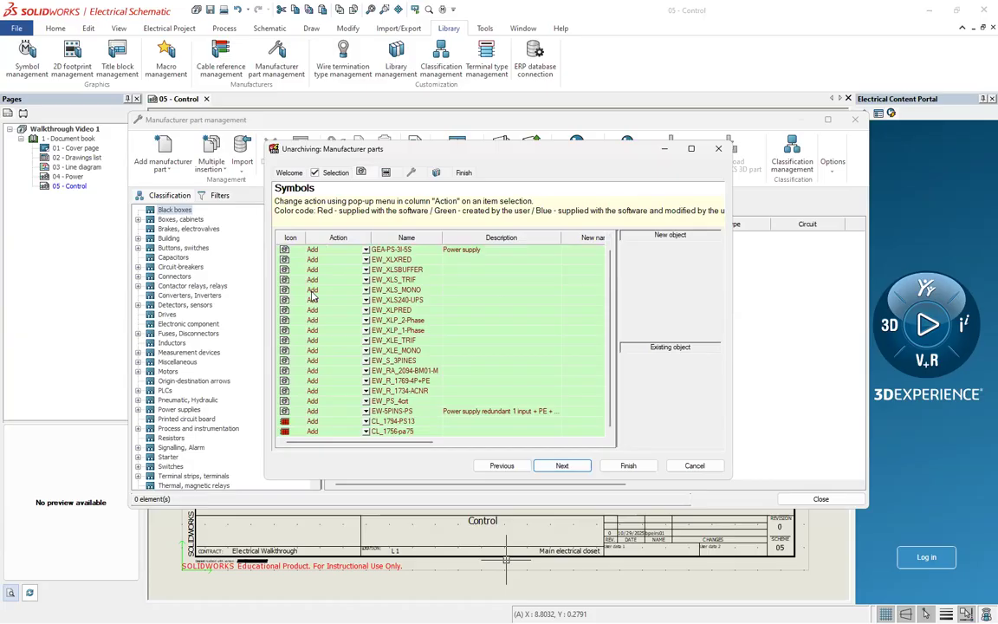
{"action": "left_click", "coordinate": [576, 468]}
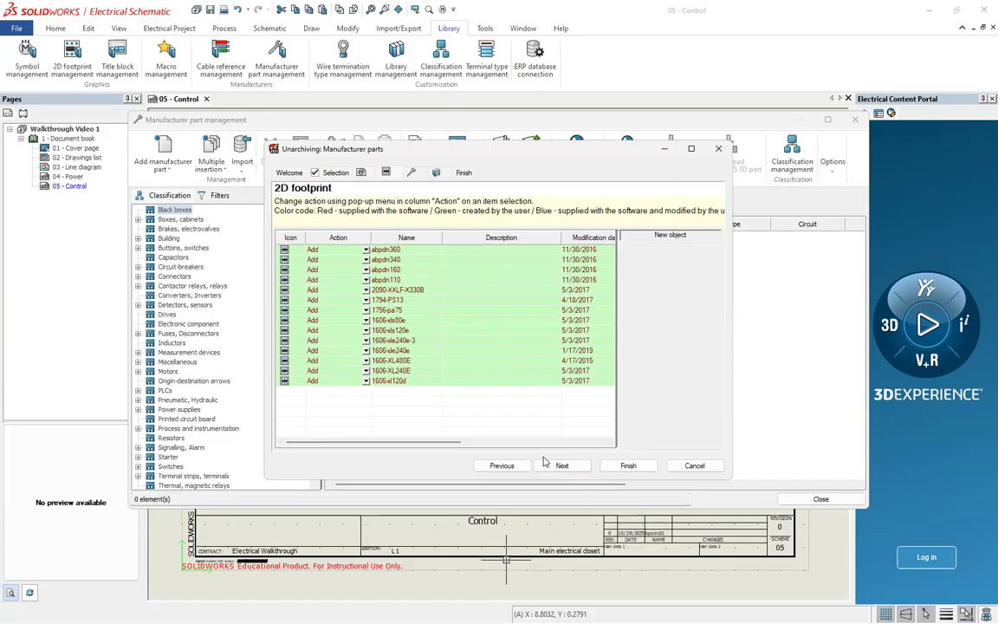
{"action": "left_click", "coordinate": [568, 469]}
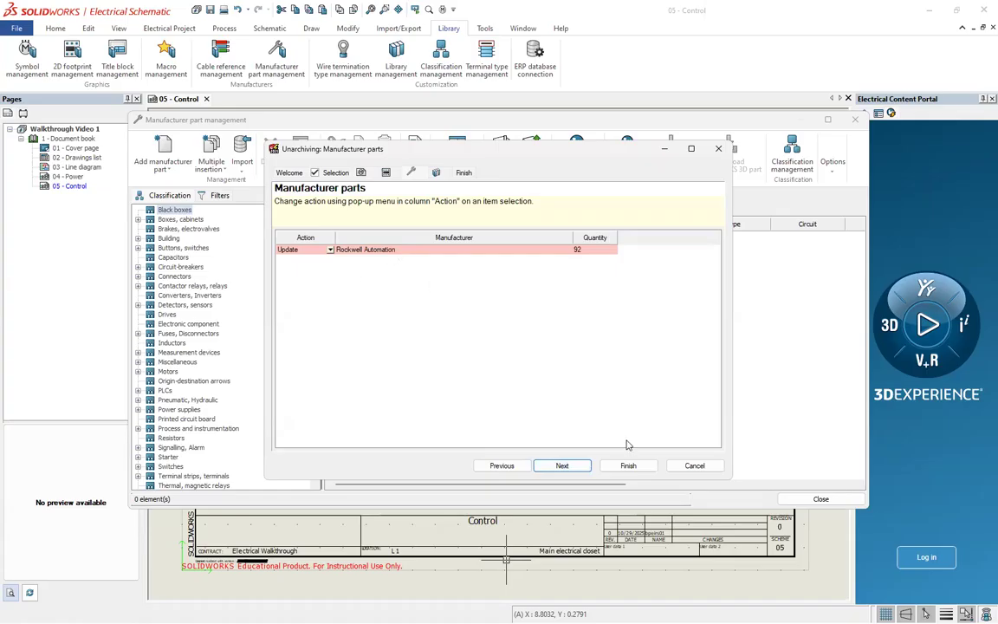
{"action": "left_click", "coordinate": [563, 468]}
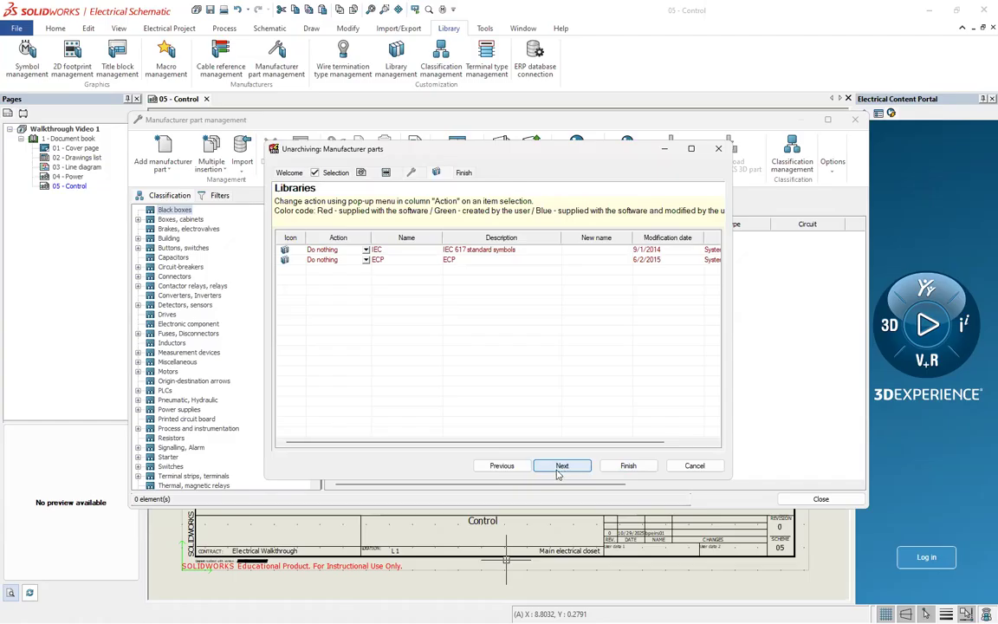
{"action": "left_click", "coordinate": [562, 466]}
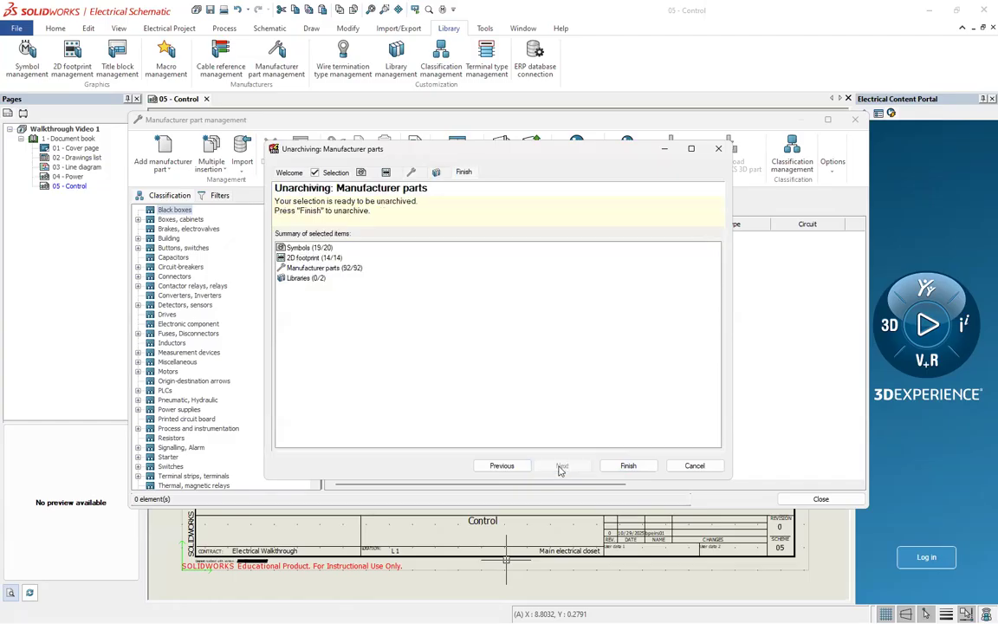
{"action": "left_click", "coordinate": [627, 467]}
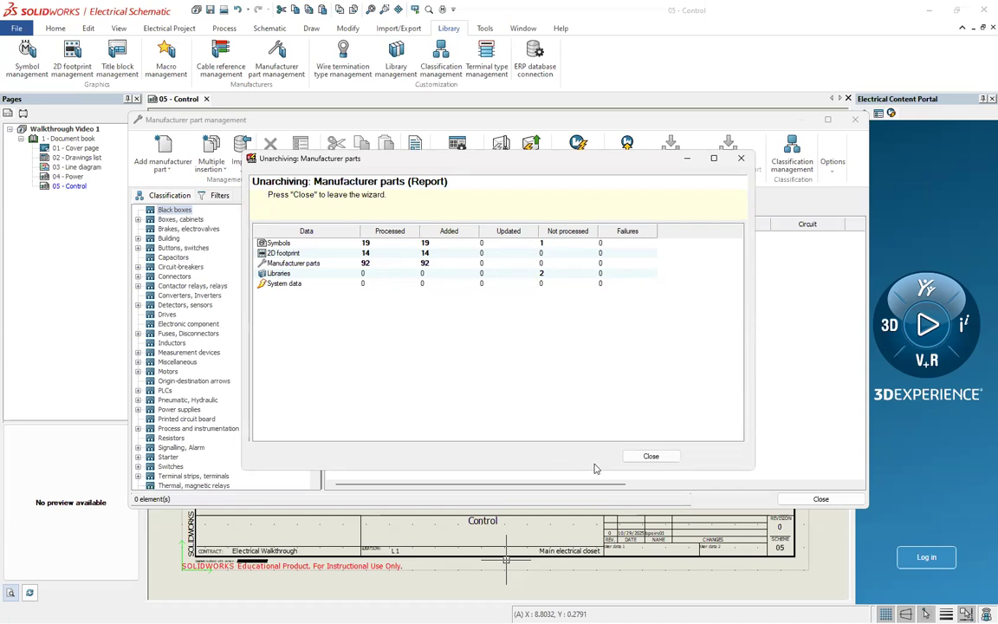
{"action": "left_click", "coordinate": [650, 456]}
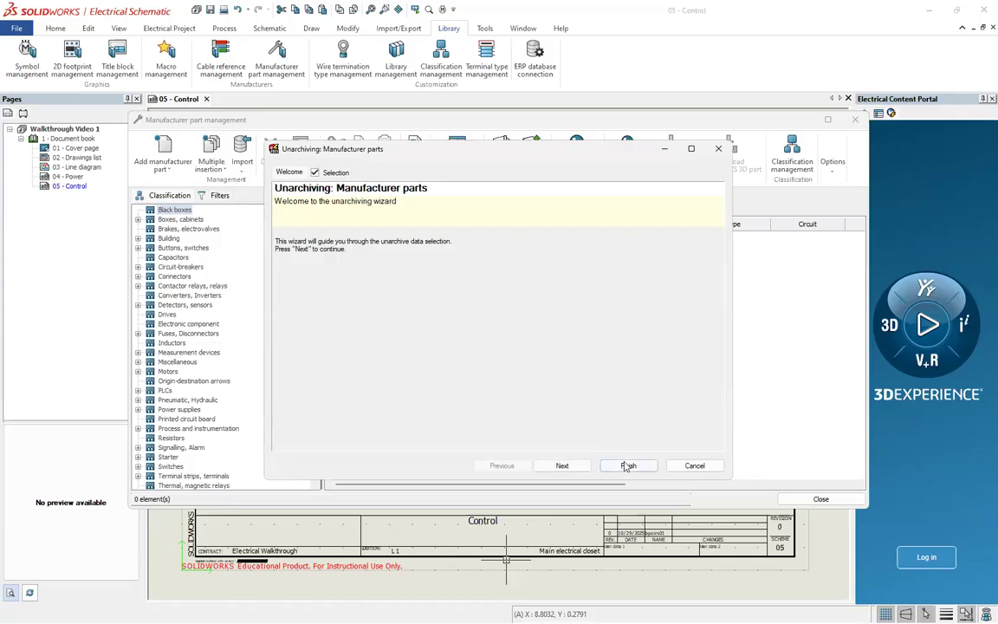
- Unarchive the PLCs Digital I/O modules and Contactor relays packages with the wizard's default settings, closing each report
{"action": "left_click", "coordinate": [629, 471]}
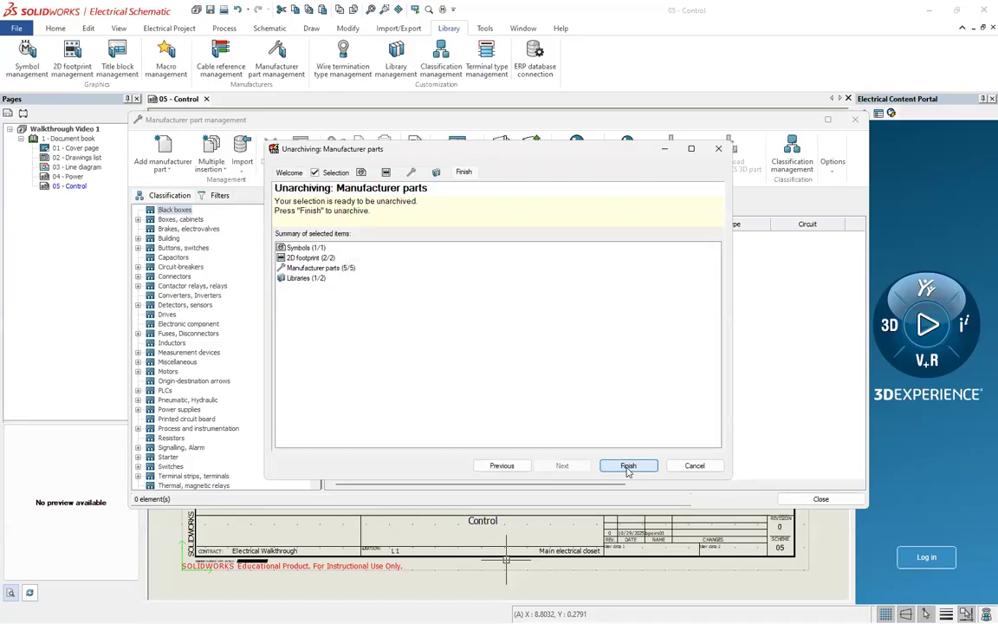
{"action": "left_click", "coordinate": [629, 468]}
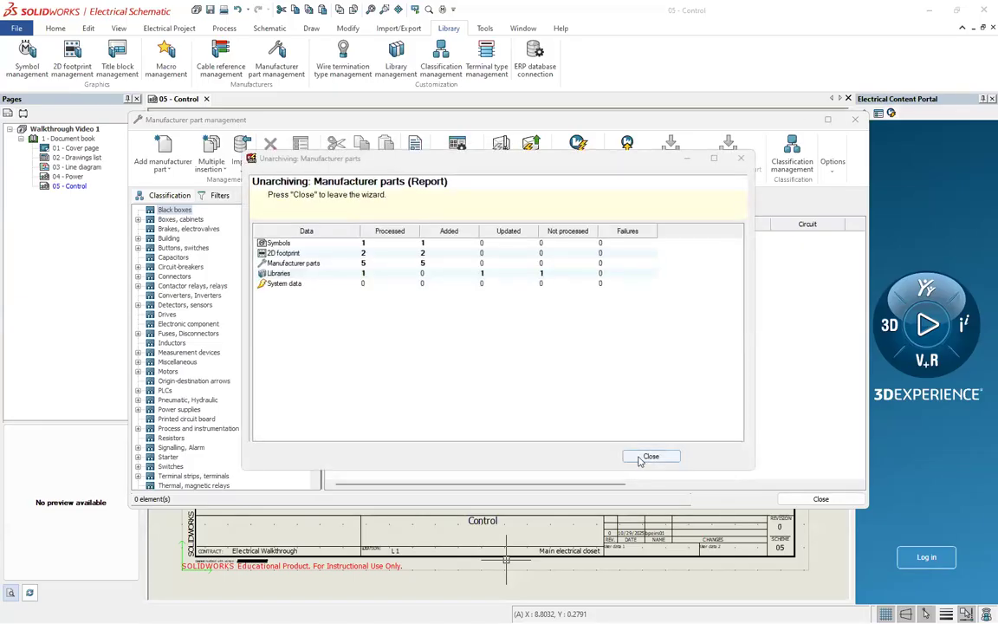
{"action": "left_click", "coordinate": [641, 458]}
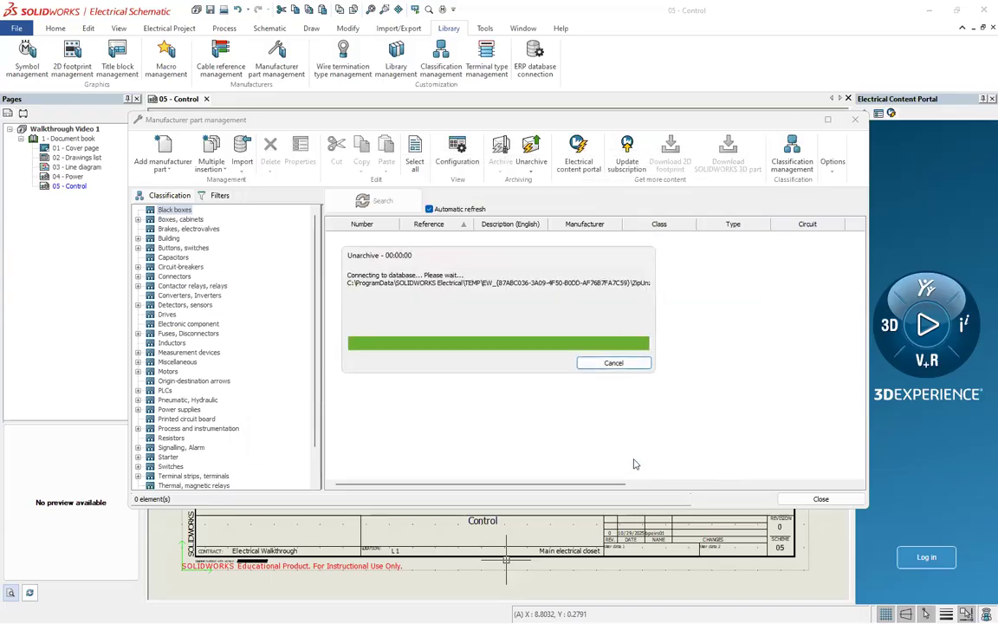
{"action": "left_click", "coordinate": [628, 468]}
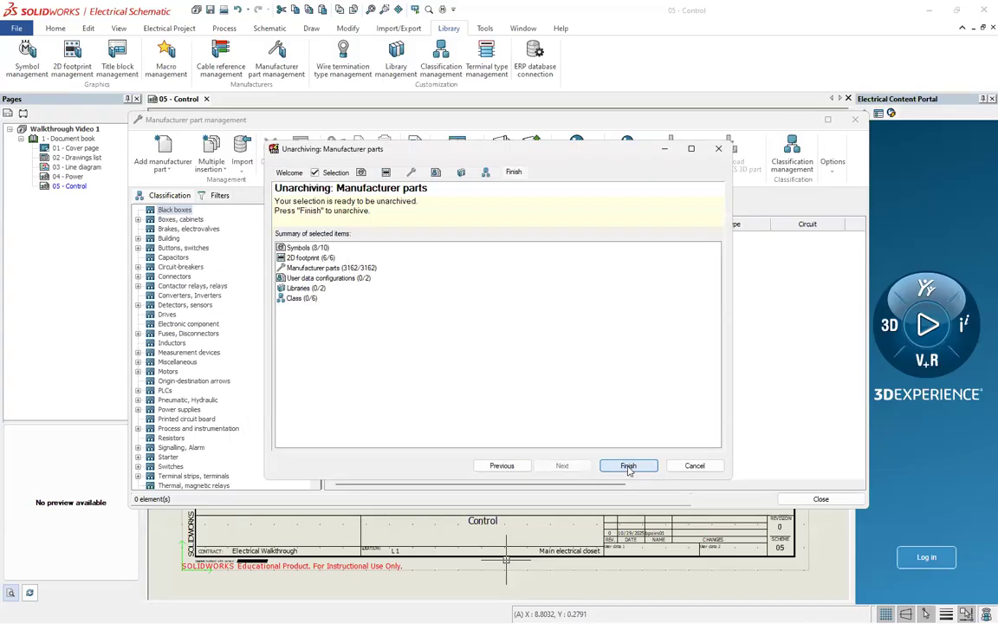
{"action": "left_click", "coordinate": [628, 469]}
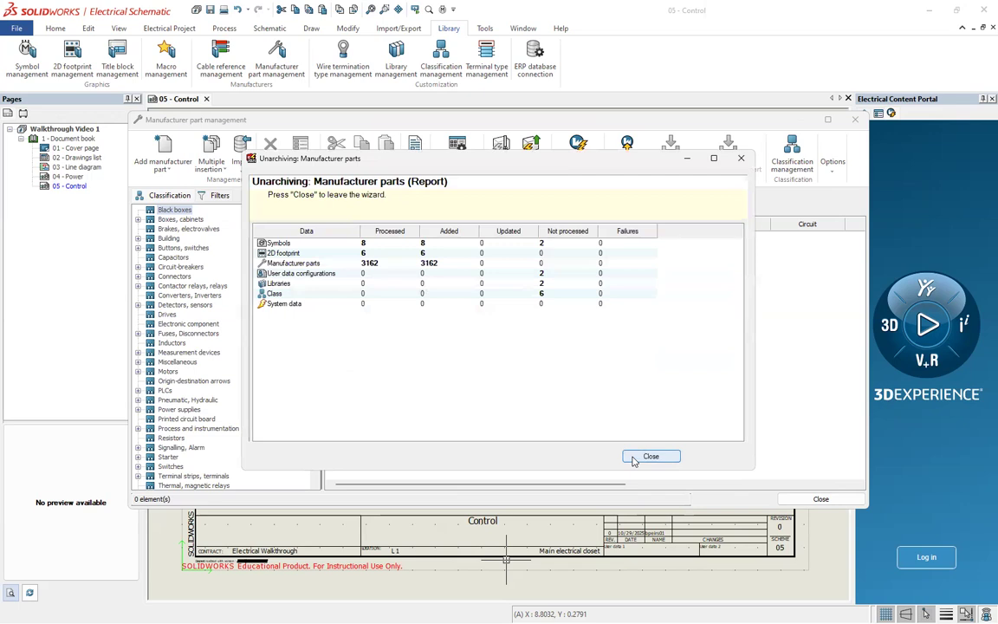
{"action": "left_click", "coordinate": [635, 459]}
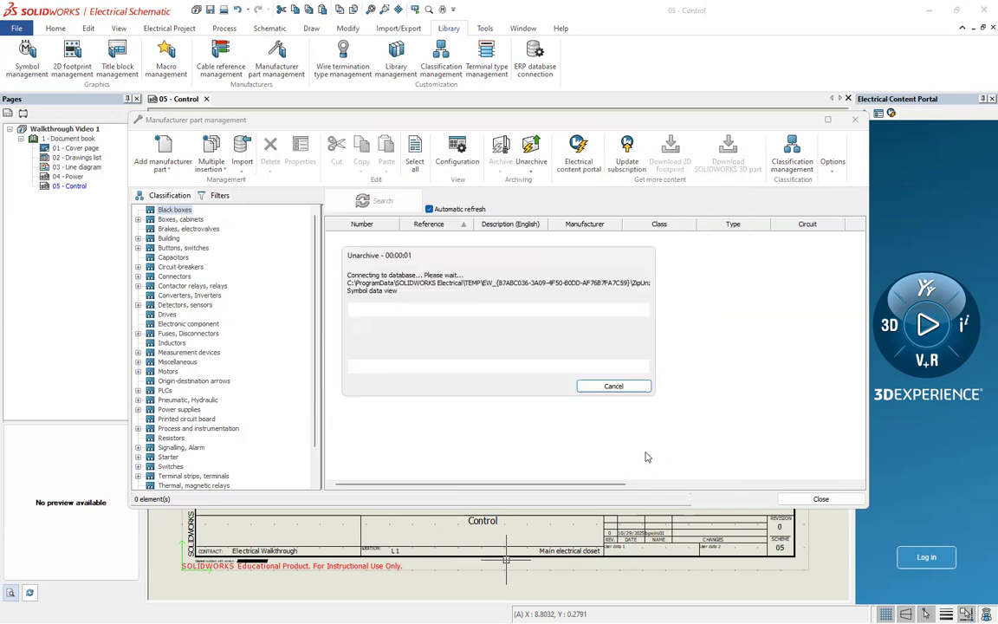
- Unarchive the Rockwell Automation PLCs and Circuit-breakers packages with the wizard's default settings, closing each report
{"action": "left_click", "coordinate": [628, 465]}
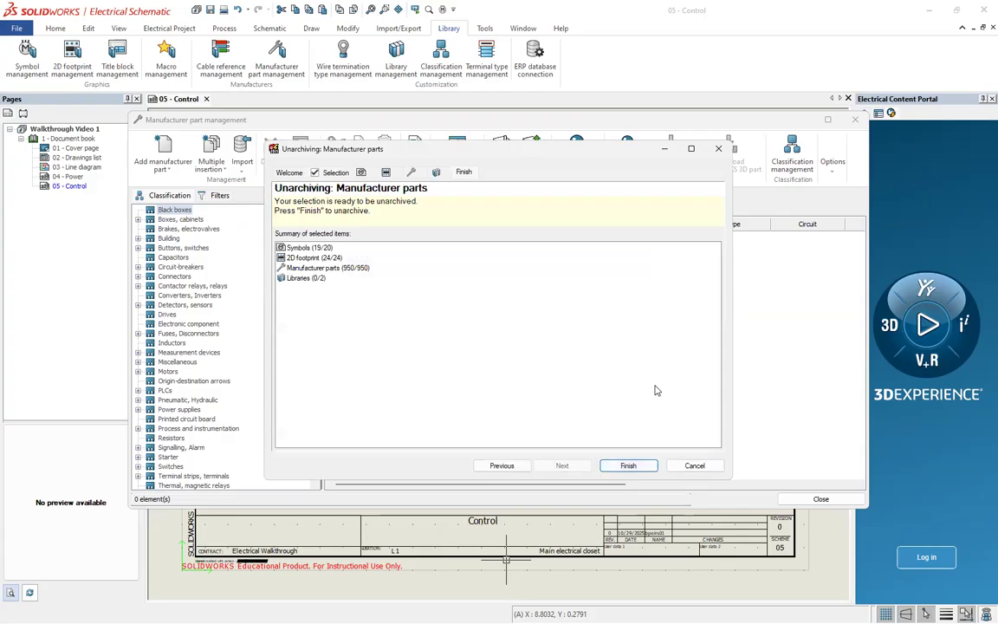
{"action": "left_click", "coordinate": [628, 465]}
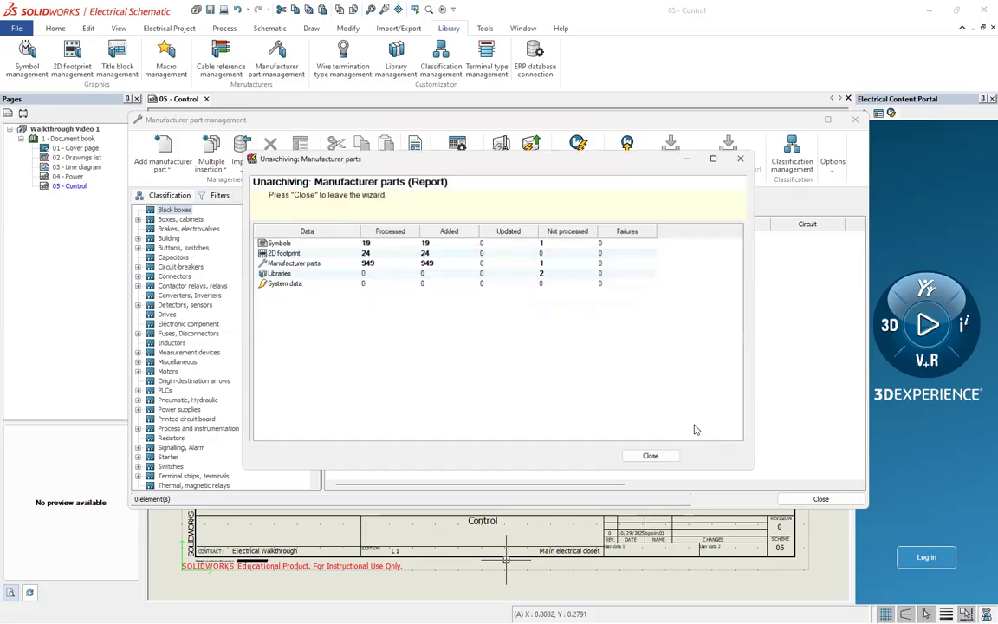
{"action": "left_click", "coordinate": [662, 457]}
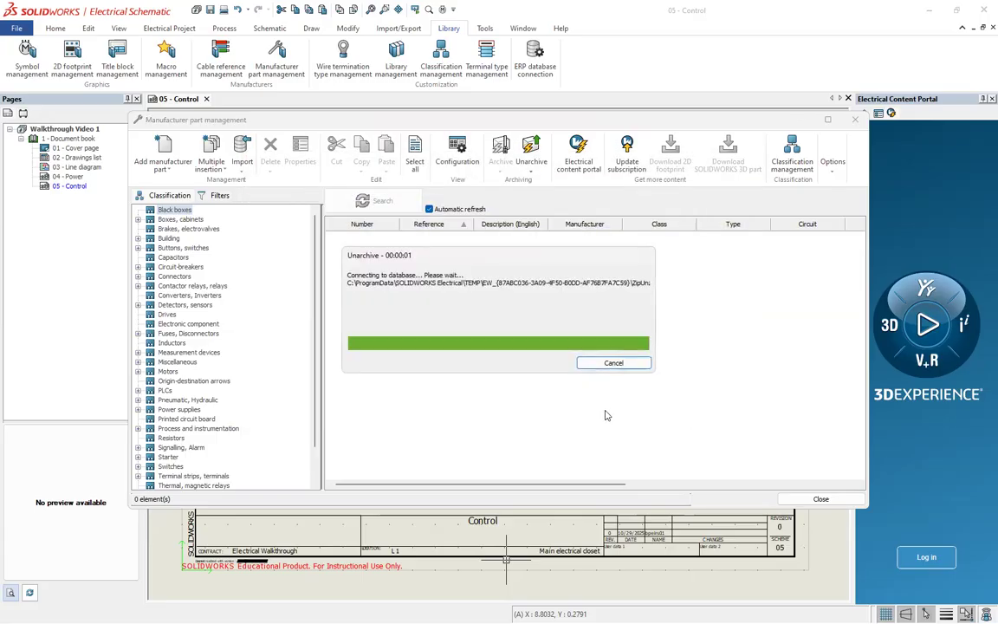
{"action": "left_click", "coordinate": [628, 466]}
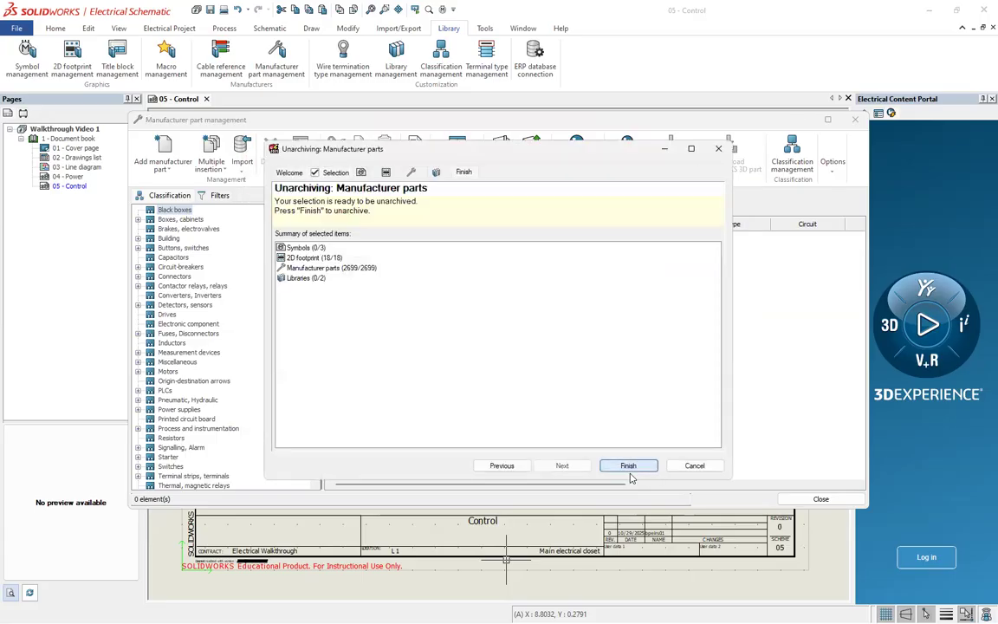
{"action": "left_click", "coordinate": [628, 467]}
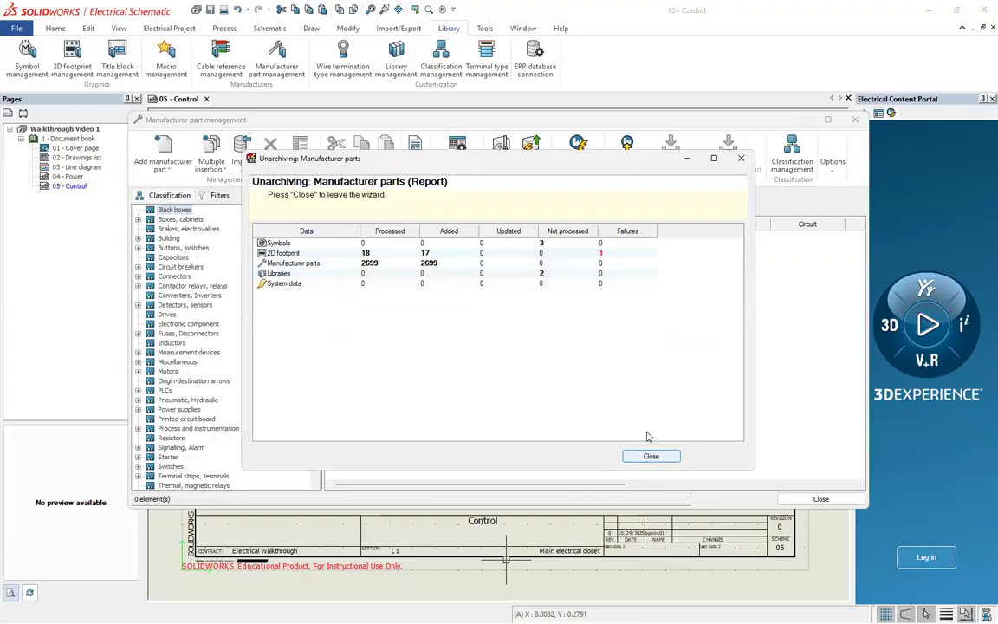
{"action": "left_click", "coordinate": [640, 458]}
- Finish the unarchiving wizard for the Omron S8VK-C12024 part with its default settings and close the report
{"action": "left_click", "coordinate": [628, 466]}
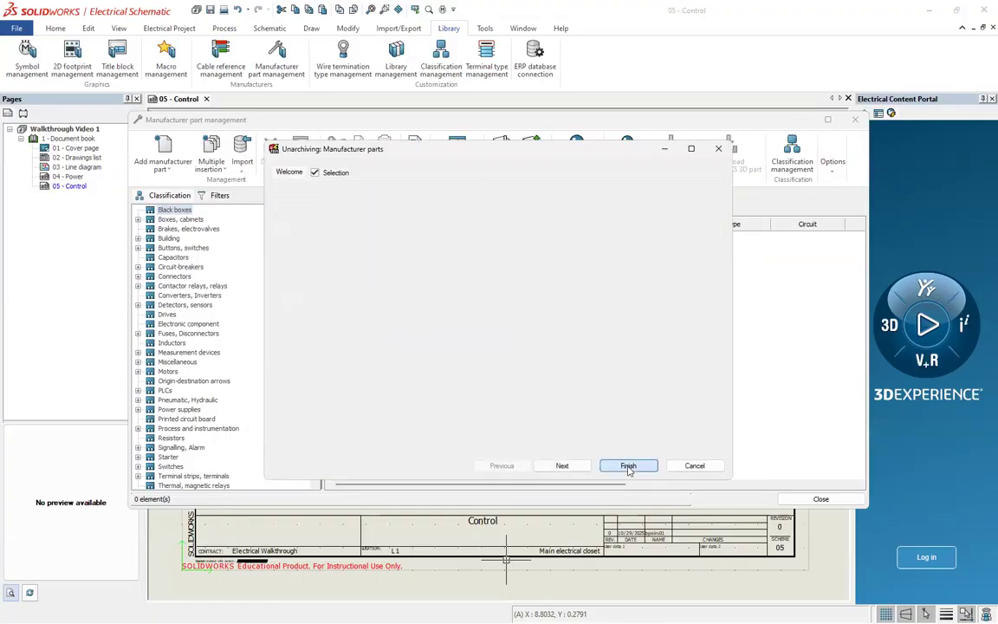
{"action": "left_click", "coordinate": [628, 465]}
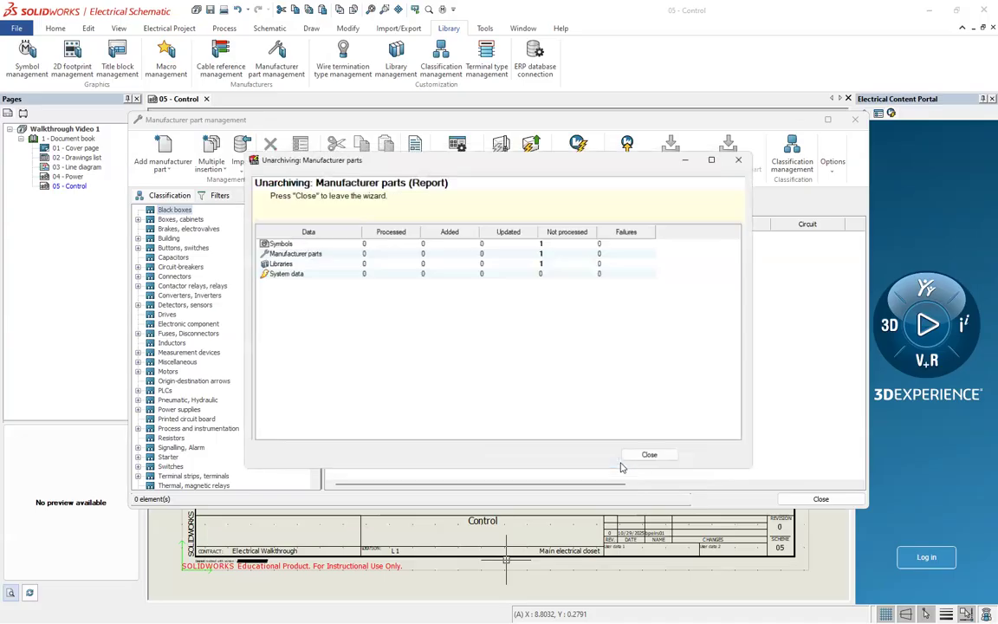
{"action": "left_click", "coordinate": [644, 456]}
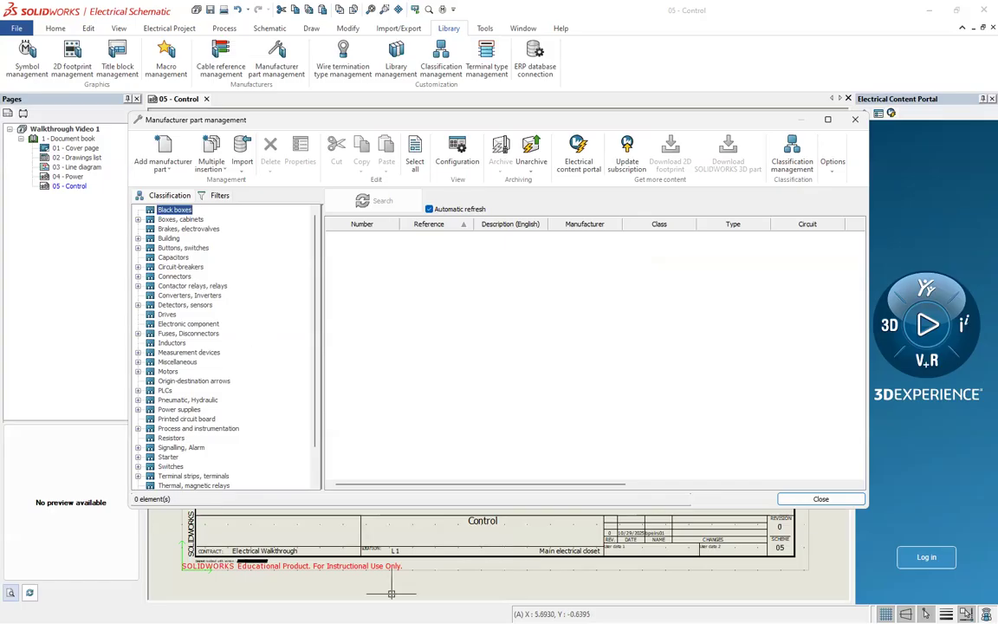
- Expand the Circuit-breakers class in the manufacturer parts classification and look through its list for the imported Rockwell Automation parts
{"action": "scroll", "coordinate": [180, 412], "scroll_direction": "down", "scroll_amount": 1}
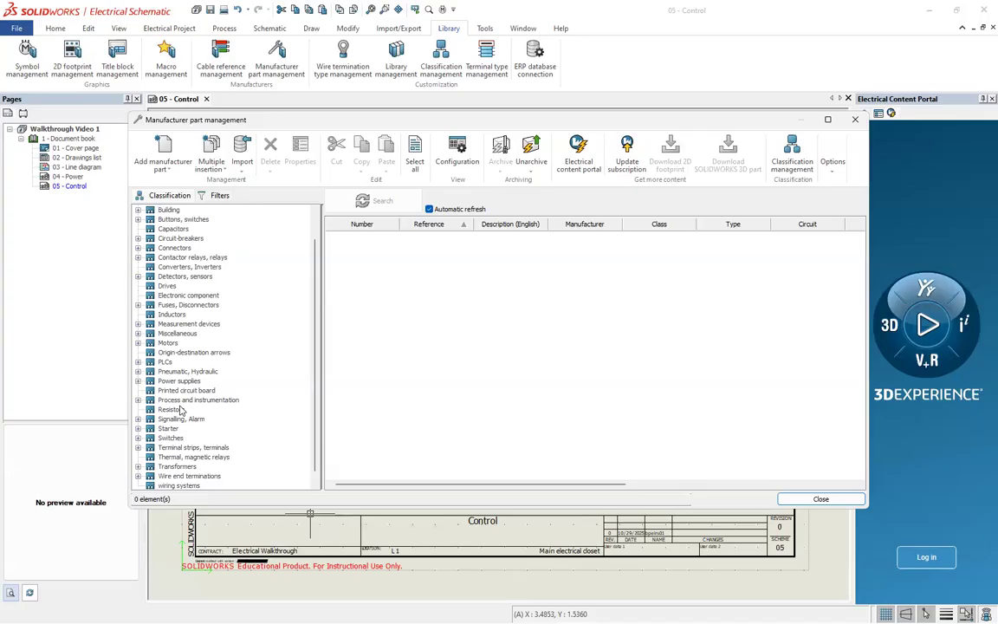
{"action": "scroll", "coordinate": [180, 405], "scroll_direction": "up", "scroll_amount": 1}
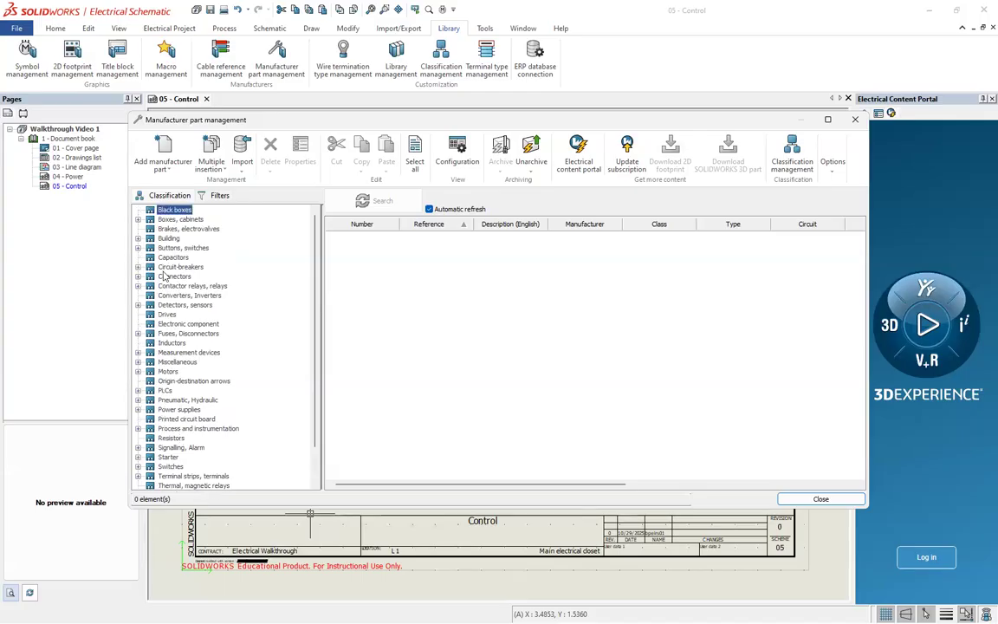
{"action": "left_click", "coordinate": [137, 268]}
{"action": "left_click", "coordinate": [177, 267]}
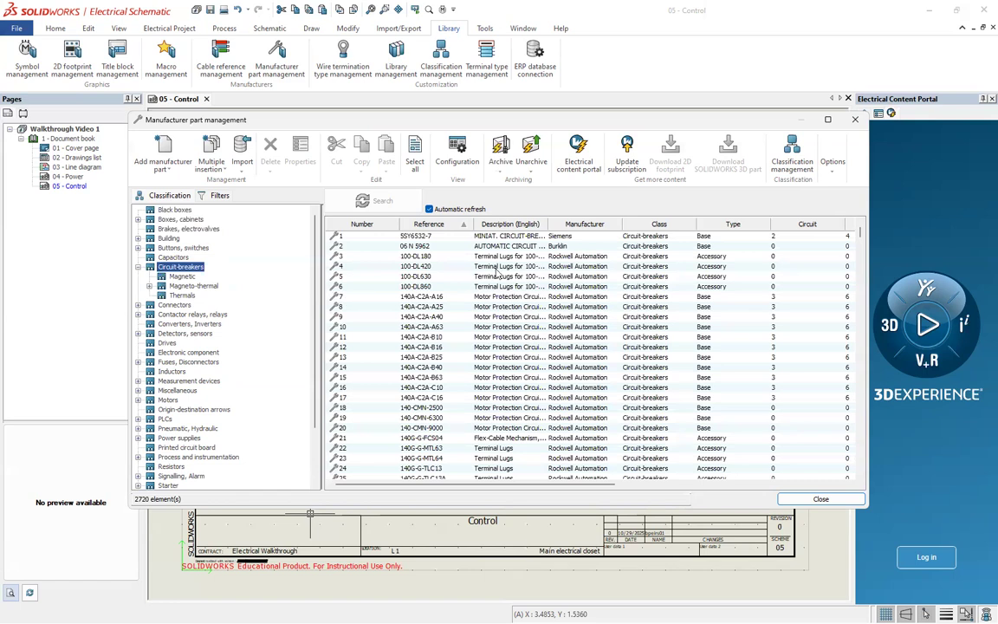
{"action": "left_click", "coordinate": [580, 258]}
{"action": "scroll", "coordinate": [546, 321], "scroll_direction": "down", "scroll_amount": 19}
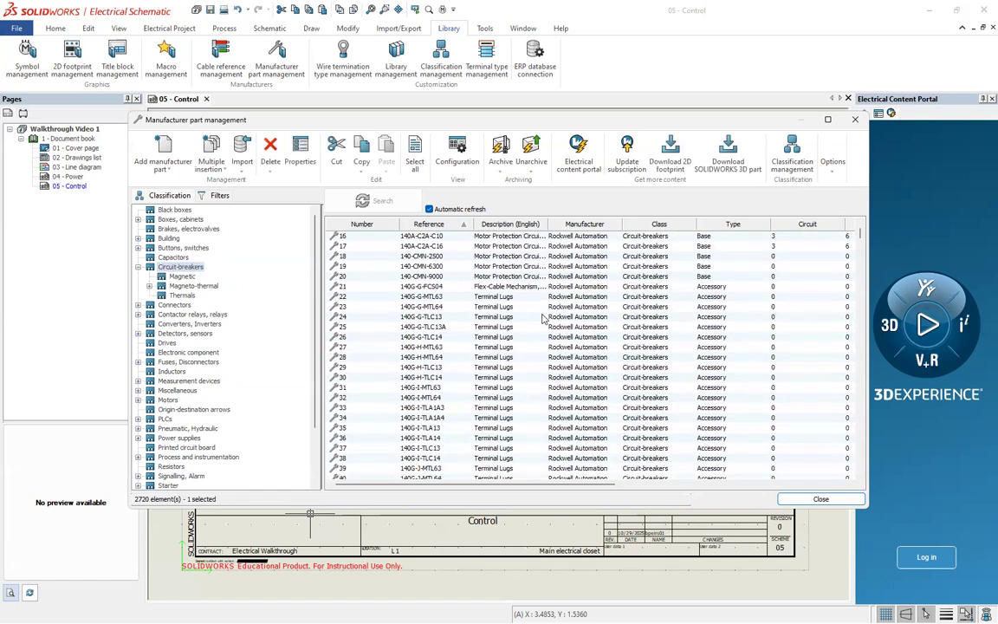
{"action": "scroll", "coordinate": [538, 312], "scroll_direction": "down", "scroll_amount": 20}
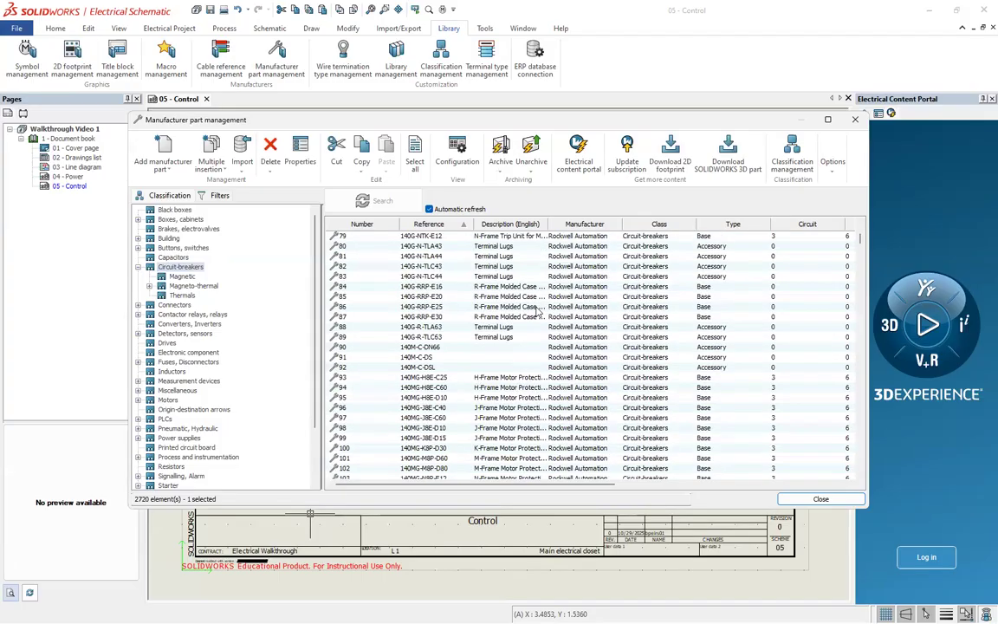
{"action": "scroll", "coordinate": [537, 313], "scroll_direction": "down", "scroll_amount": 20}
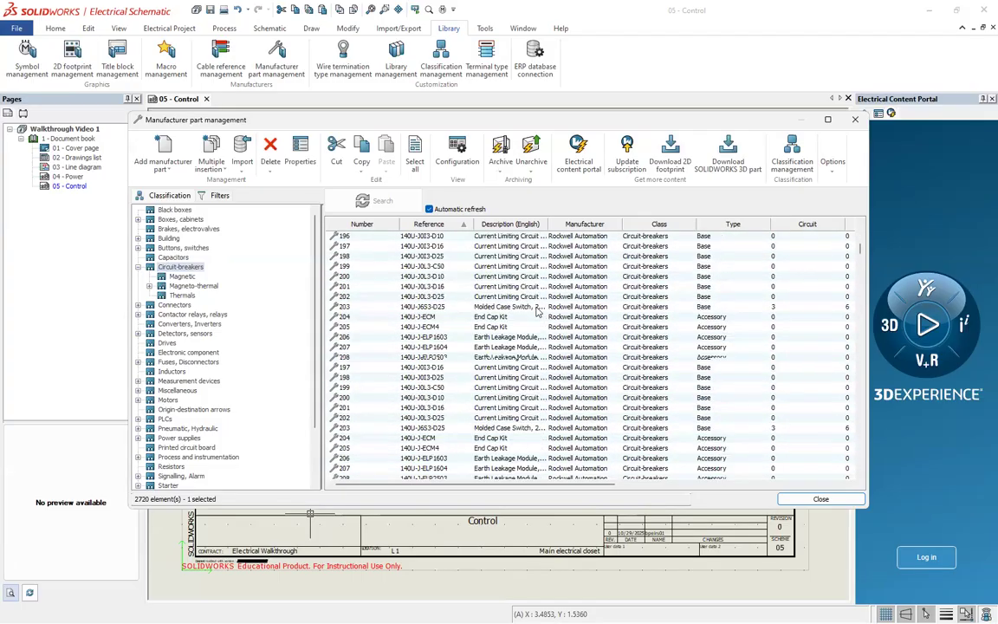
{"action": "scroll", "coordinate": [552, 313], "scroll_direction": "down", "scroll_amount": 20}
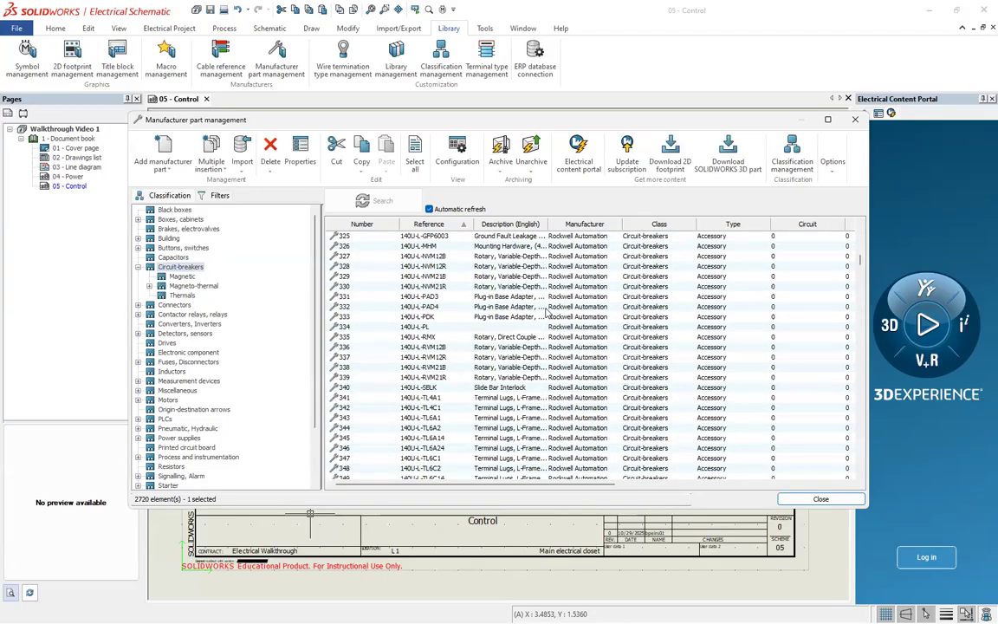
{"action": "scroll", "coordinate": [543, 312], "scroll_direction": "down", "scroll_amount": 20}
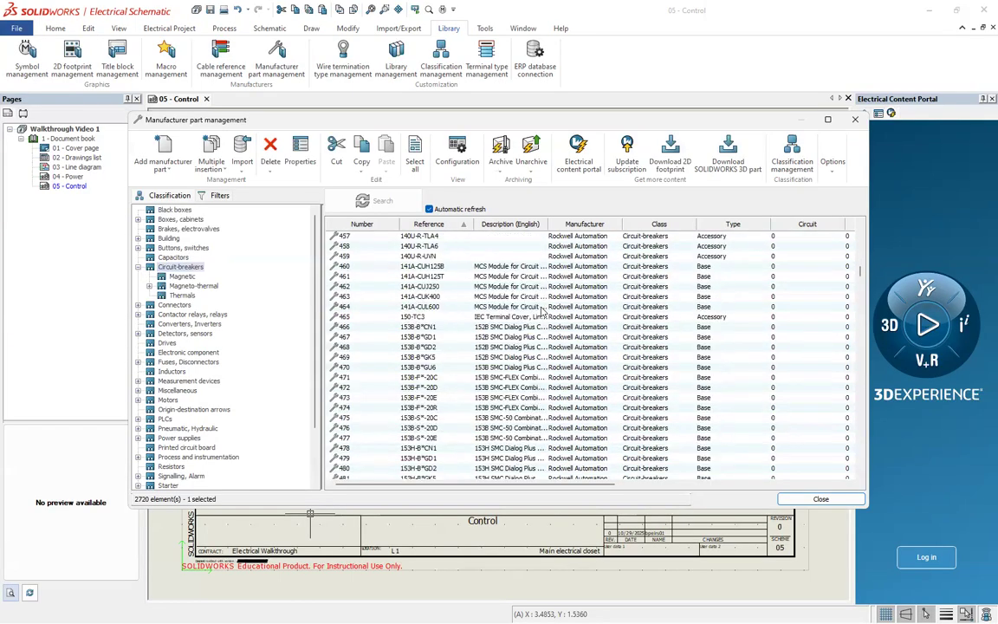
{"action": "scroll", "coordinate": [543, 312], "scroll_direction": "down", "scroll_amount": 20}
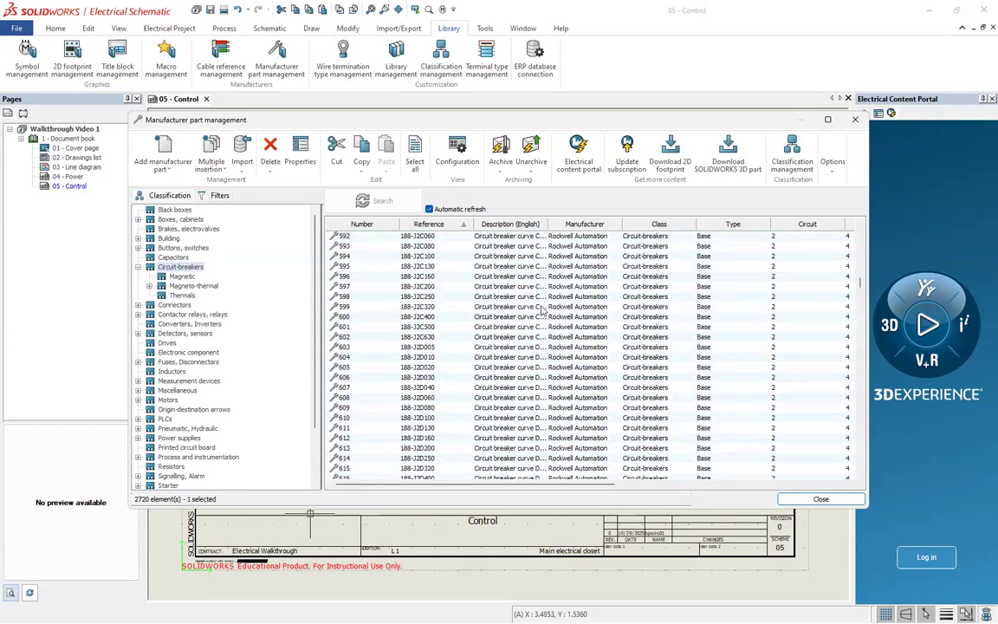
- Look through the rest of the Circuit-breakers part list to its end and close the manufacturer part management
{"action": "scroll", "coordinate": [544, 307], "scroll_direction": "down", "scroll_amount": 20}
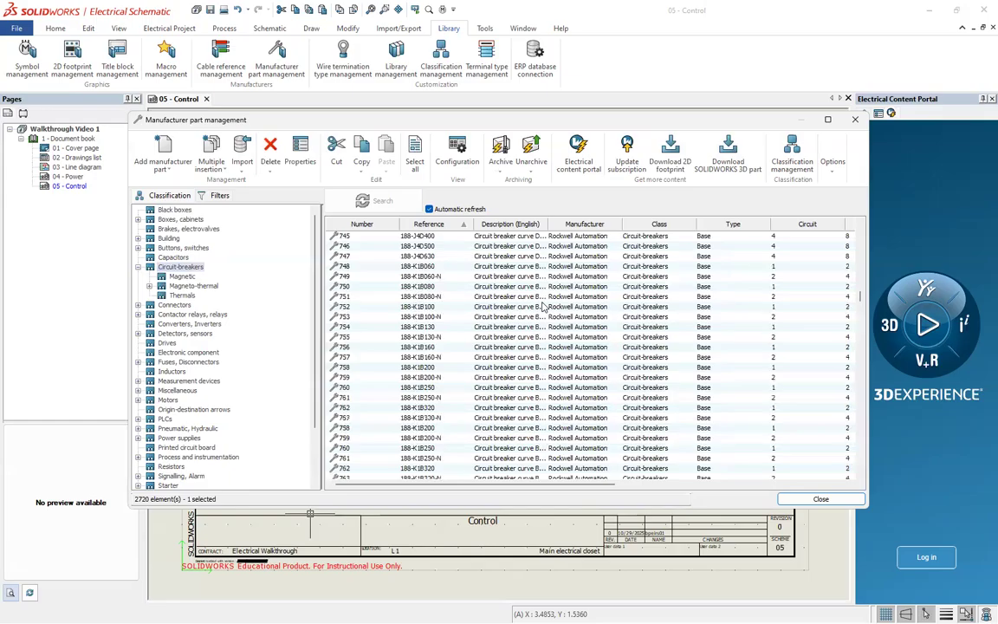
{"action": "scroll", "coordinate": [455, 347], "scroll_direction": "down", "scroll_amount": 20}
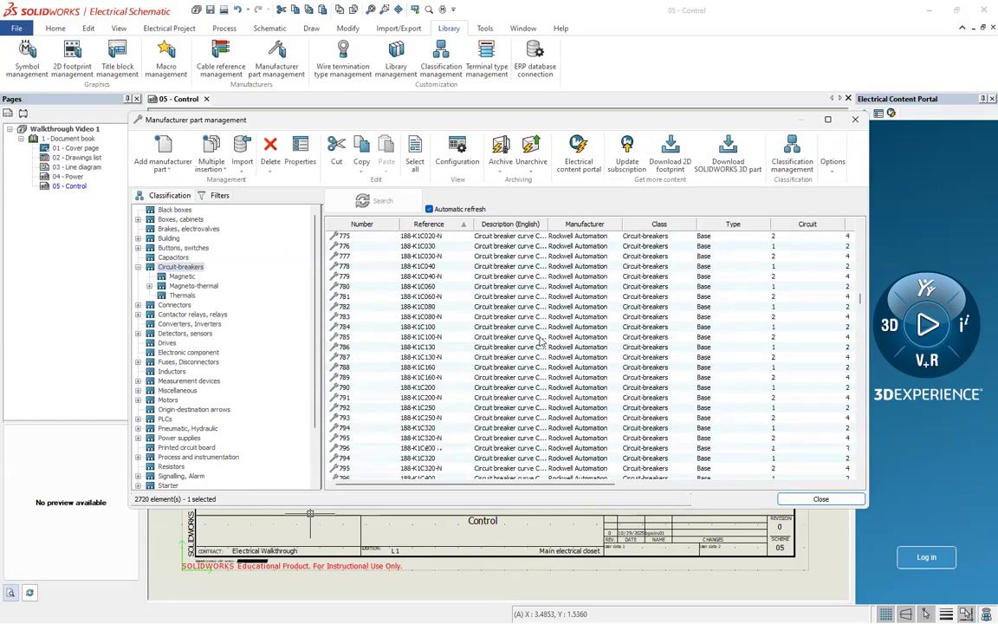
{"action": "left_click_drag", "start_coordinate": [863, 308], "coordinate": [863, 485]}
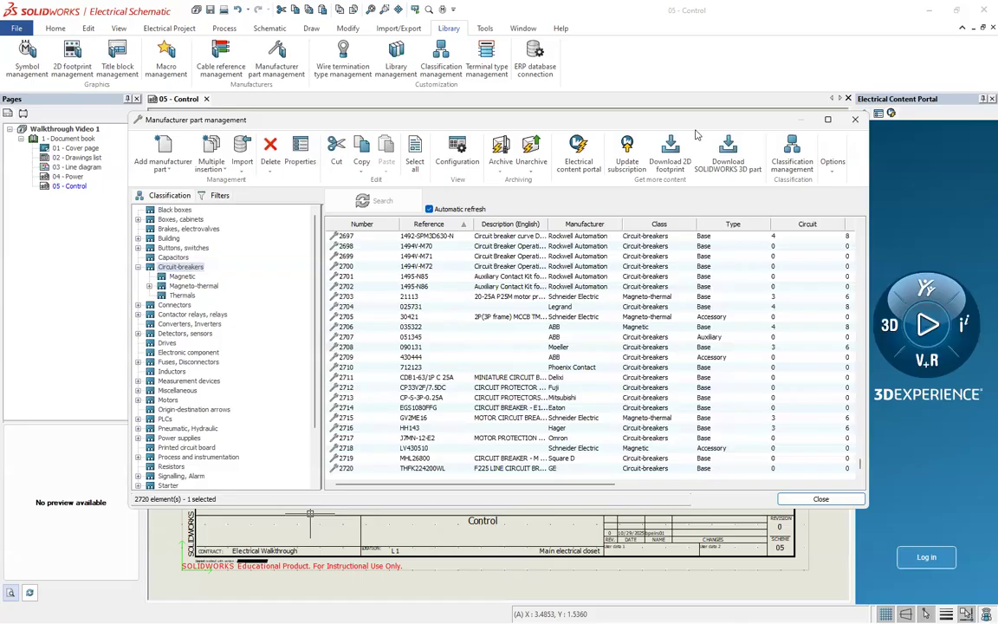
{"action": "left_click", "coordinate": [855, 122]}
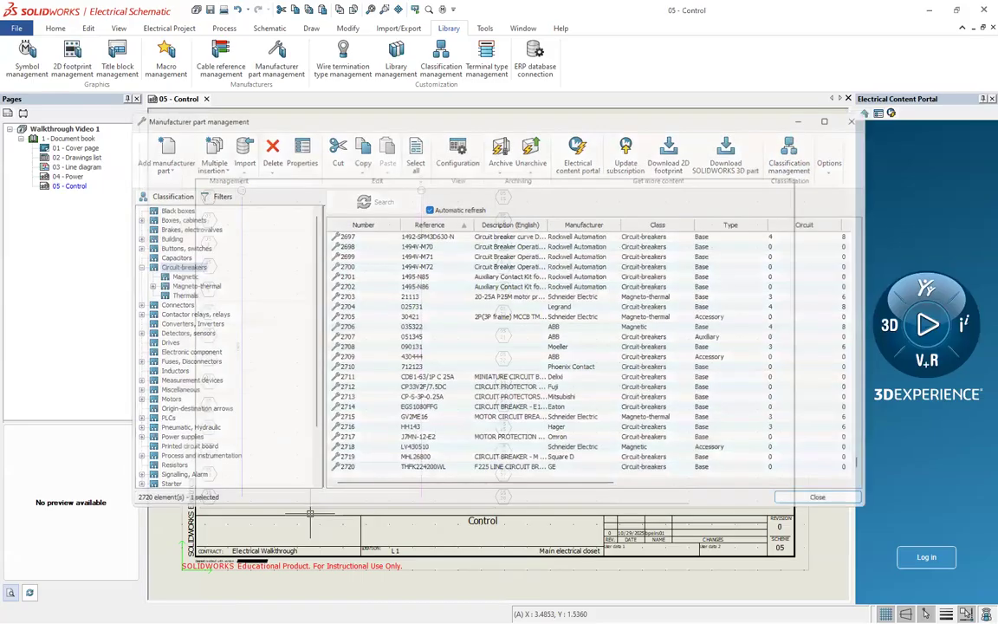
- Place a Single pole circuit breaker symbol from the Circuit-breakers class on row 2 of the Control page, between the two vertical wires
{"action": "scroll", "coordinate": [232, 182], "scroll_direction": "up", "scroll_amount": 3}
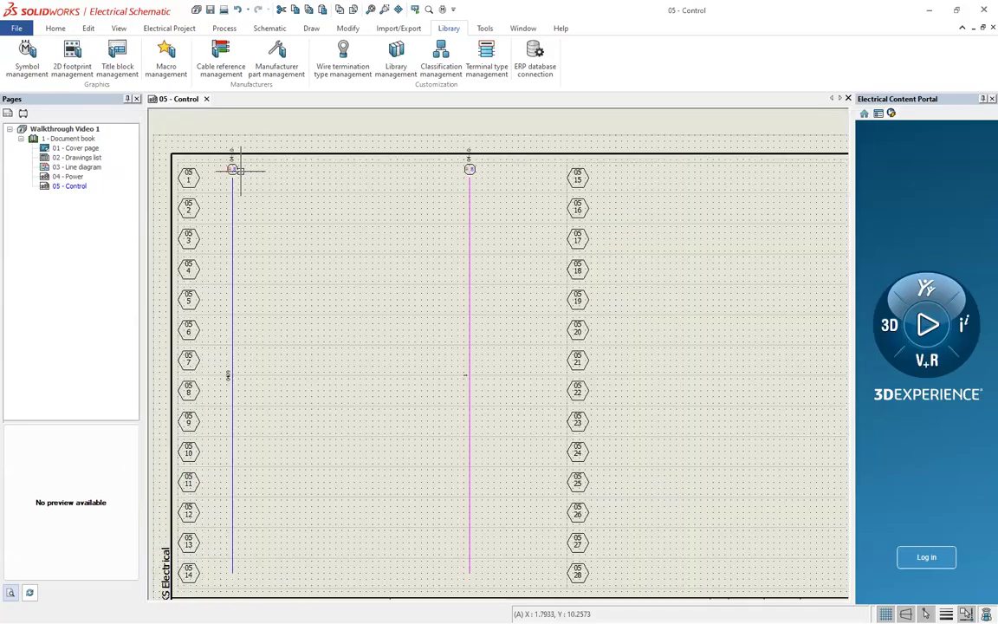
{"action": "scroll", "coordinate": [234, 170], "scroll_direction": "up", "scroll_amount": 1}
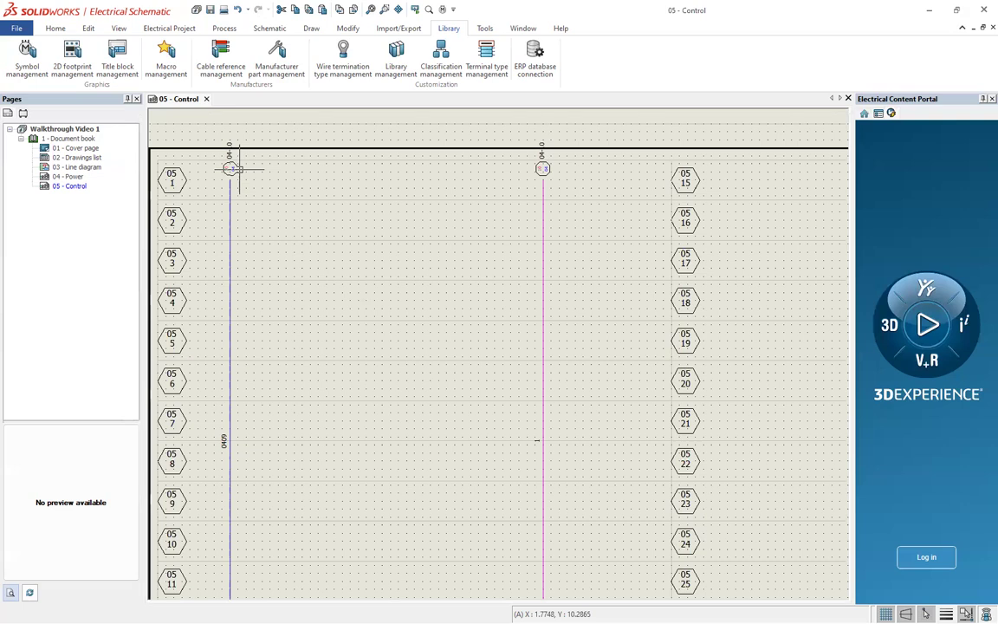
{"action": "left_click", "coordinate": [270, 28]}
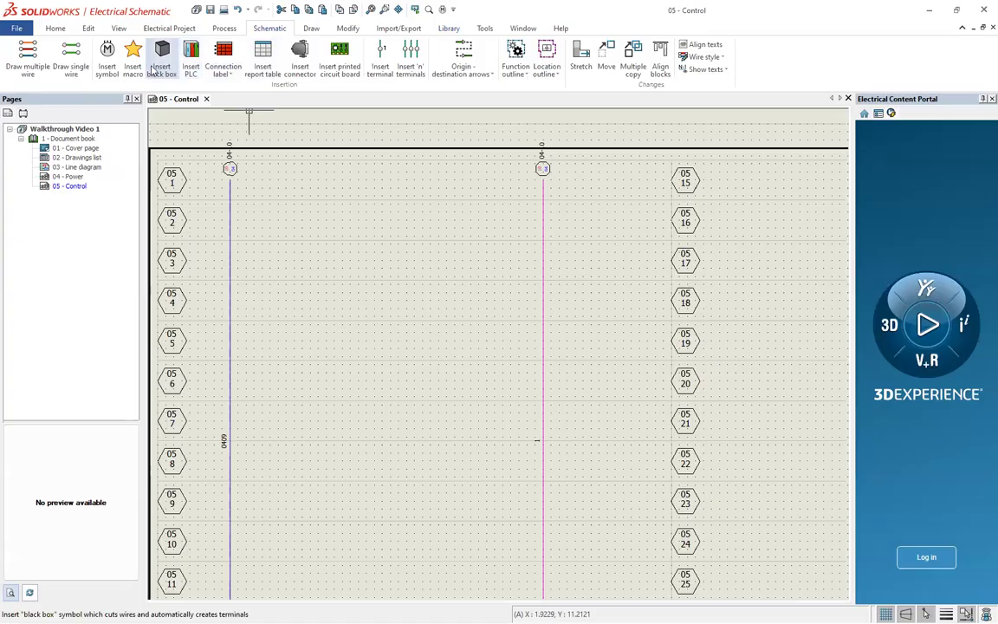
{"action": "left_click", "coordinate": [107, 55]}
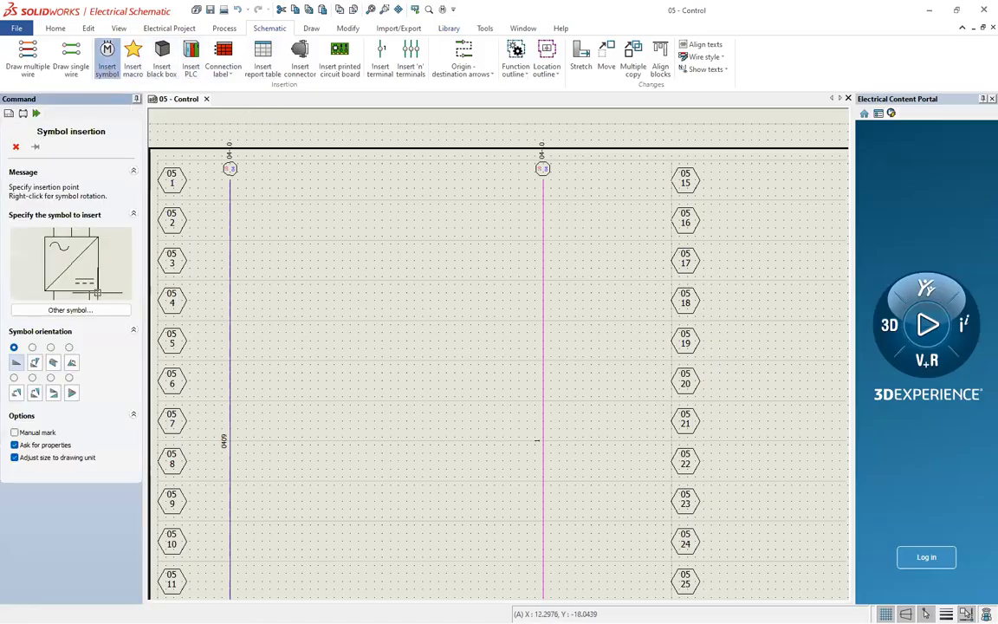
{"action": "left_click", "coordinate": [127, 310]}
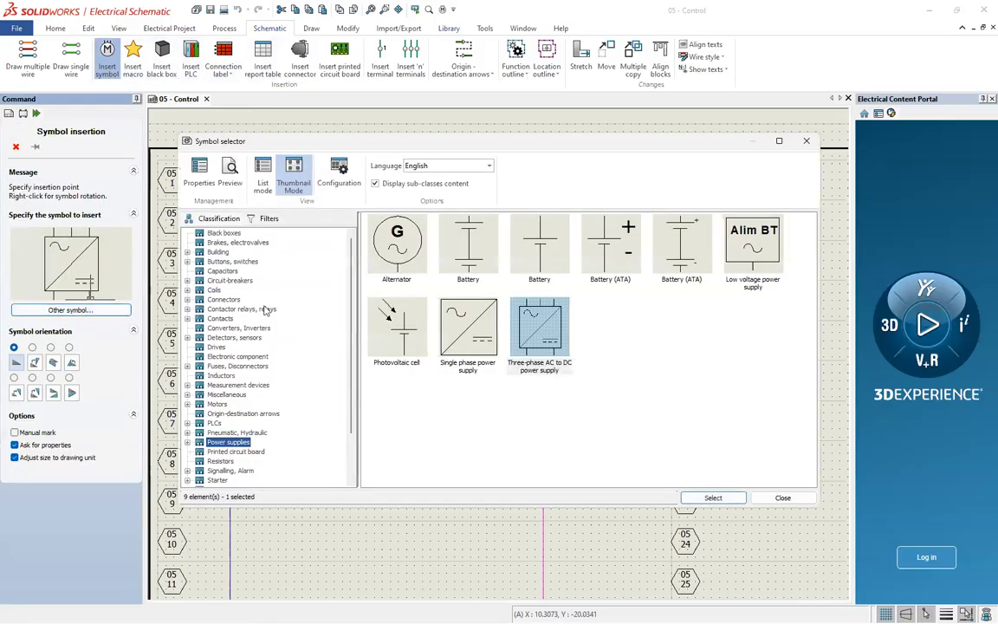
{"action": "left_click", "coordinate": [231, 280]}
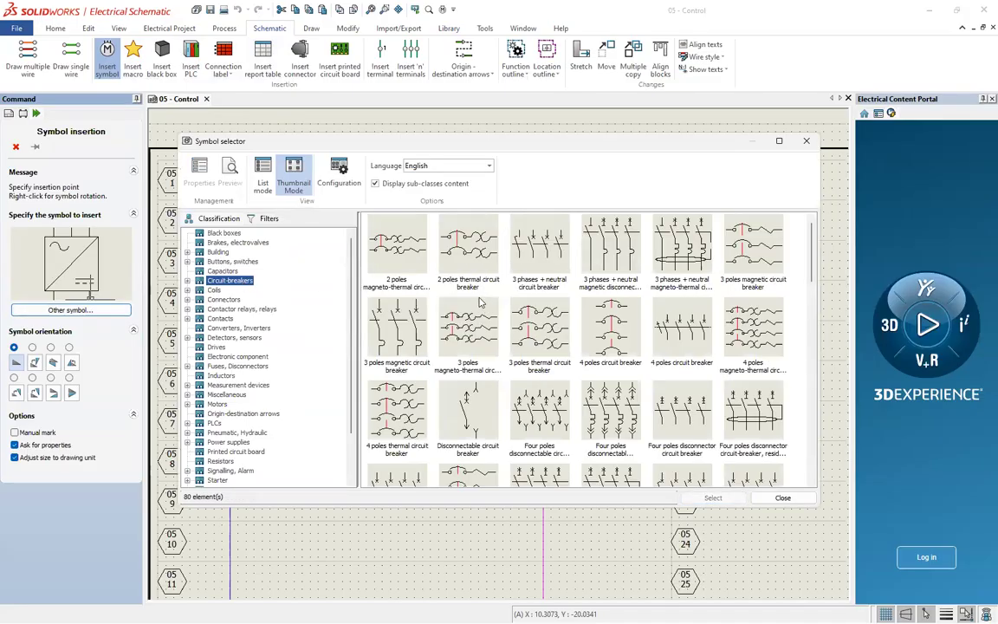
{"action": "scroll", "coordinate": [481, 302], "scroll_direction": "down", "scroll_amount": 5}
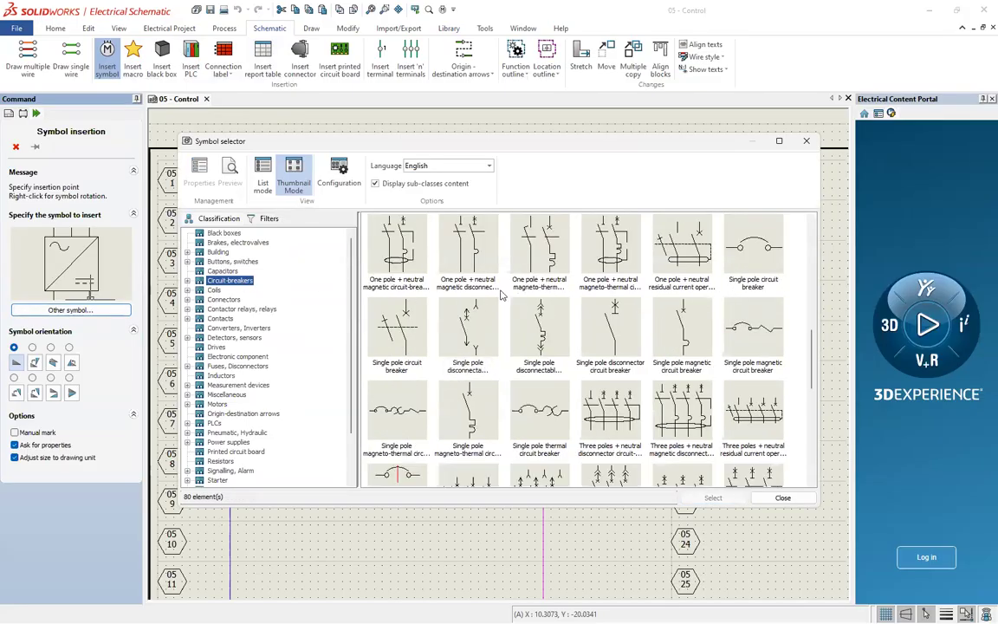
{"action": "double_click", "coordinate": [759, 264]}
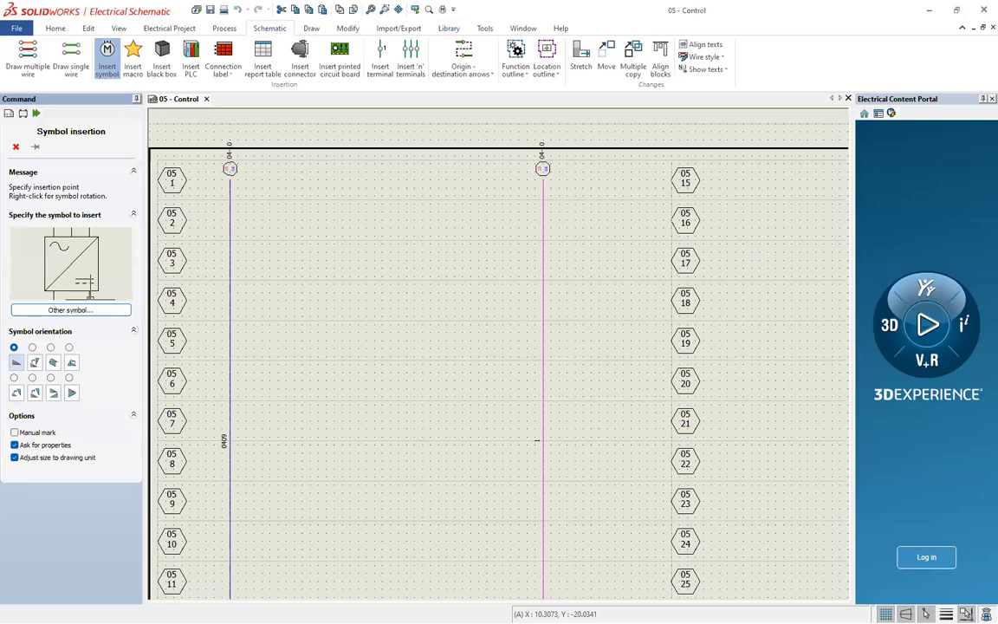
{"action": "scroll", "coordinate": [368, 283], "scroll_direction": "down", "scroll_amount": 1}
{"action": "scroll", "coordinate": [286, 223], "scroll_direction": "up", "scroll_amount": 3}
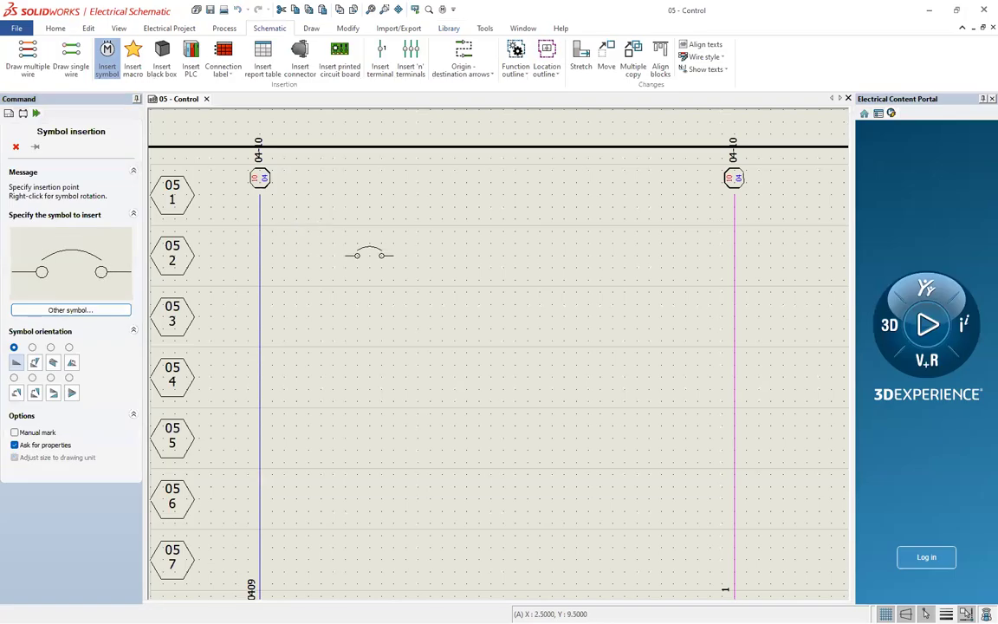
{"action": "left_click", "coordinate": [345, 255]}
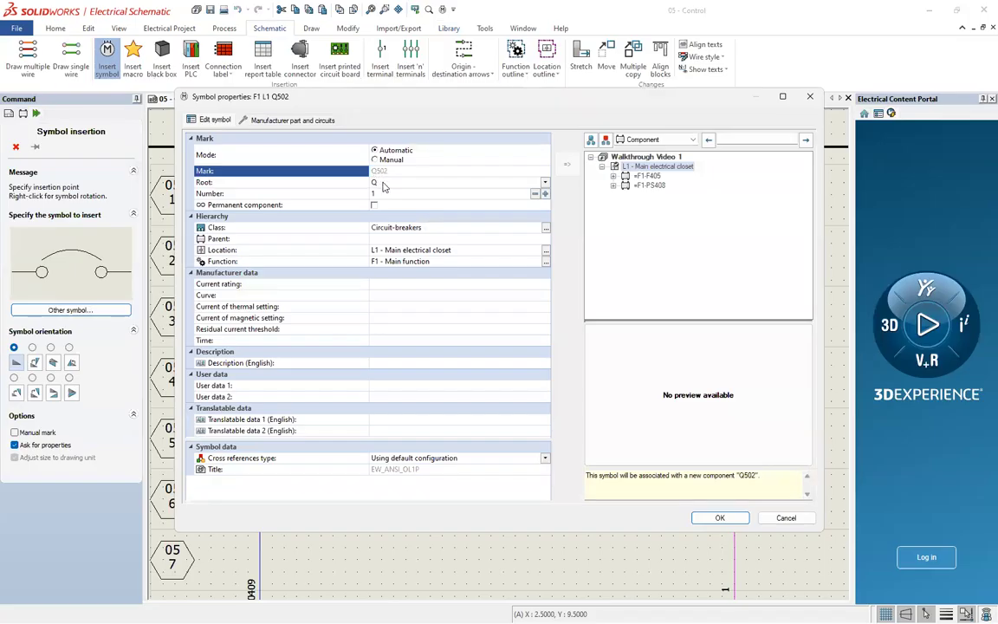
- Set the new circuit breaker's mark root to CB and accept its symbol properties
{"action": "left_click", "coordinate": [390, 183]}
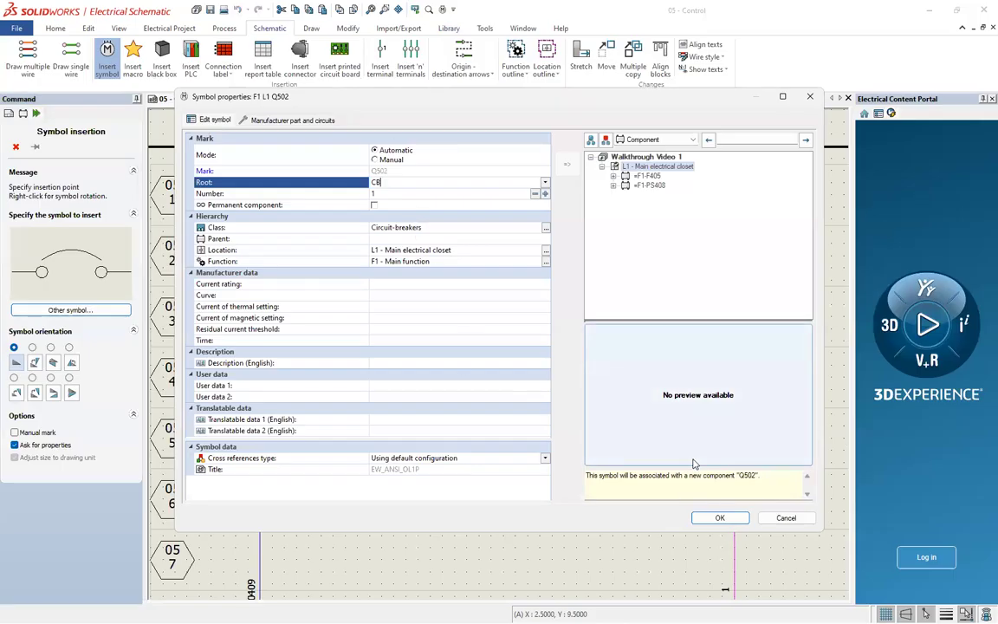
{"action": "left_click", "coordinate": [267, 172]}
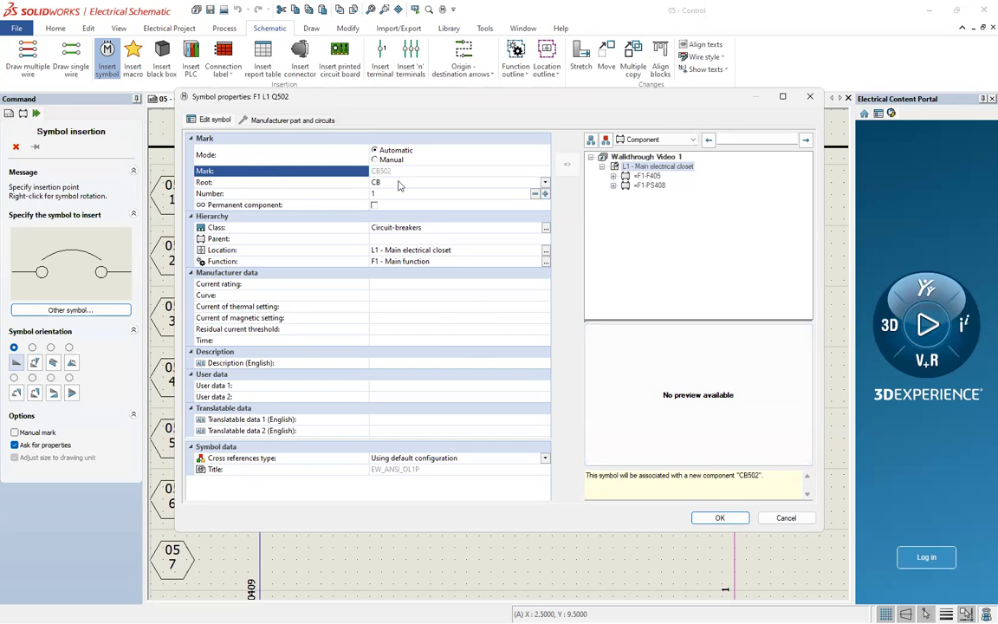
{"action": "left_click", "coordinate": [706, 518]}
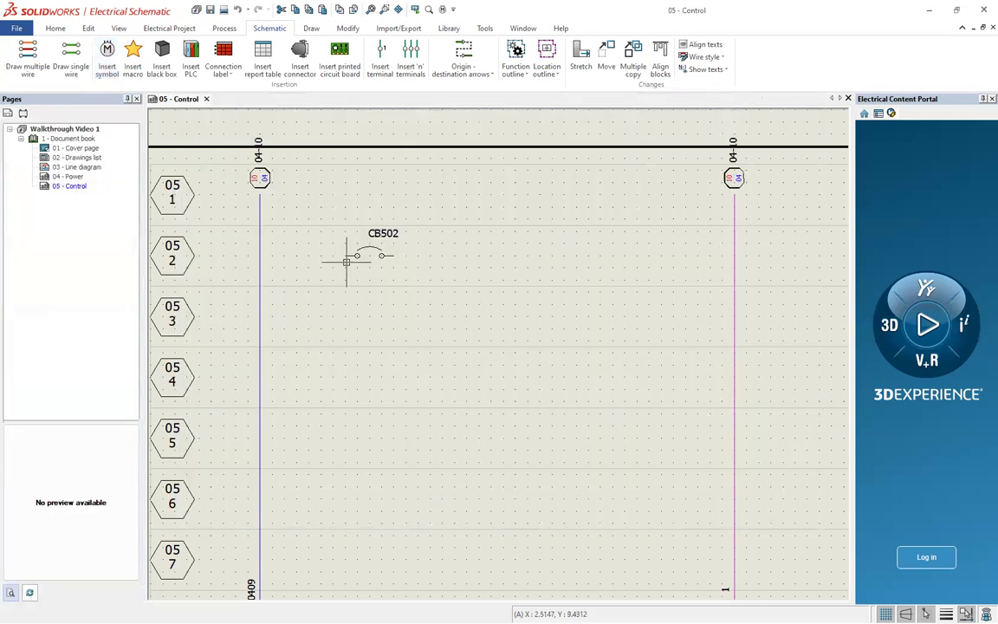
- Draw a single = 24V wire connecting the circuit breaker's left terminal to the blue vertical wire
{"action": "left_click", "coordinate": [70, 57]}
{"action": "left_click", "coordinate": [121, 235]}
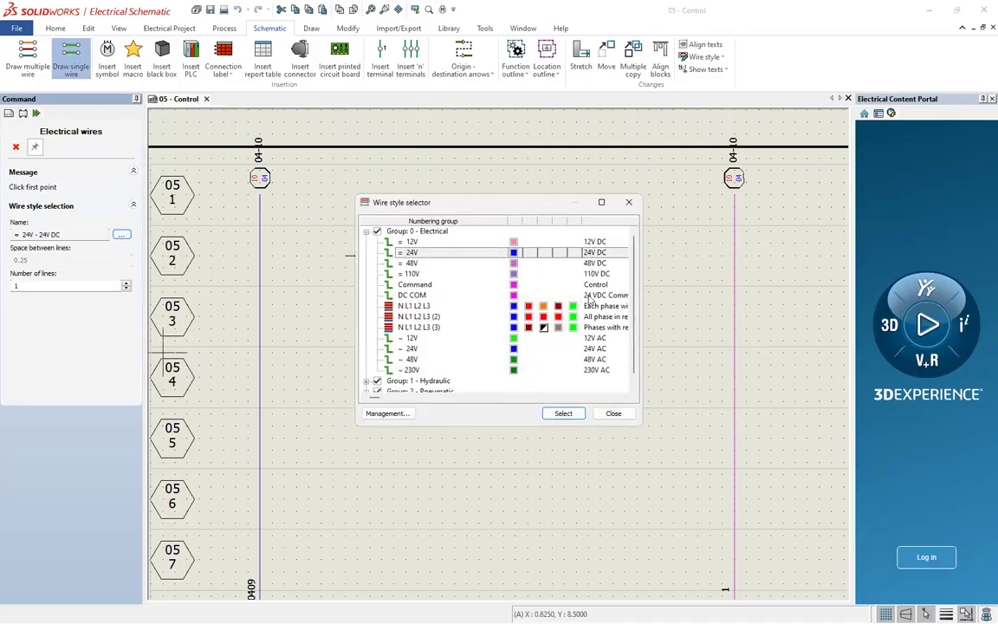
{"action": "left_click", "coordinate": [564, 414]}
{"action": "left_click", "coordinate": [356, 255]}
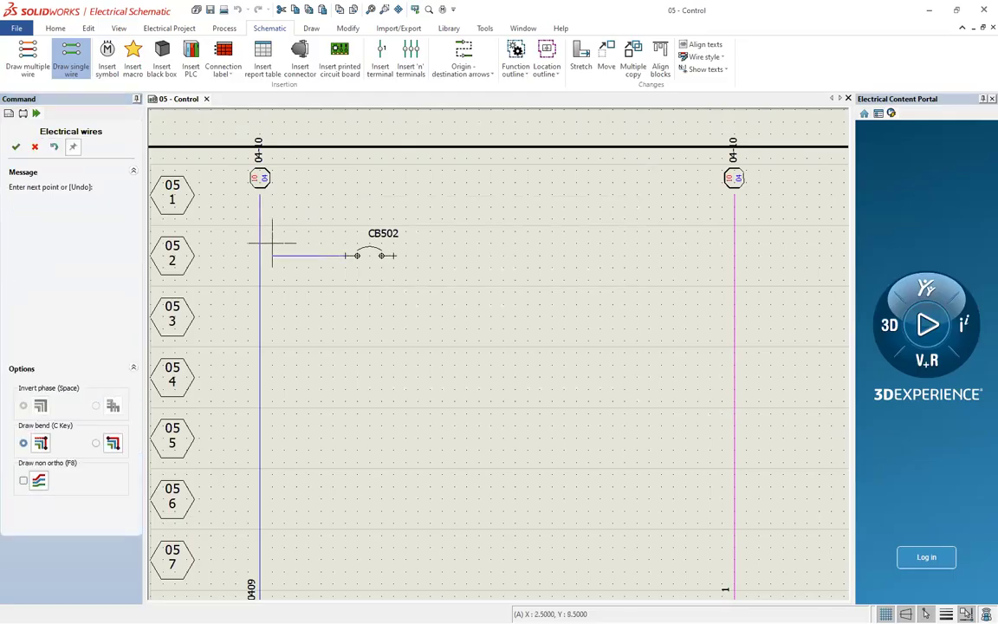
{"action": "left_click", "coordinate": [260, 244]}
{"action": "key", "text": "Escape"}
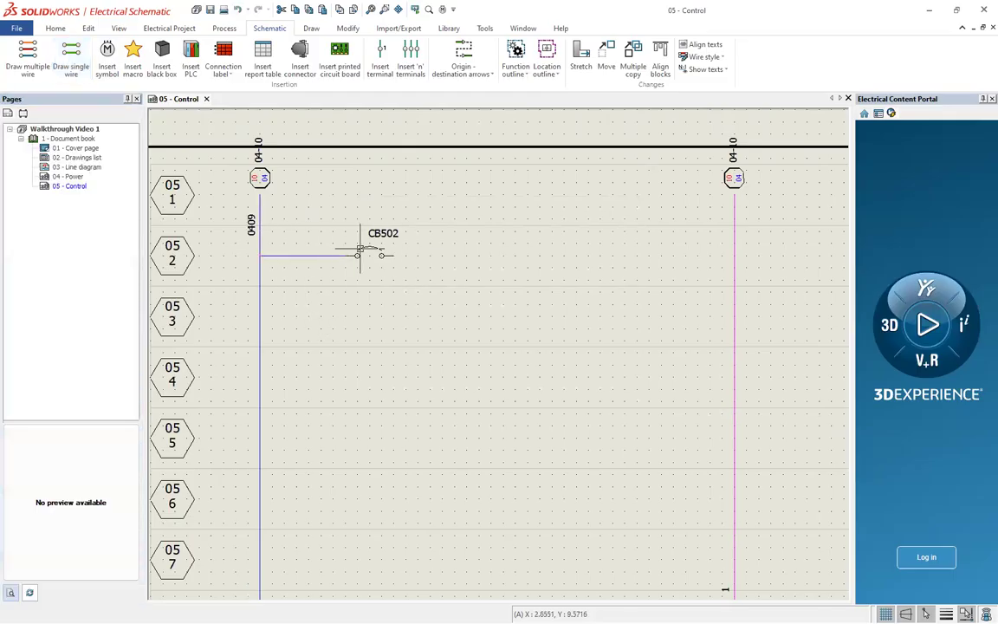
- Draw a single DC COM wire from the circuit breaker's right terminal to the magenta vertical wire
{"action": "left_click", "coordinate": [71, 58]}
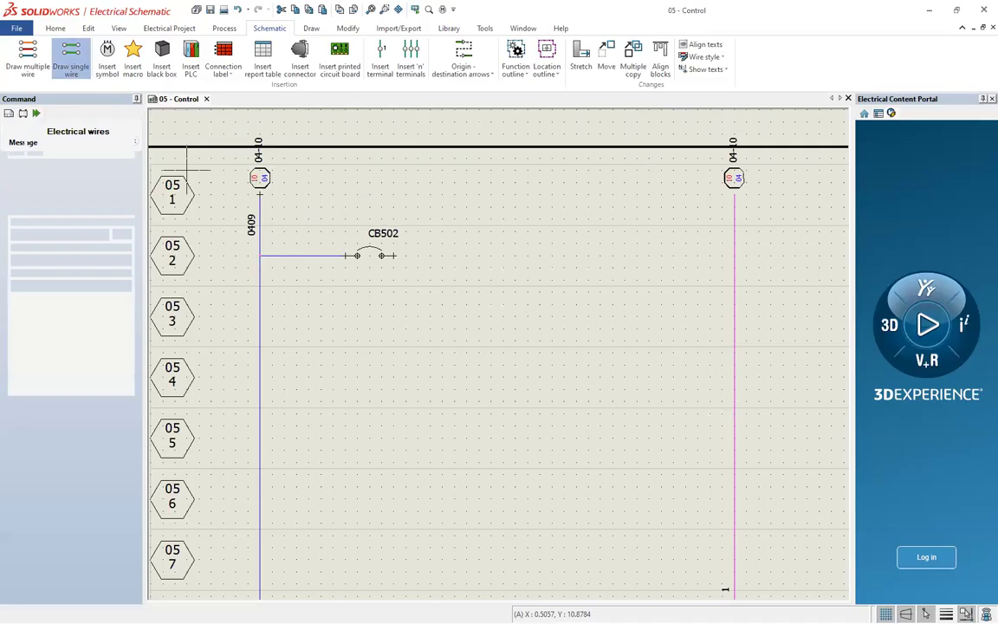
{"action": "left_click", "coordinate": [121, 234]}
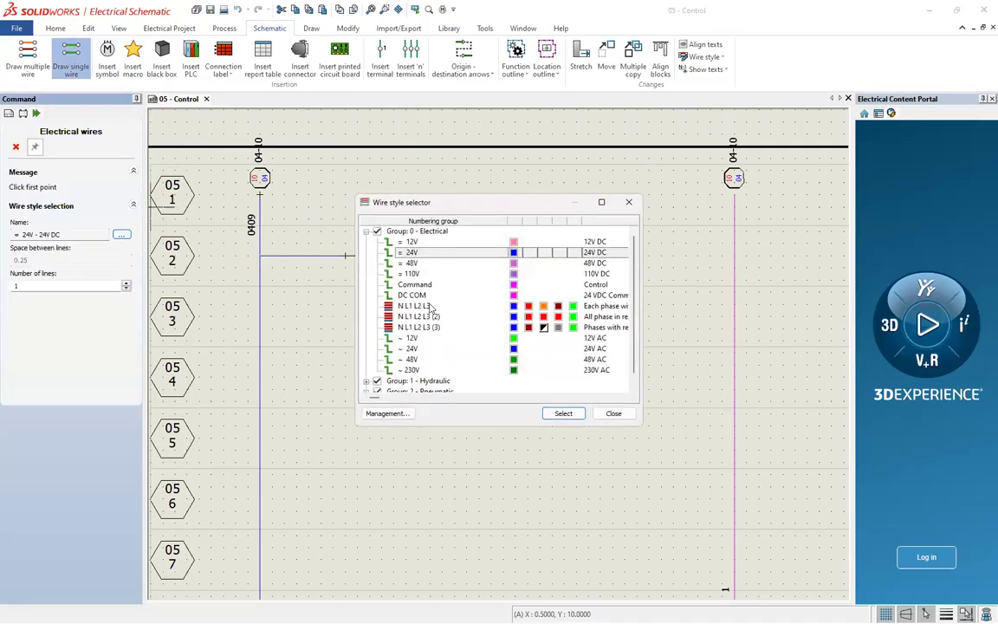
{"action": "double_click", "coordinate": [437, 299]}
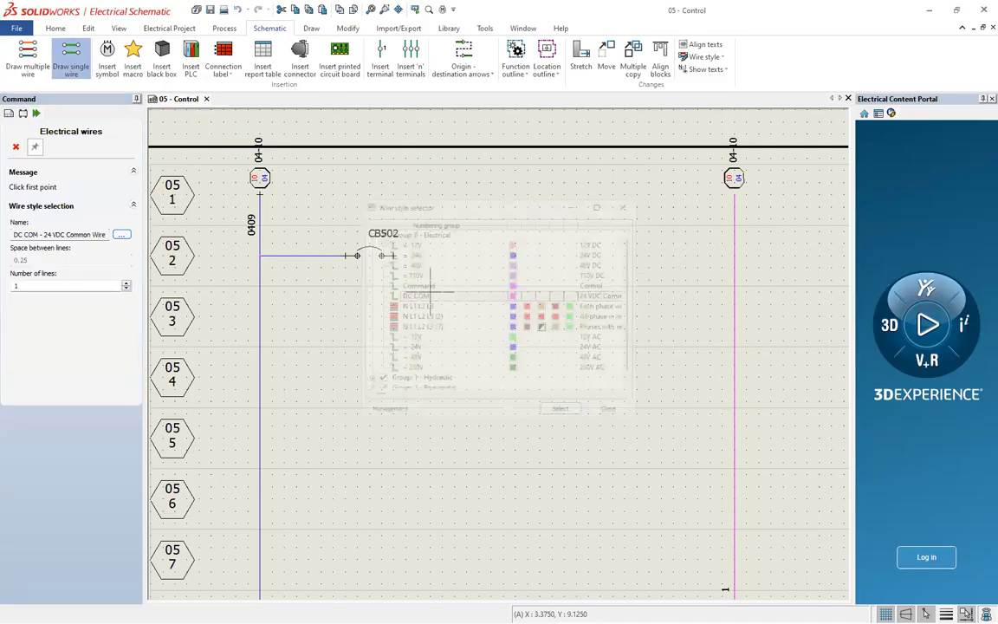
{"action": "left_click", "coordinate": [392, 256]}
{"action": "left_click", "coordinate": [735, 256]}
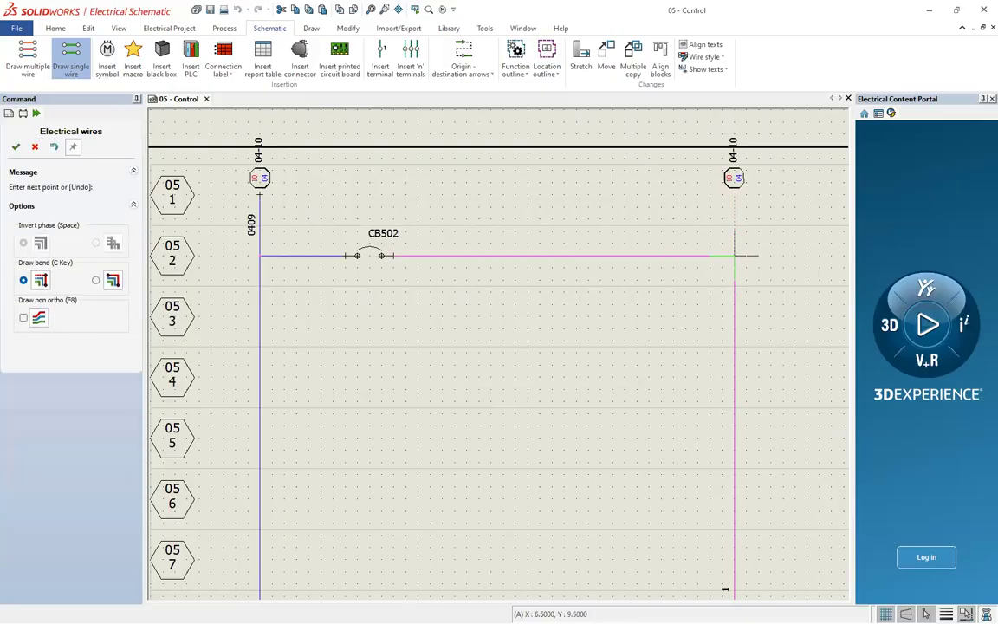
{"action": "key", "text": "Escape"}
{"action": "right_click", "coordinate": [670, 323]}
{"action": "key", "text": "Escape"}
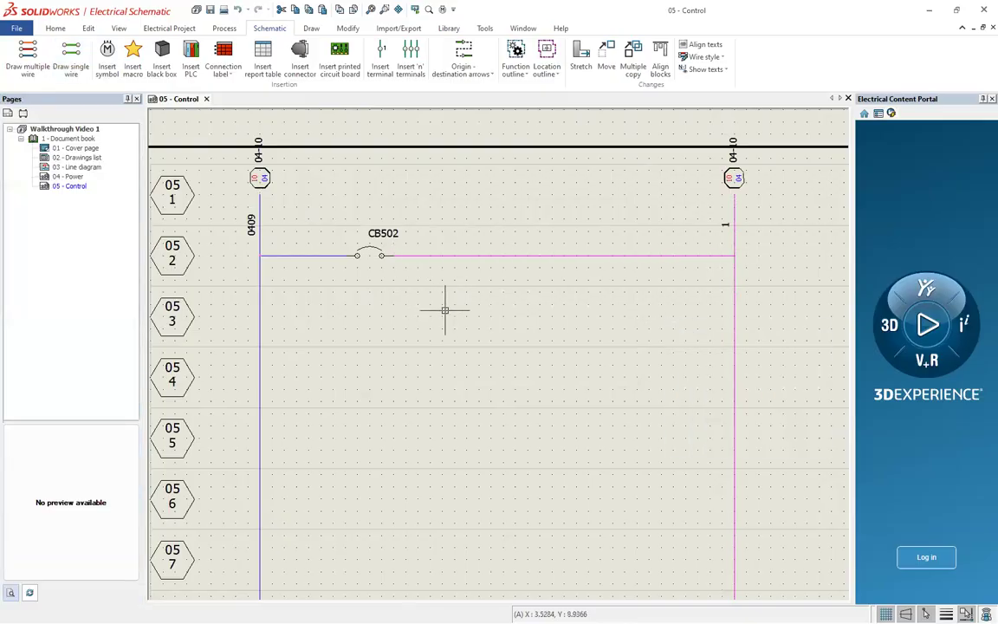
- Review the symbol properties and associated component of circuit breaker CB502, and close them without changes
{"action": "scroll", "coordinate": [339, 223], "scroll_direction": "up", "scroll_amount": 3}
{"action": "left_click", "coordinate": [429, 286]}
{"action": "right_click", "coordinate": [430, 287]}
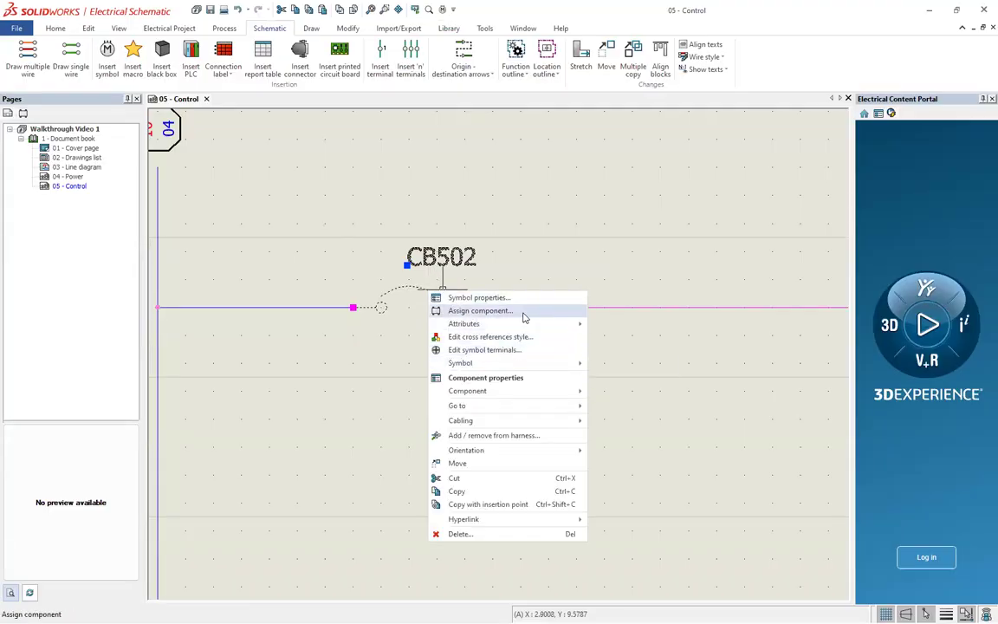
{"action": "left_click", "coordinate": [468, 297]}
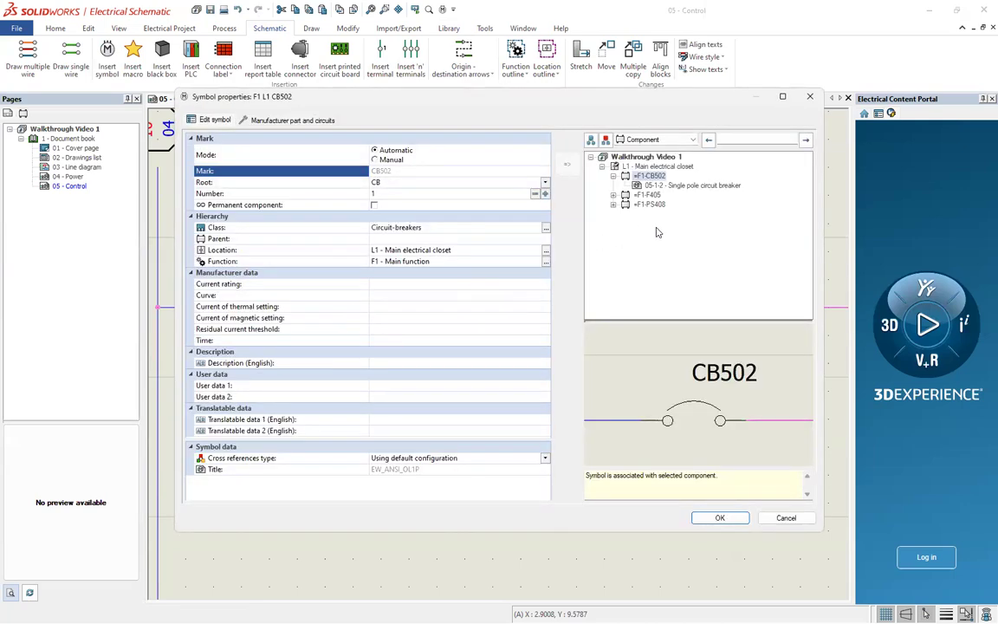
{"action": "left_click", "coordinate": [811, 101]}
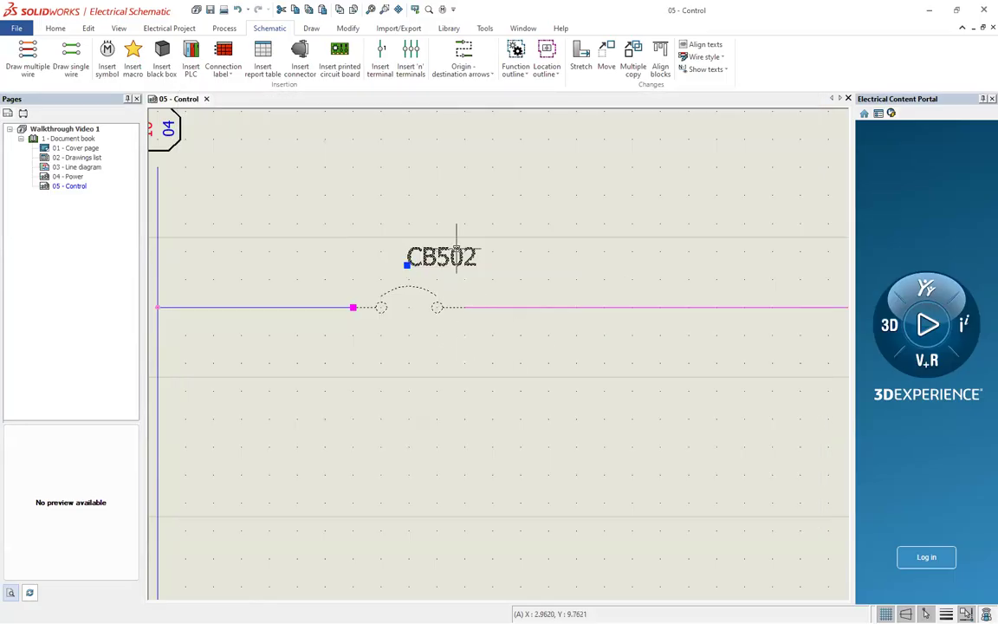
{"action": "right_click", "coordinate": [431, 293]}
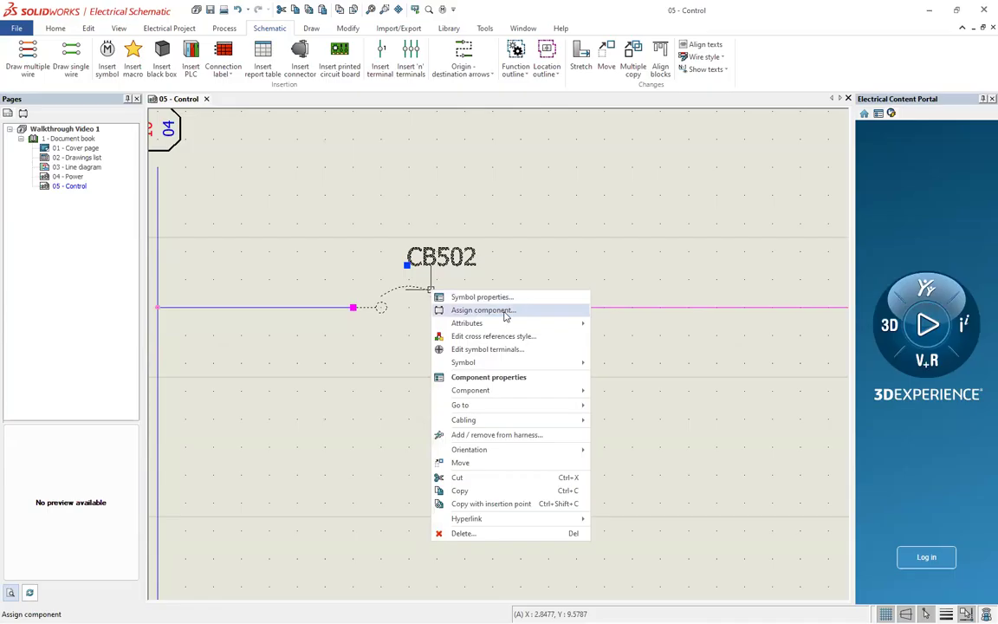
{"action": "left_click", "coordinate": [482, 311]}
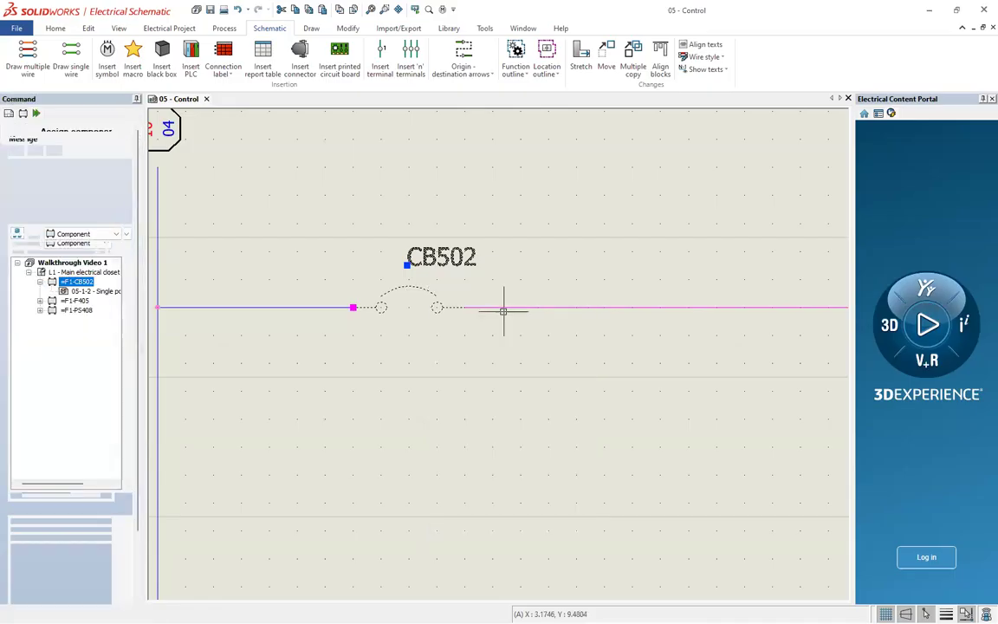
{"action": "right_click", "coordinate": [88, 293]}
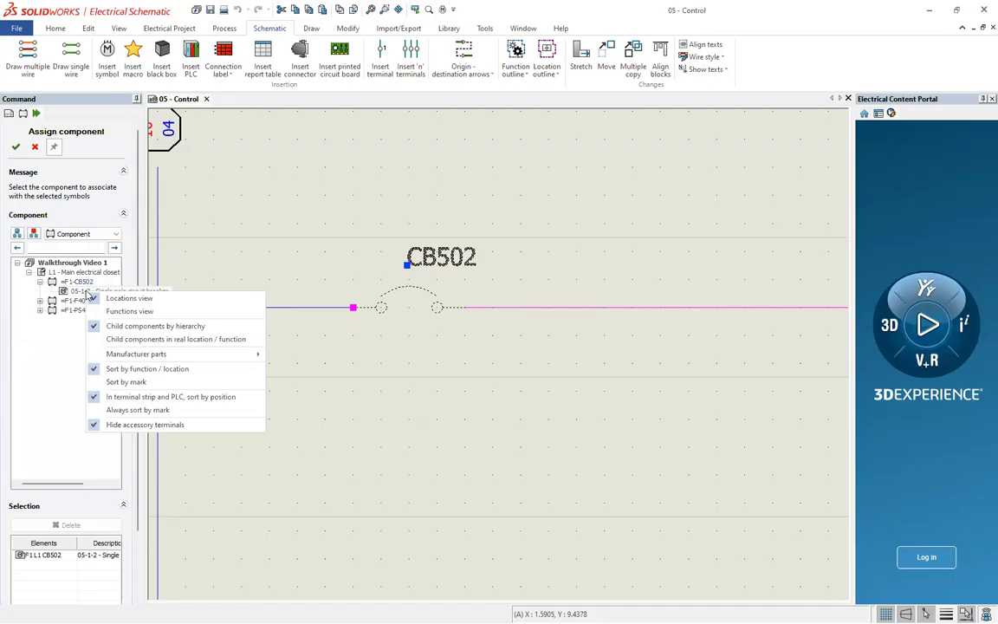
{"action": "left_click", "coordinate": [45, 343]}
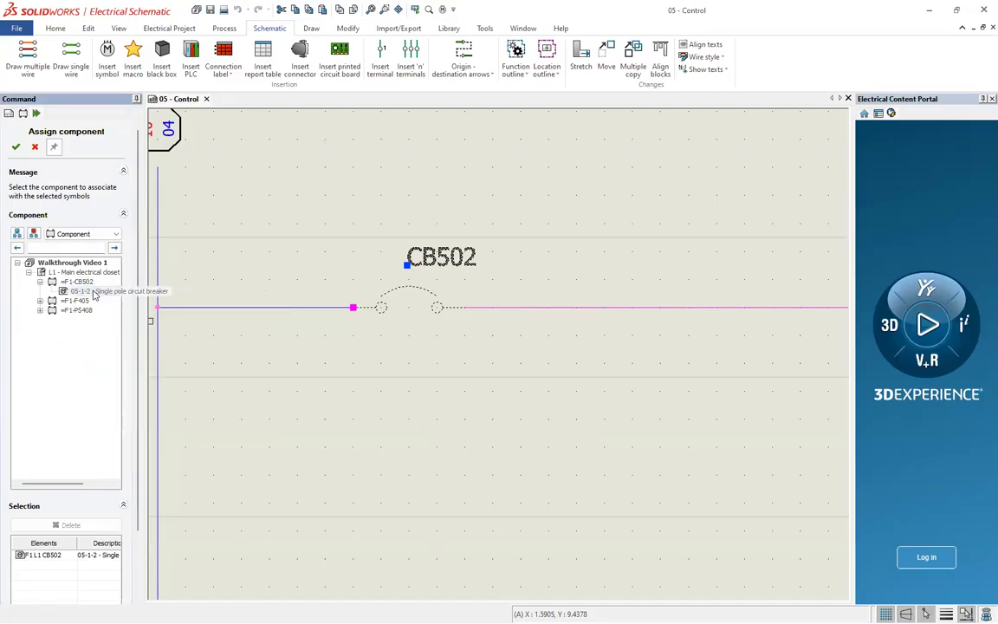
{"action": "left_click", "coordinate": [94, 292]}
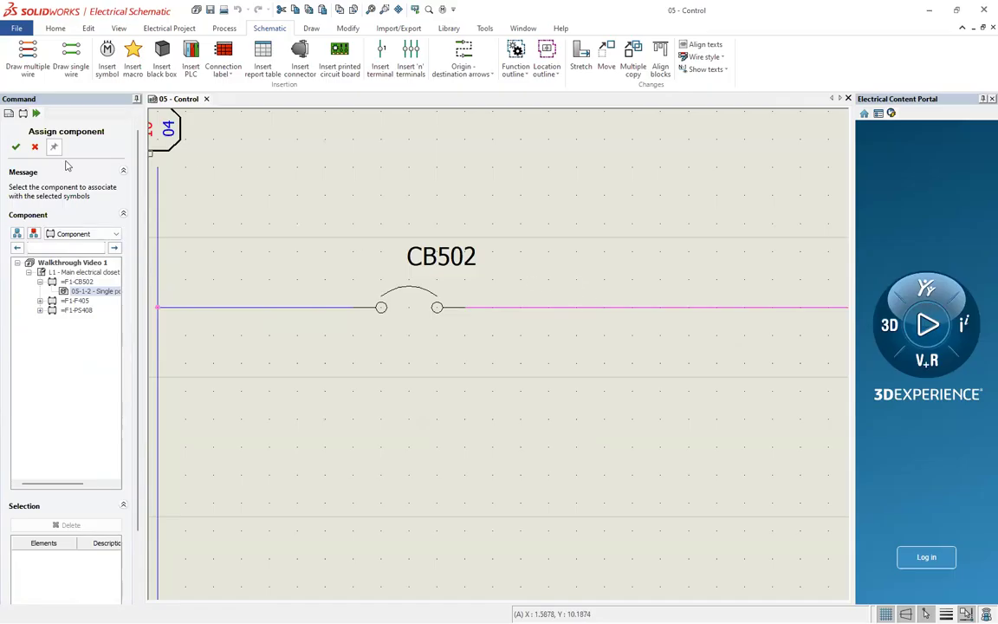
{"action": "left_click", "coordinate": [34, 148]}
- Delete circuit breaker CB502 from the Control schematic
{"action": "scroll", "coordinate": [491, 390], "scroll_direction": "down", "scroll_amount": 2}
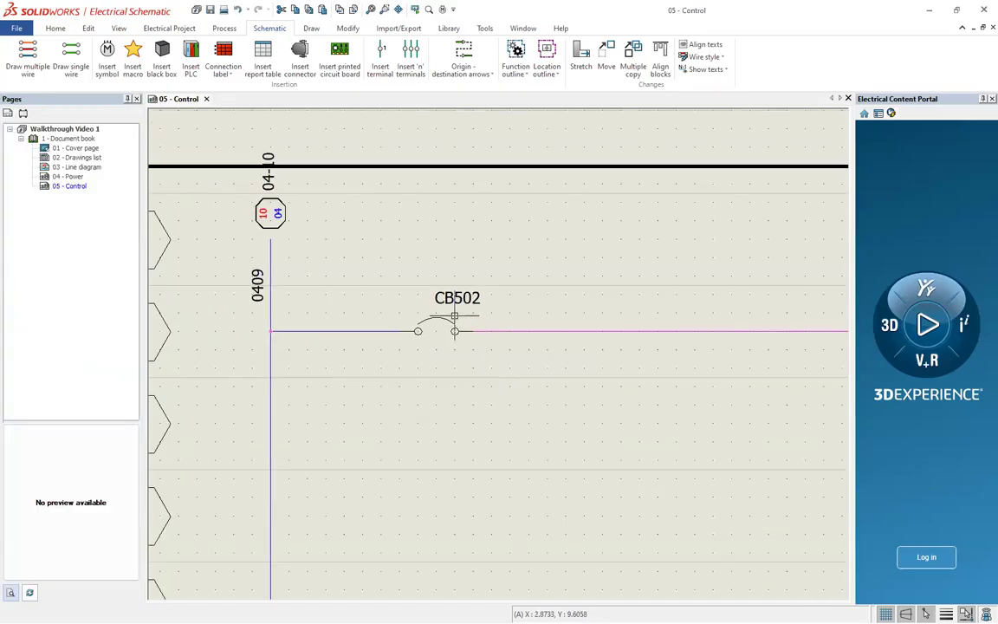
{"action": "left_click", "coordinate": [443, 319]}
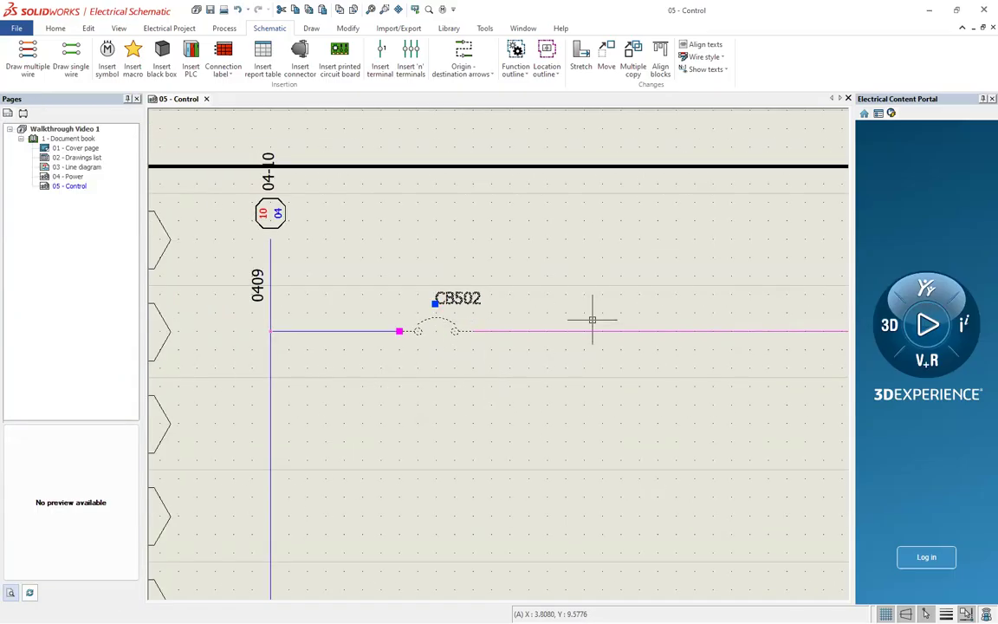
{"action": "key", "text": "Delete"}
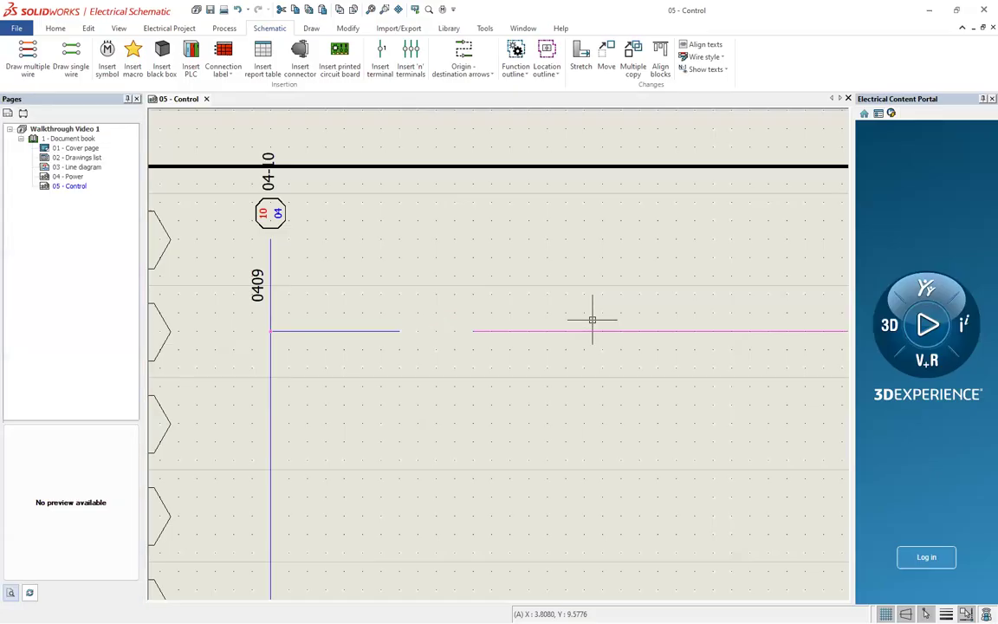
- Insert the circuit breaker symbol in the gap between the blue and magenta wires and show its manufacturer part and circuits
{"action": "left_click", "coordinate": [111, 70]}
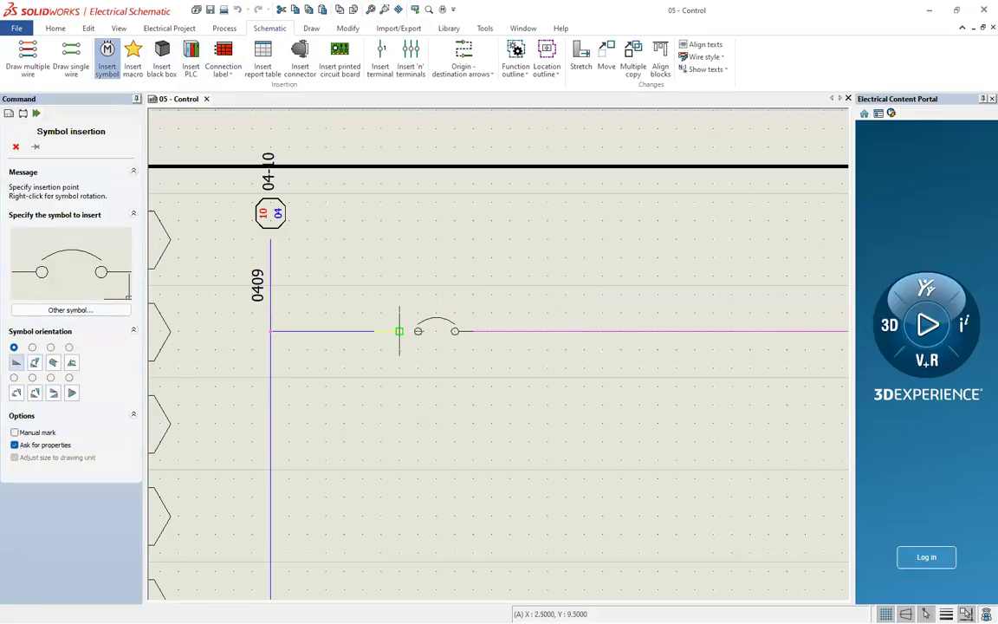
{"action": "left_click", "coordinate": [398, 331]}
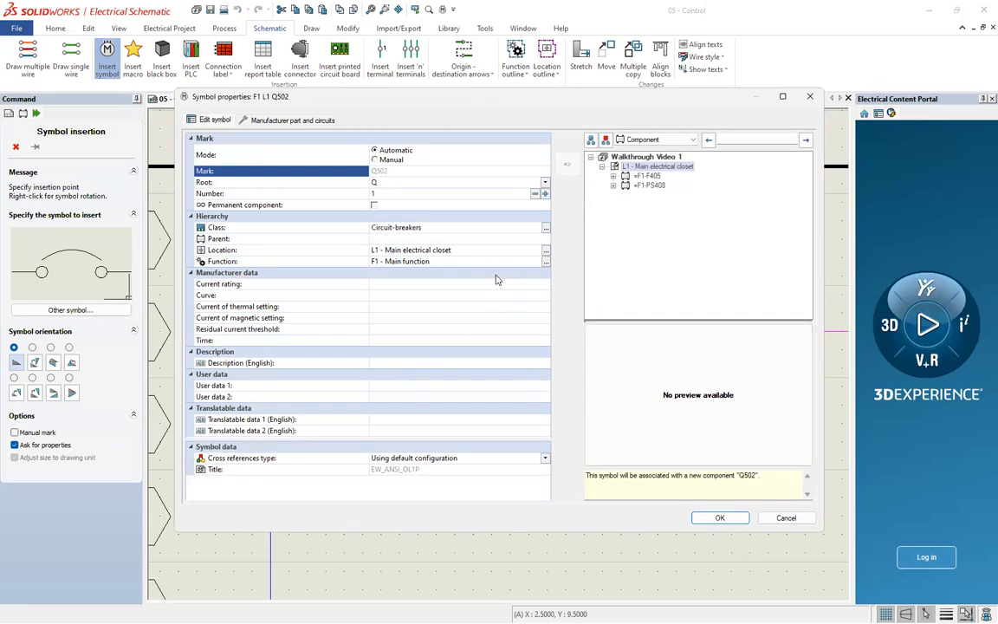
{"action": "left_click", "coordinate": [286, 122]}
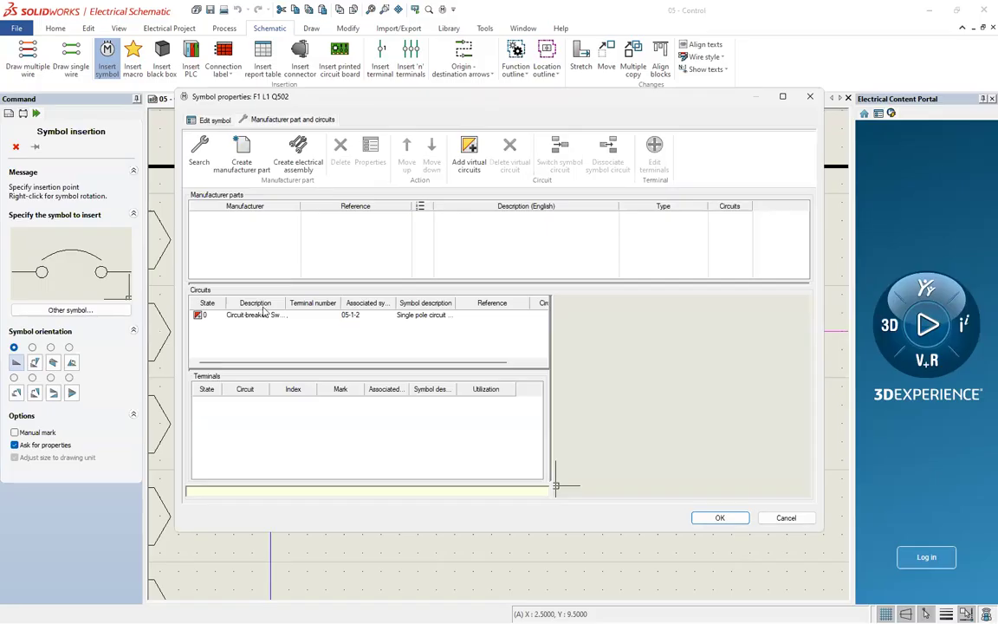
{"action": "left_click", "coordinate": [233, 122]}
{"action": "left_click", "coordinate": [249, 119]}
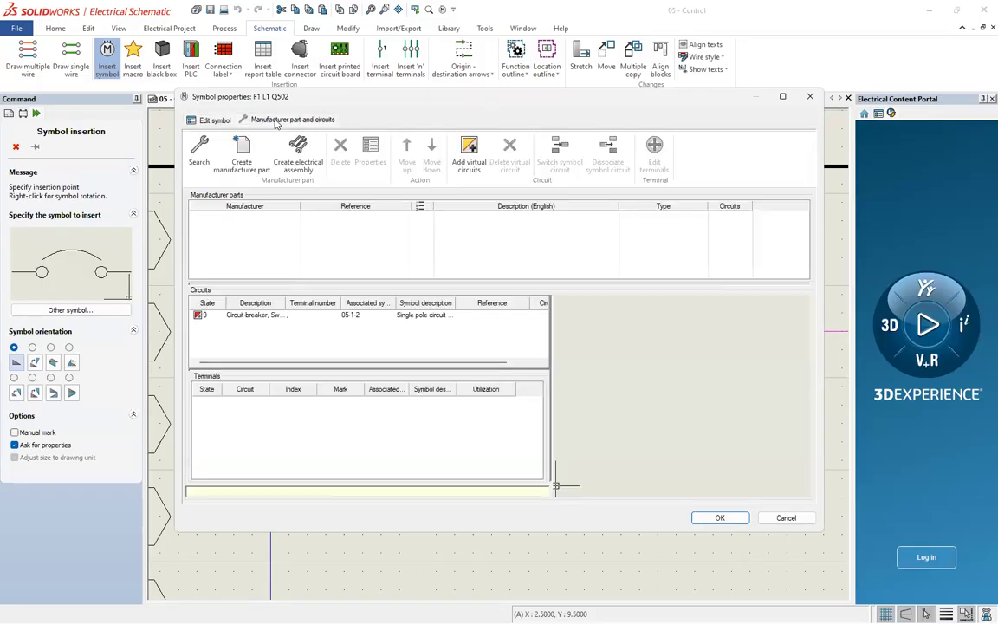
- Open the manufacturer part search for the new circuit breaker symbol
{"action": "left_click", "coordinate": [200, 163]}
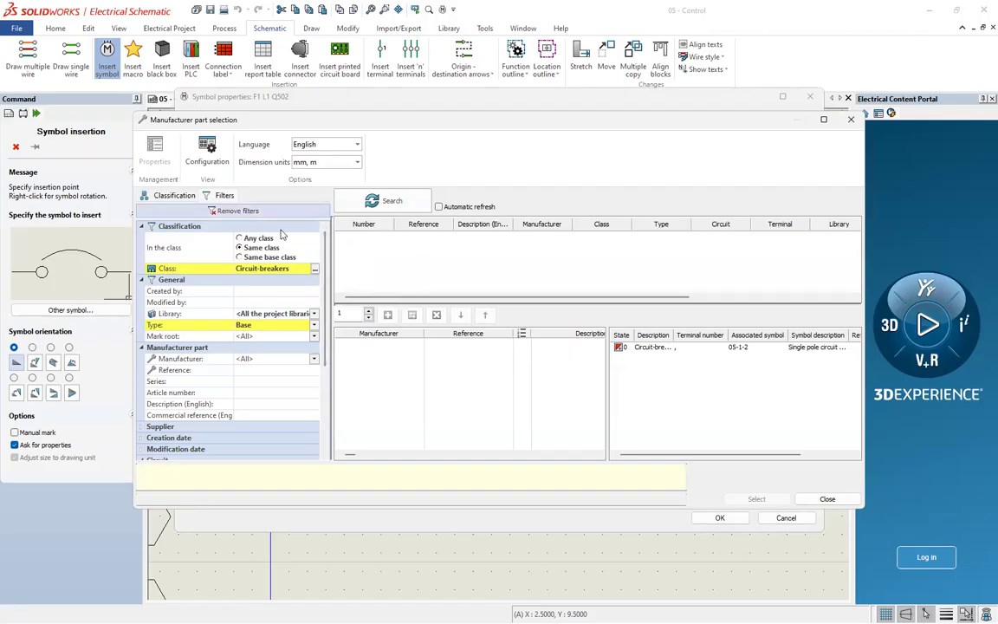
{"action": "left_click", "coordinate": [850, 120]}
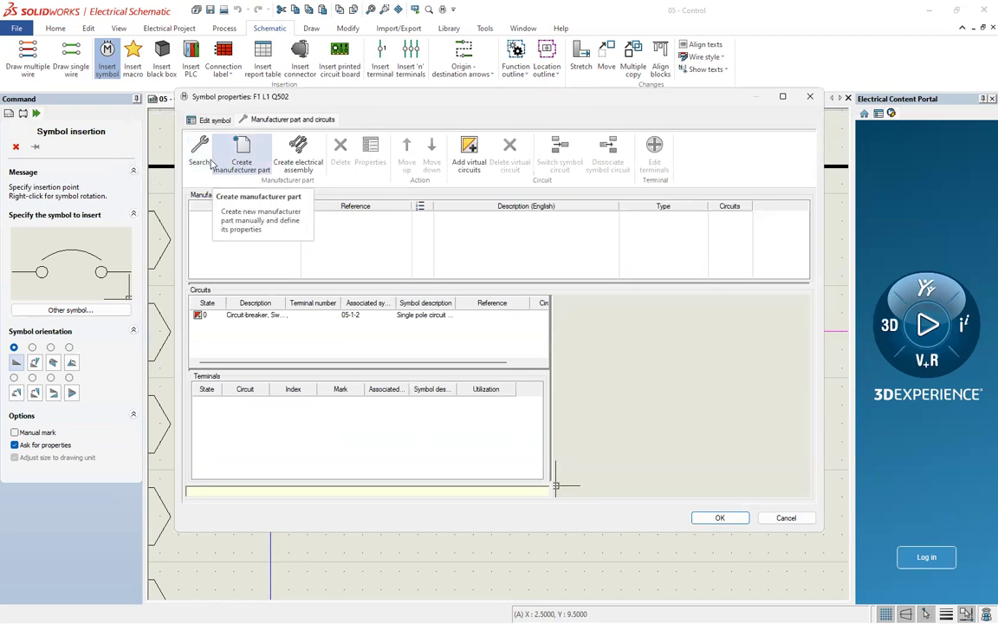
{"action": "left_click", "coordinate": [200, 153]}
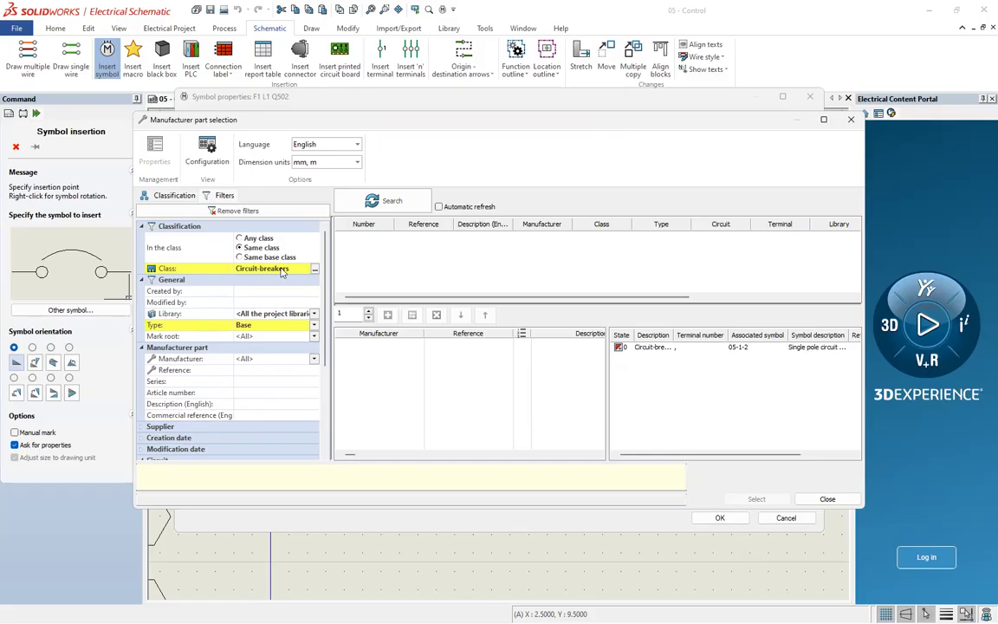
- Set the part type filter to <All> for the Circuit-breakers class
{"action": "scroll", "coordinate": [196, 365], "scroll_direction": "down", "scroll_amount": 5}
{"action": "scroll", "coordinate": [196, 365], "scroll_direction": "up", "scroll_amount": 5}
{"action": "left_click", "coordinate": [252, 325]}
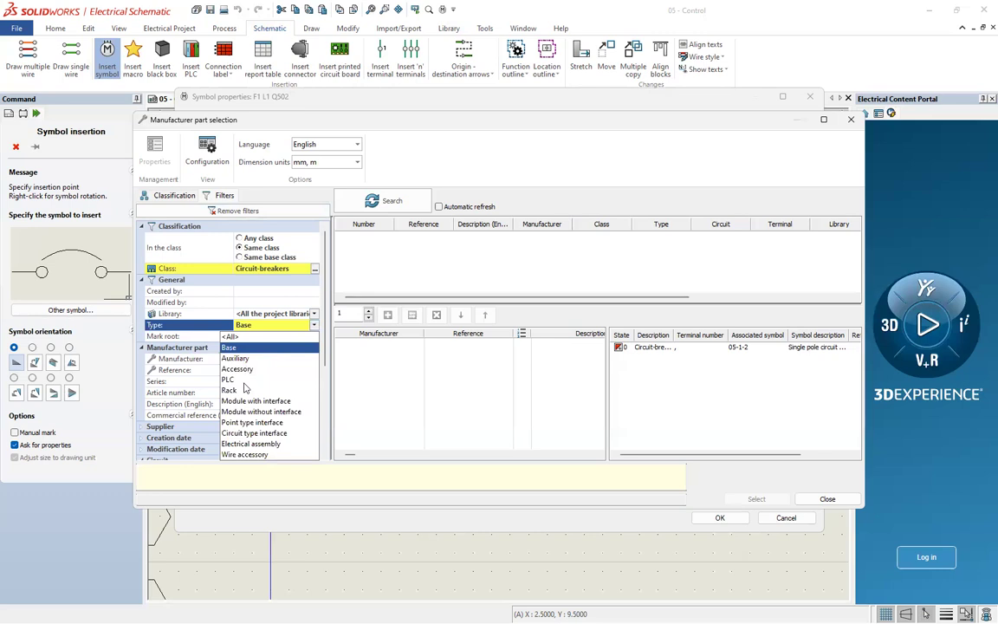
{"action": "left_click", "coordinate": [189, 324]}
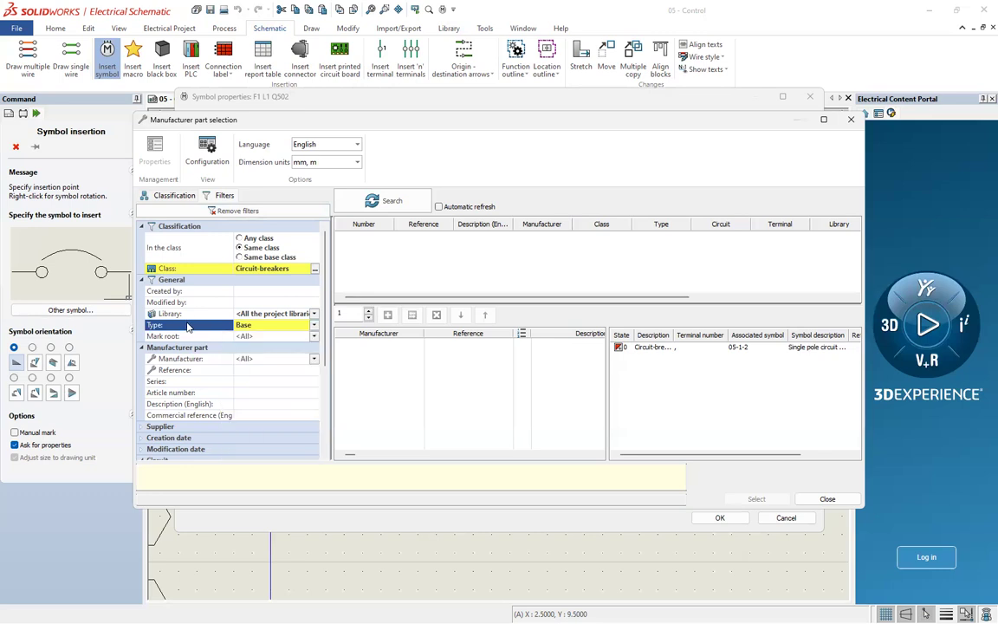
{"action": "left_click", "coordinate": [315, 325]}
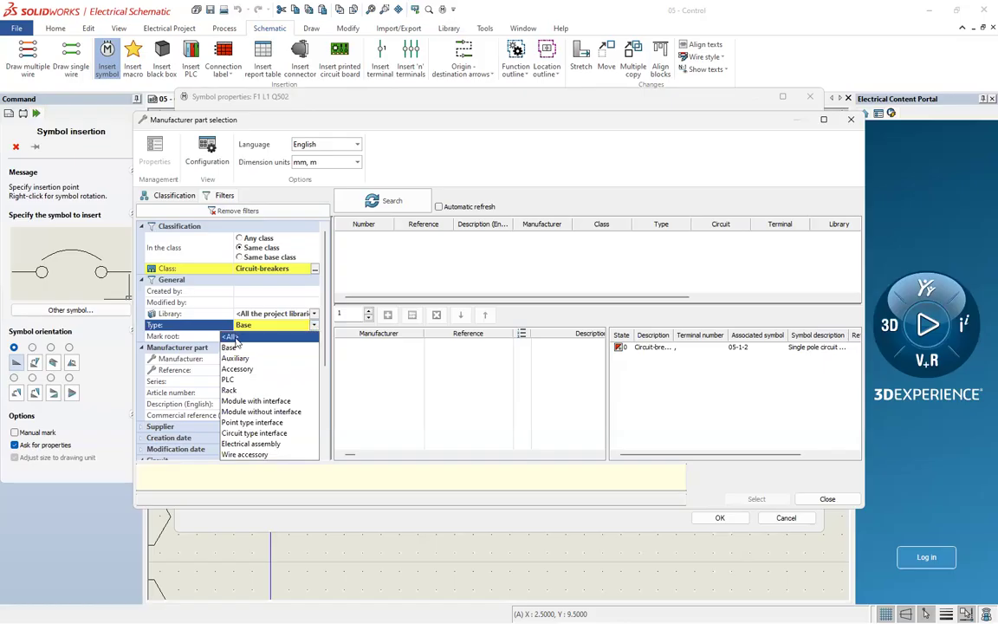
{"action": "left_click", "coordinate": [234, 338]}
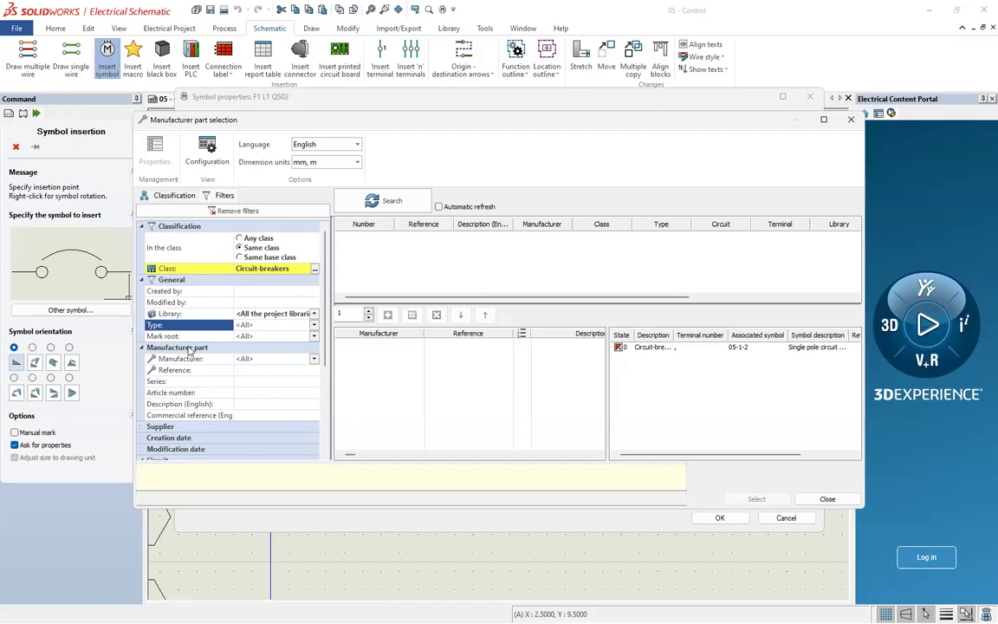
- Filter the manufacturer parts by Rockwell Automation and run the search
{"action": "left_click", "coordinate": [302, 359]}
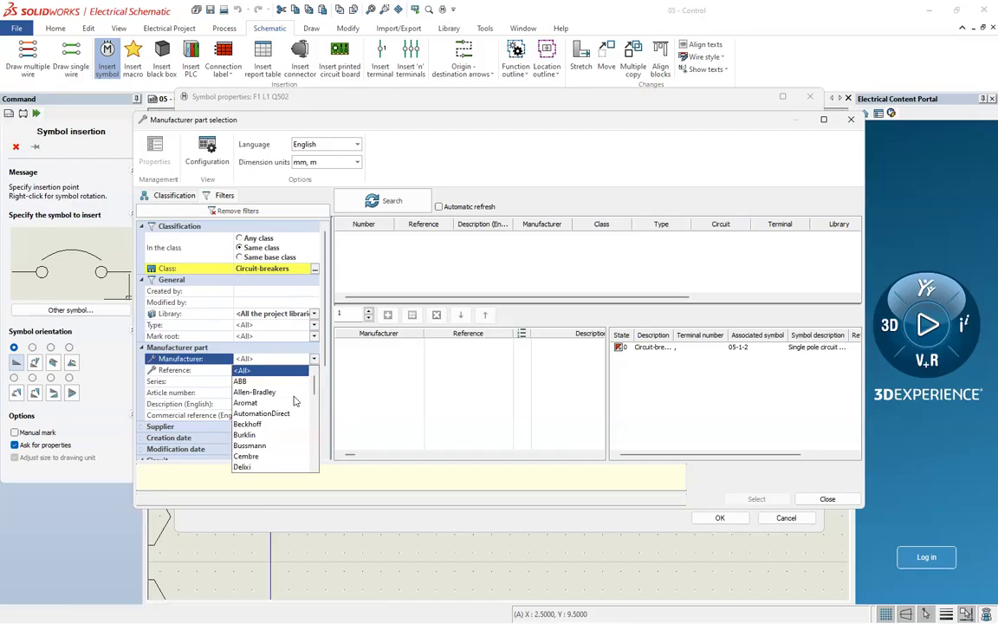
{"action": "scroll", "coordinate": [290, 416], "scroll_direction": "down", "scroll_amount": 1}
{"action": "scroll", "coordinate": [289, 417], "scroll_direction": "up", "scroll_amount": 3}
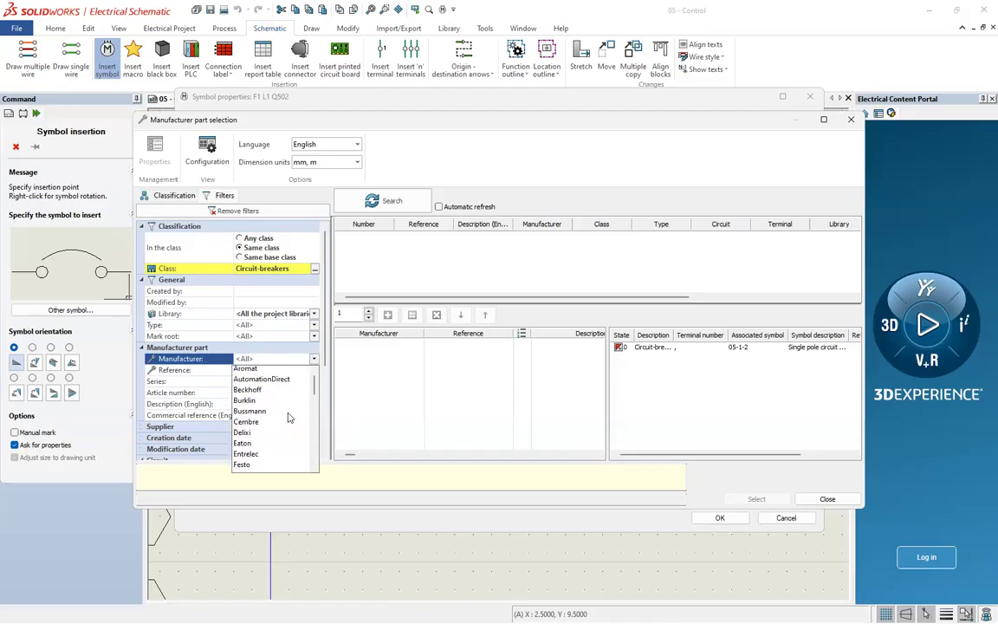
{"action": "scroll", "coordinate": [285, 412], "scroll_direction": "down", "scroll_amount": 3}
{"action": "scroll", "coordinate": [281, 410], "scroll_direction": "down", "scroll_amount": 6}
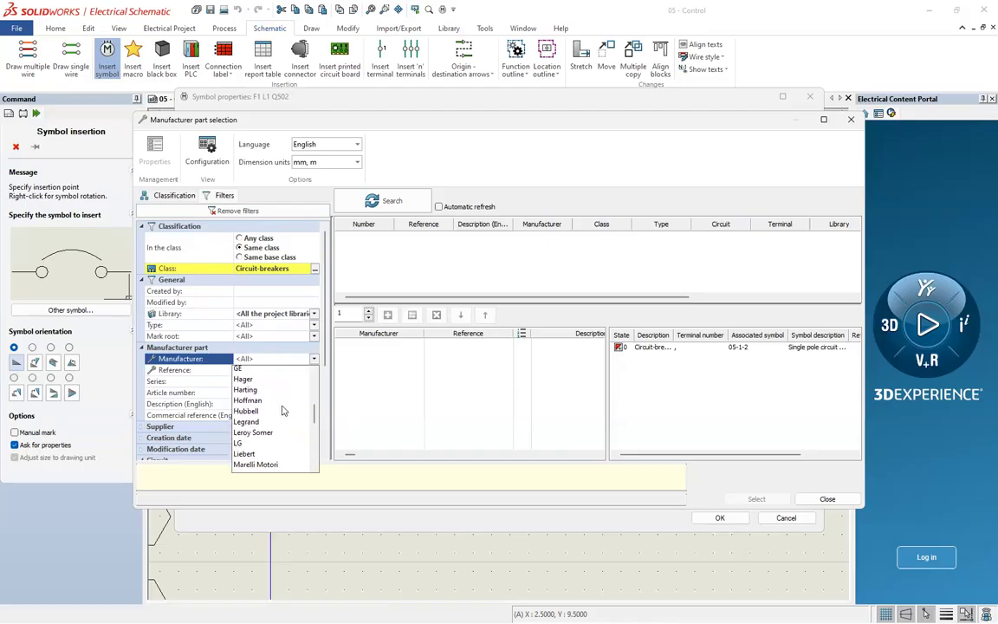
{"action": "scroll", "coordinate": [282, 410], "scroll_direction": "down", "scroll_amount": 3}
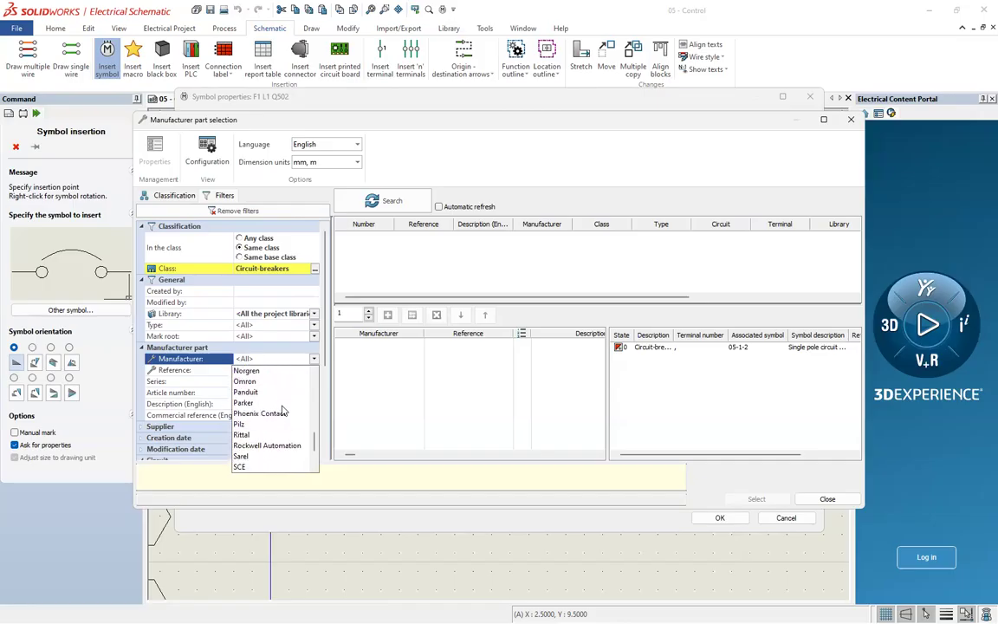
{"action": "left_click", "coordinate": [270, 475]}
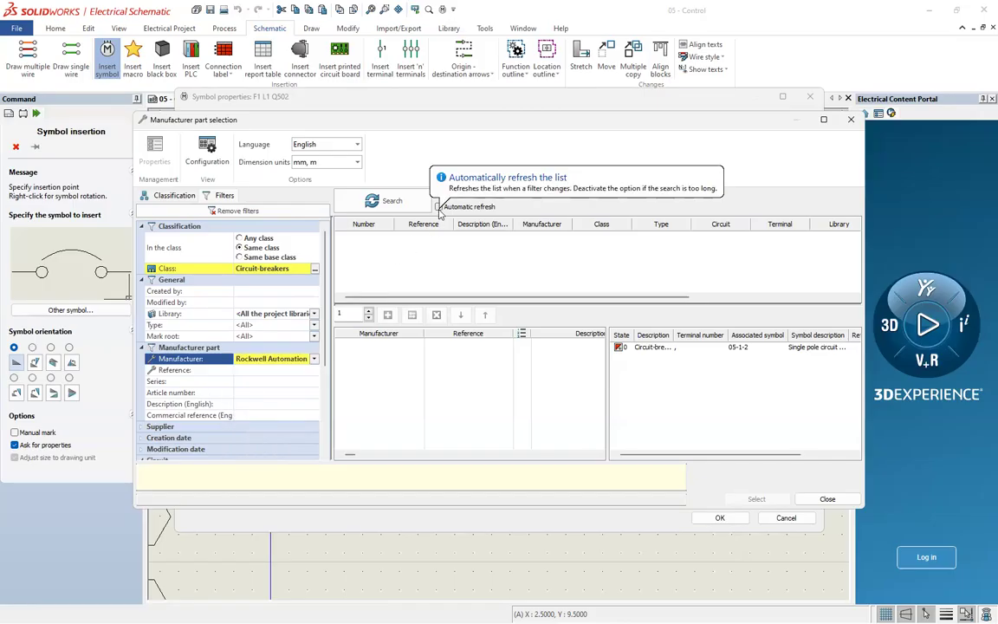
{"action": "left_click", "coordinate": [383, 206]}
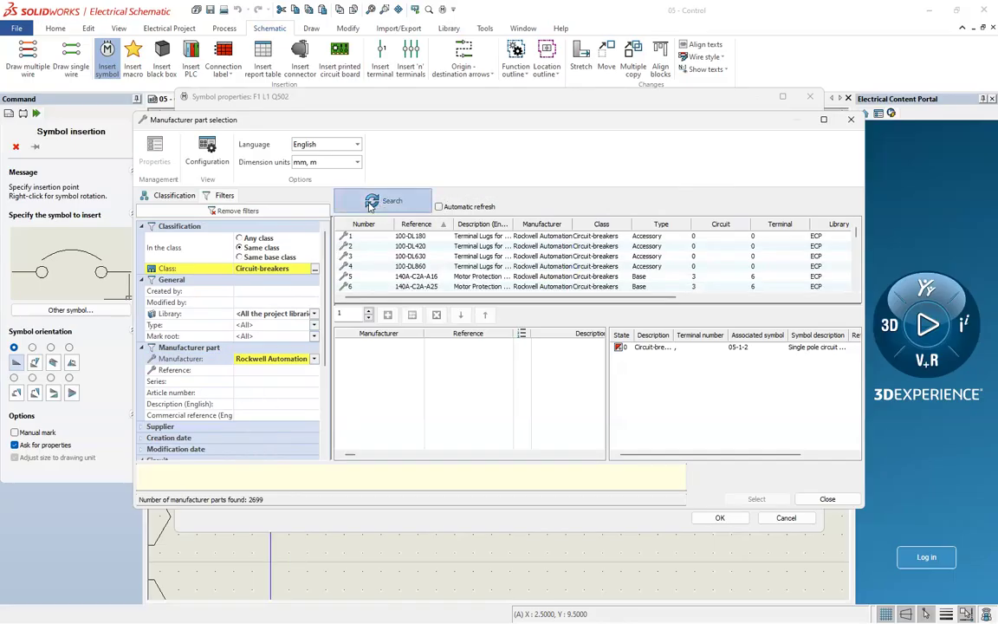
- Turn on automatic refresh of the part list and limit the part type to Base
{"action": "left_click", "coordinate": [377, 200]}
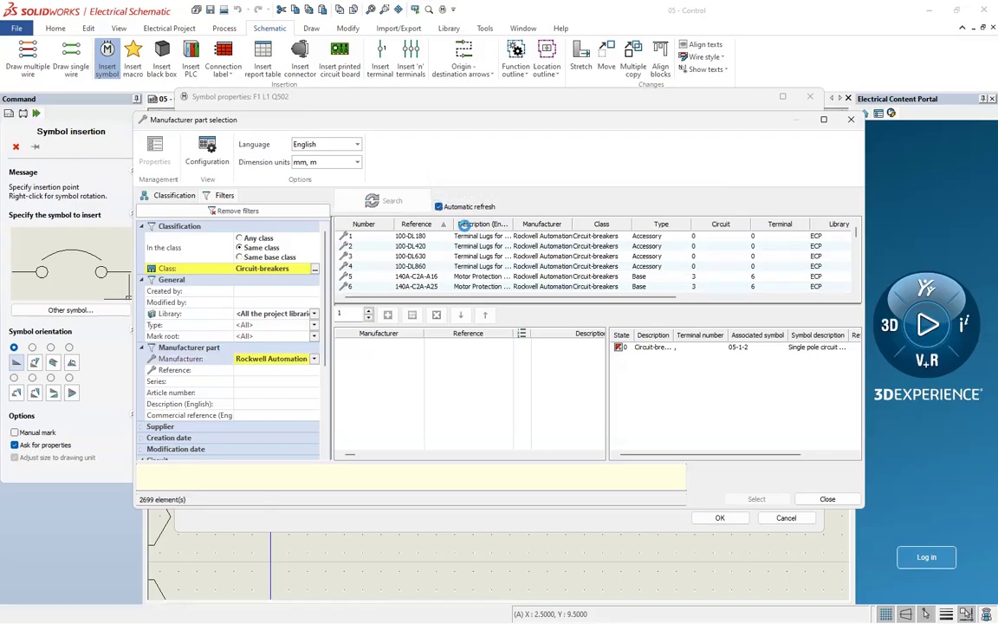
{"action": "left_click", "coordinate": [450, 205]}
{"action": "scroll", "coordinate": [511, 277], "scroll_direction": "down", "scroll_amount": 1}
{"action": "scroll", "coordinate": [572, 271], "scroll_direction": "down", "scroll_amount": 3}
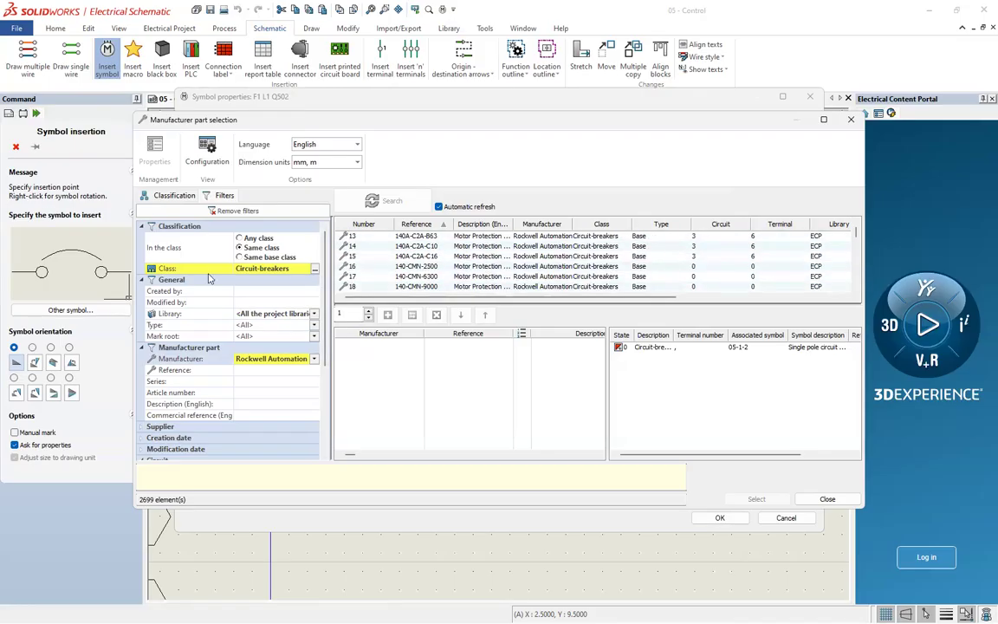
{"action": "left_click", "coordinate": [256, 328]}
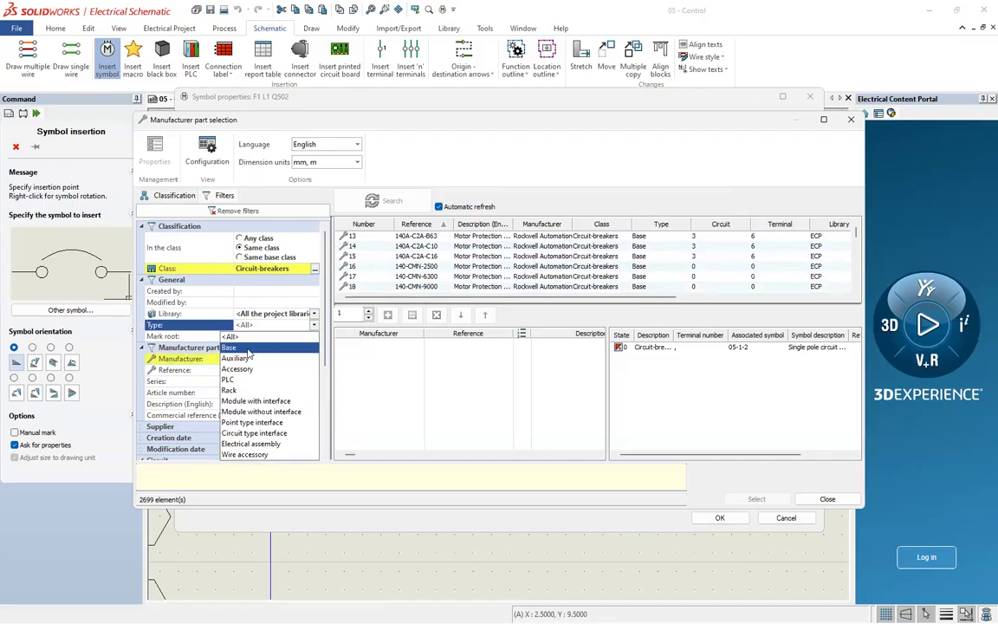
{"action": "left_click", "coordinate": [251, 348]}
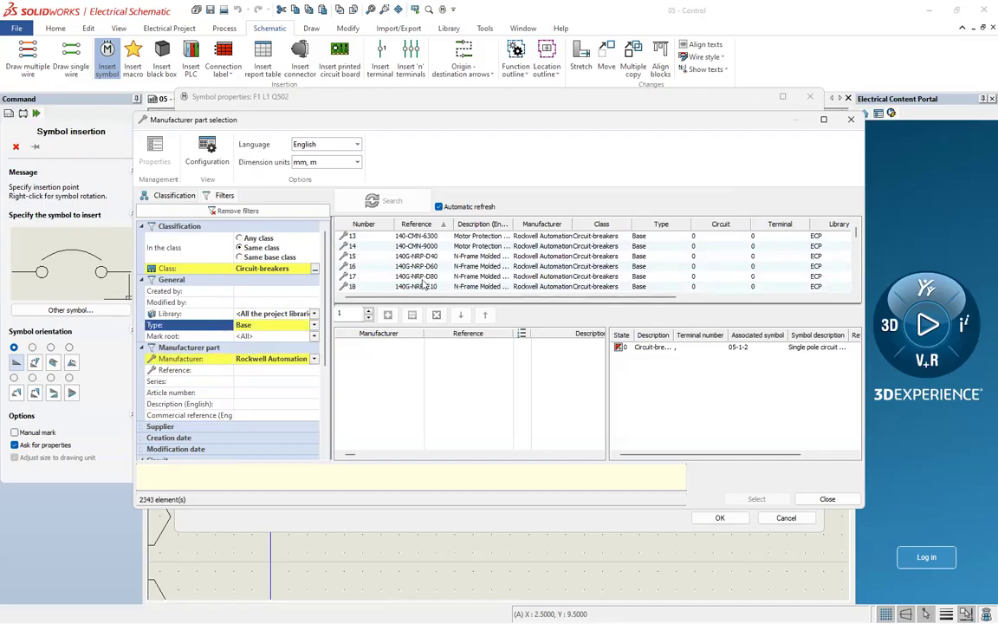
- Examine the references and full descriptions of the listed Rockwell Automation circuit breakers
{"action": "scroll", "coordinate": [468, 256], "scroll_direction": "down", "scroll_amount": 15}
{"action": "scroll", "coordinate": [468, 251], "scroll_direction": "up", "scroll_amount": 10}
{"action": "scroll", "coordinate": [481, 245], "scroll_direction": "up", "scroll_amount": 6}
{"action": "left_click_drag", "start_coordinate": [512, 224], "coordinate": [639, 224]}
{"action": "scroll", "coordinate": [587, 258], "scroll_direction": "down", "scroll_amount": 5}
{"action": "scroll", "coordinate": [587, 257], "scroll_direction": "down", "scroll_amount": 2}
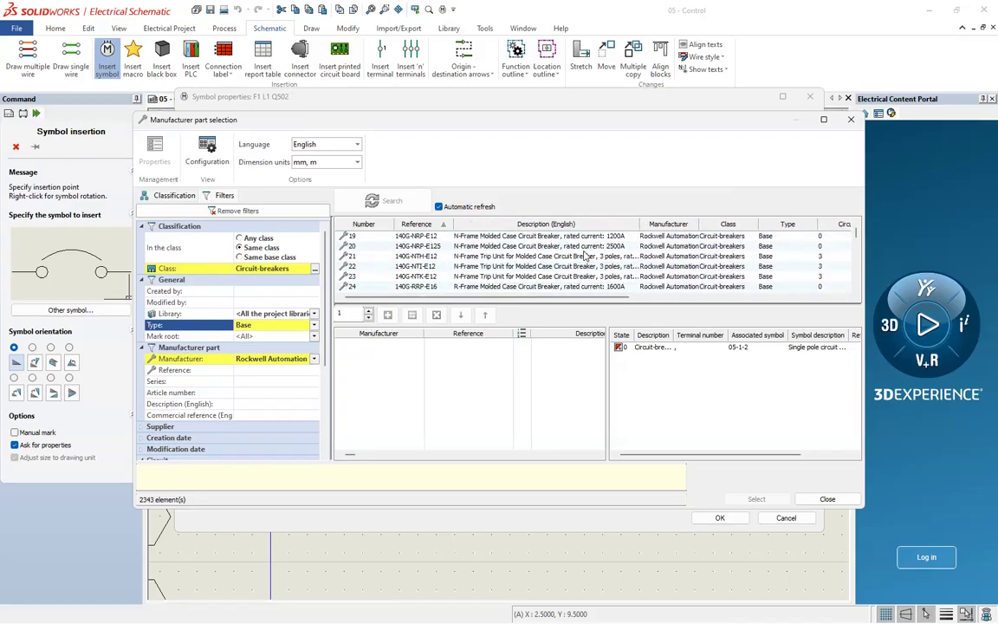
{"action": "scroll", "coordinate": [579, 257], "scroll_direction": "down", "scroll_amount": 2}
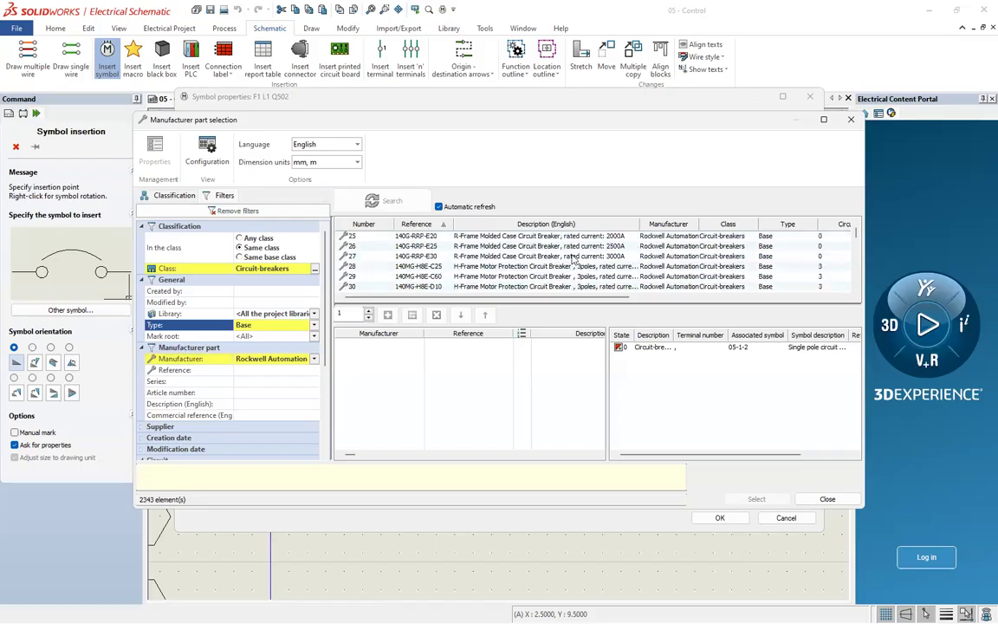
{"action": "left_click_drag", "start_coordinate": [634, 224], "coordinate": [545, 225]}
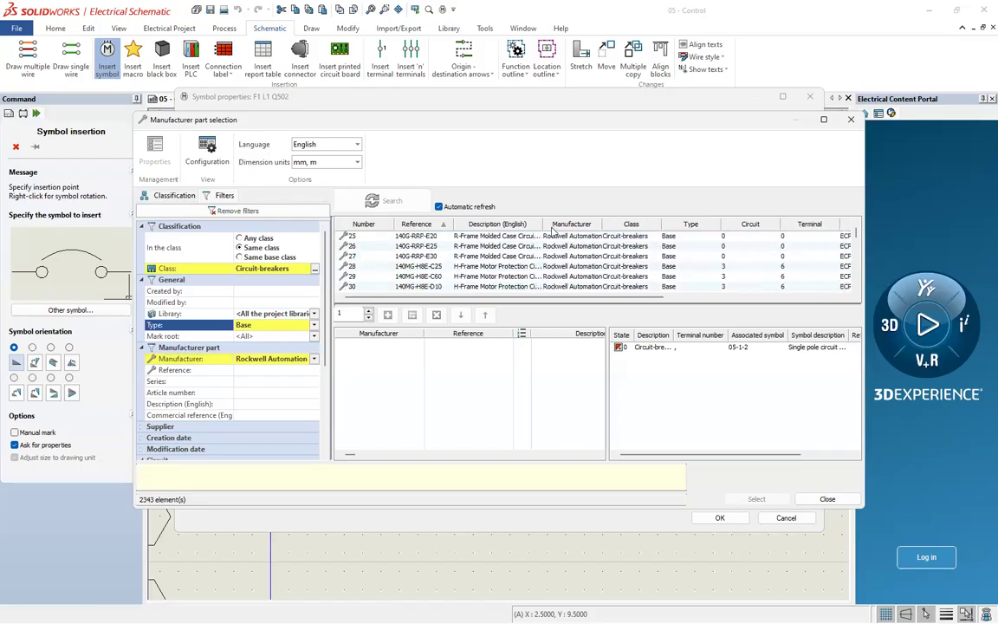
- Sort the parts by circuit count and assign the single-pole miniature circuit breaker 1492-SP1D630 to the symbol
{"action": "left_click", "coordinate": [744, 225]}
{"action": "scroll", "coordinate": [743, 270], "scroll_direction": "up", "scroll_amount": 8}
{"action": "mouse_move", "coordinate": [850, 241]}
{"action": "left_mouse_down"}
{"action": "mouse_move", "coordinate": [863, 298]}
{"action": "mouse_move", "coordinate": [861, 239]}
{"action": "left_mouse_up"}
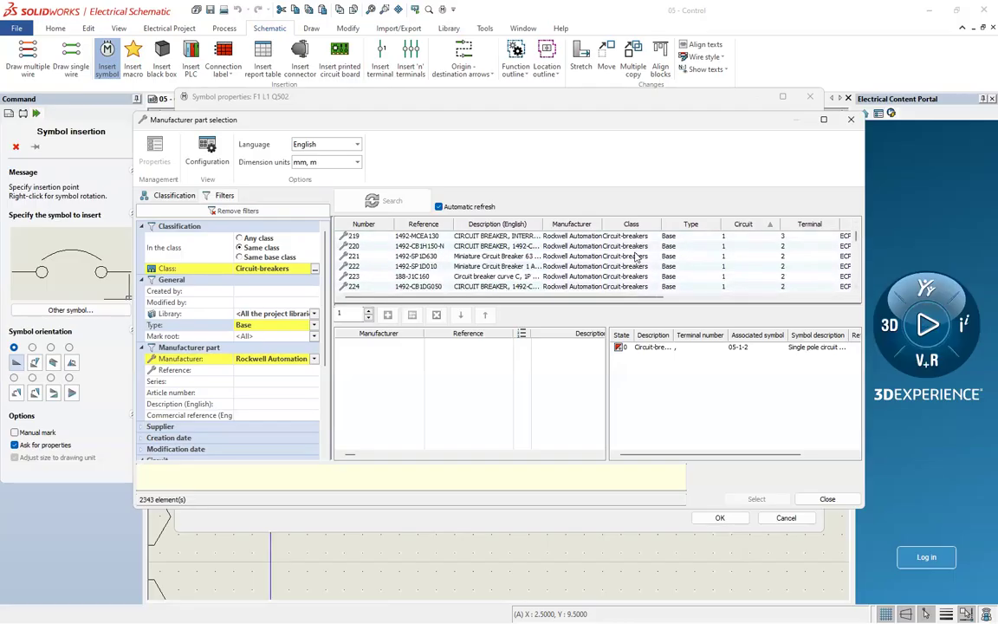
{"action": "left_click", "coordinate": [483, 258]}
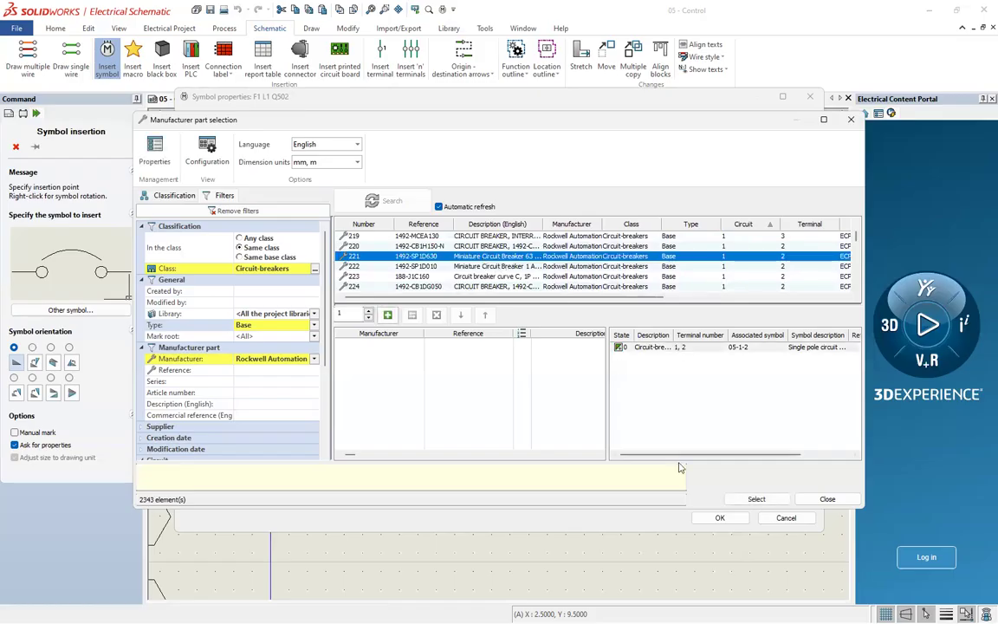
{"action": "left_click", "coordinate": [774, 502]}
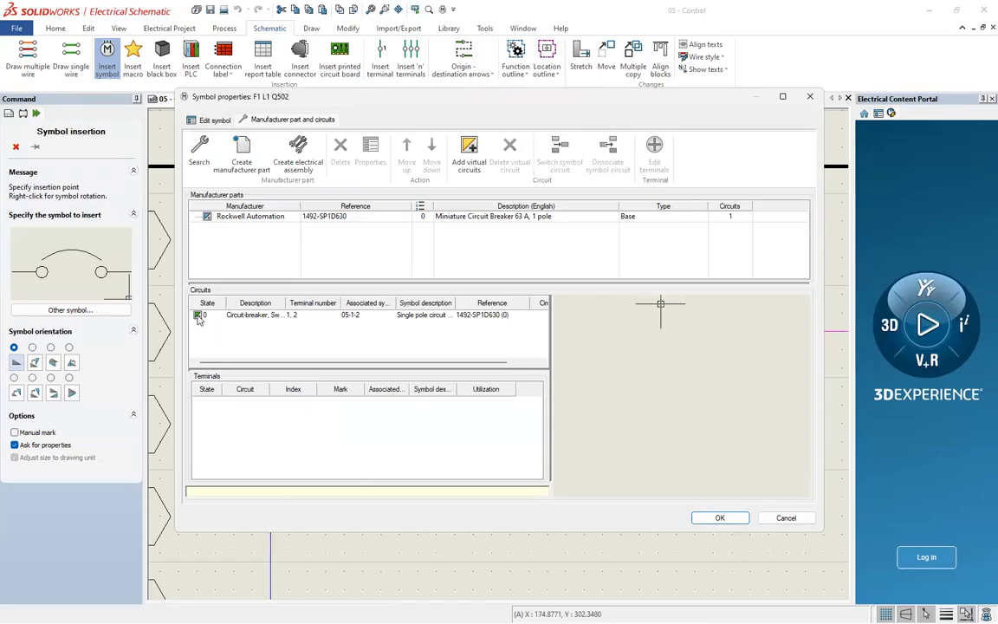
- Show the terminals of the symbol's circuit and remove the assigned manufacturer part 1492-SP1D630
{"action": "left_click", "coordinate": [290, 318]}
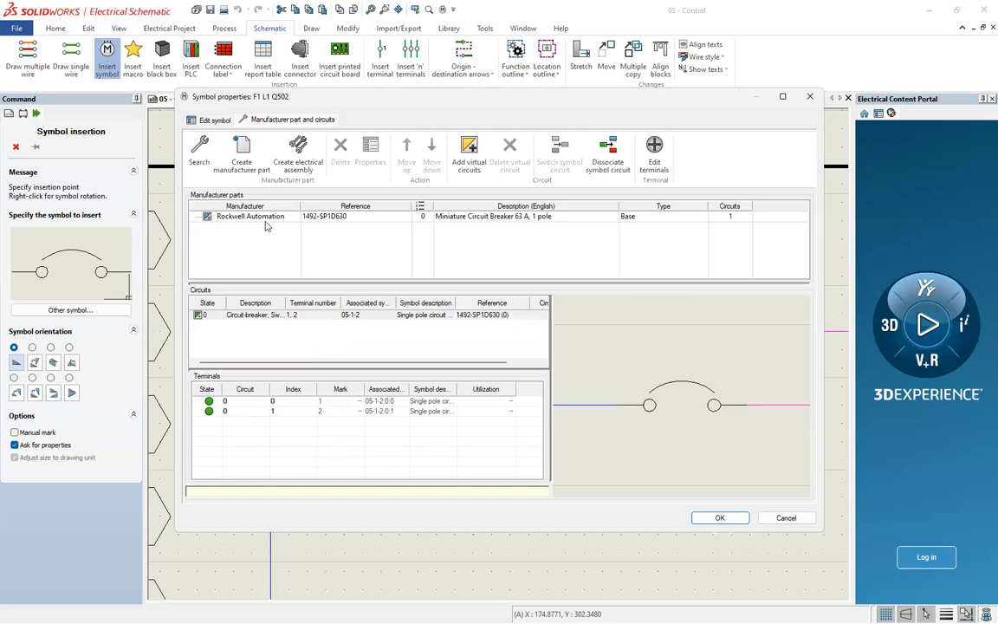
{"action": "left_click", "coordinate": [247, 216]}
{"action": "left_click", "coordinate": [341, 156]}
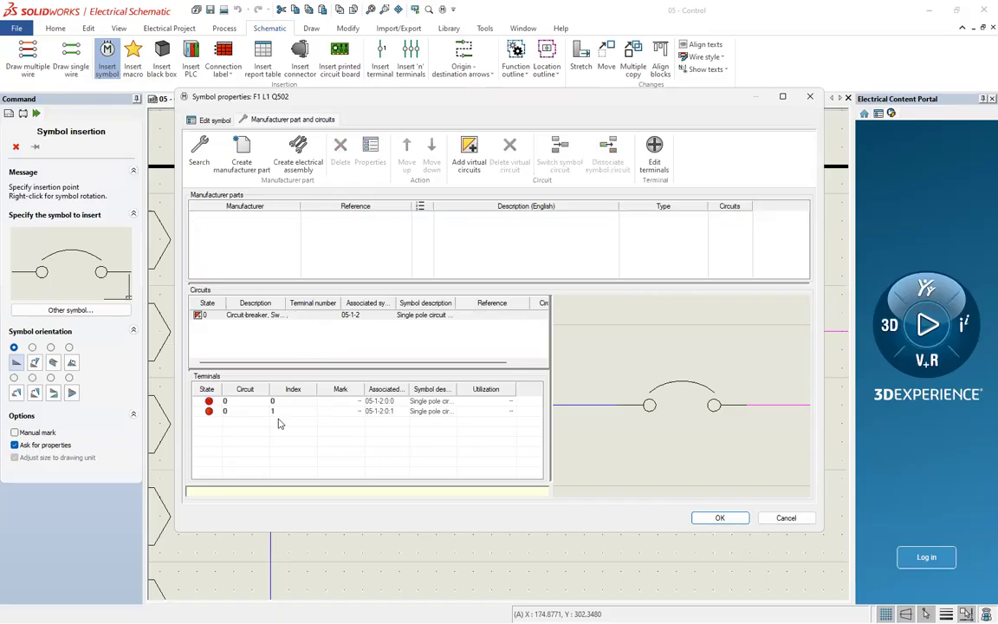
- Search the manufacturer parts again and assign the Rockwell Automation motor protection circuit breaker 140A-C2A-A16 to the symbol
{"action": "left_click", "coordinate": [198, 153]}
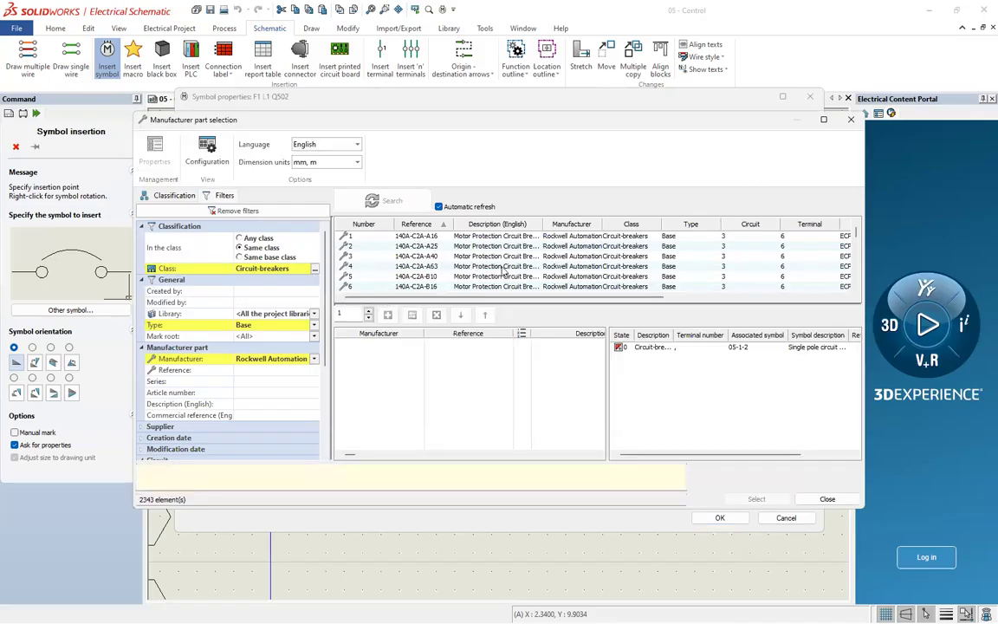
{"action": "double_click", "coordinate": [505, 238]}
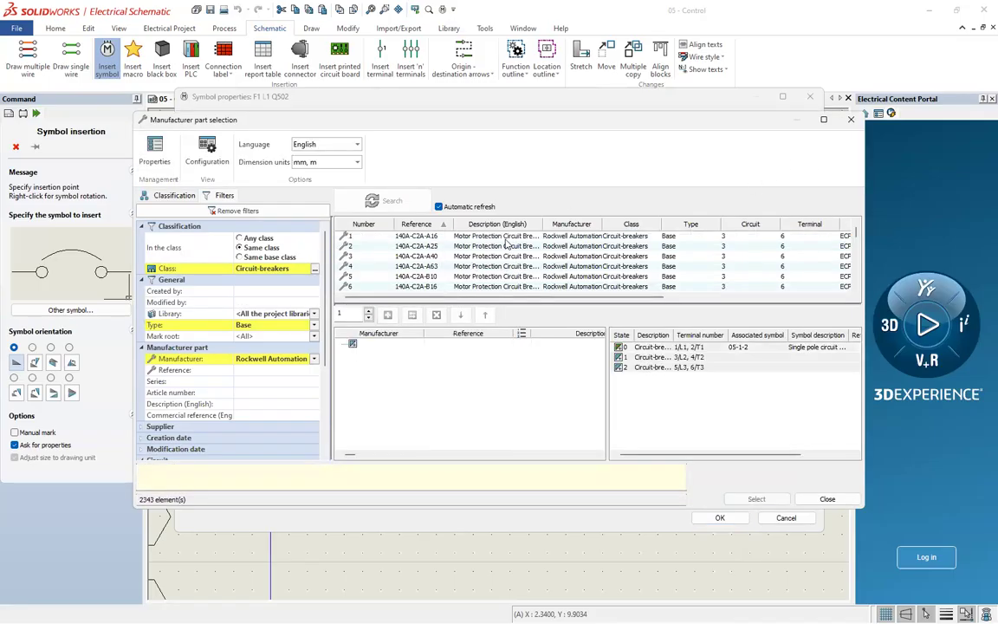
{"action": "left_click", "coordinate": [756, 498]}
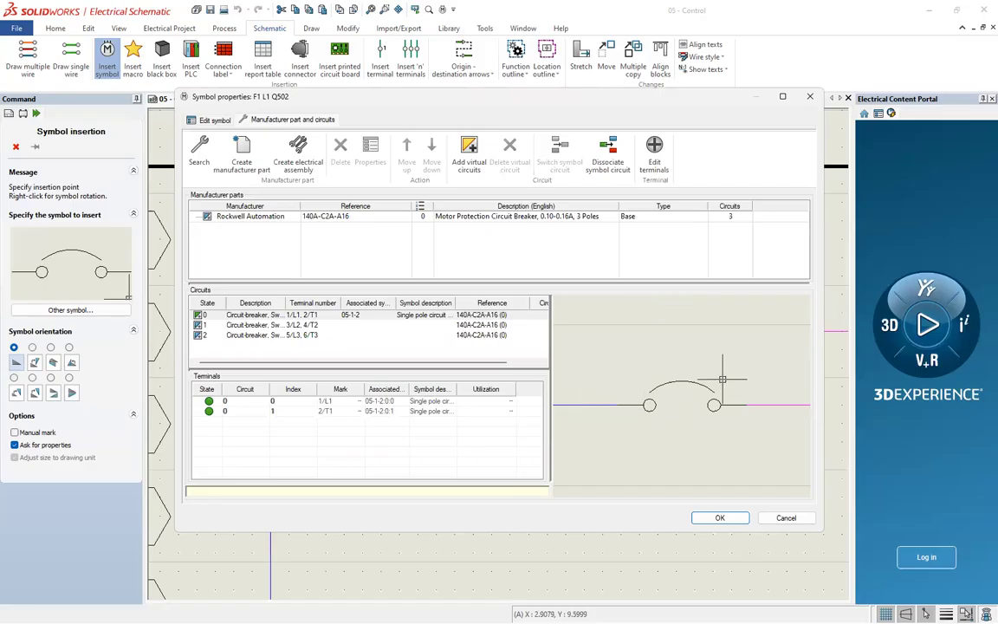
- Show the terminals of the second and third circuits of the motor protection circuit breaker
{"action": "left_click", "coordinate": [189, 326]}
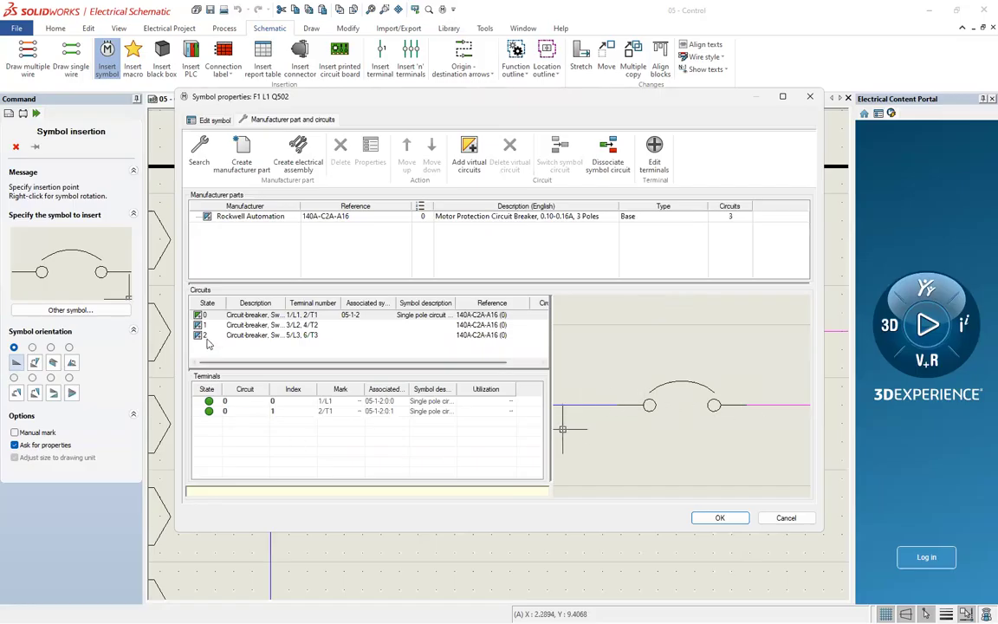
{"action": "left_click", "coordinate": [241, 336]}
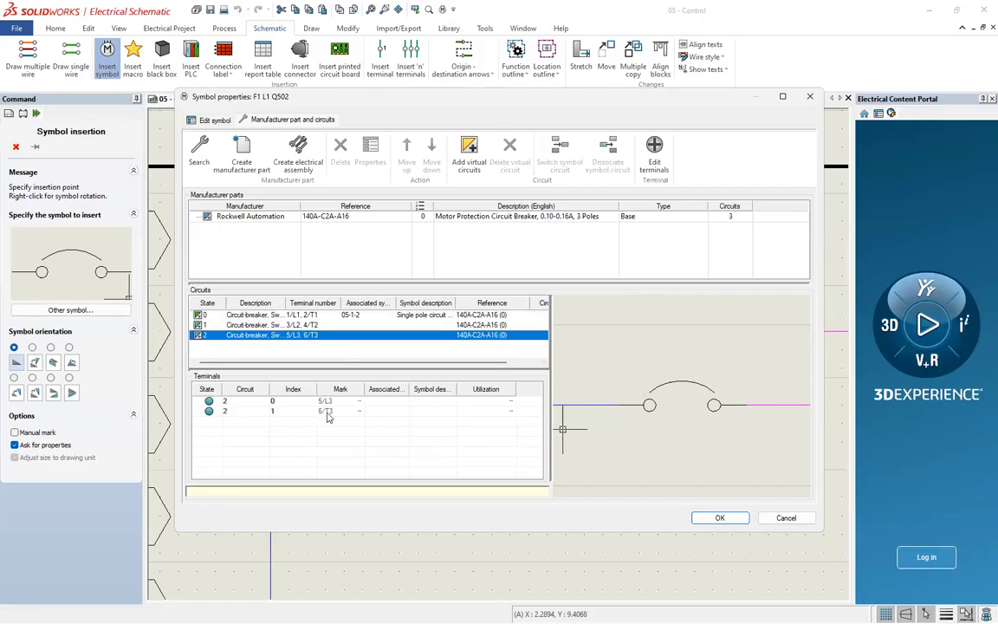
{"action": "left_click", "coordinate": [243, 325]}
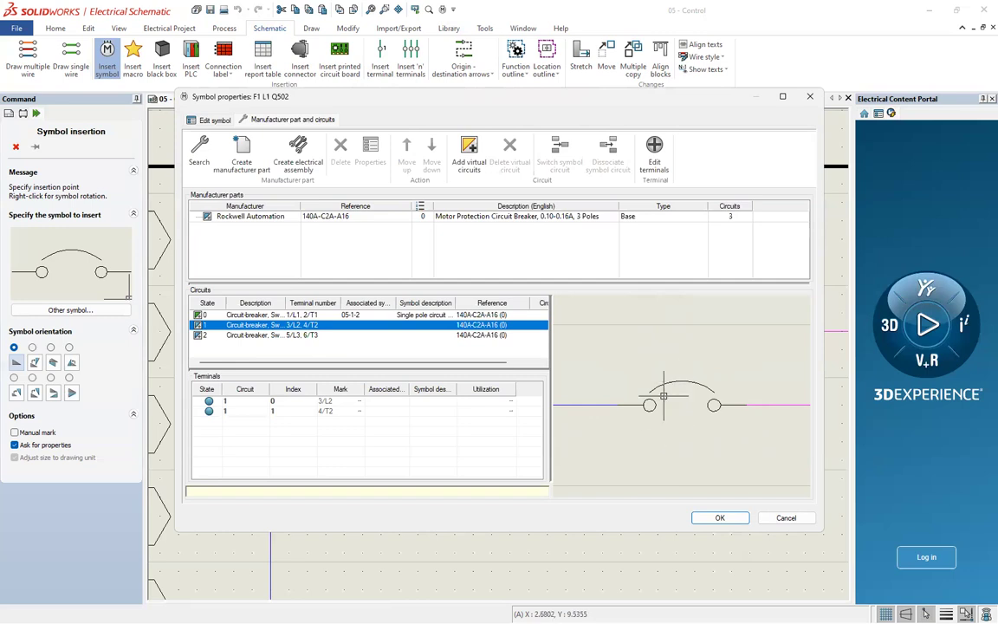
{"action": "left_click", "coordinate": [250, 335]}
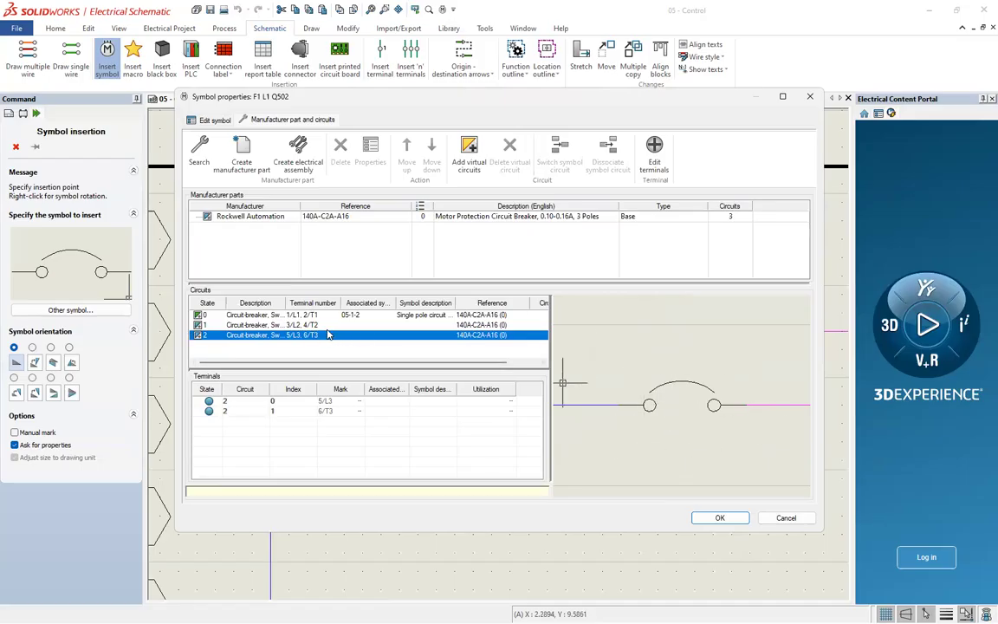
- Remove the assigned manufacturer part 140A-C2A-A16 from the symbol and reopen the manufacturer part search
{"action": "left_click", "coordinate": [260, 216]}
{"action": "key", "text": "Delete"}
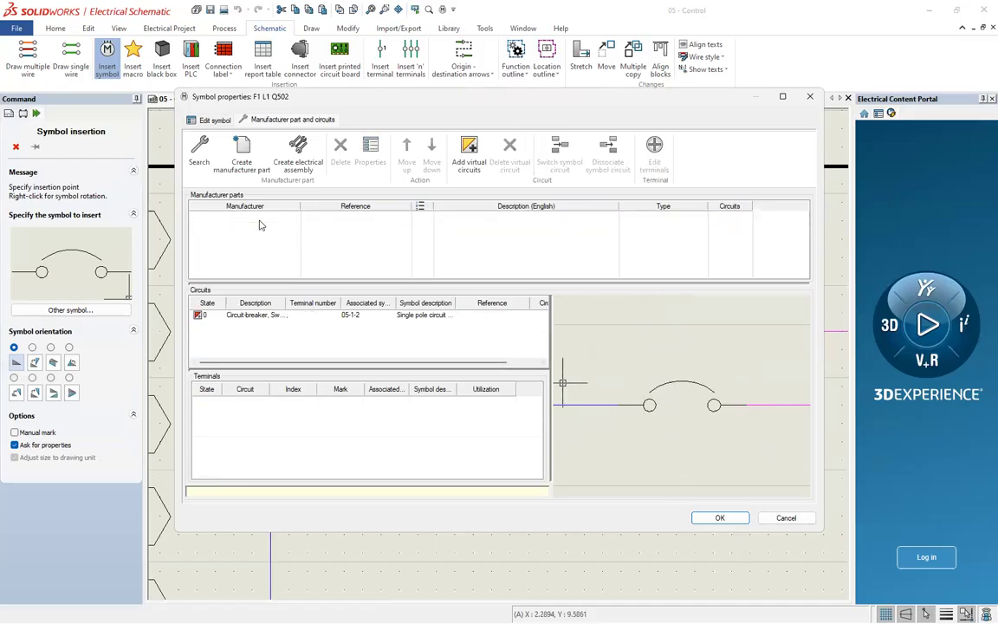
{"action": "left_click", "coordinate": [199, 149]}
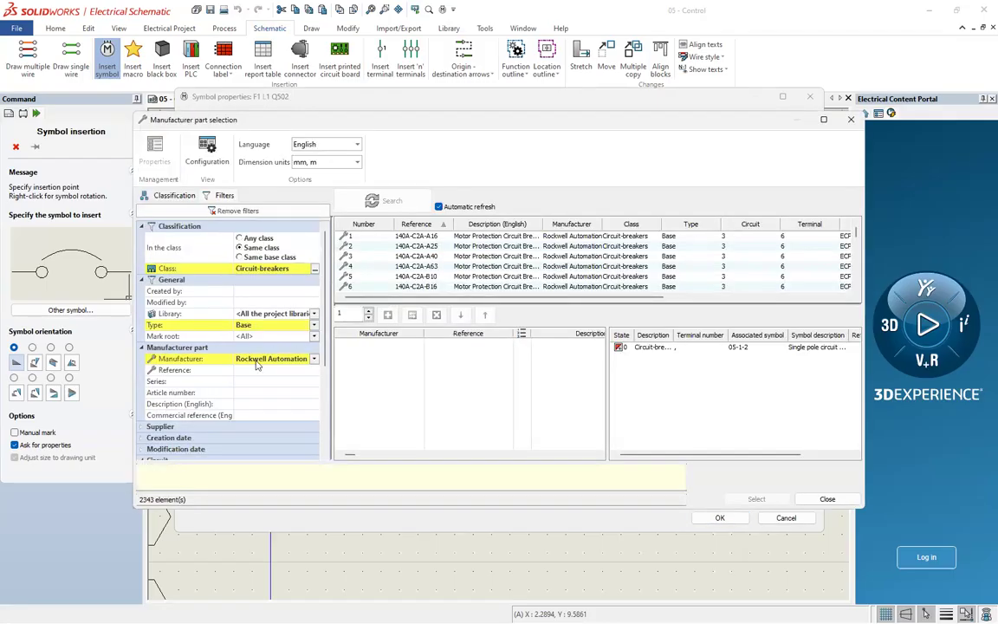
- Look through the available part search filters, including the circuit, size and illustration criteria
{"action": "scroll", "coordinate": [195, 367], "scroll_direction": "down", "scroll_amount": 3}
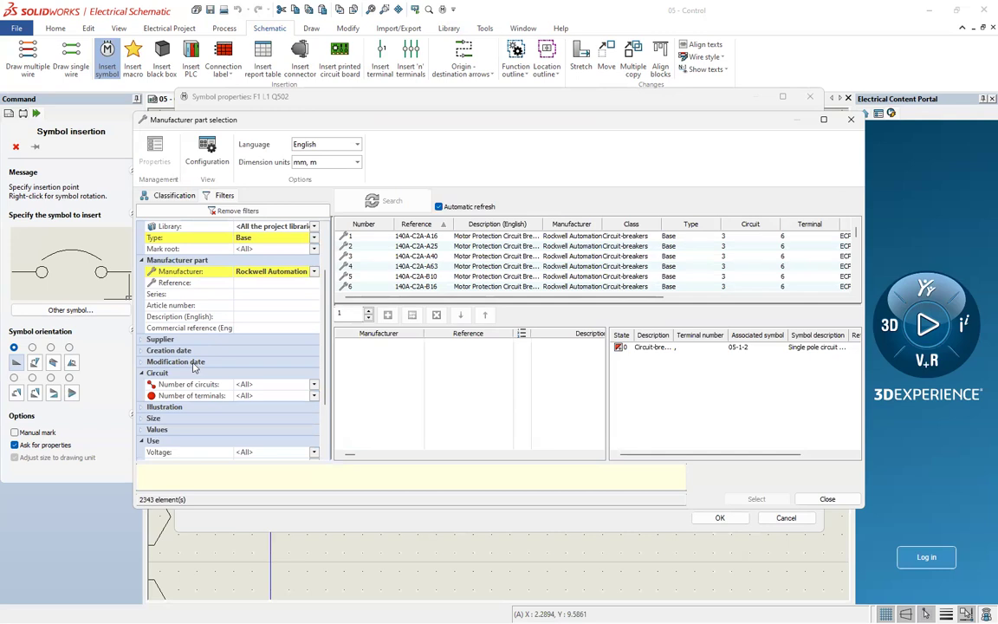
{"action": "scroll", "coordinate": [194, 368], "scroll_direction": "down", "scroll_amount": 3}
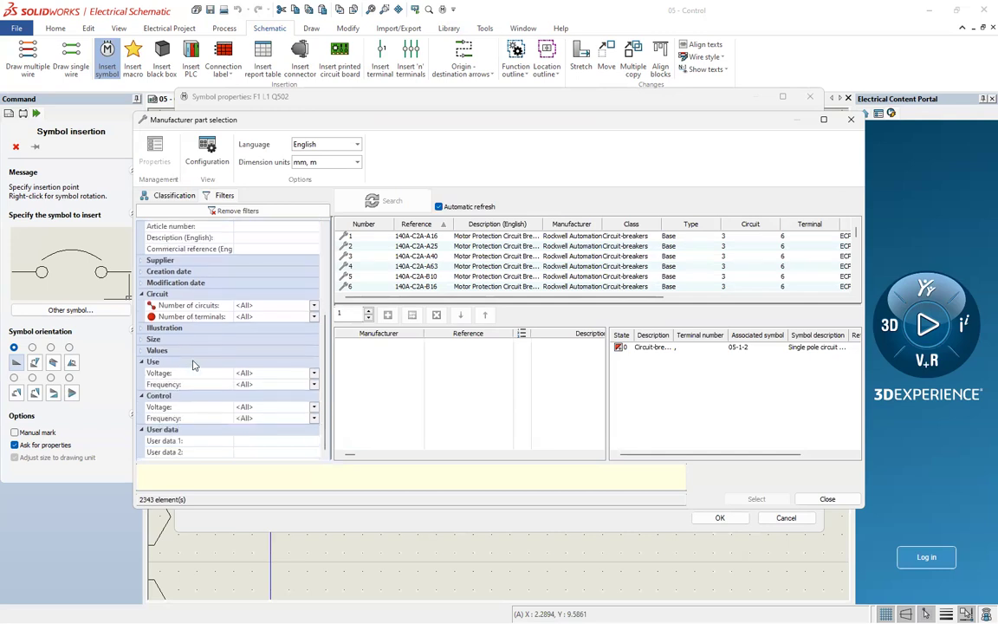
{"action": "left_click", "coordinate": [143, 340]}
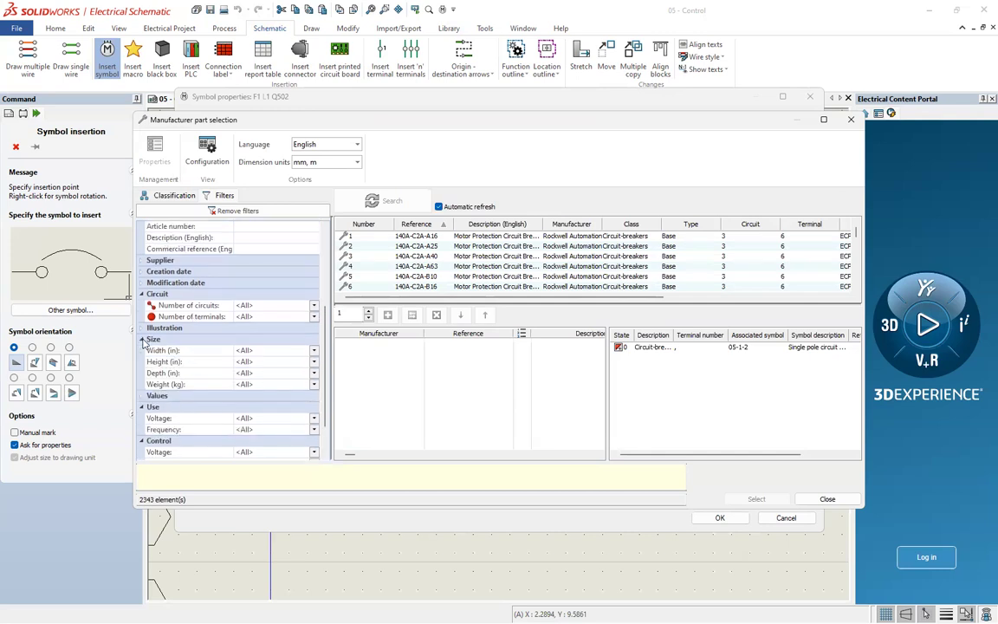
{"action": "left_click", "coordinate": [143, 339]}
{"action": "left_click", "coordinate": [143, 329]}
{"action": "left_click", "coordinate": [143, 330]}
{"action": "scroll", "coordinate": [137, 312], "scroll_direction": "up", "scroll_amount": 5}
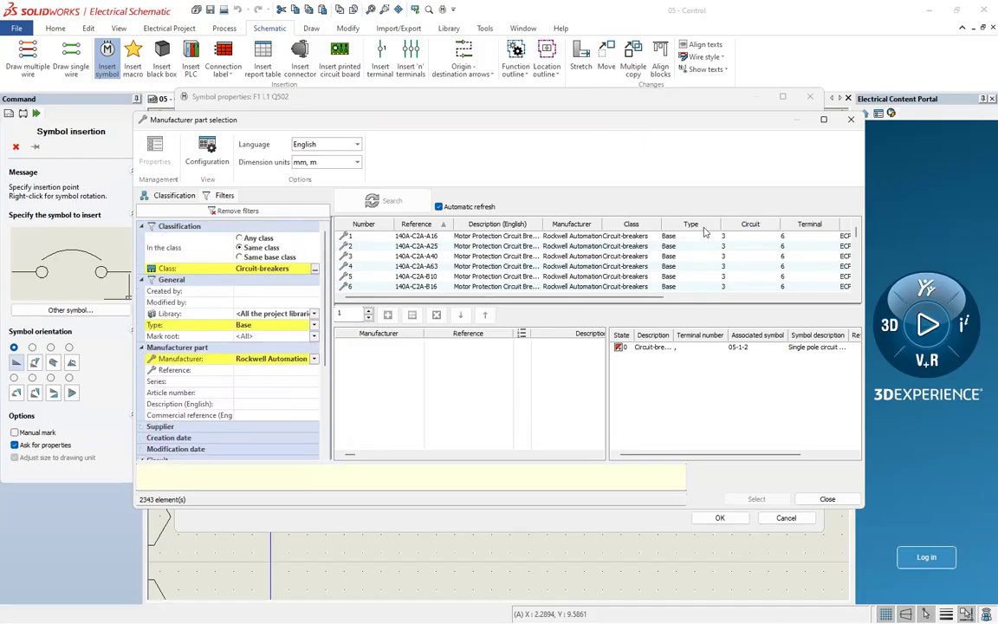
- Sort the parts by circuit count and assign the single-circuit Rockwell Automation circuit breaker 1492-CB1DF120 to the symbol
{"action": "left_click", "coordinate": [745, 225]}
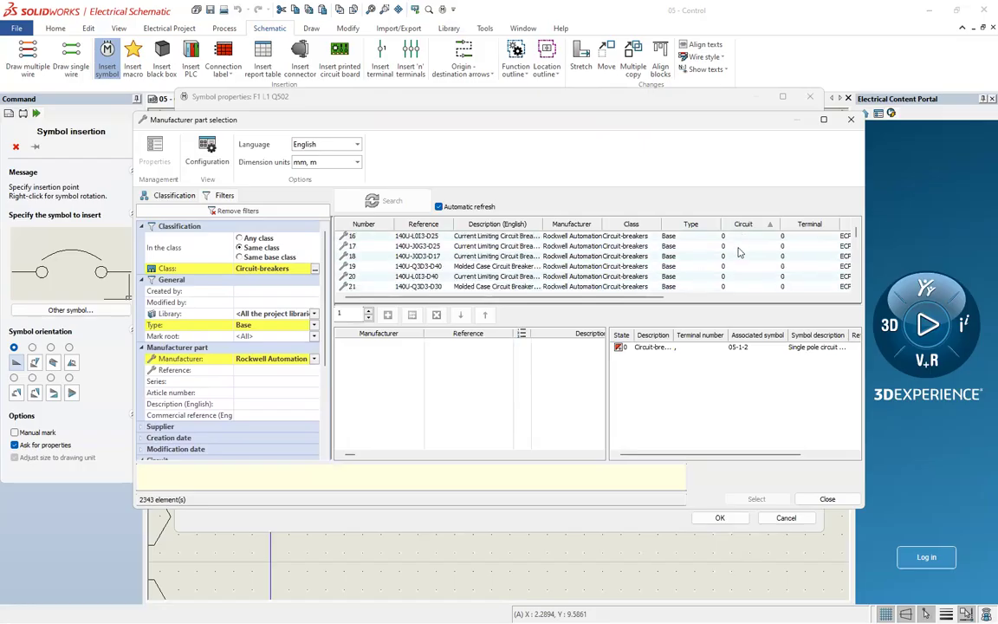
{"action": "scroll", "coordinate": [737, 253], "scroll_direction": "down", "scroll_amount": 20}
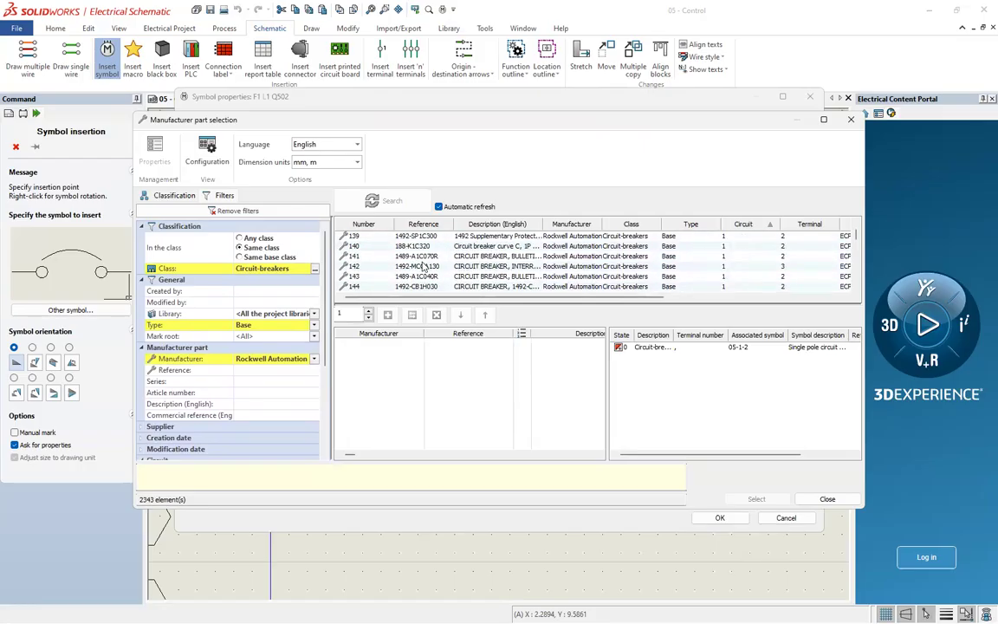
{"action": "scroll", "coordinate": [423, 267], "scroll_direction": "down", "scroll_amount": 2}
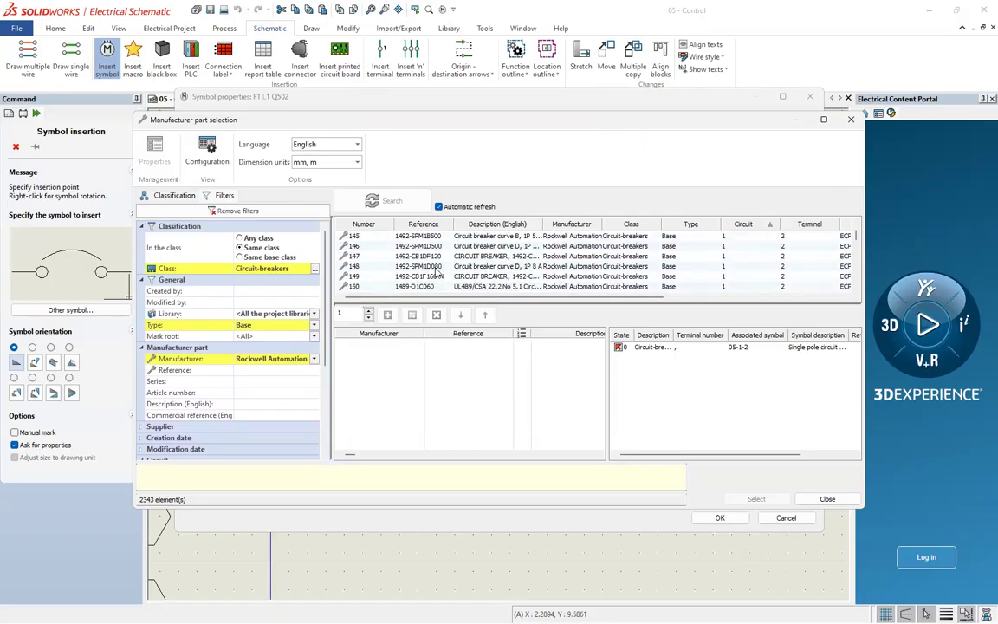
{"action": "double_click", "coordinate": [422, 257]}
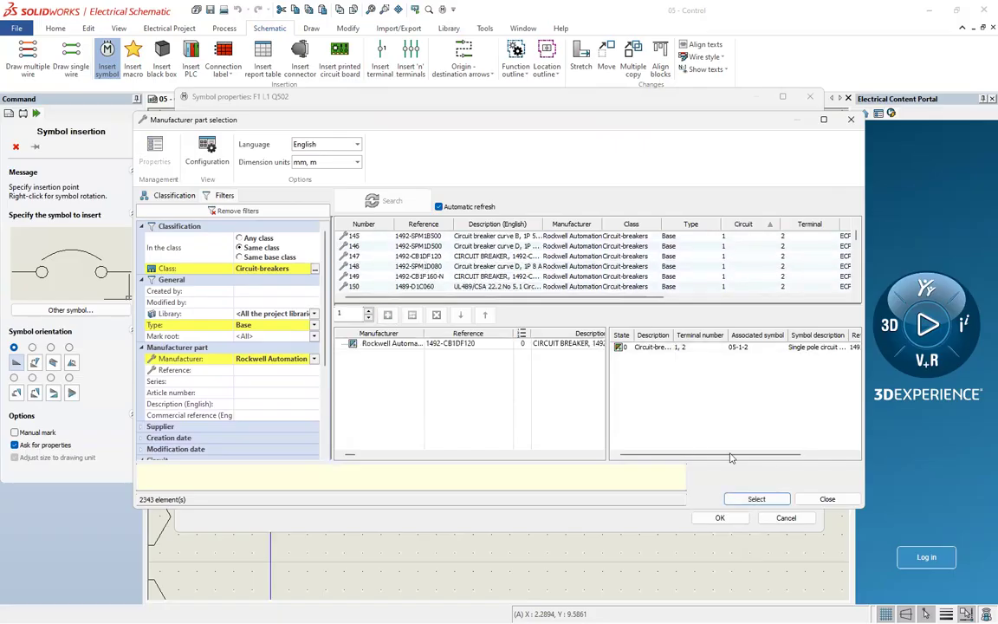
{"action": "left_click", "coordinate": [757, 501]}
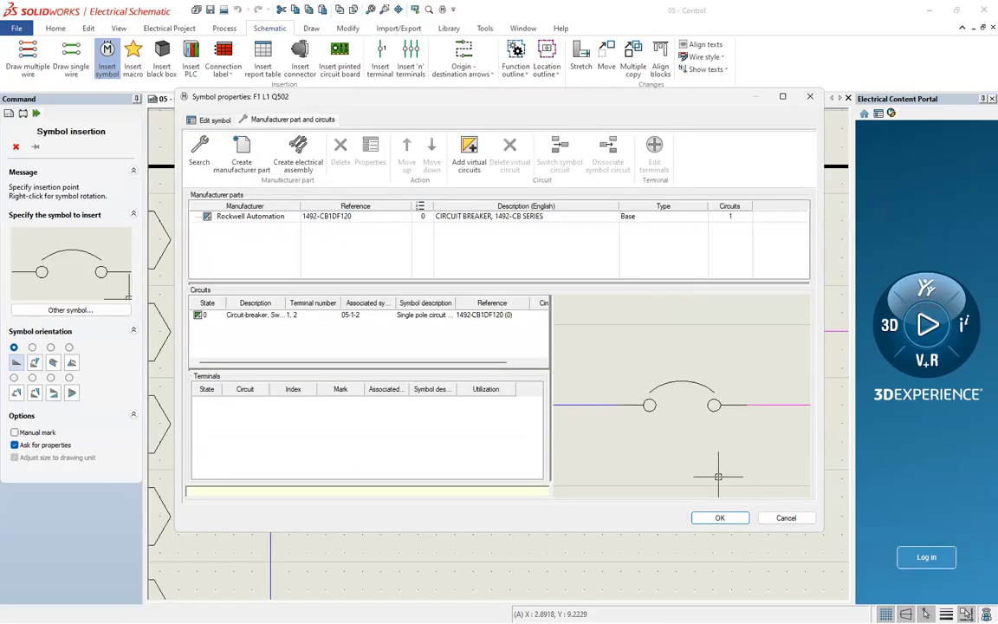
- Set the root of the circuit breaker's mark to CB and complete the symbol insertion
{"action": "left_click", "coordinate": [211, 119]}
{"action": "left_click", "coordinate": [399, 183]}
{"action": "left_click_drag", "start_coordinate": [399, 183], "coordinate": [318, 178]}
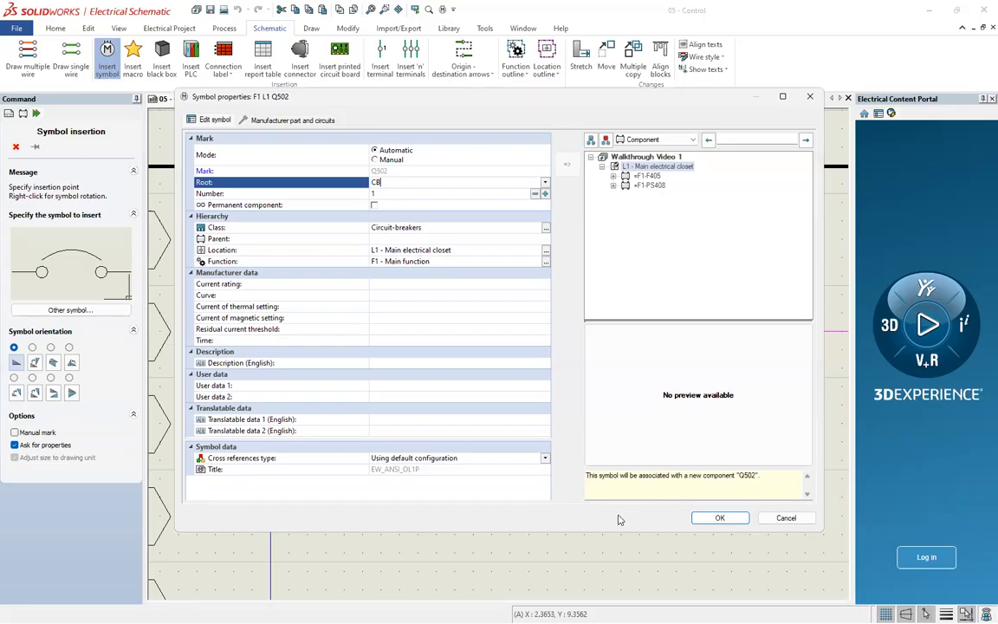
{"action": "left_click", "coordinate": [396, 173]}
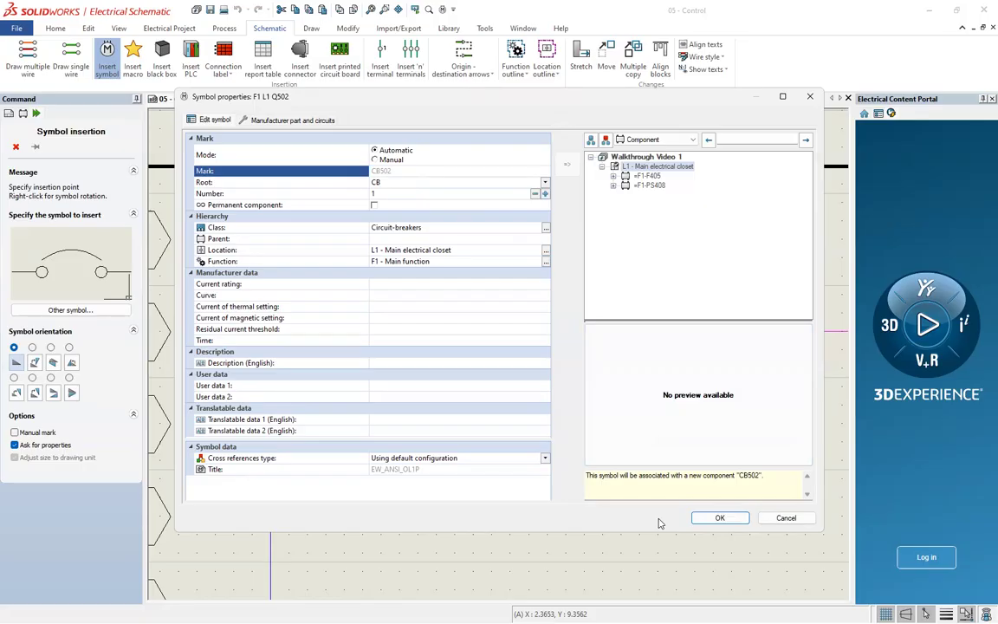
{"action": "left_click", "coordinate": [719, 519]}
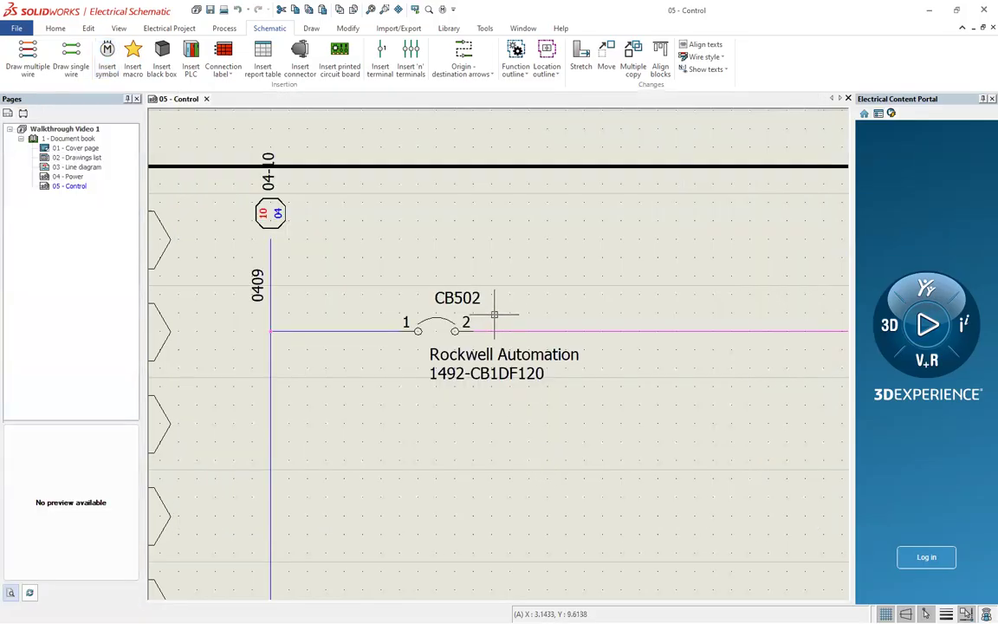
- Examine the mark, terminal numbers, manufacturer and part reference of the inserted circuit breaker on the Control schematic
{"action": "scroll", "coordinate": [461, 321], "scroll_direction": "up", "scroll_amount": 2}
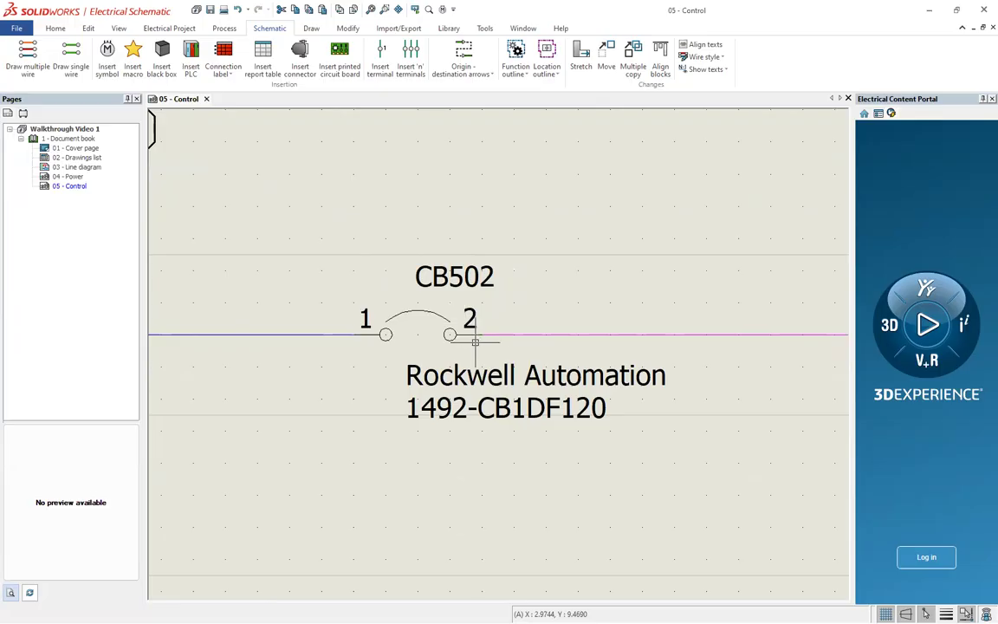
{"action": "left_click", "coordinate": [429, 409]}
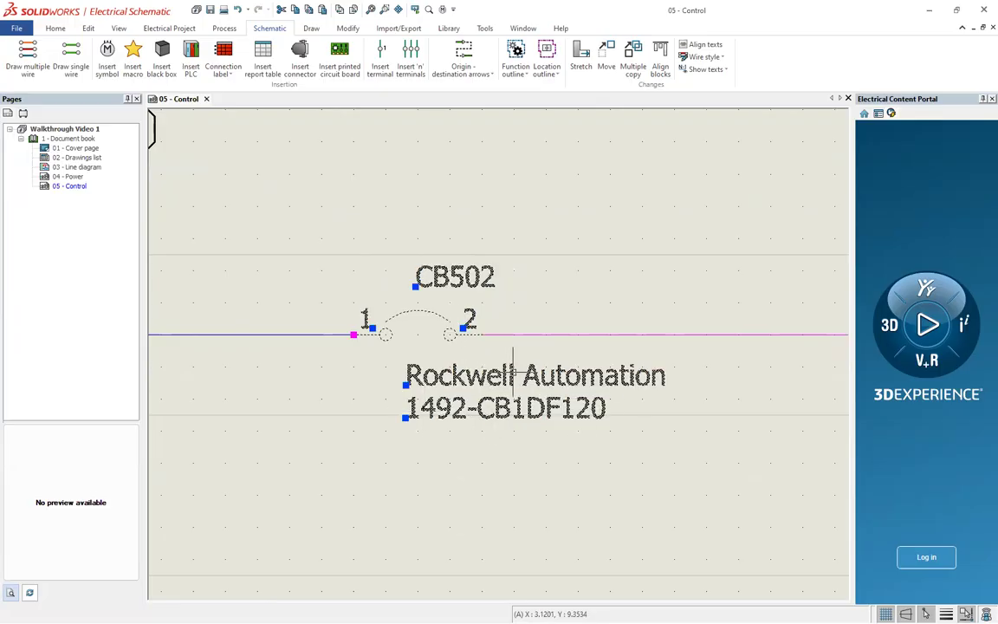
{"action": "key", "text": "Escape"}
{"action": "scroll", "coordinate": [383, 373], "scroll_direction": "down", "scroll_amount": 4}
{"action": "scroll", "coordinate": [351, 396], "scroll_direction": "up", "scroll_amount": 3}
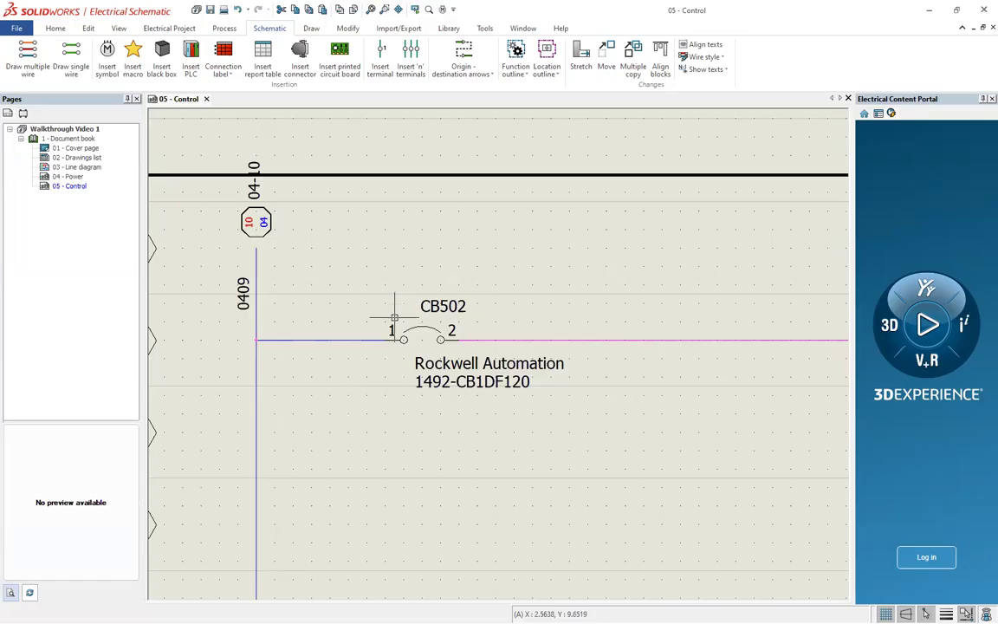
{"action": "scroll", "coordinate": [408, 372], "scroll_direction": "up", "scroll_amount": 2}
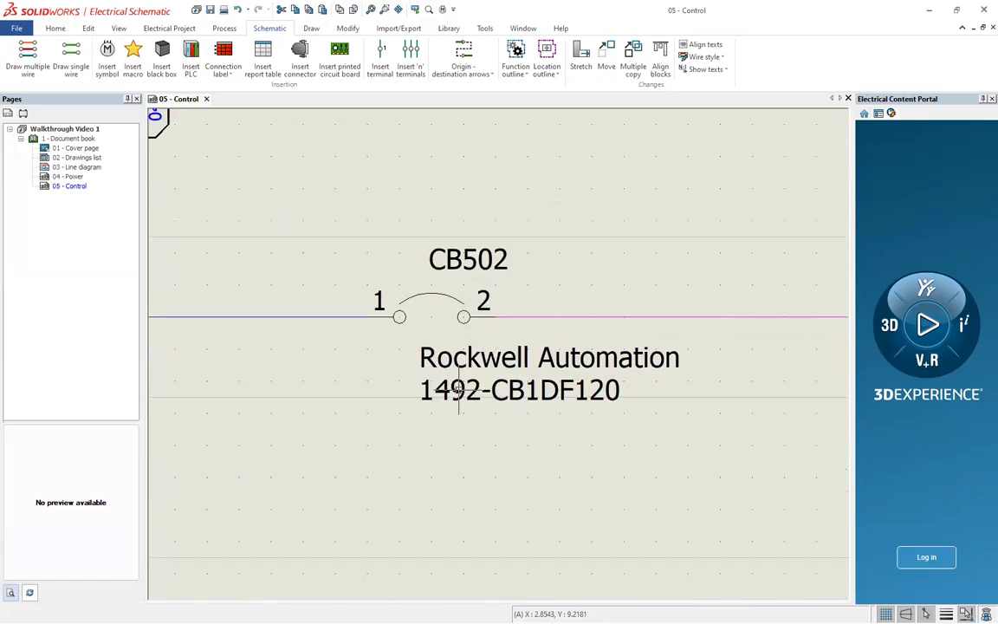
{"action": "left_click", "coordinate": [511, 370]}
{"action": "scroll", "coordinate": [390, 397], "scroll_direction": "down", "scroll_amount": 3}
{"action": "key", "text": "Escape"}
{"action": "scroll", "coordinate": [371, 400], "scroll_direction": "up", "scroll_amount": 2}
{"action": "scroll", "coordinate": [371, 399], "scroll_direction": "up", "scroll_amount": 2}
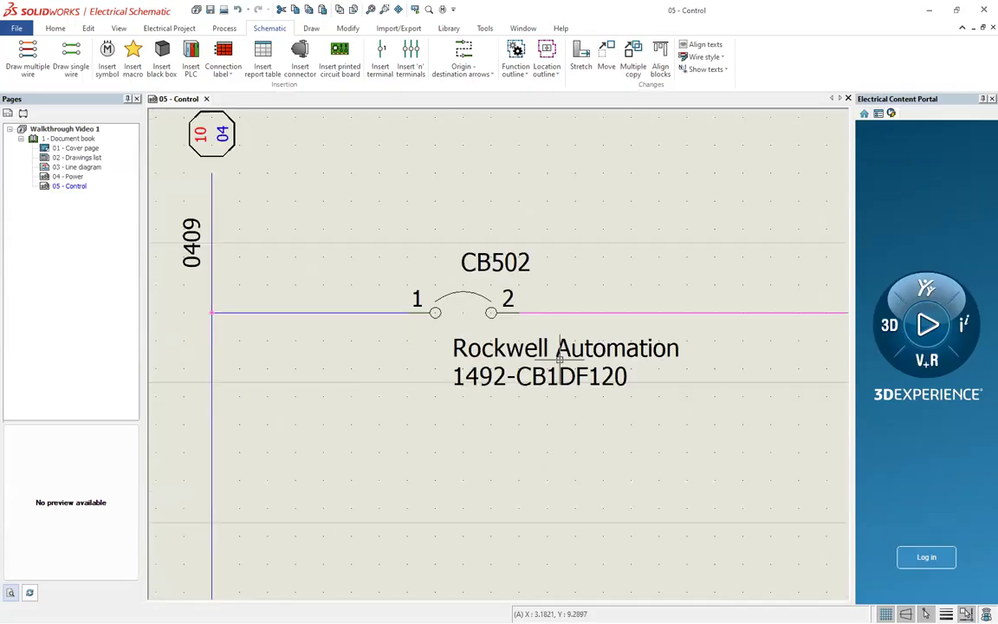
{"action": "left_click", "coordinate": [494, 327]}
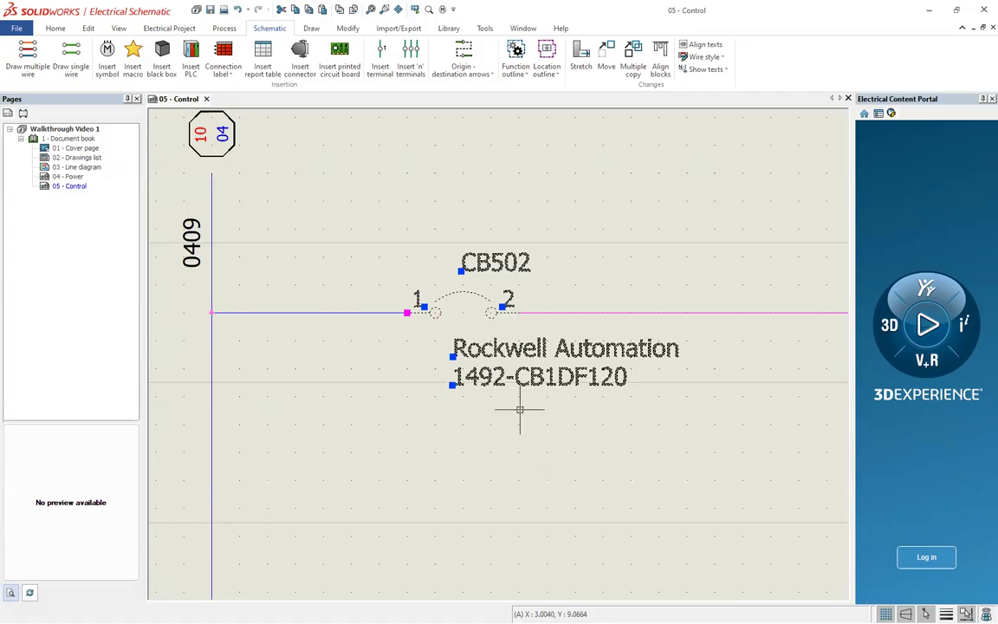
{"action": "key", "text": "Escape"}
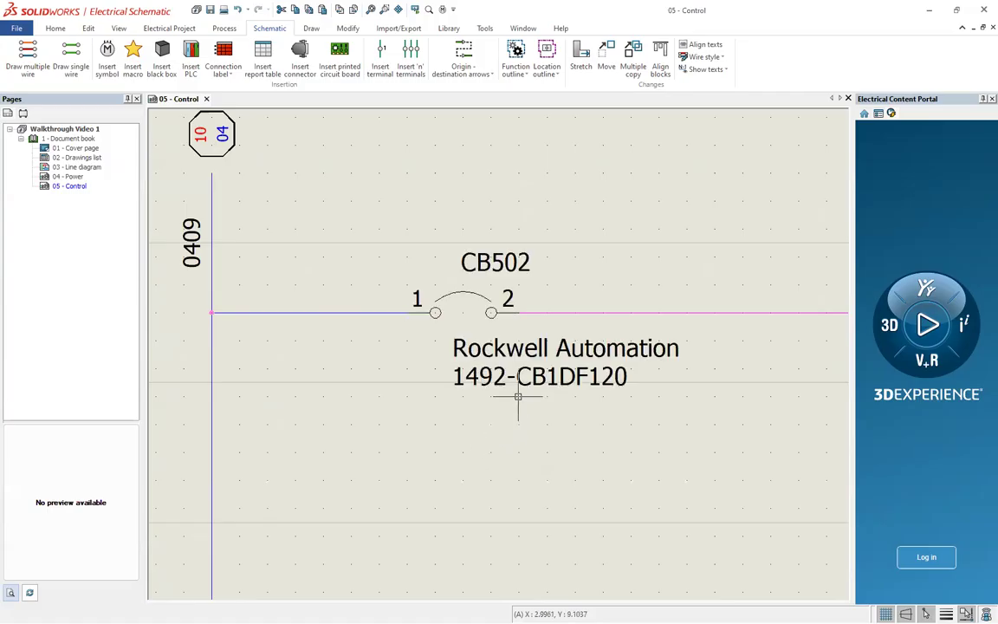
{"action": "left_click", "coordinate": [463, 334]}
{"action": "key", "text": "Escape"}
{"action": "scroll", "coordinate": [458, 451], "scroll_direction": "down", "scroll_amount": 3}
{"action": "scroll", "coordinate": [458, 451], "scroll_direction": "down", "scroll_amount": 3}
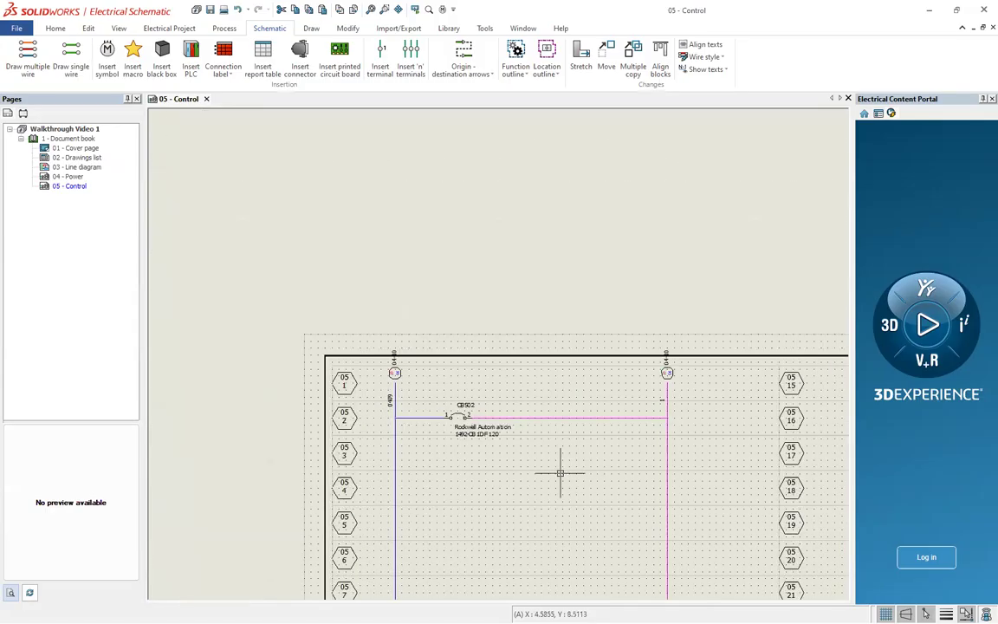
{"action": "scroll", "coordinate": [520, 451], "scroll_direction": "up", "scroll_amount": 5}
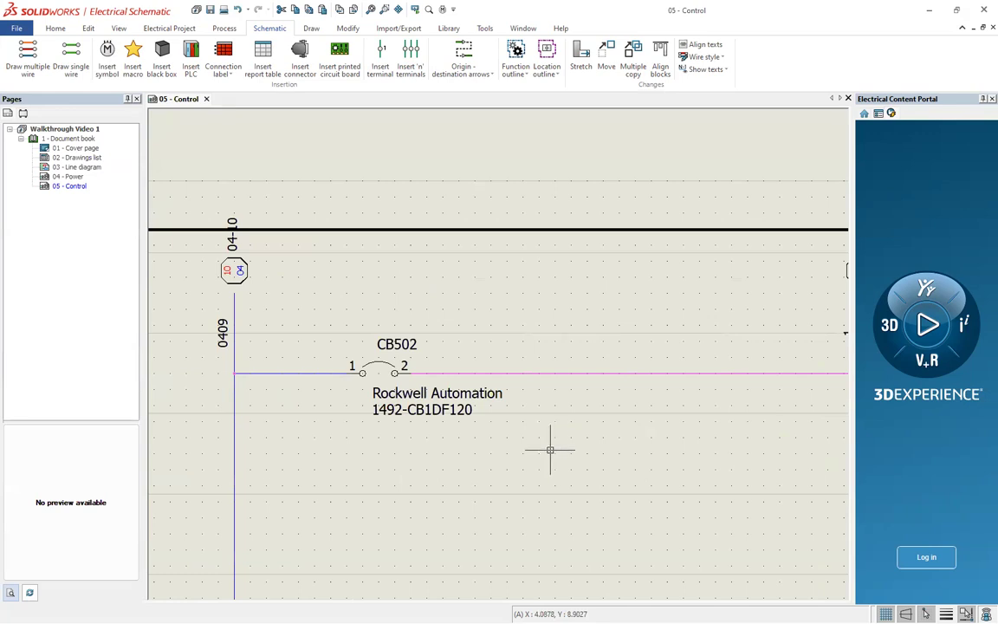
{"action": "scroll", "coordinate": [289, 401], "scroll_direction": "up", "scroll_amount": 2}
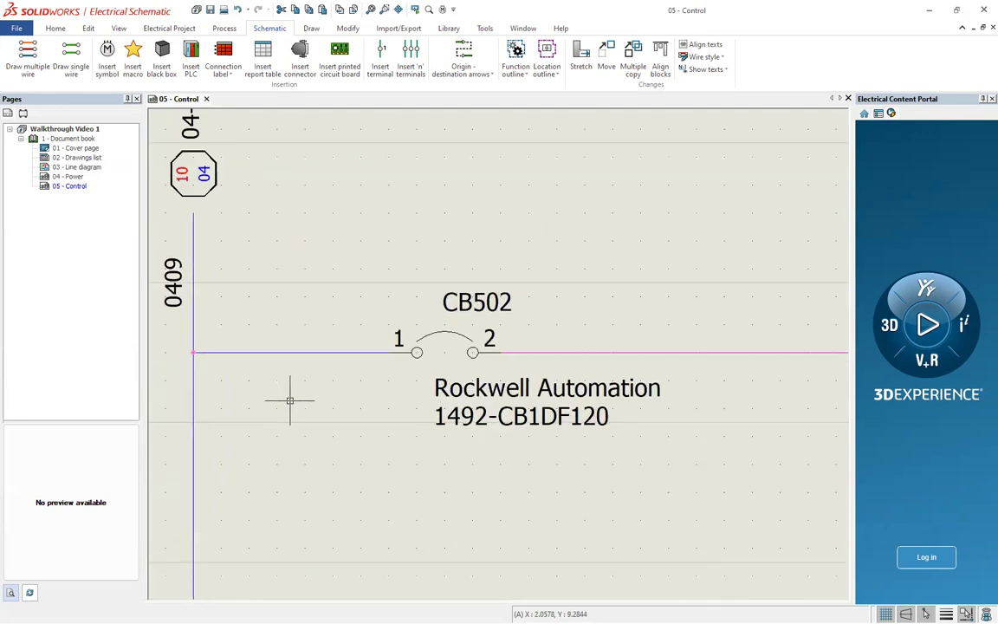
{"action": "left_click", "coordinate": [443, 327]}
{"action": "left_click", "coordinate": [347, 425]}
{"action": "scroll", "coordinate": [363, 417], "scroll_direction": "down", "scroll_amount": 3}
{"action": "scroll", "coordinate": [363, 417], "scroll_direction": "up", "scroll_amount": 3}
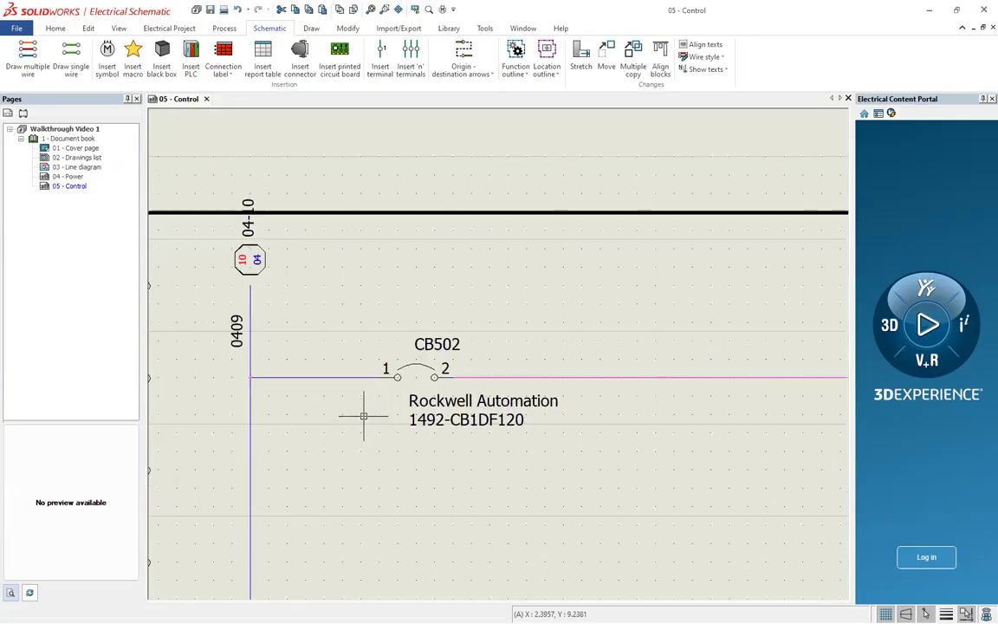
{"action": "left_click", "coordinate": [473, 386]}
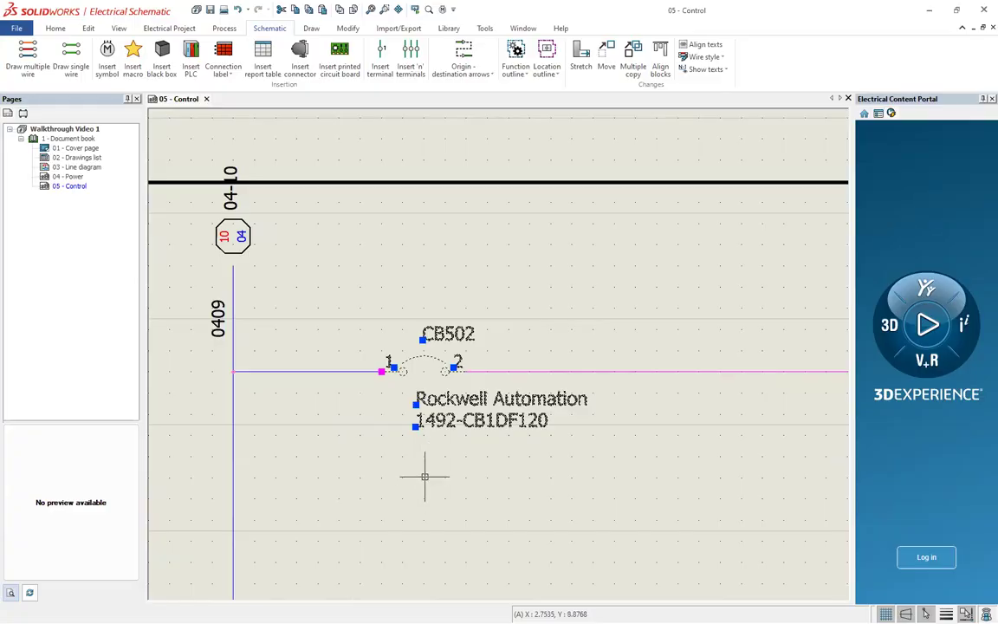
{"action": "key", "text": "Escape"}
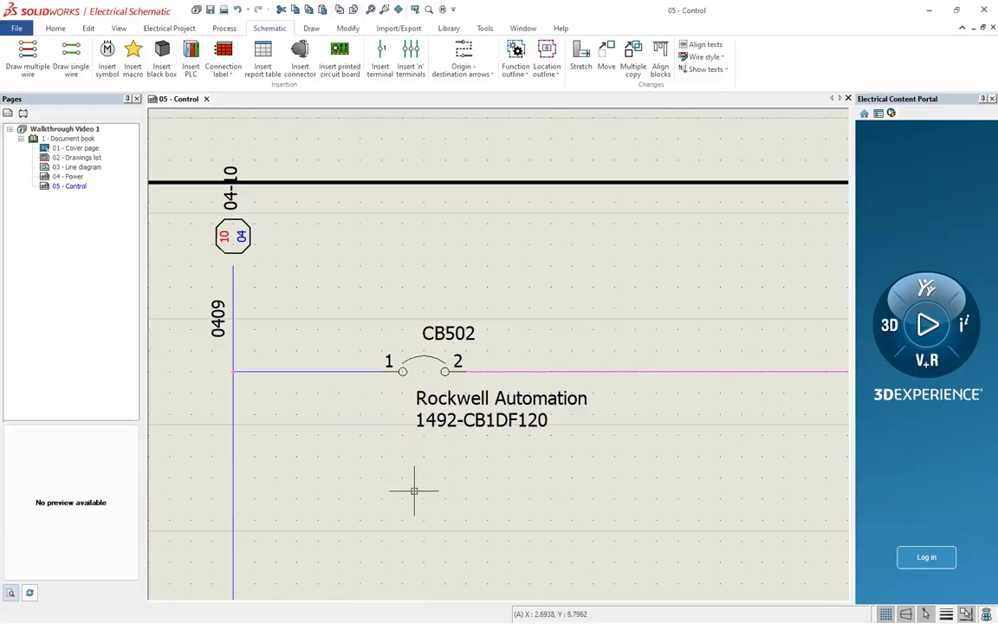
{"action": "scroll", "coordinate": [413, 482], "scroll_direction": "down", "scroll_amount": 8}
{"action": "scroll", "coordinate": [415, 462], "scroll_direction": "up", "scroll_amount": 7}
{"action": "scroll", "coordinate": [415, 462], "scroll_direction": "up", "scroll_amount": 1}
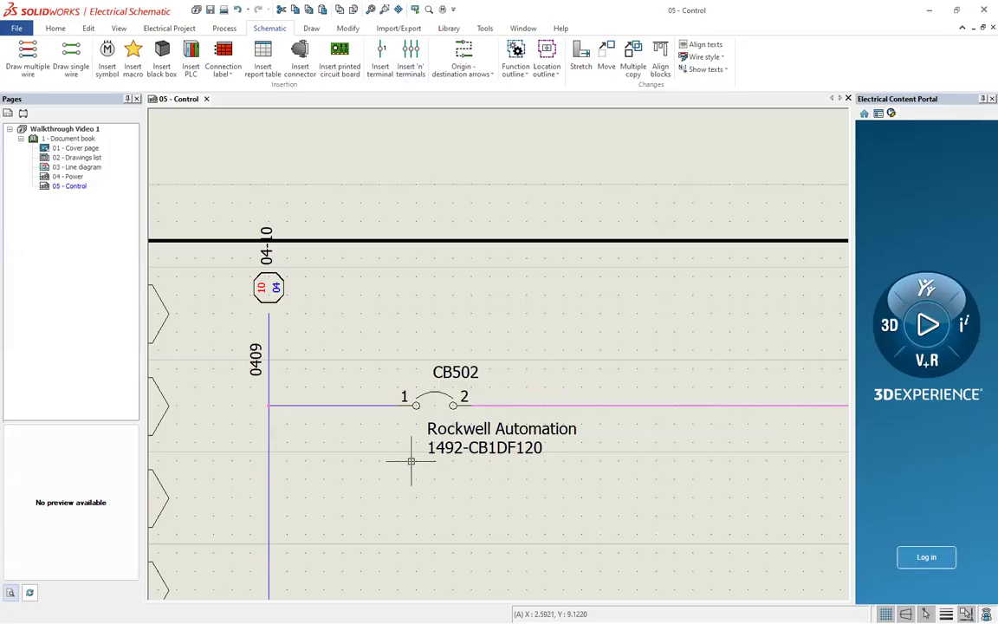
{"action": "scroll", "coordinate": [327, 407], "scroll_direction": "down", "scroll_amount": 2}
{"action": "scroll", "coordinate": [440, 445], "scroll_direction": "down", "scroll_amount": 1}
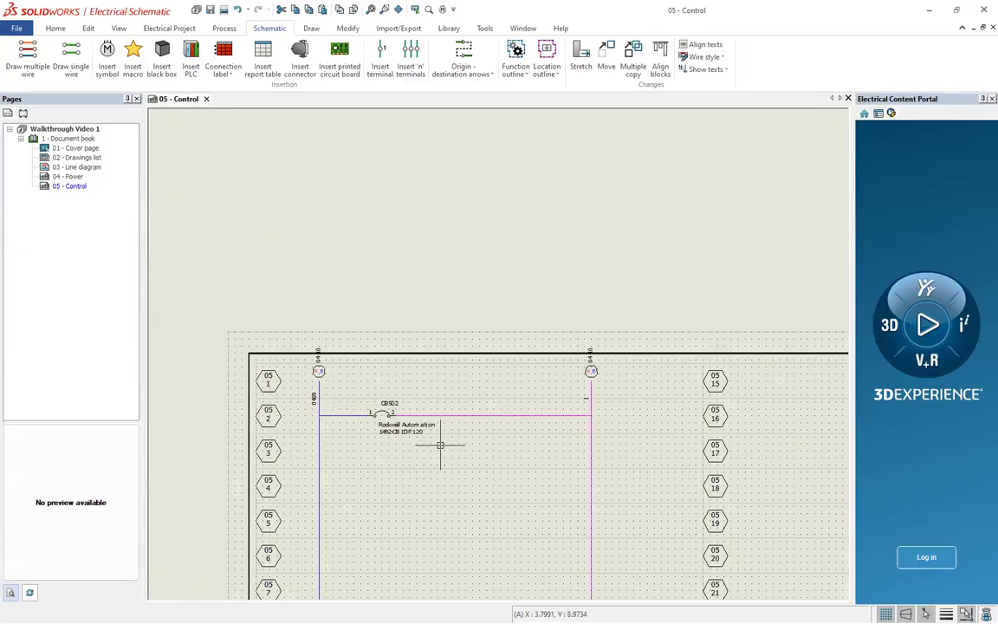
{"action": "scroll", "coordinate": [440, 445], "scroll_direction": "up", "scroll_amount": 3}
{"action": "scroll", "coordinate": [171, 402], "scroll_direction": "up", "scroll_amount": 1}
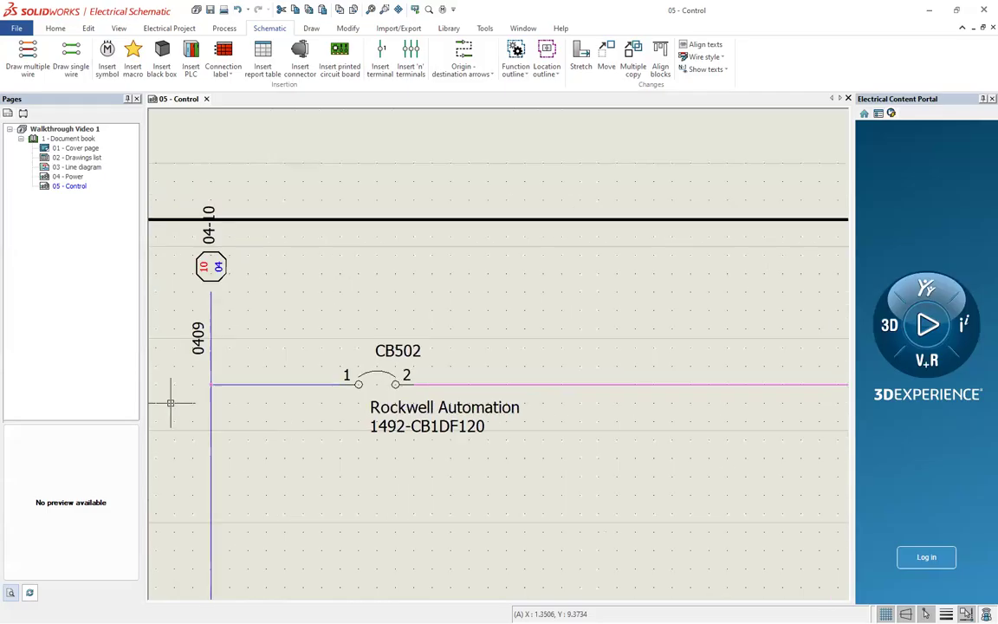
{"action": "scroll", "coordinate": [214, 403], "scroll_direction": "up", "scroll_amount": 2}
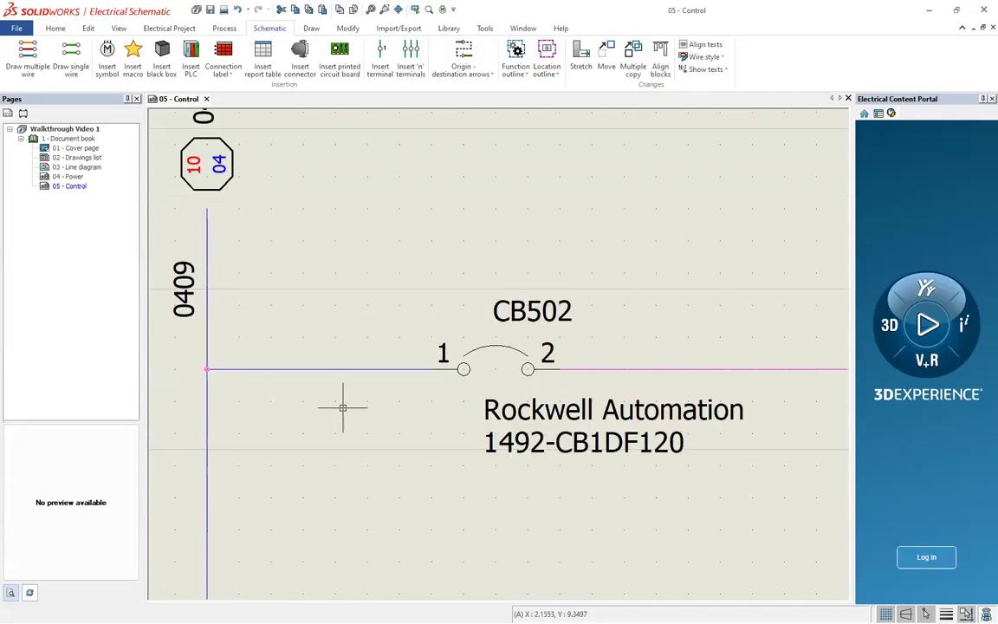
- Examine the destination arrows at the upper ends of the two control wires on the Control schematic
{"action": "scroll", "coordinate": [442, 401], "scroll_direction": "down", "scroll_amount": 2}
{"action": "scroll", "coordinate": [442, 401], "scroll_direction": "down", "scroll_amount": 2}
{"action": "scroll", "coordinate": [357, 310], "scroll_direction": "up", "scroll_amount": 3}
{"action": "left_click", "coordinate": [368, 327]}
{"action": "scroll", "coordinate": [398, 321], "scroll_direction": "down", "scroll_amount": 2}
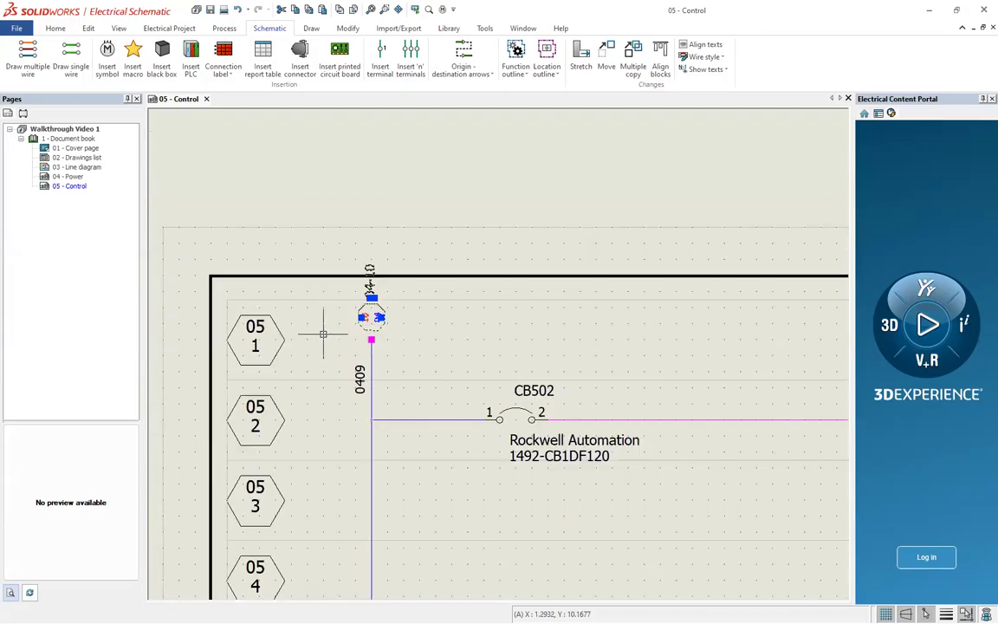
{"action": "scroll", "coordinate": [323, 334], "scroll_direction": "down", "scroll_amount": 2}
{"action": "scroll", "coordinate": [669, 303], "scroll_direction": "up", "scroll_amount": 1}
{"action": "scroll", "coordinate": [669, 303], "scroll_direction": "up", "scroll_amount": 2}
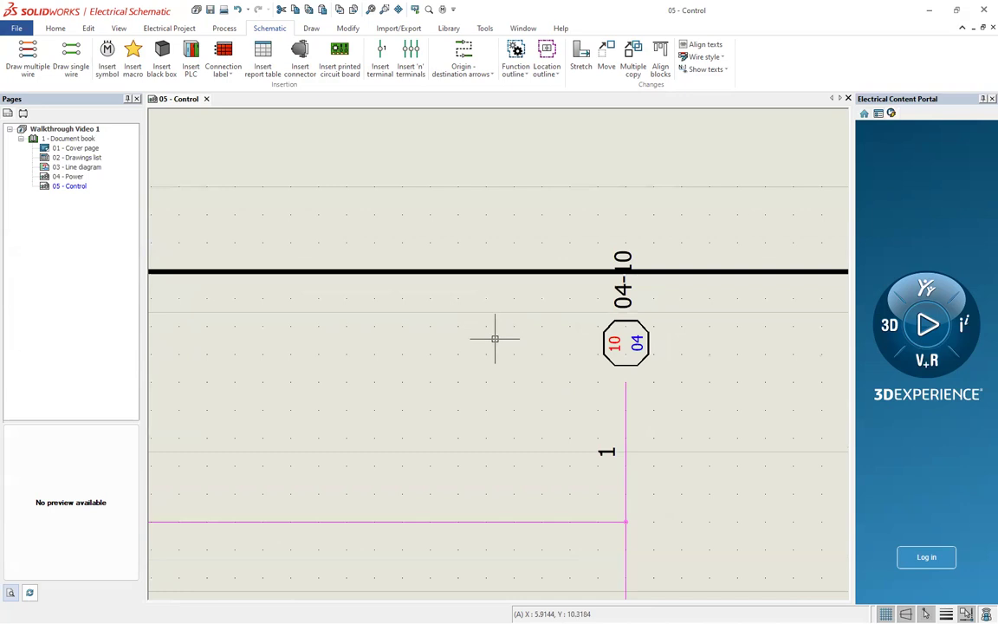
{"action": "scroll", "coordinate": [385, 252], "scroll_direction": "down", "scroll_amount": 1}
- Open the 04 - Power drawing and examine the origin arrows on the output wires of power supply PS408
{"action": "double_click", "coordinate": [70, 177]}
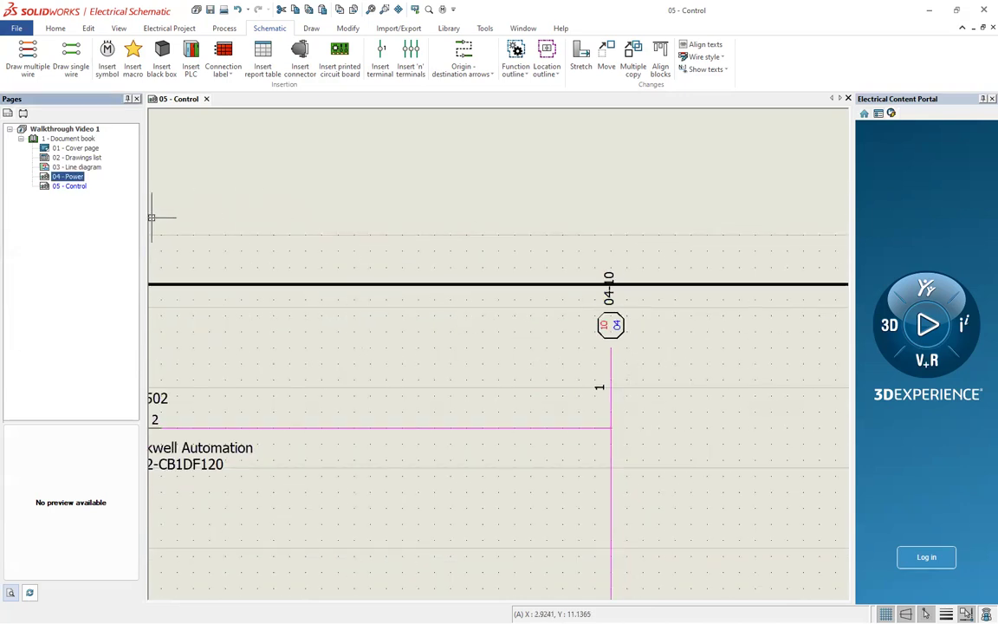
{"action": "left_click_drag", "start_coordinate": [202, 105], "coordinate": [189, 106]}
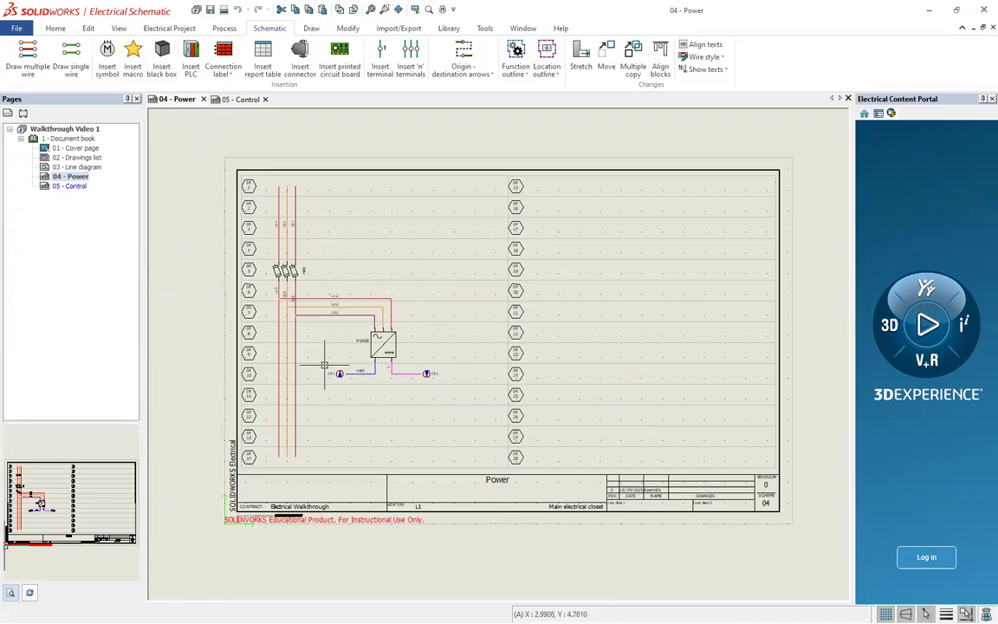
{"action": "scroll", "coordinate": [324, 364], "scroll_direction": "up", "scroll_amount": 1}
{"action": "scroll", "coordinate": [324, 364], "scroll_direction": "up", "scroll_amount": 5}
{"action": "scroll", "coordinate": [260, 390], "scroll_direction": "down", "scroll_amount": 1}
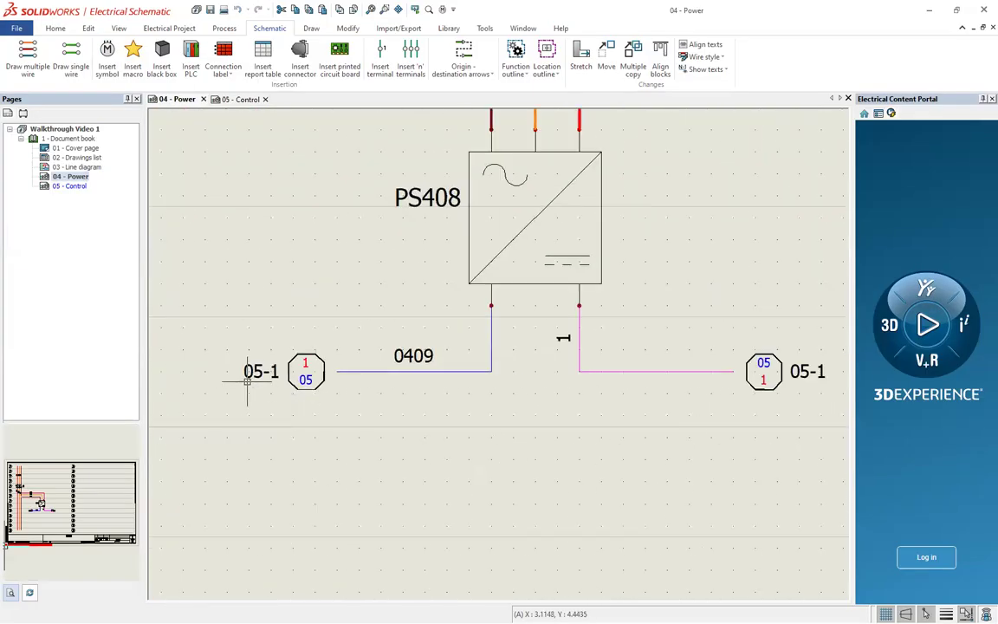
{"action": "scroll", "coordinate": [340, 346], "scroll_direction": "up", "scroll_amount": 1}
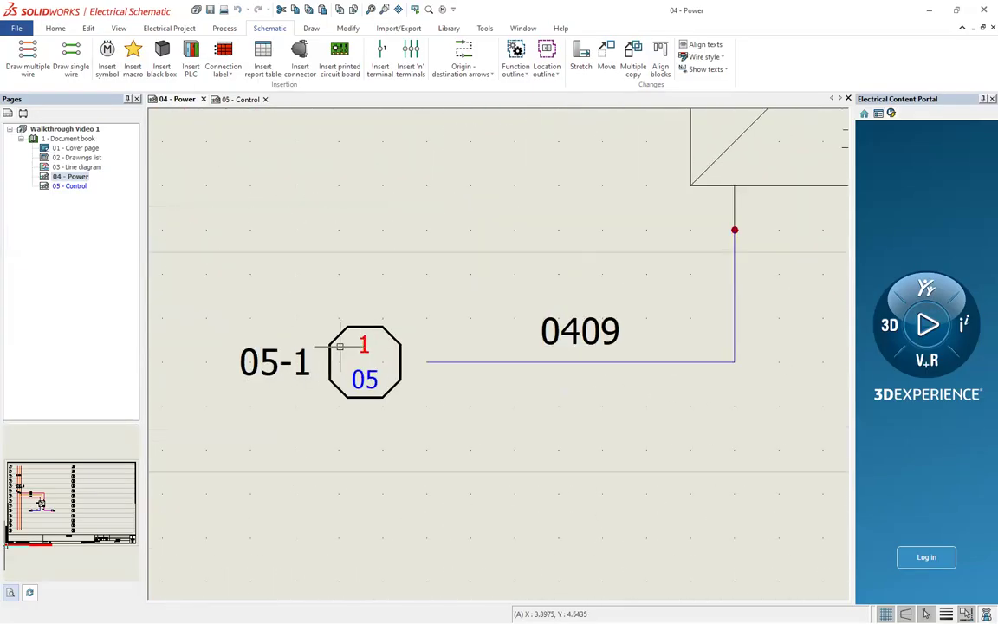
- Inspect the origin arrow symbol on wire 0409 and its separate cross-reference text
{"action": "left_click", "coordinate": [396, 350]}
{"action": "key", "text": "Escape"}
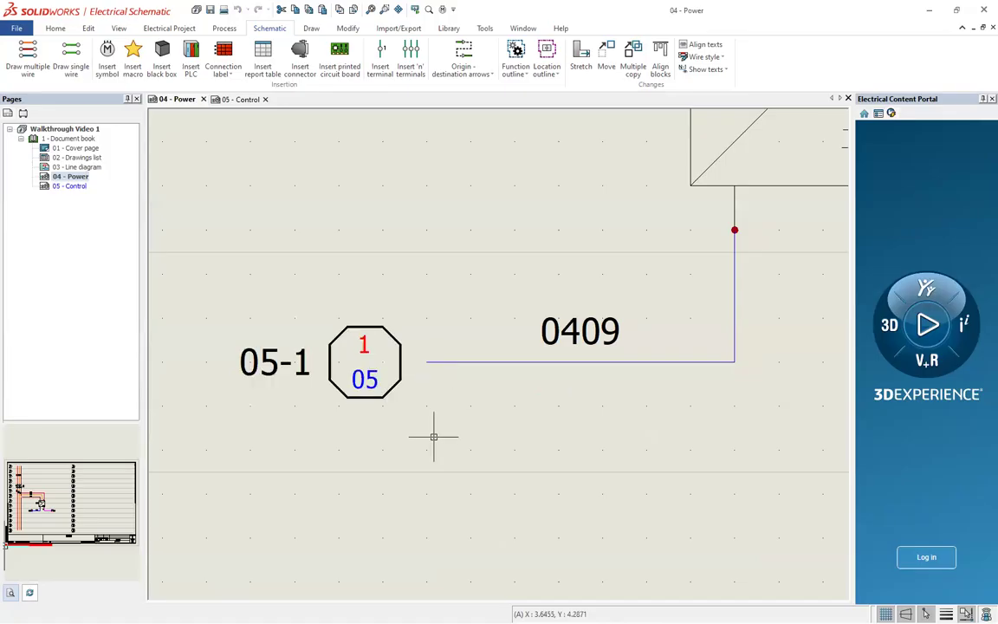
{"action": "left_click", "coordinate": [401, 370]}
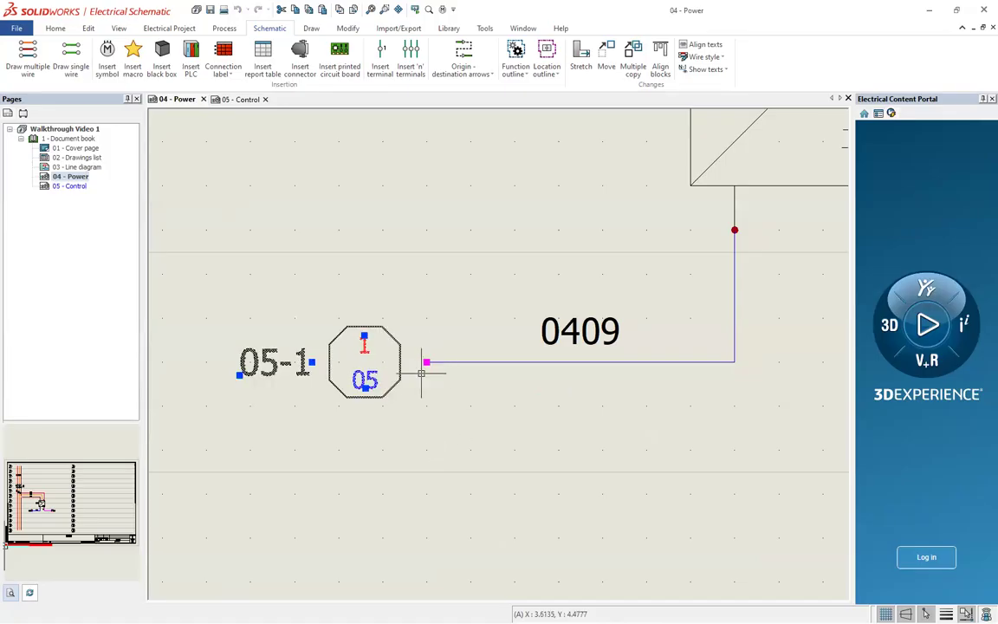
{"action": "key", "text": "Escape"}
{"action": "left_click", "coordinate": [247, 351]}
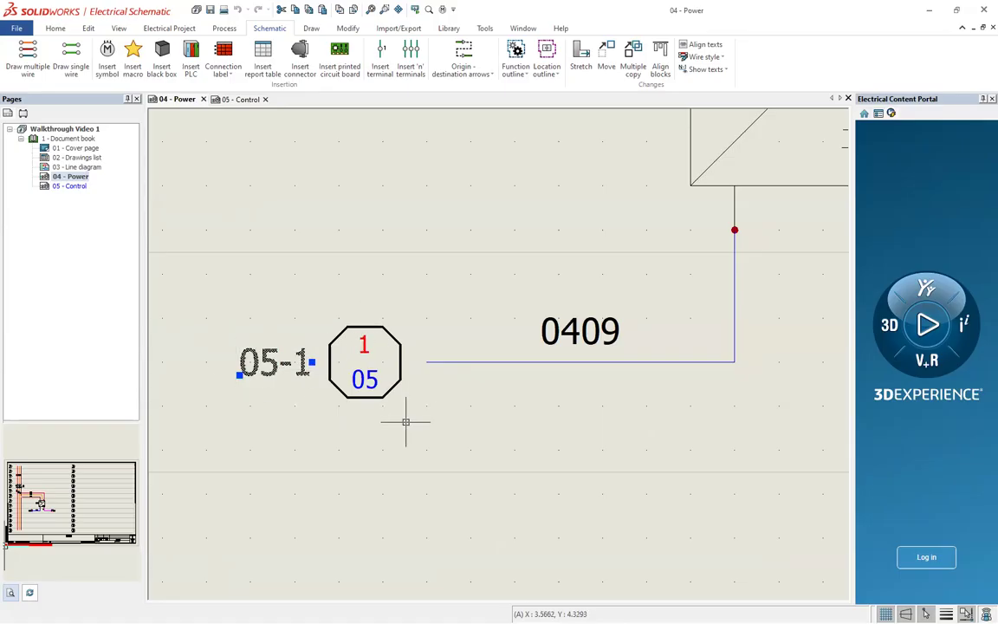
{"action": "key", "text": "Escape"}
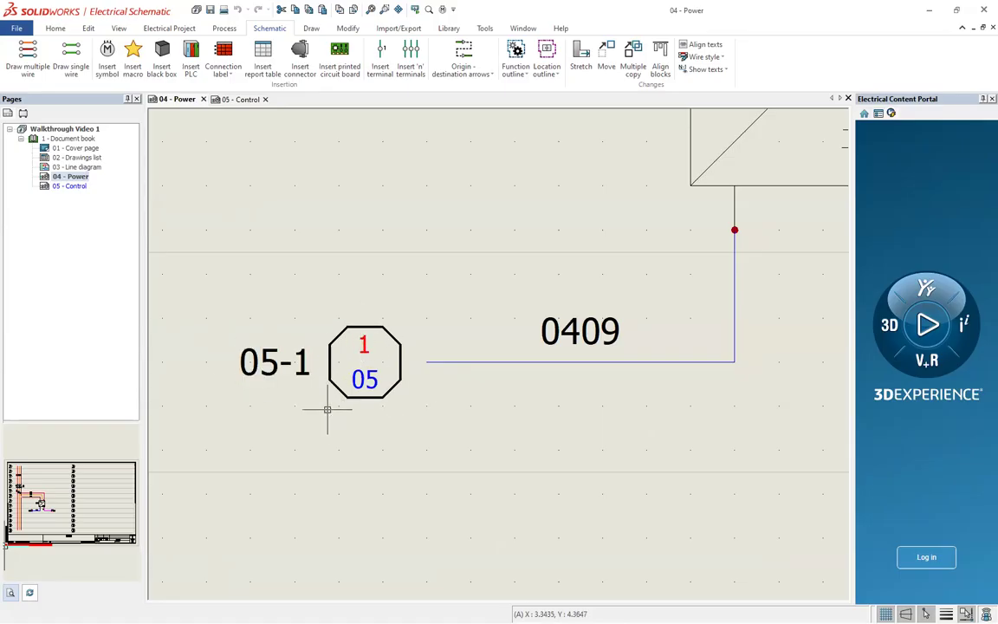
{"action": "scroll", "coordinate": [360, 407], "scroll_direction": "down", "scroll_amount": 3}
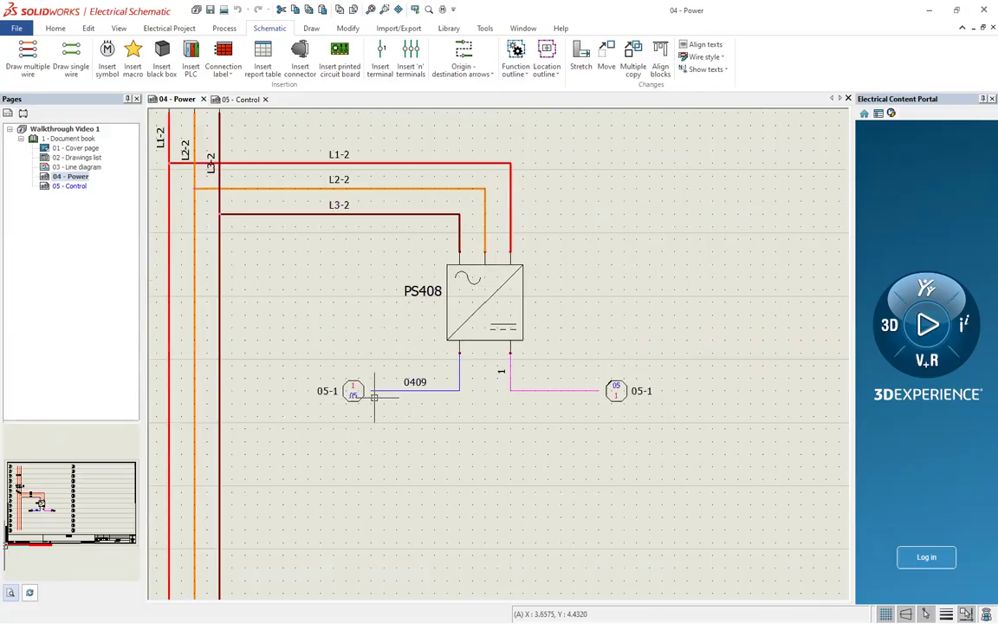
- Switch to the 05 - Control drawing and inspect the page and row references in wire 0409's destination arrow
{"action": "left_click", "coordinate": [238, 98]}
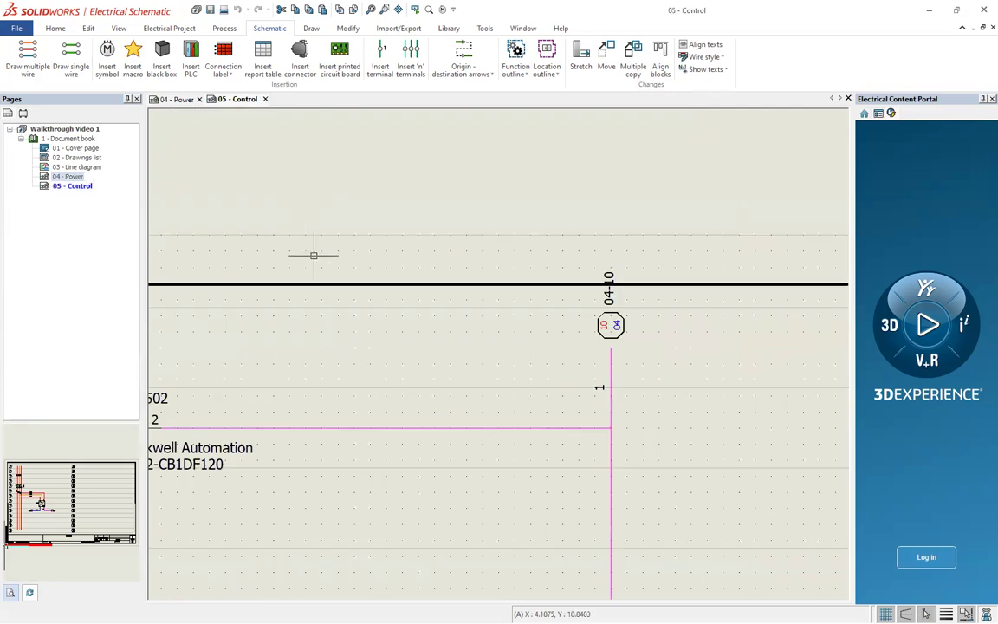
{"action": "scroll", "coordinate": [669, 349], "scroll_direction": "down", "scroll_amount": 3}
{"action": "scroll", "coordinate": [289, 312], "scroll_direction": "up", "scroll_amount": 3}
{"action": "scroll", "coordinate": [344, 345], "scroll_direction": "up", "scroll_amount": 2}
{"action": "scroll", "coordinate": [367, 356], "scroll_direction": "up", "scroll_amount": 3}
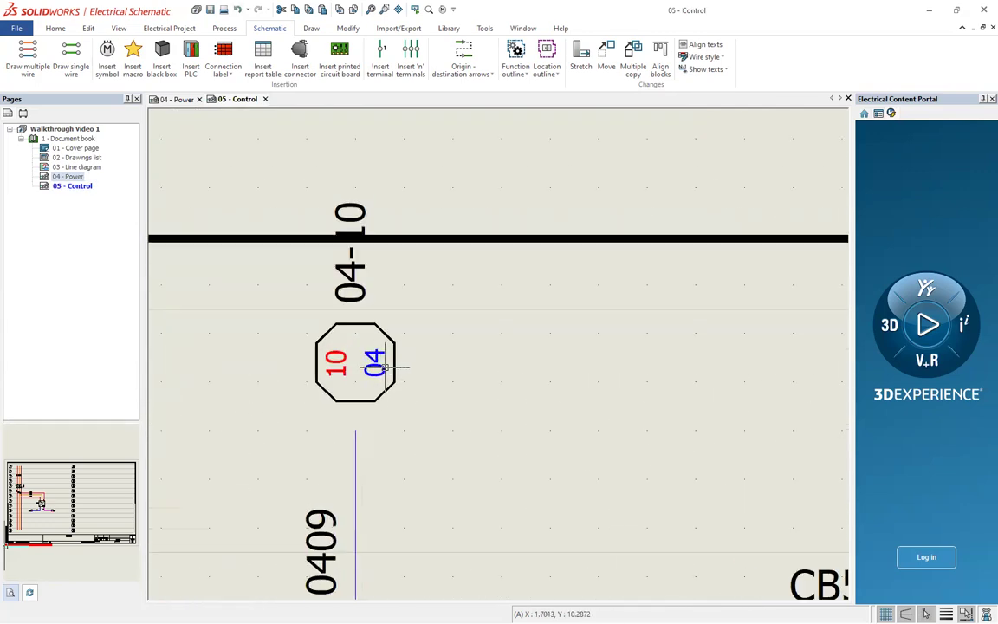
{"action": "scroll", "coordinate": [384, 354], "scroll_direction": "down", "scroll_amount": 2}
{"action": "scroll", "coordinate": [364, 359], "scroll_direction": "up", "scroll_amount": 3}
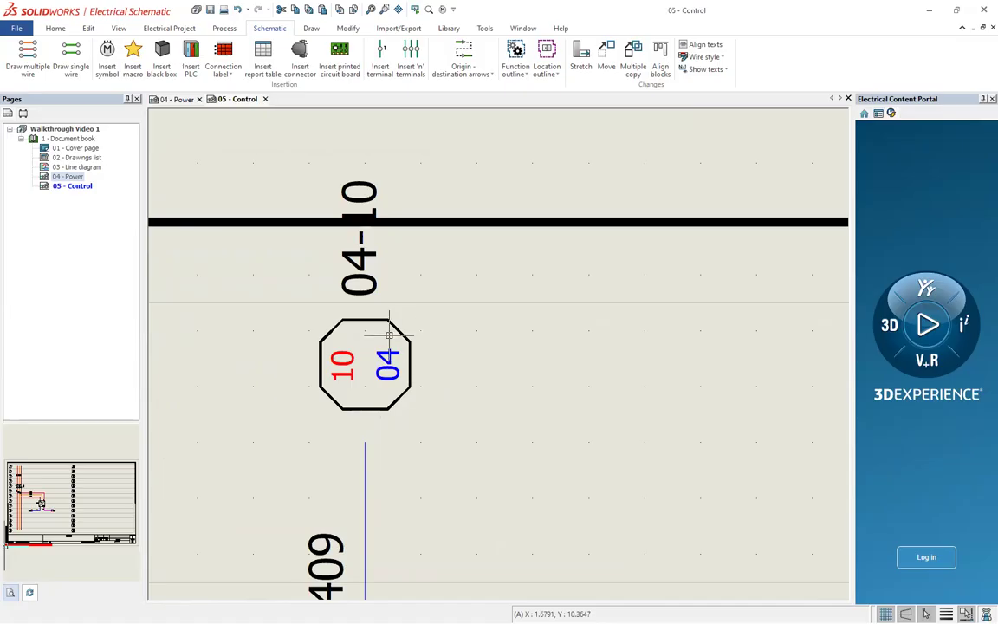
{"action": "left_click", "coordinate": [344, 375]}
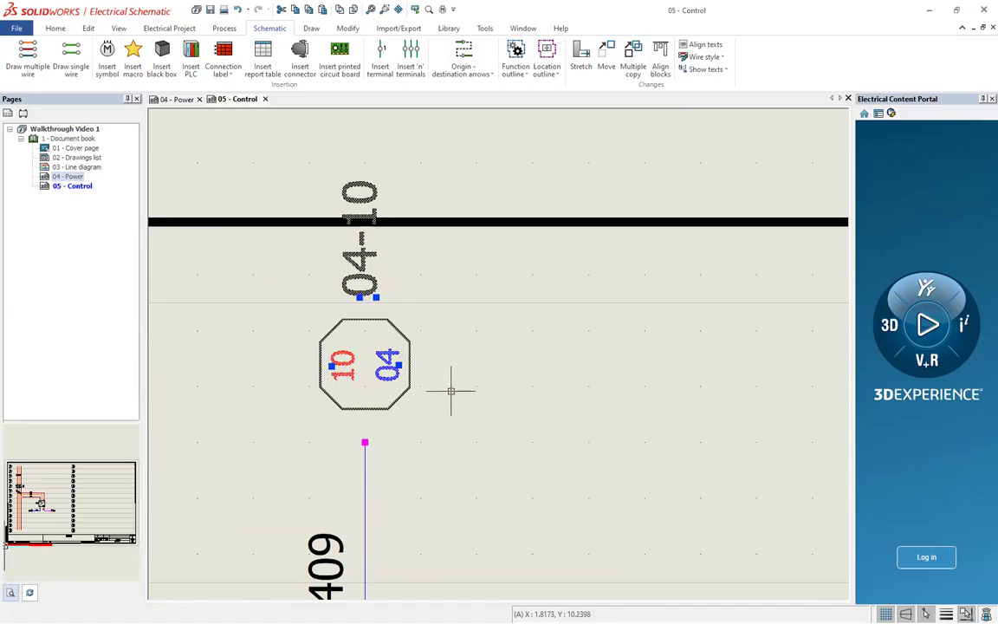
{"action": "key", "text": "Escape"}
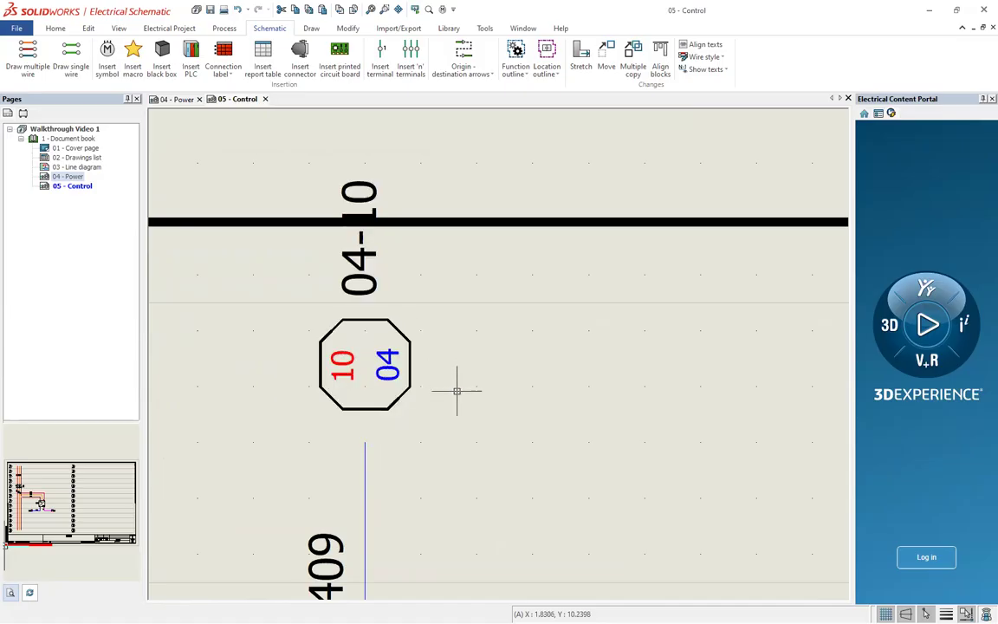
- Return to the 04 - Power drawing and compare the references in the origin arrow on wire 1
{"action": "left_click", "coordinate": [180, 99]}
{"action": "scroll", "coordinate": [607, 382], "scroll_direction": "up", "scroll_amount": 3}
{"action": "scroll", "coordinate": [595, 373], "scroll_direction": "up", "scroll_amount": 3}
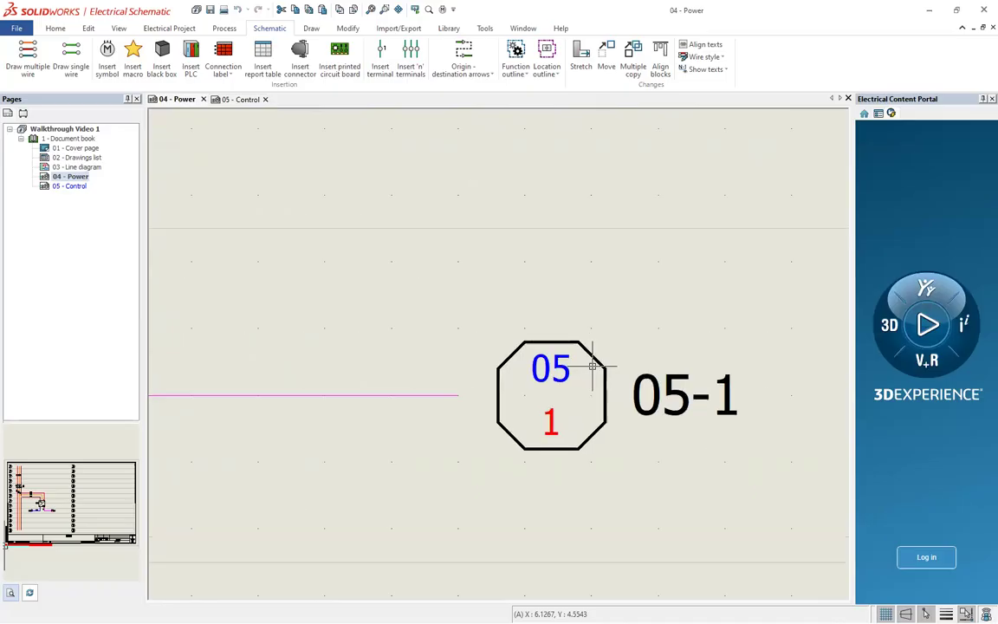
{"action": "left_click", "coordinate": [592, 349]}
{"action": "left_click", "coordinate": [590, 311]}
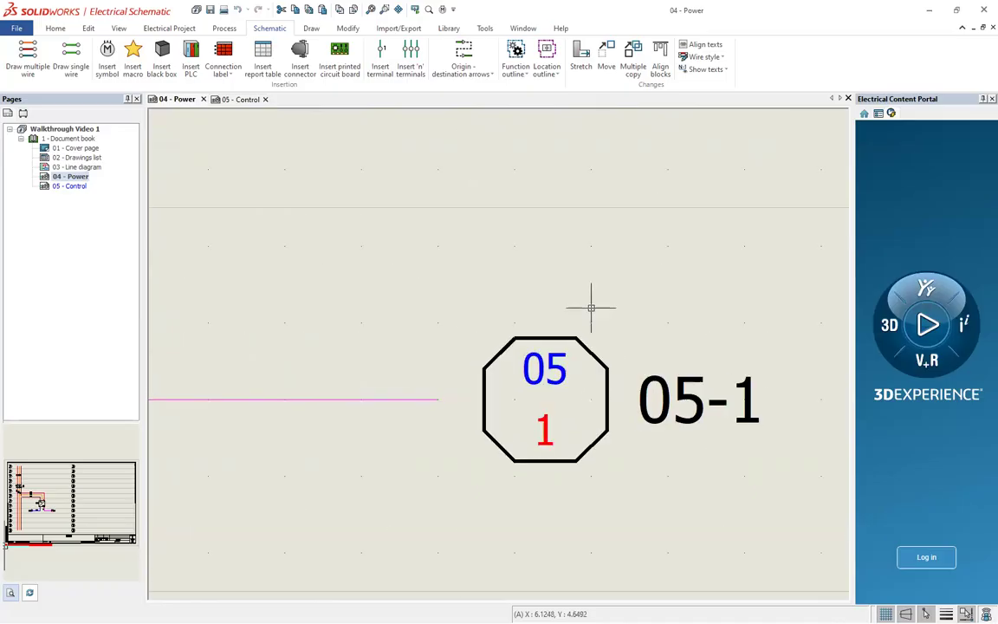
{"action": "scroll", "coordinate": [539, 328], "scroll_direction": "down", "scroll_amount": 5}
{"action": "scroll", "coordinate": [539, 327], "scroll_direction": "down", "scroll_amount": 3}
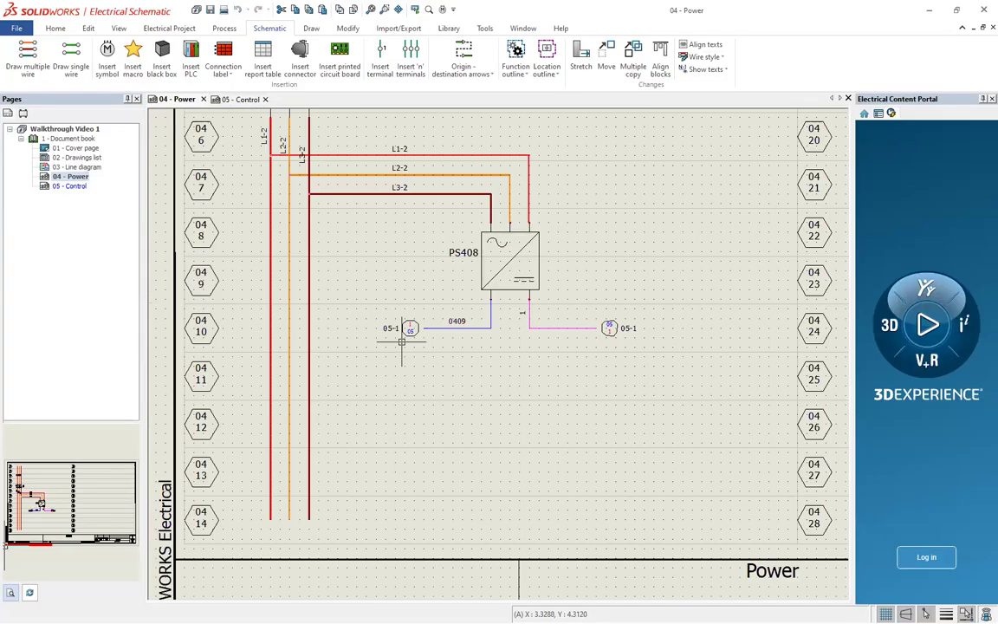
- Open the symbol of the origin arrow on wire 0409 in the symbol editor
{"action": "scroll", "coordinate": [395, 323], "scroll_direction": "up", "scroll_amount": 3}
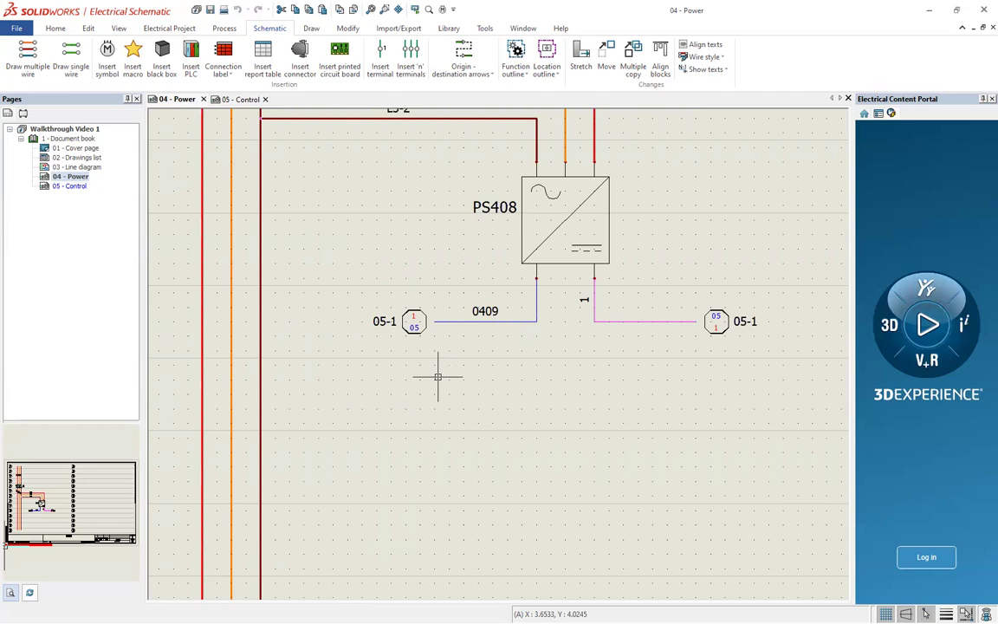
{"action": "scroll", "coordinate": [404, 390], "scroll_direction": "up", "scroll_amount": 2}
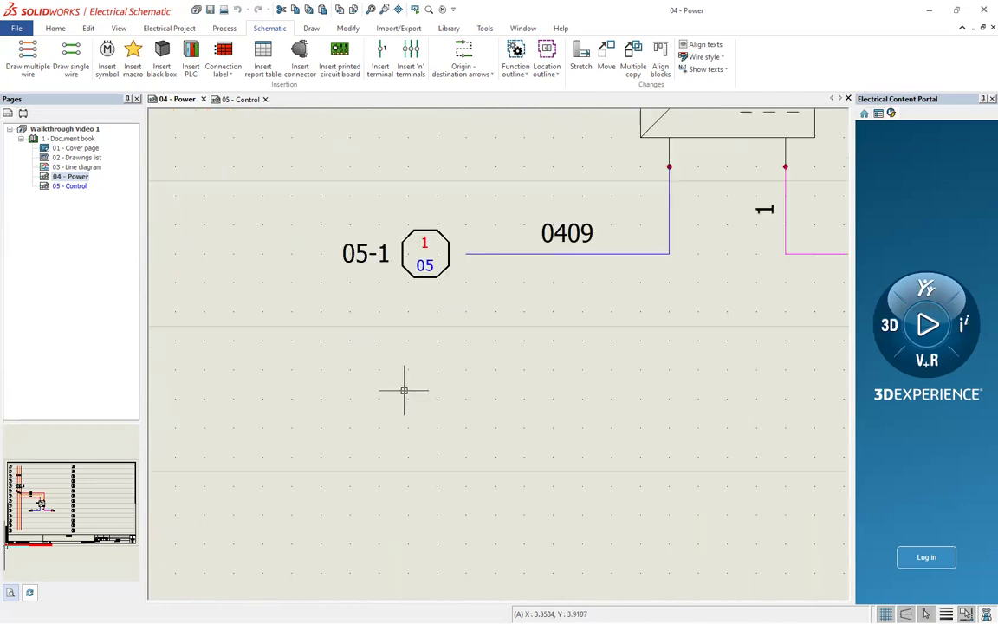
{"action": "scroll", "coordinate": [416, 276], "scroll_direction": "up", "scroll_amount": 2}
{"action": "scroll", "coordinate": [411, 264], "scroll_direction": "down", "scroll_amount": 2}
{"action": "scroll", "coordinate": [377, 204], "scroll_direction": "up", "scroll_amount": 3}
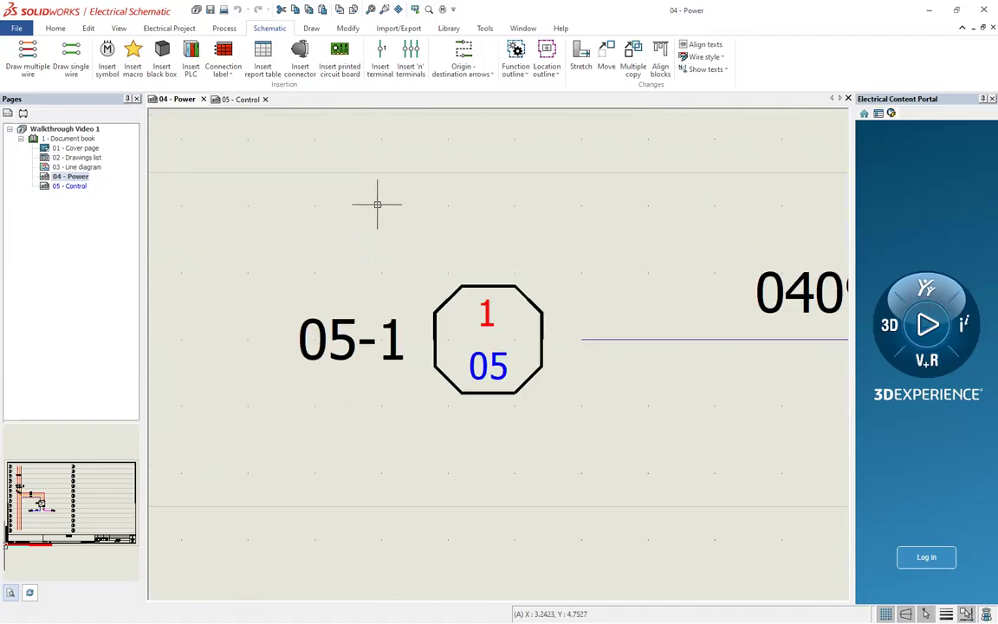
{"action": "right_click", "coordinate": [445, 376]}
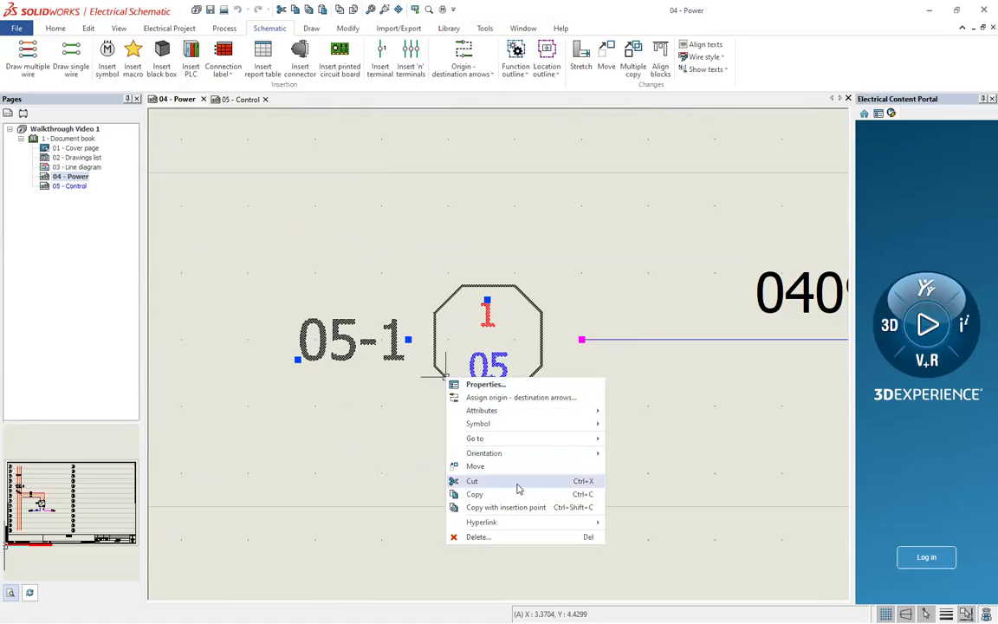
{"action": "mouse_move", "coordinate": [538, 460]}
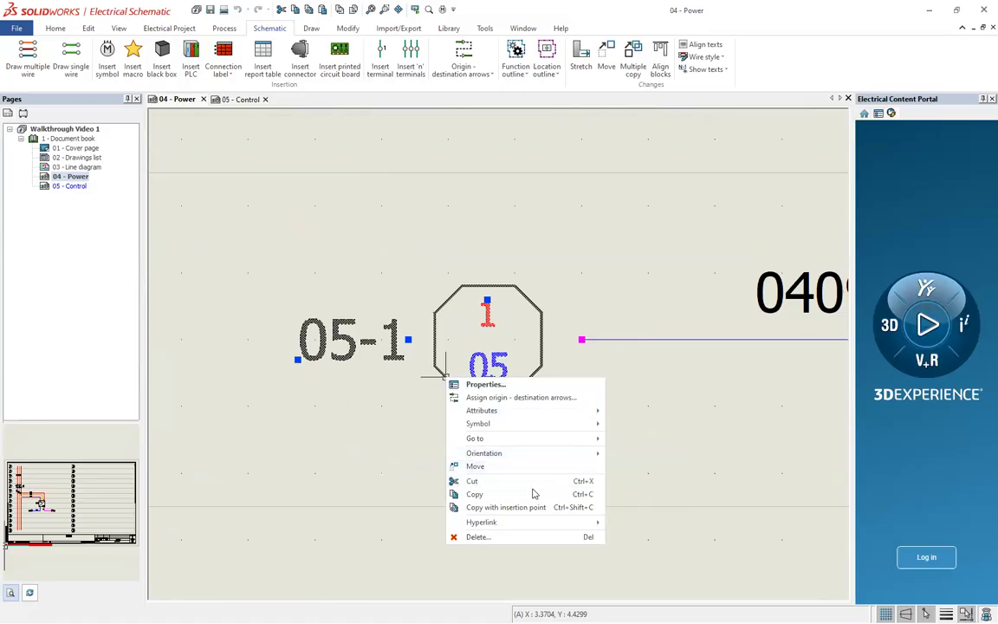
{"action": "mouse_move", "coordinate": [534, 523]}
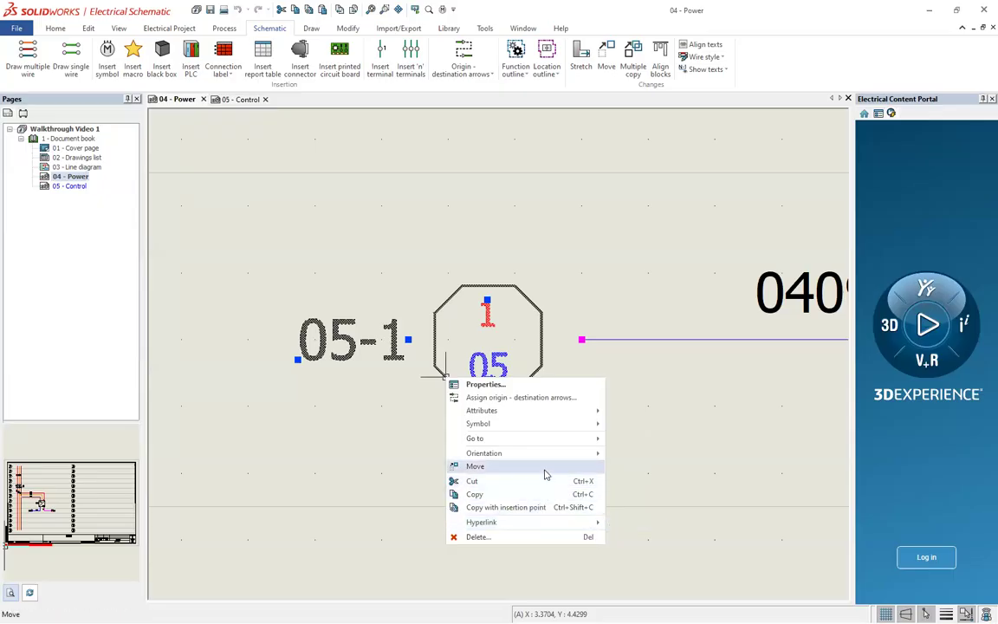
{"action": "mouse_move", "coordinate": [558, 426]}
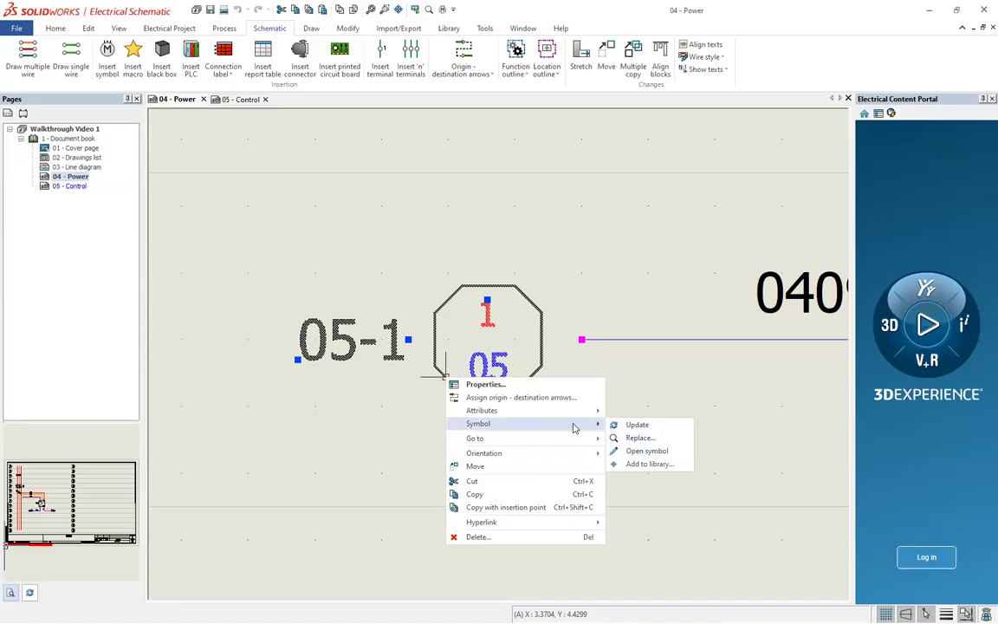
{"action": "left_click", "coordinate": [661, 451]}
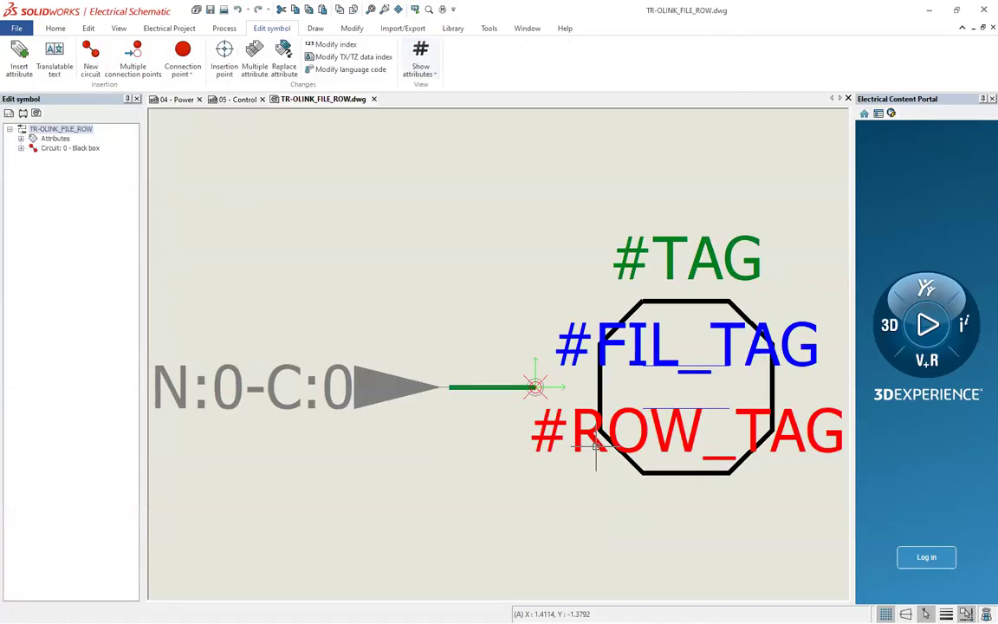
- Examine the tag, file and row attributes and the connection point of the TR-OLINK_FILE_ROW symbol
{"action": "scroll", "coordinate": [512, 381], "scroll_direction": "up", "scroll_amount": 3}
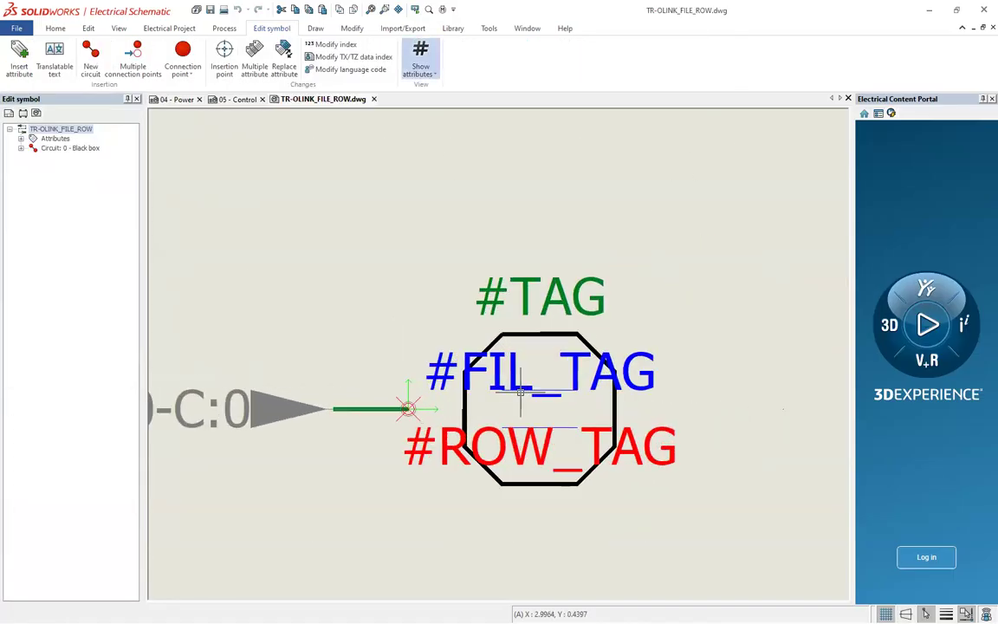
{"action": "scroll", "coordinate": [604, 425], "scroll_direction": "up", "scroll_amount": 2}
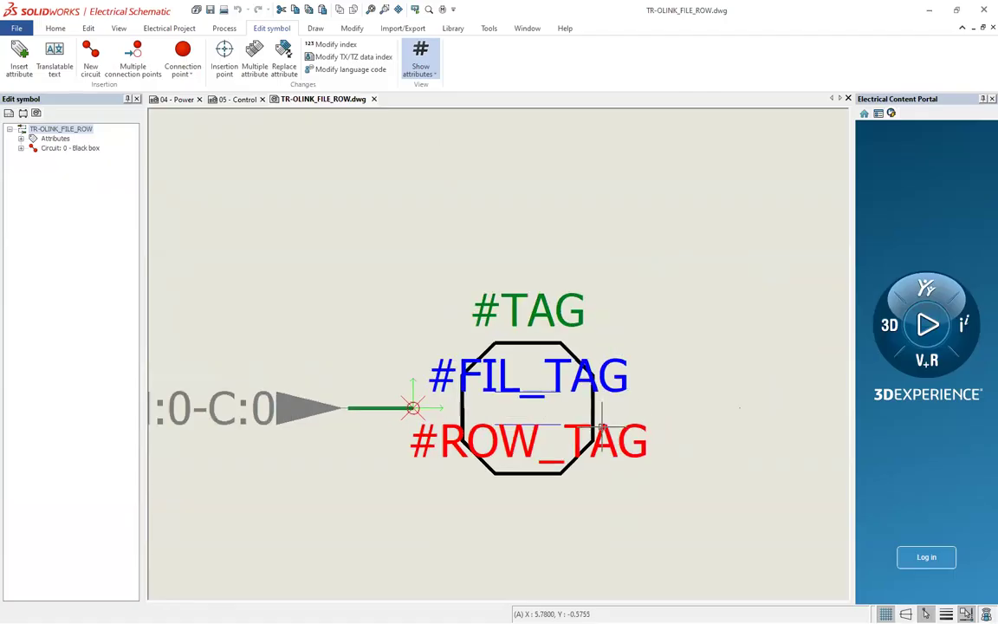
{"action": "scroll", "coordinate": [604, 425], "scroll_direction": "down", "scroll_amount": 2}
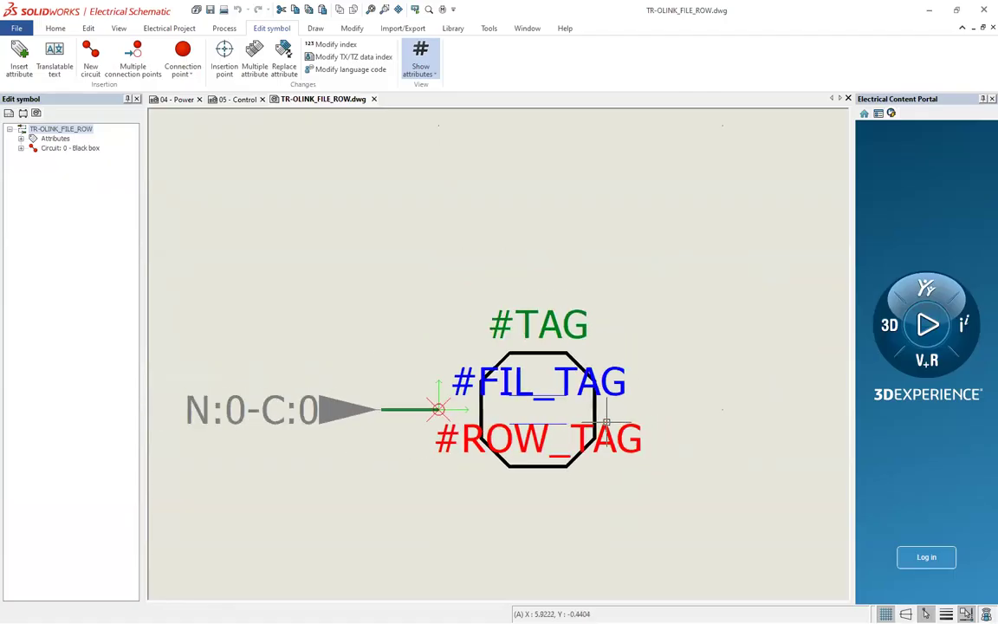
{"action": "scroll", "coordinate": [598, 425], "scroll_direction": "down", "scroll_amount": 1}
{"action": "scroll", "coordinate": [596, 425], "scroll_direction": "up", "scroll_amount": 1}
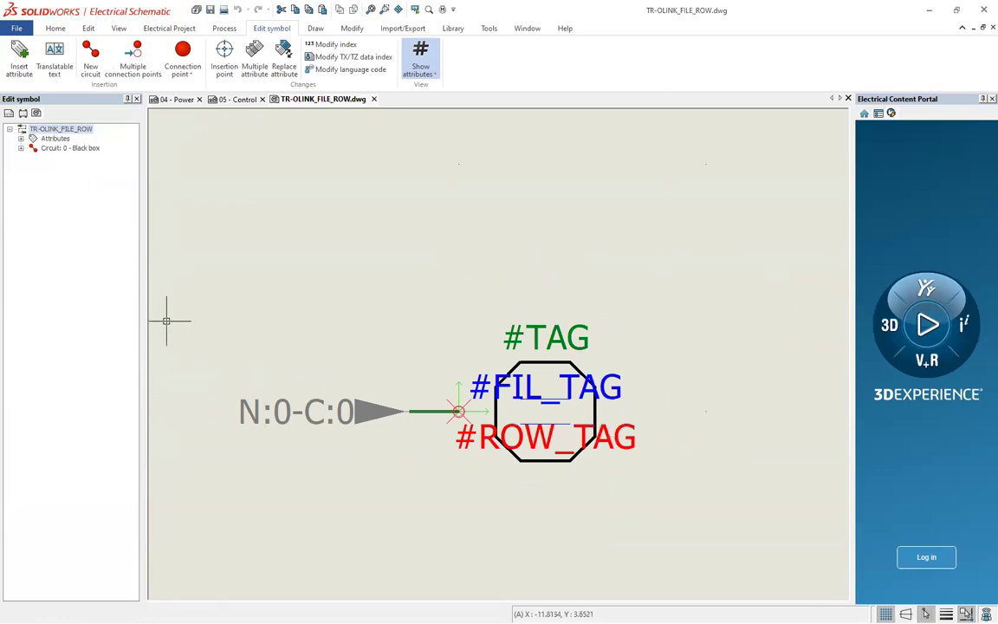
{"action": "scroll", "coordinate": [426, 305], "scroll_direction": "down", "scroll_amount": 1}
{"action": "scroll", "coordinate": [485, 351], "scroll_direction": "up", "scroll_amount": 2}
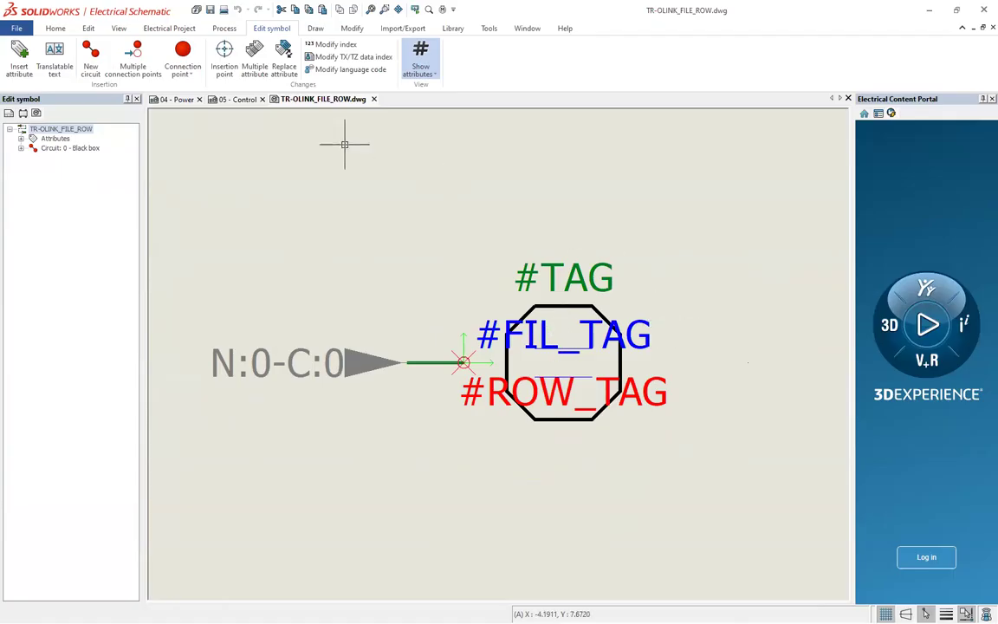
- Look over the drawing tools available for editing the symbol and check the arrow symbol's connection line
{"action": "left_click", "coordinate": [315, 27]}
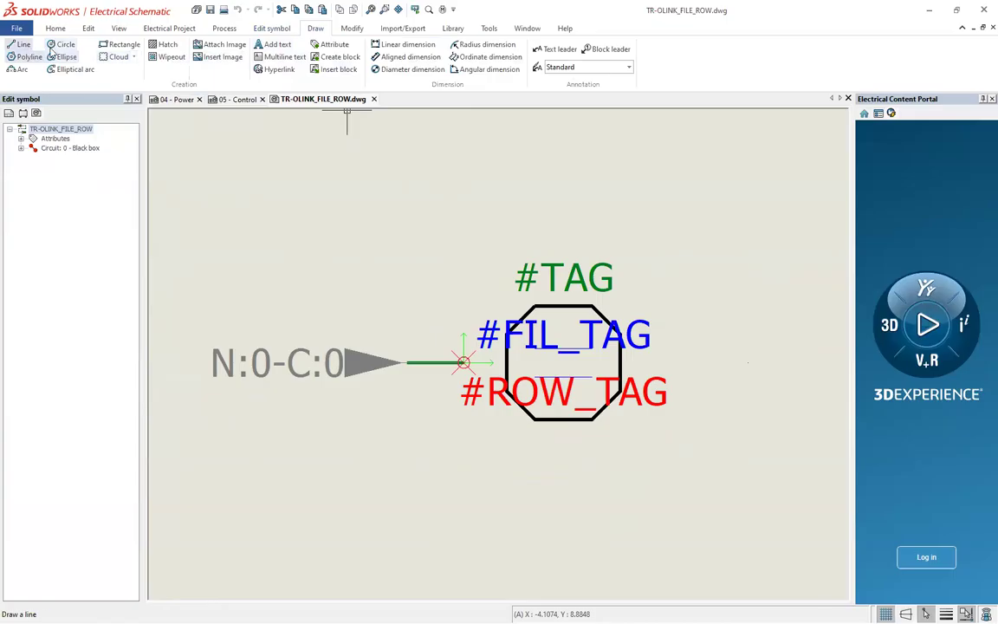
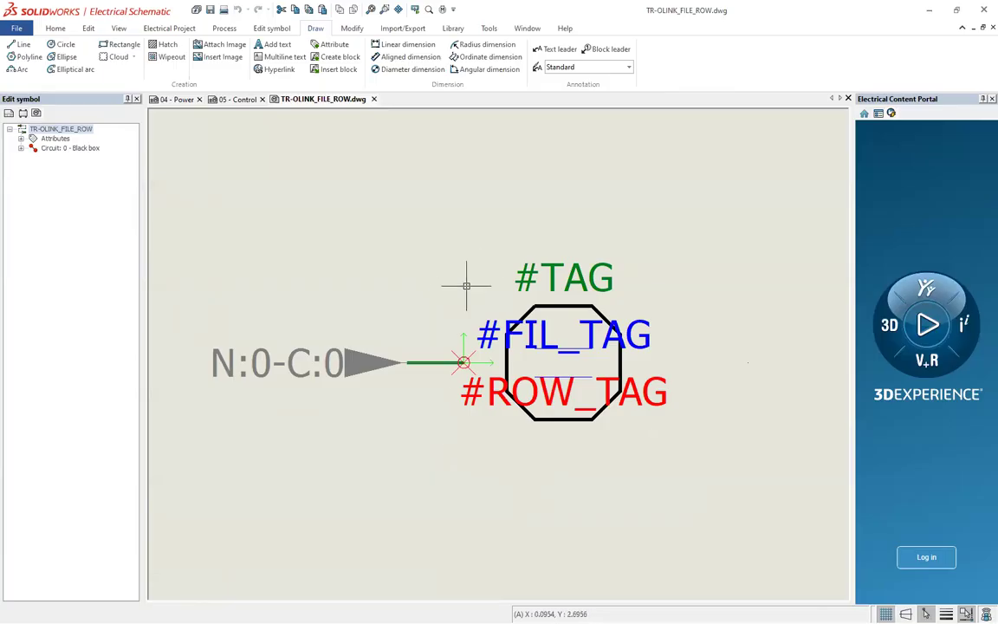
{"action": "left_click", "coordinate": [440, 361]}
{"action": "key", "text": "Escape"}
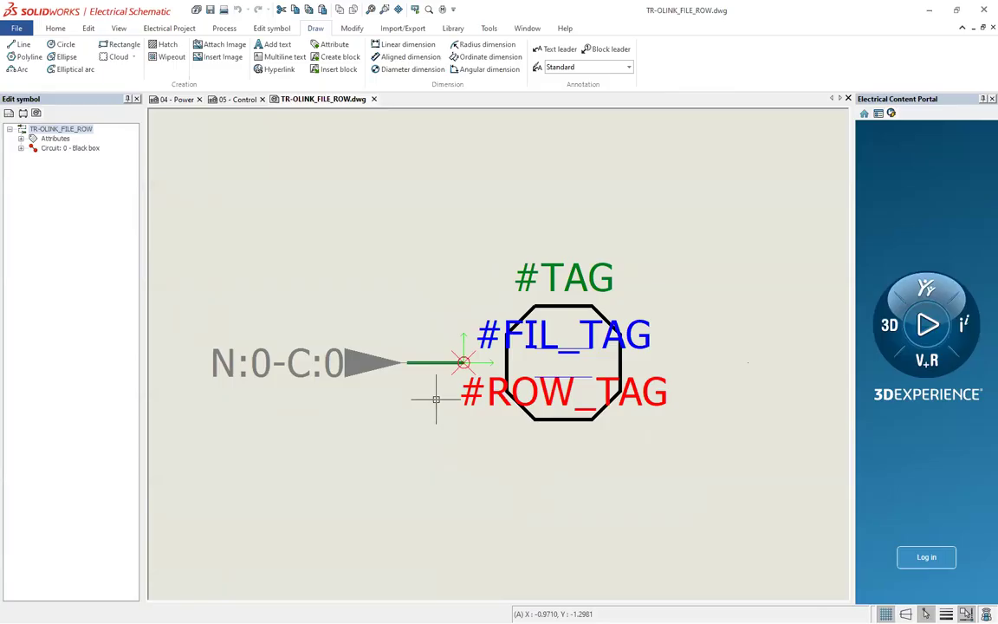
- Delete the thick green line overlapping the connection line between the preview arrow and the insertion point of the symbol
{"action": "scroll", "coordinate": [442, 364], "scroll_direction": "down", "scroll_amount": 1}
{"action": "scroll", "coordinate": [448, 391], "scroll_direction": "up", "scroll_amount": 3}
{"action": "scroll", "coordinate": [447, 391], "scroll_direction": "up", "scroll_amount": 6}
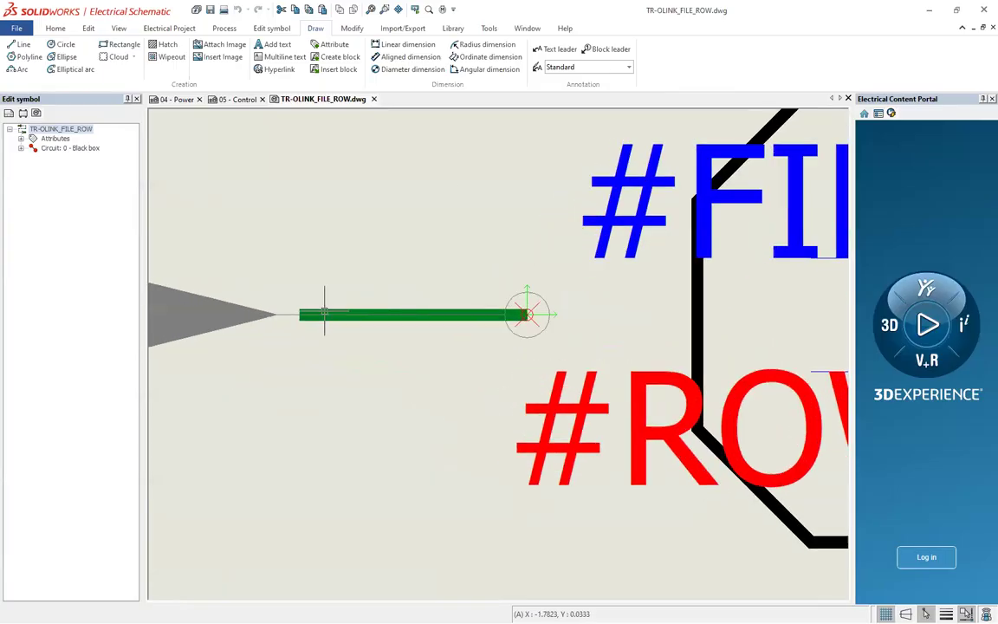
{"action": "left_click", "coordinate": [343, 317]}
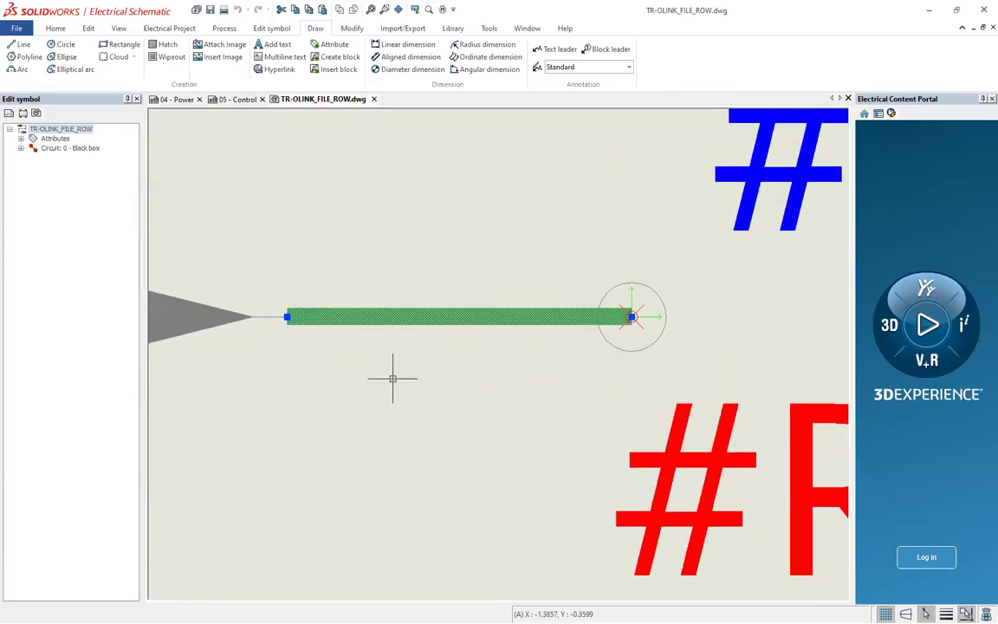
{"action": "key", "text": "Escape"}
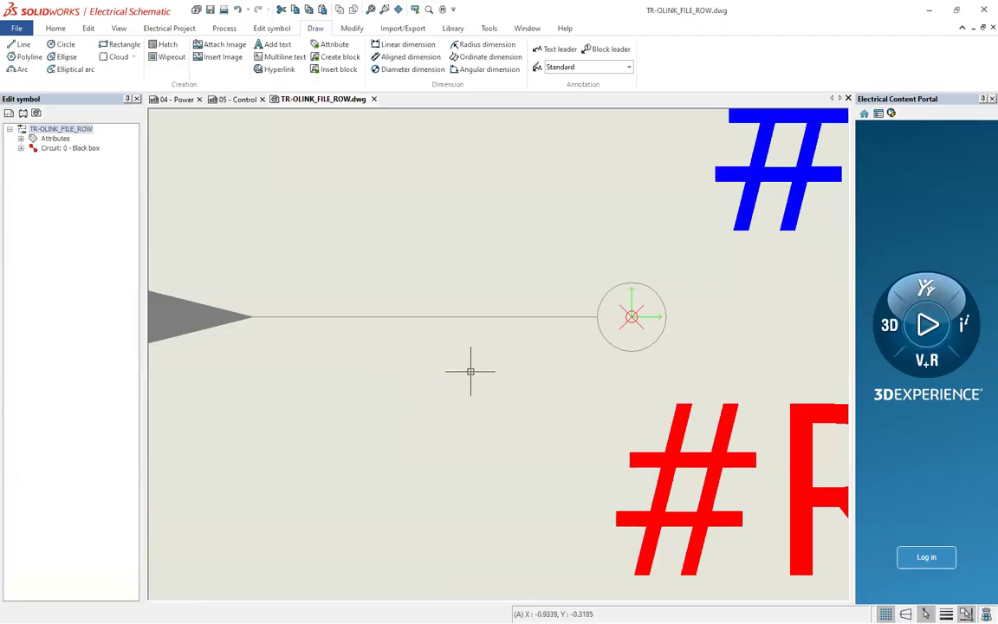
- Compare the edited TR-OLINK_FILE_ROW symbol with the arrow placed on wire 0409 in the 05 - Control drawing
{"action": "scroll", "coordinate": [468, 371], "scroll_direction": "down", "scroll_amount": 3}
{"action": "scroll", "coordinate": [476, 368], "scroll_direction": "down", "scroll_amount": 2}
{"action": "scroll", "coordinate": [496, 371], "scroll_direction": "up", "scroll_amount": 3}
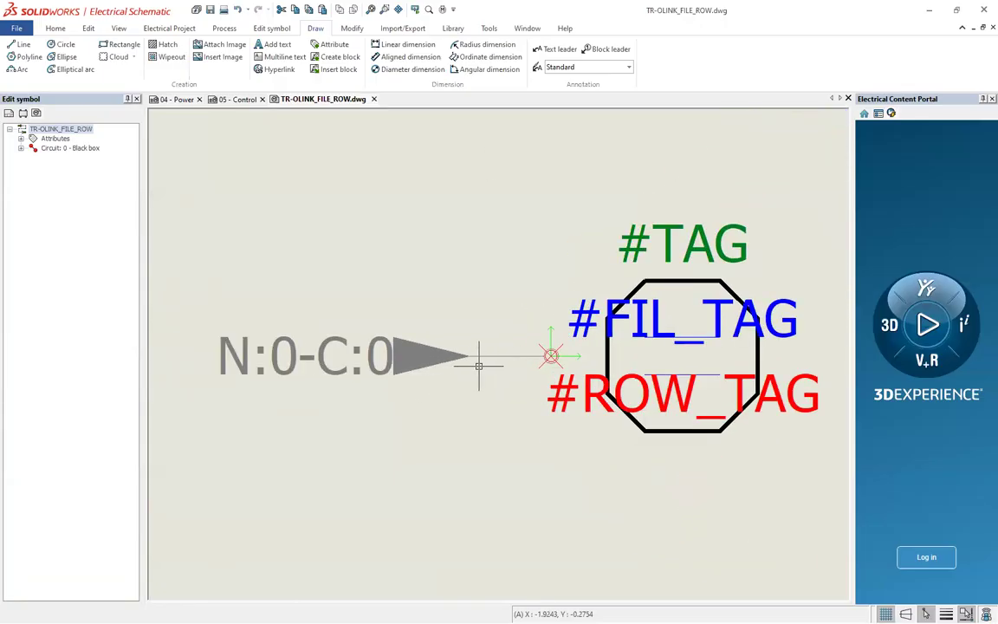
{"action": "scroll", "coordinate": [481, 357], "scroll_direction": "down", "scroll_amount": 2}
{"action": "scroll", "coordinate": [516, 357], "scroll_direction": "up", "scroll_amount": 1}
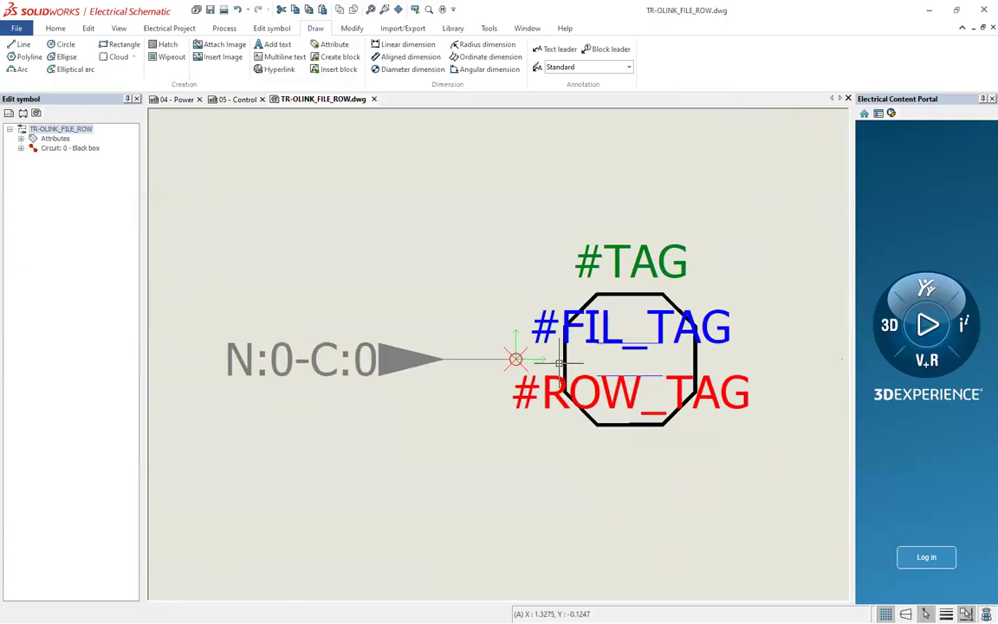
{"action": "left_click", "coordinate": [234, 99]}
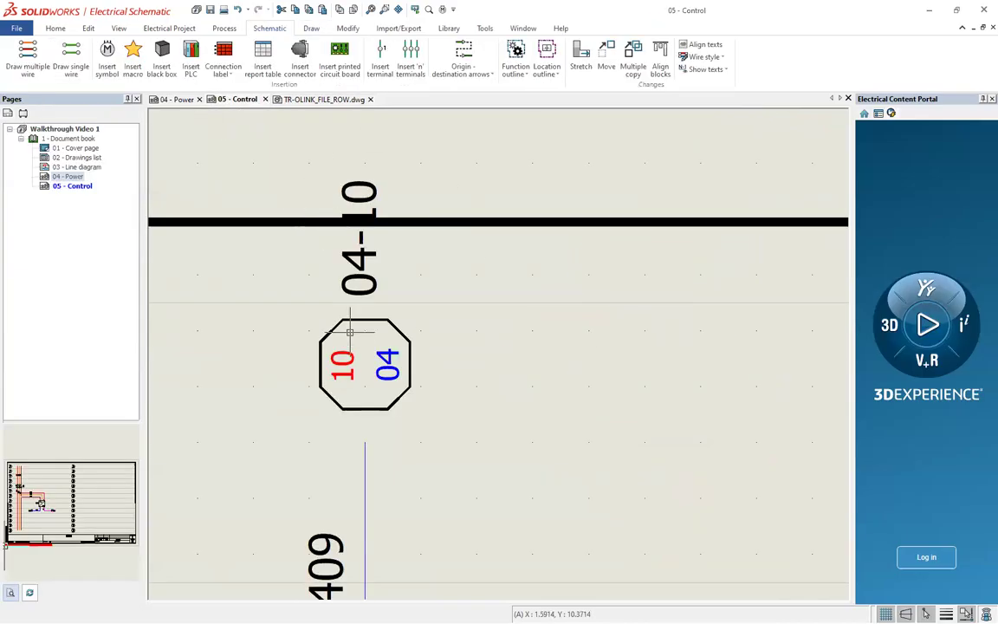
{"action": "left_click", "coordinate": [320, 98]}
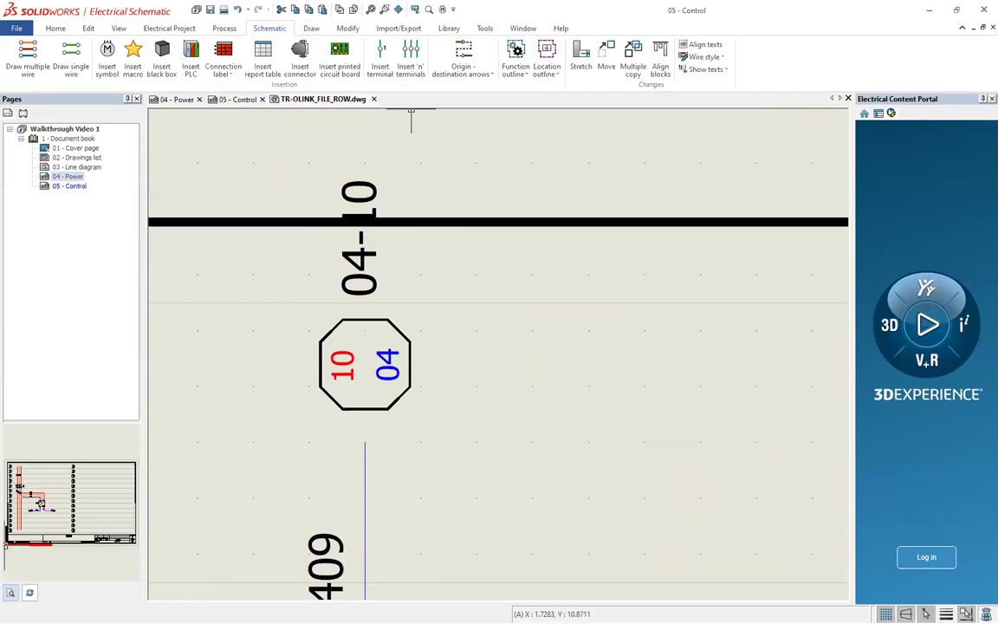
{"action": "scroll", "coordinate": [612, 398], "scroll_direction": "down", "scroll_amount": 1}
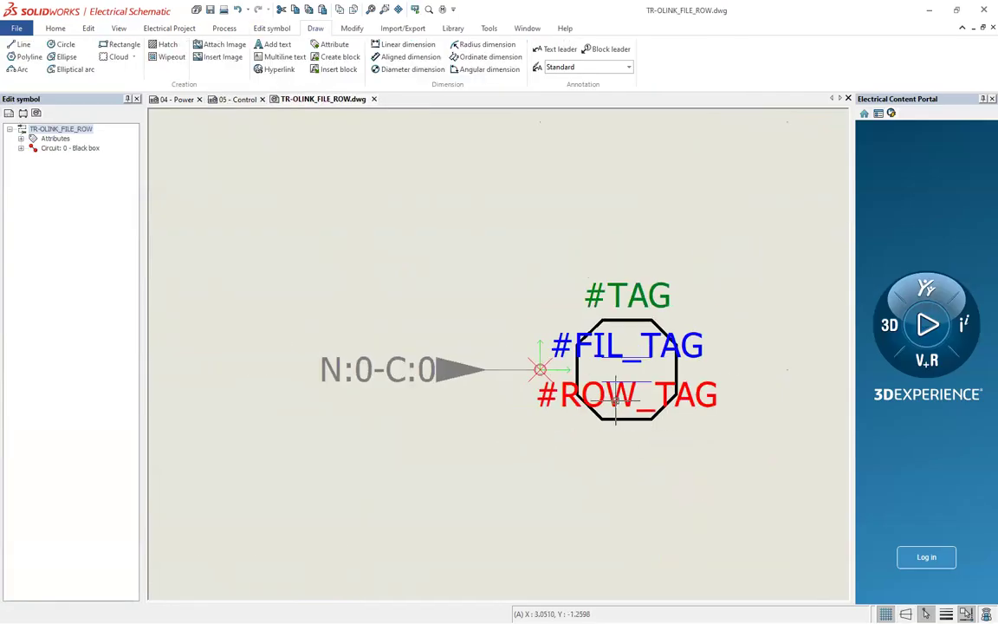
- Move the octagon with its inner lines and tag, file and row attributes from its left edge midpoint to the coordinates 0,0
{"action": "scroll", "coordinate": [631, 345], "scroll_direction": "up", "scroll_amount": 2}
{"action": "left_click_drag", "start_coordinate": [776, 535], "coordinate": [525, 195]}
{"action": "scroll", "coordinate": [407, 407], "scroll_direction": "down", "scroll_amount": 2}
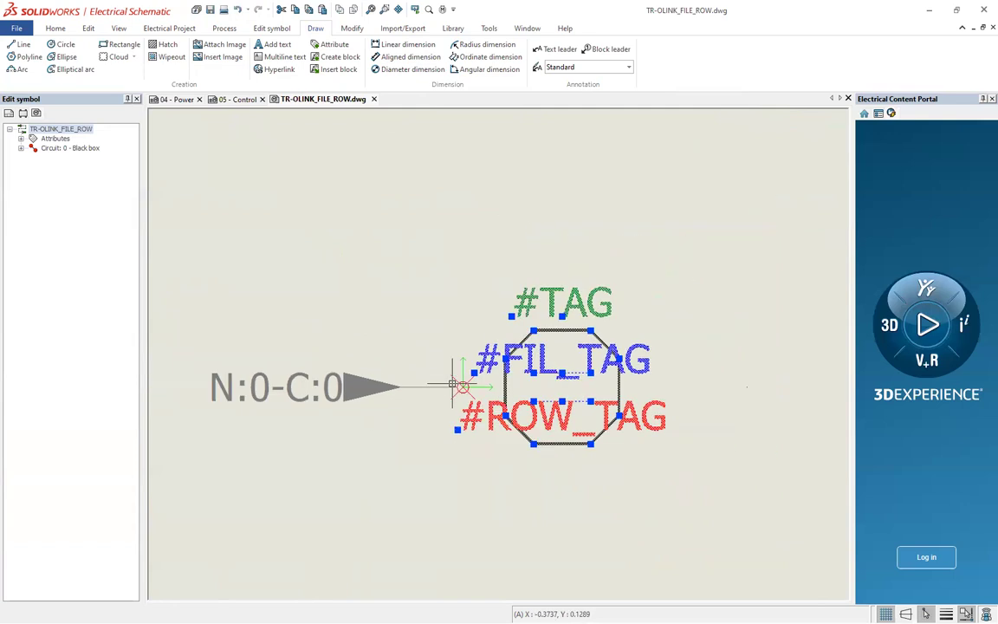
{"action": "scroll", "coordinate": [280, 385], "scroll_direction": "up", "scroll_amount": 2}
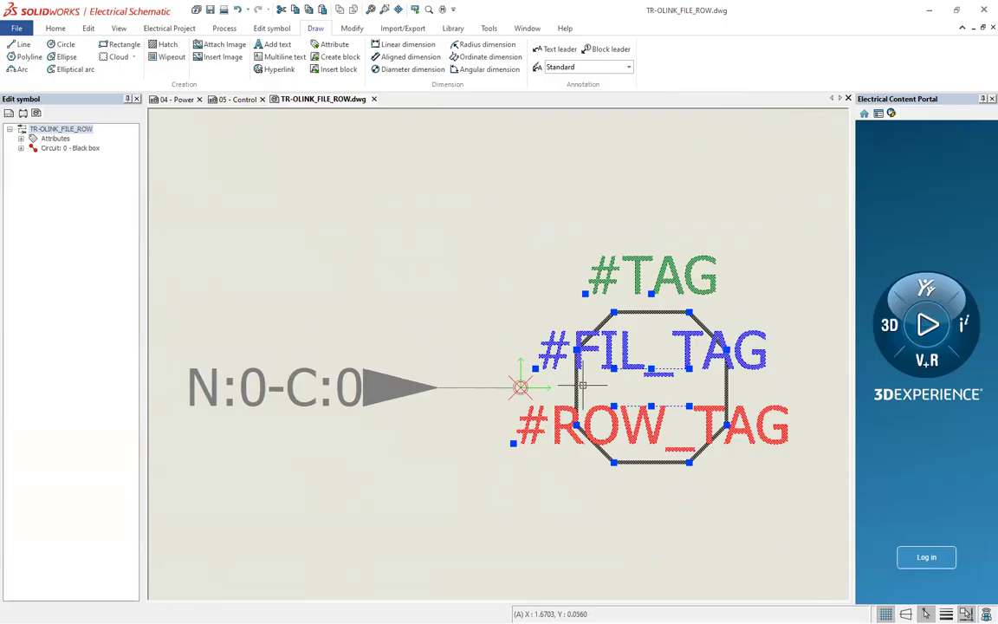
{"action": "scroll", "coordinate": [572, 400], "scroll_direction": "down", "scroll_amount": 3}
{"action": "scroll", "coordinate": [574, 390], "scroll_direction": "up", "scroll_amount": 5}
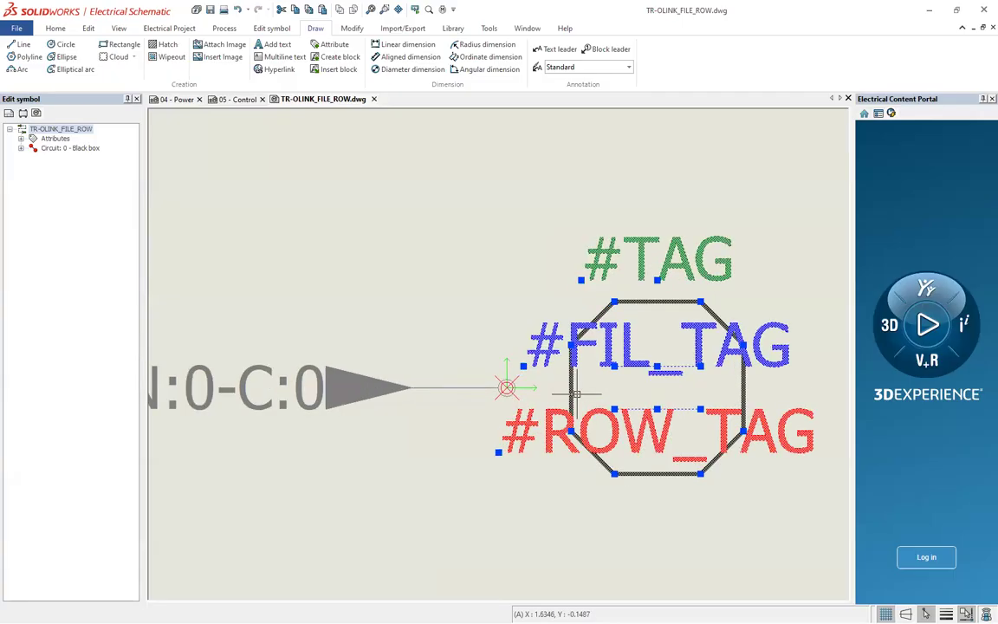
{"action": "left_click", "coordinate": [355, 29]}
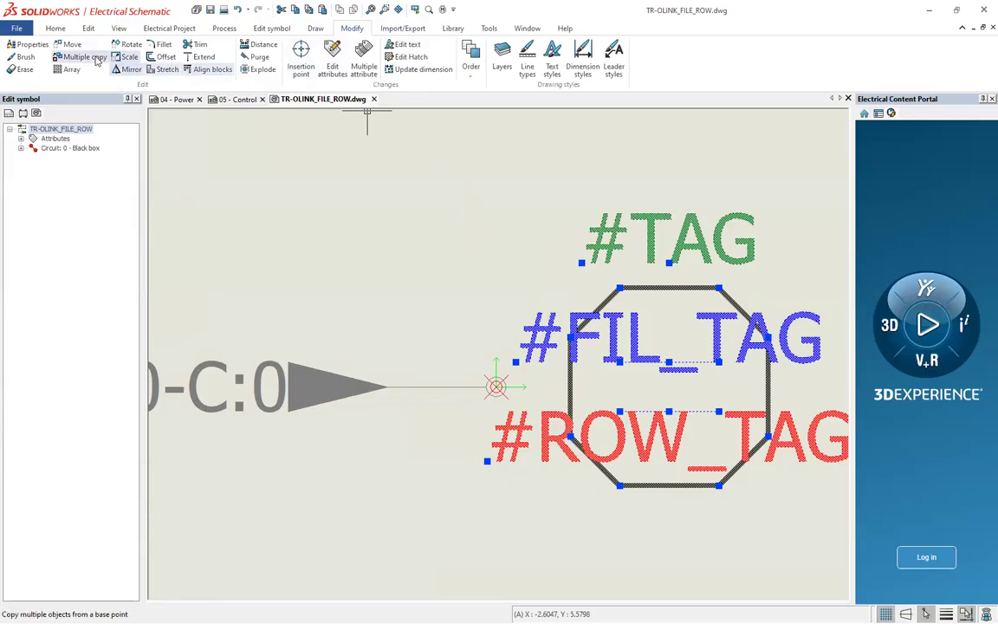
{"action": "left_click", "coordinate": [72, 44]}
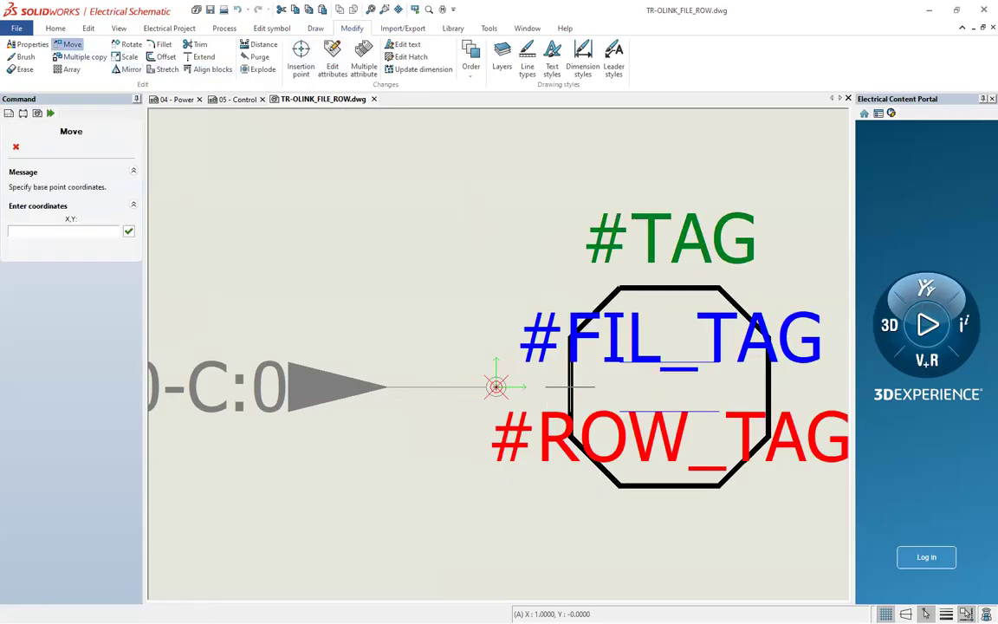
{"action": "scroll", "coordinate": [496, 386], "scroll_direction": "down", "scroll_amount": 1}
{"action": "scroll", "coordinate": [498, 387], "scroll_direction": "up", "scroll_amount": 3}
{"action": "scroll", "coordinate": [591, 386], "scroll_direction": "up", "scroll_amount": 3}
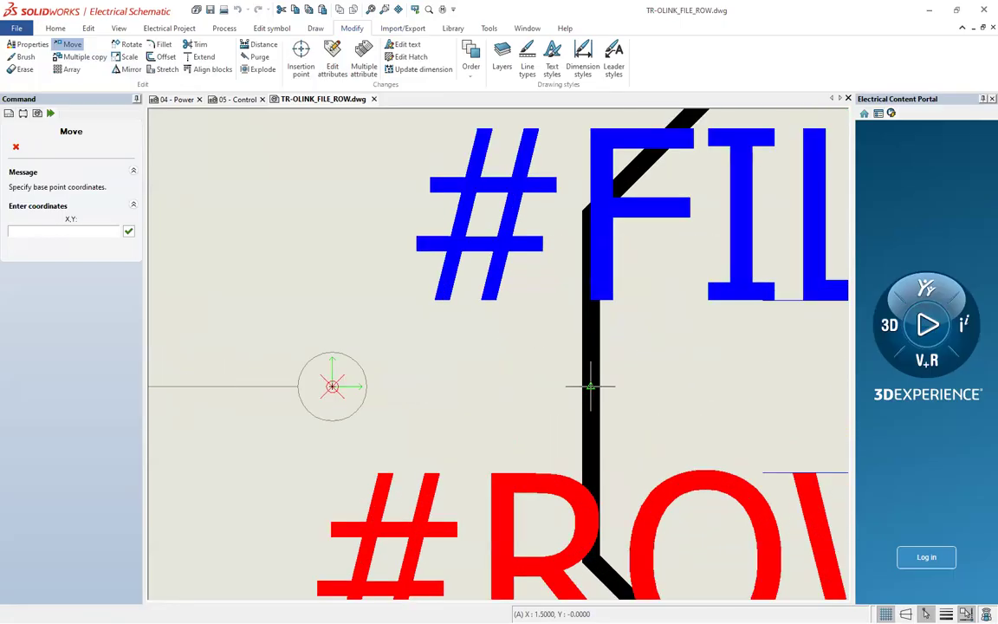
{"action": "scroll", "coordinate": [591, 386], "scroll_direction": "down", "scroll_amount": 3}
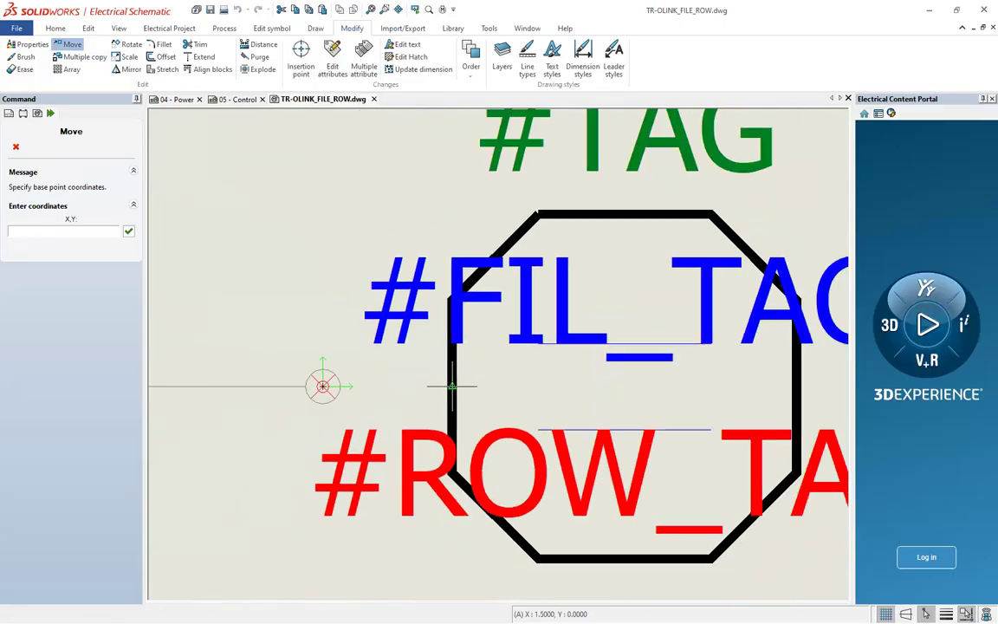
{"action": "scroll", "coordinate": [451, 387], "scroll_direction": "down", "scroll_amount": 3}
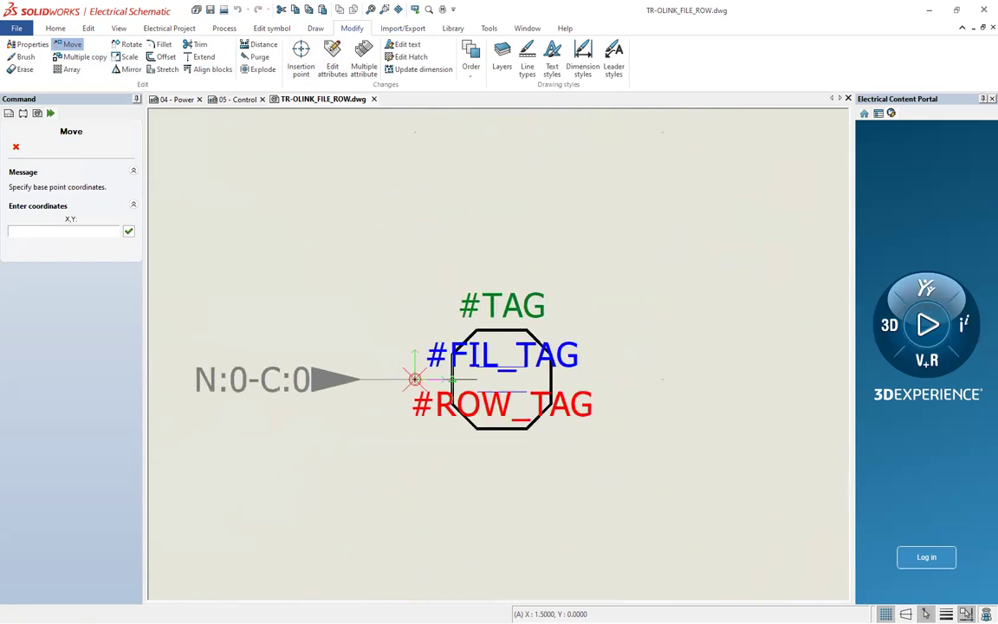
{"action": "scroll", "coordinate": [415, 379], "scroll_direction": "up", "scroll_amount": 3}
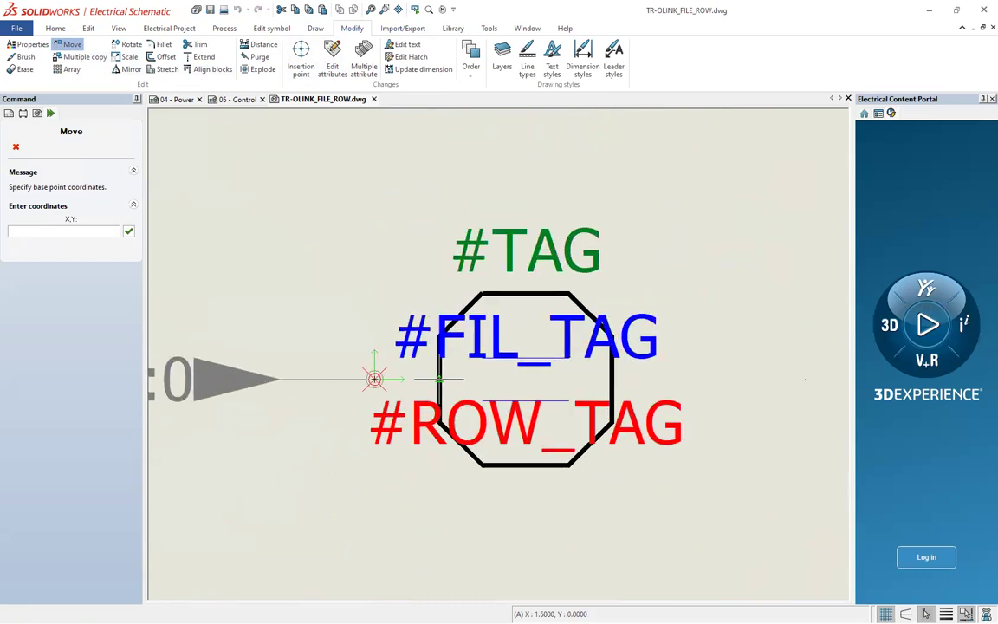
{"action": "left_click", "coordinate": [415, 379]}
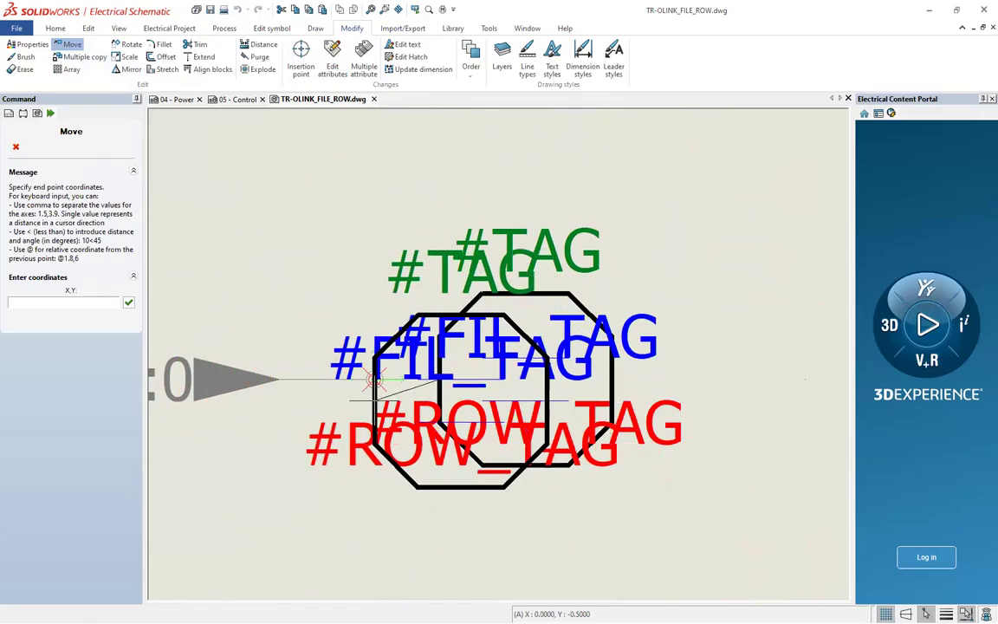
{"action": "left_click", "coordinate": [85, 302]}
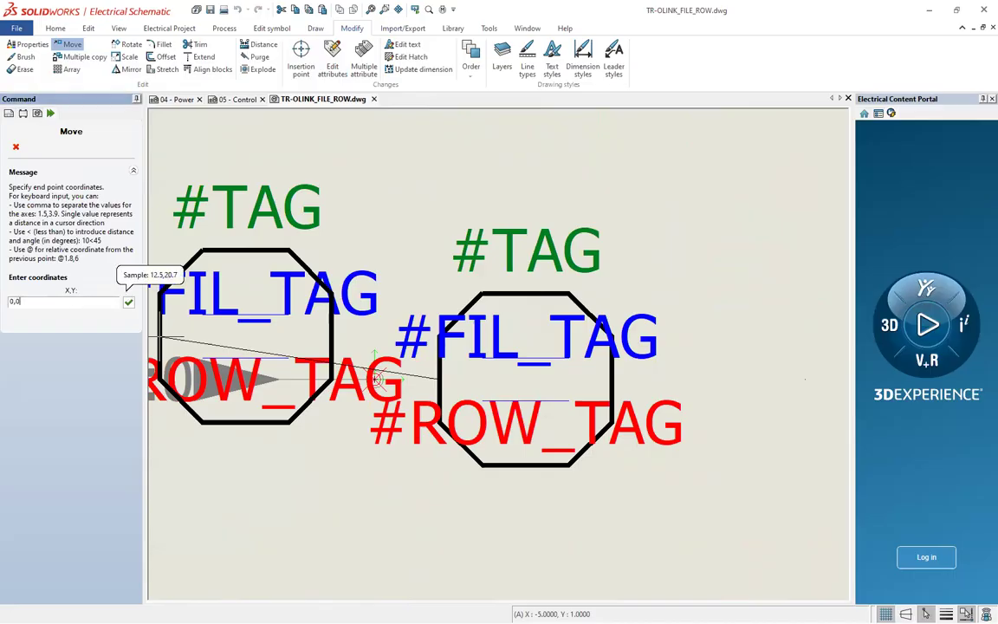
{"action": "left_click", "coordinate": [129, 302]}
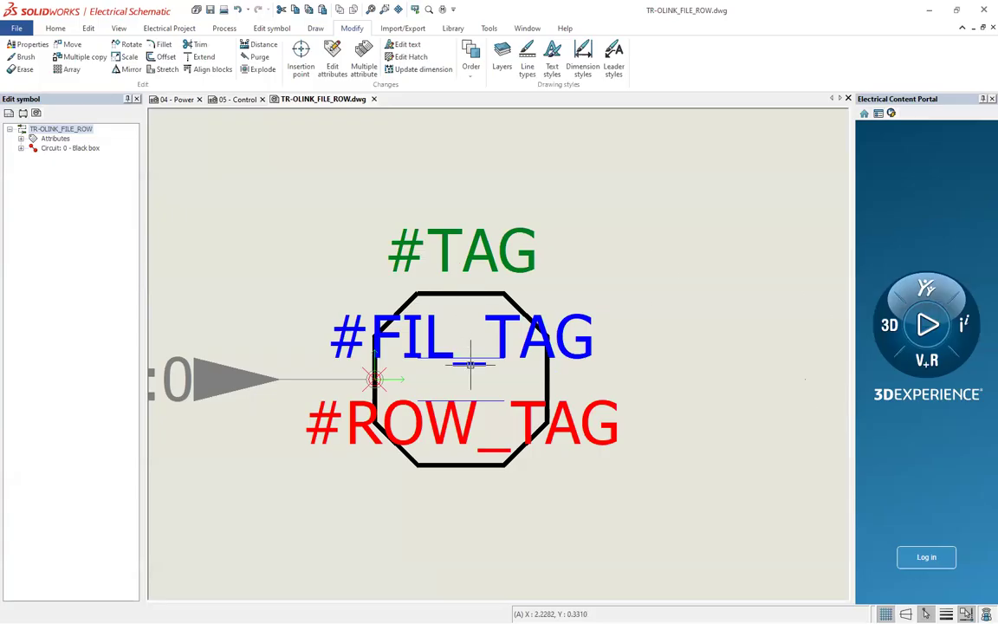
- Update the symbol of the origin arrow on wire 0409 in the 04 - Power drawing, including identical symbols in the current drawing
{"action": "scroll", "coordinate": [520, 356], "scroll_direction": "down", "scroll_amount": 3}
{"action": "scroll", "coordinate": [475, 362], "scroll_direction": "up", "scroll_amount": 2}
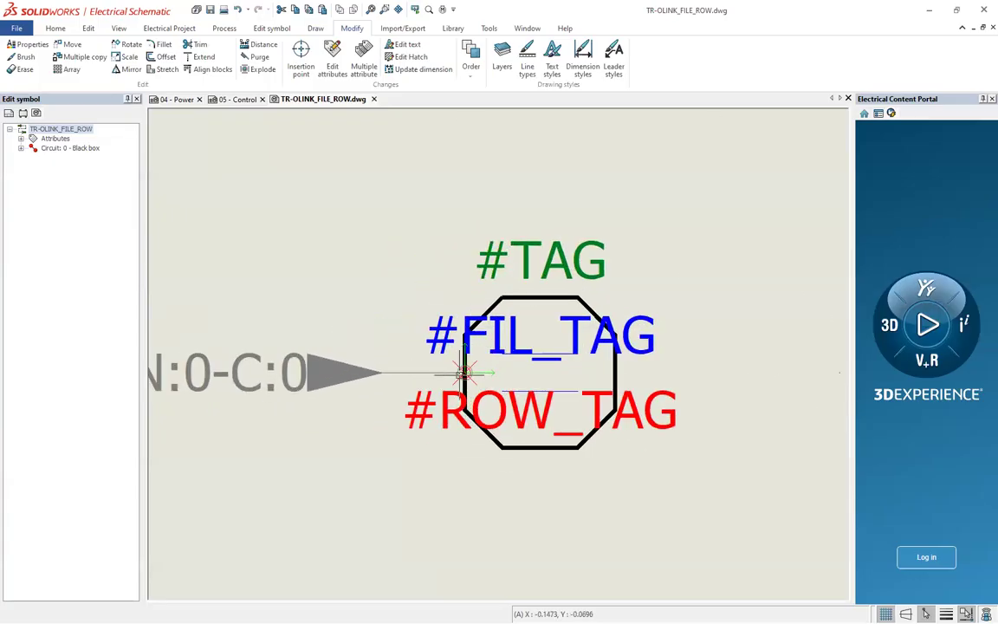
{"action": "scroll", "coordinate": [501, 381], "scroll_direction": "down", "scroll_amount": 1}
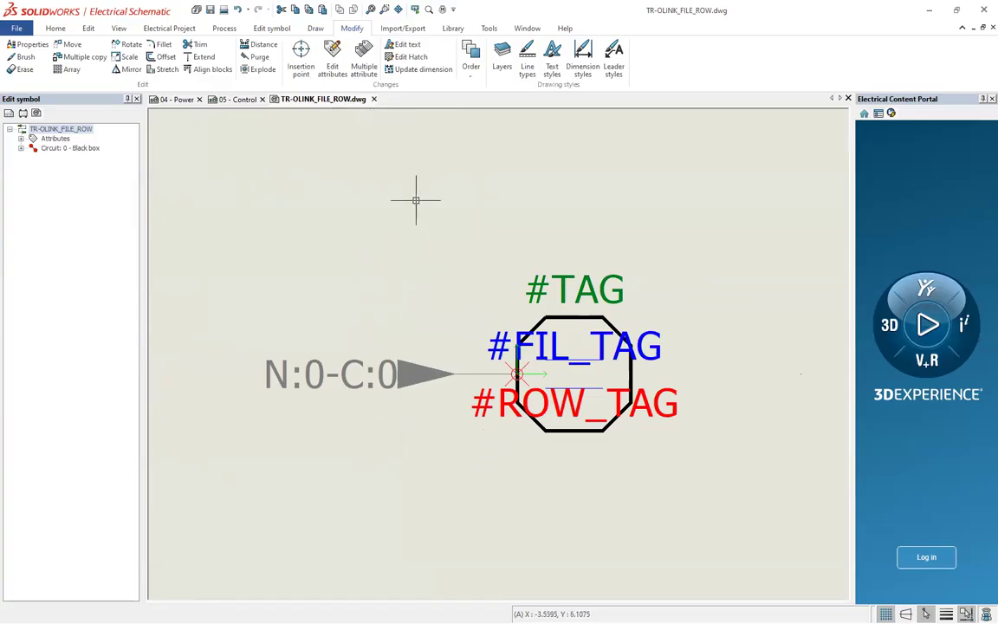
{"action": "left_click", "coordinate": [177, 100]}
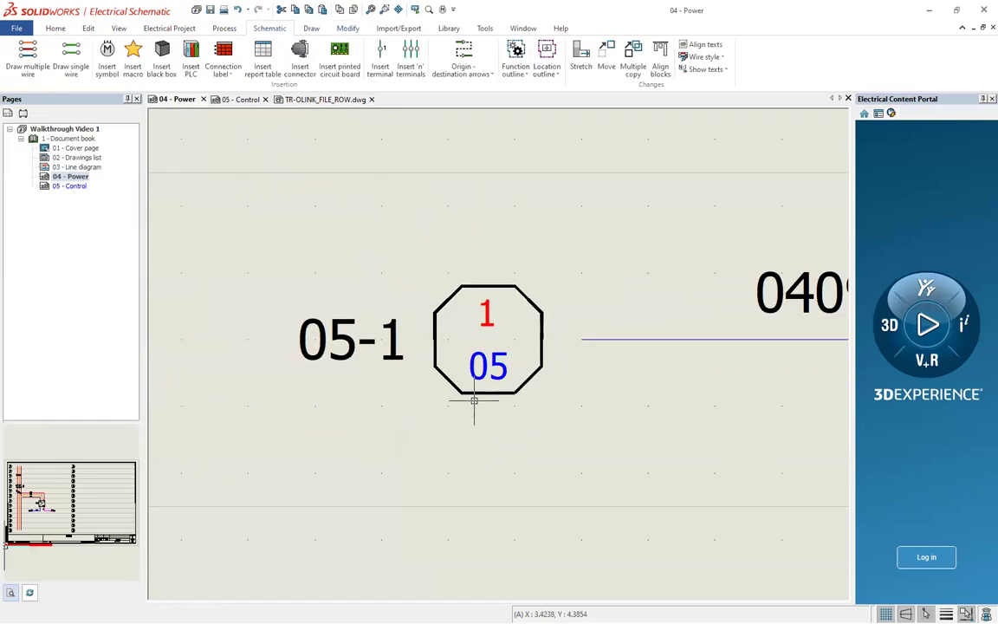
{"action": "right_click", "coordinate": [477, 393]}
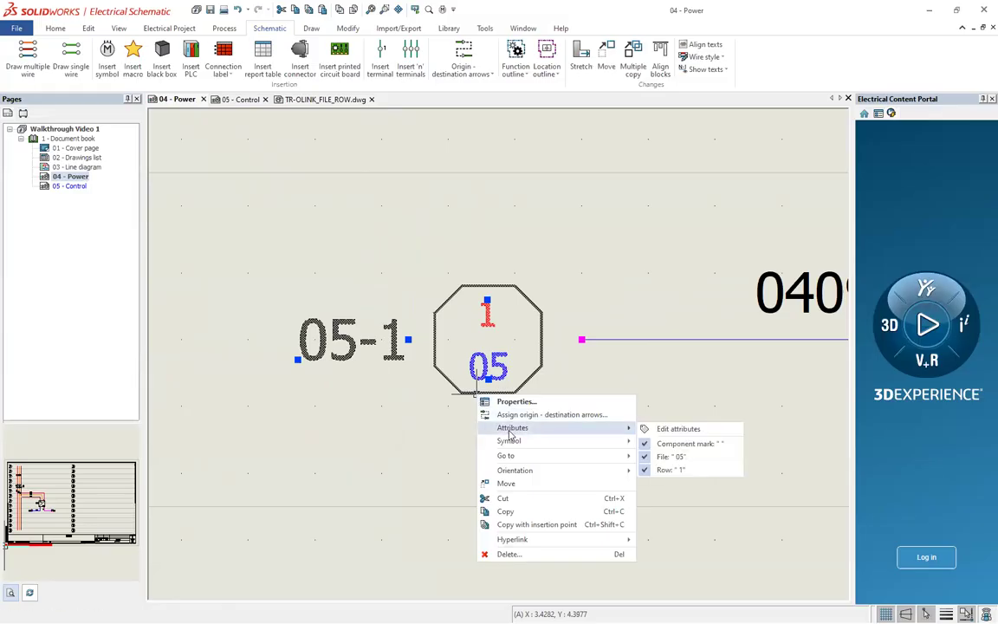
{"action": "mouse_move", "coordinate": [563, 442]}
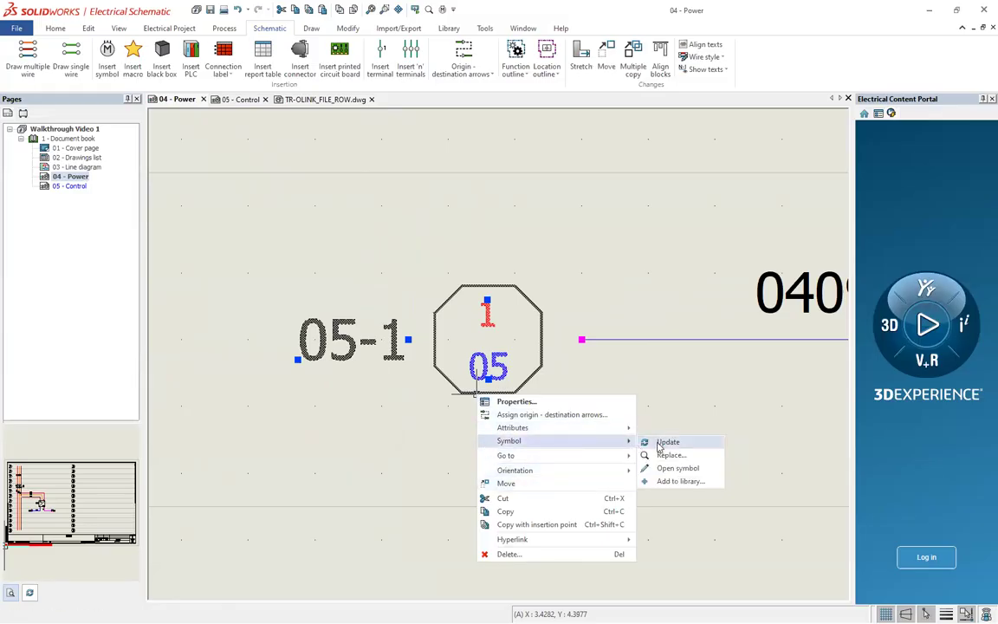
{"action": "left_click", "coordinate": [664, 443]}
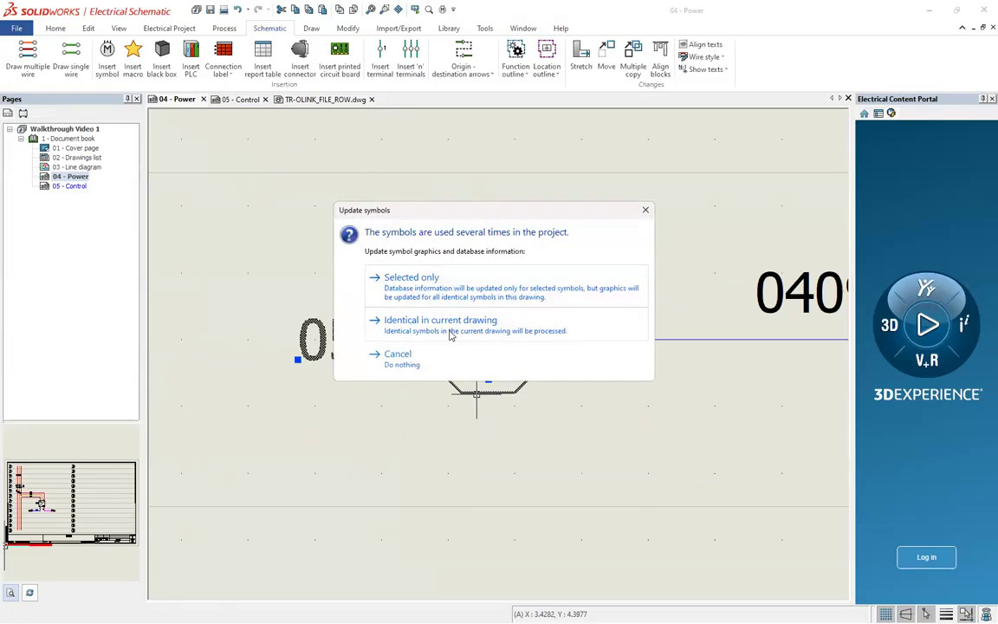
{"action": "left_click", "coordinate": [449, 336]}
- Inspect the updated origin arrows below PS408 and check how the octagon meets the end of wire 1
{"action": "scroll", "coordinate": [555, 430], "scroll_direction": "down", "scroll_amount": 5}
{"action": "scroll", "coordinate": [436, 422], "scroll_direction": "down", "scroll_amount": 2}
{"action": "scroll", "coordinate": [815, 415], "scroll_direction": "up", "scroll_amount": 6}
{"action": "scroll", "coordinate": [682, 435], "scroll_direction": "up", "scroll_amount": 3}
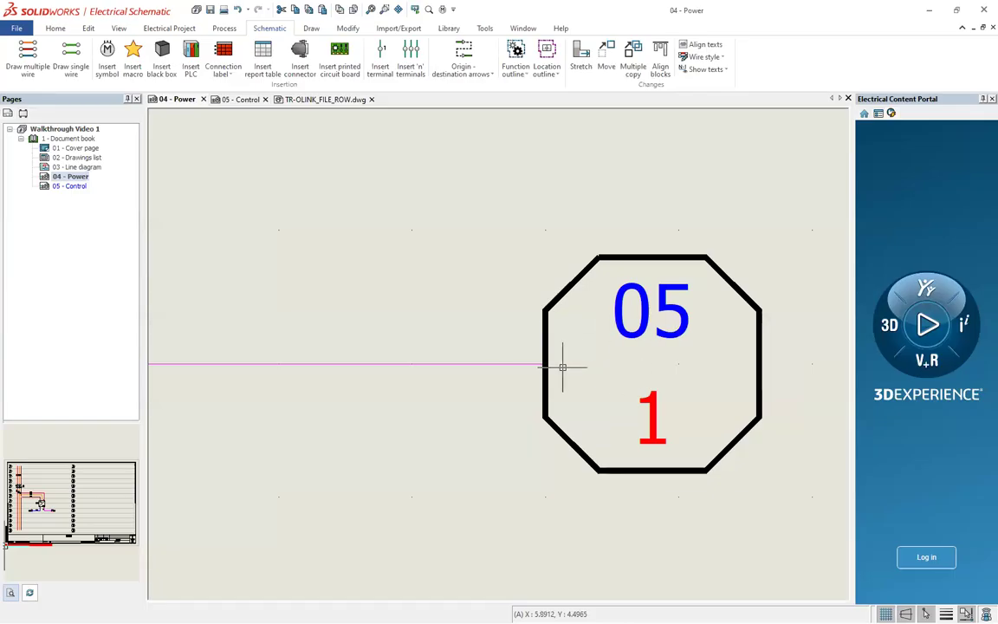
{"action": "scroll", "coordinate": [592, 401], "scroll_direction": "down", "scroll_amount": 6}
{"action": "scroll", "coordinate": [445, 392], "scroll_direction": "down", "scroll_amount": 3}
{"action": "scroll", "coordinate": [289, 208], "scroll_direction": "up", "scroll_amount": 2}
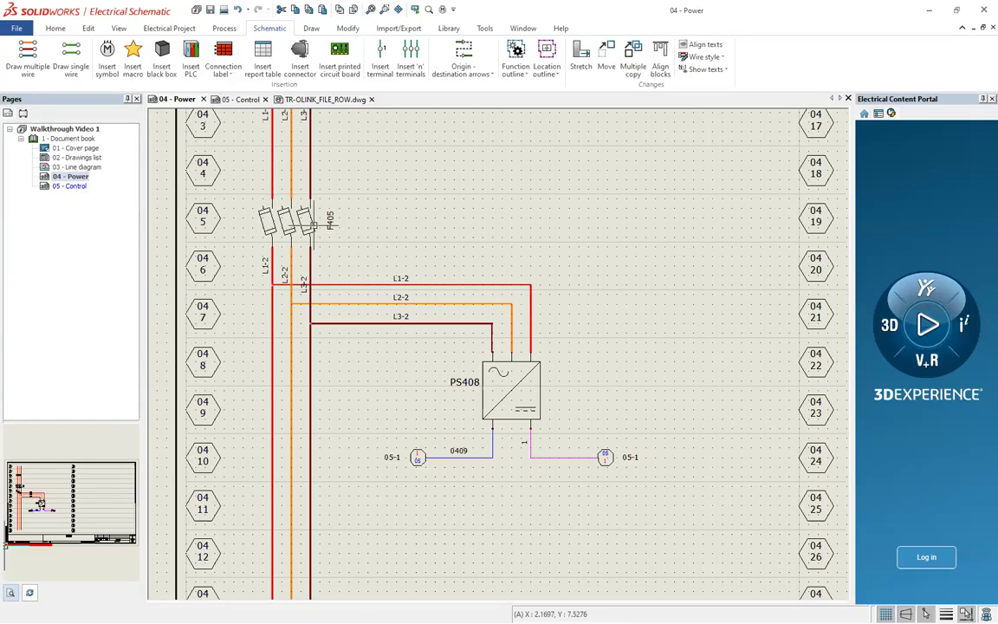
{"action": "scroll", "coordinate": [307, 221], "scroll_direction": "up", "scroll_amount": 2}
{"action": "scroll", "coordinate": [353, 232], "scroll_direction": "down", "scroll_amount": 4}
{"action": "scroll", "coordinate": [290, 186], "scroll_direction": "up", "scroll_amount": 3}
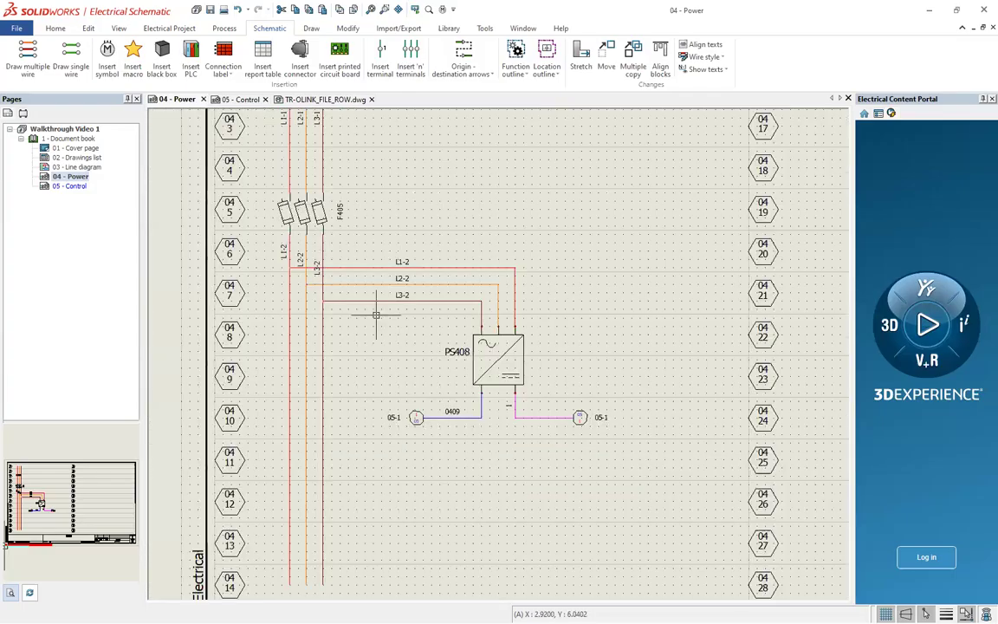
{"action": "scroll", "coordinate": [381, 325], "scroll_direction": "up", "scroll_amount": 1}
{"action": "scroll", "coordinate": [591, 493], "scroll_direction": "up", "scroll_amount": 3}
{"action": "scroll", "coordinate": [680, 428], "scroll_direction": "up", "scroll_amount": 1}
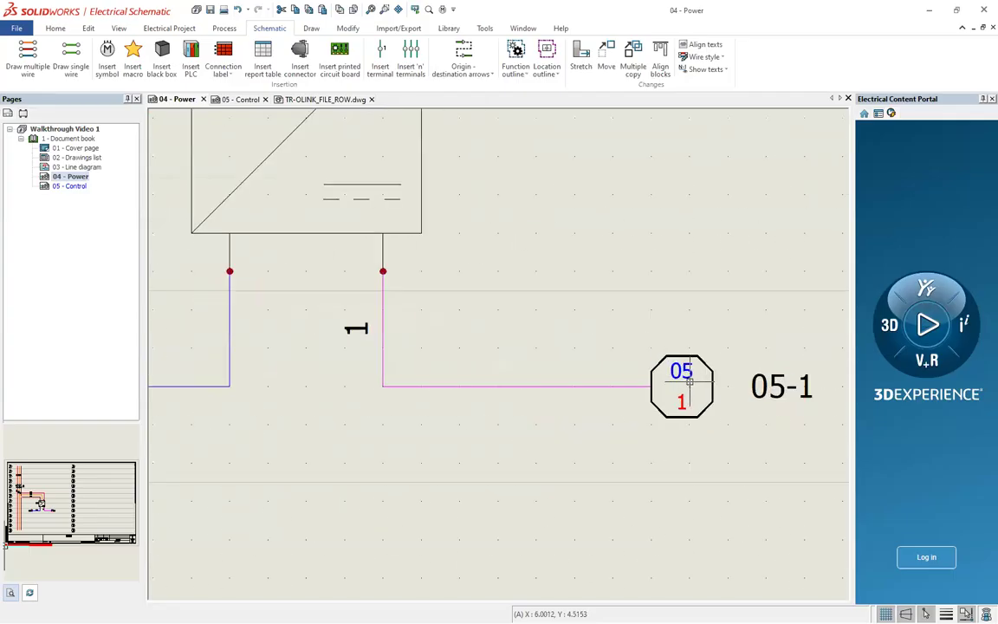
{"action": "scroll", "coordinate": [746, 412], "scroll_direction": "up", "scroll_amount": 2}
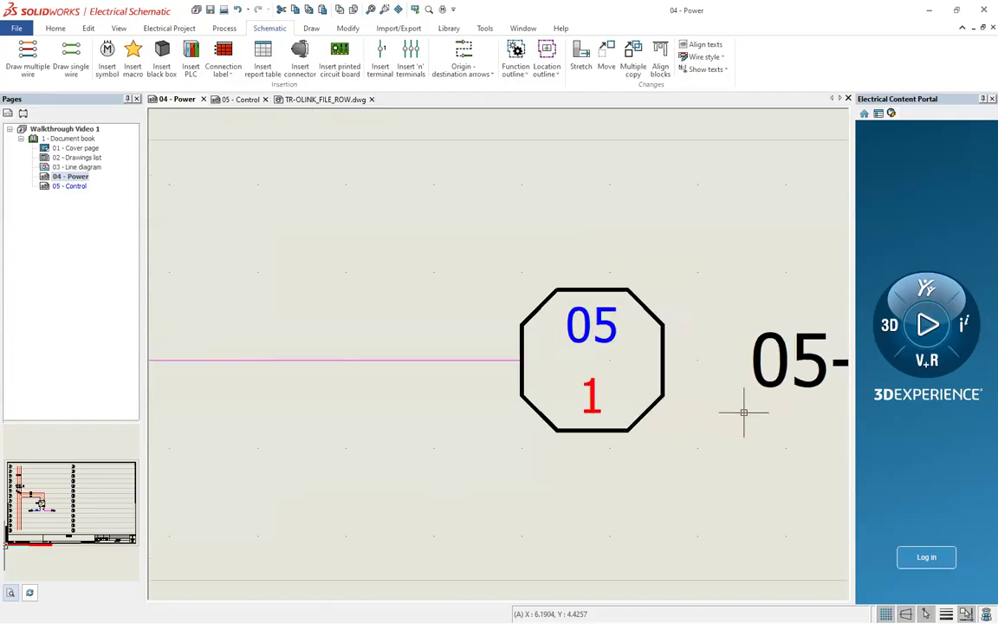
{"action": "scroll", "coordinate": [552, 357], "scroll_direction": "down", "scroll_amount": 1}
{"action": "scroll", "coordinate": [552, 355], "scroll_direction": "up", "scroll_amount": 1}
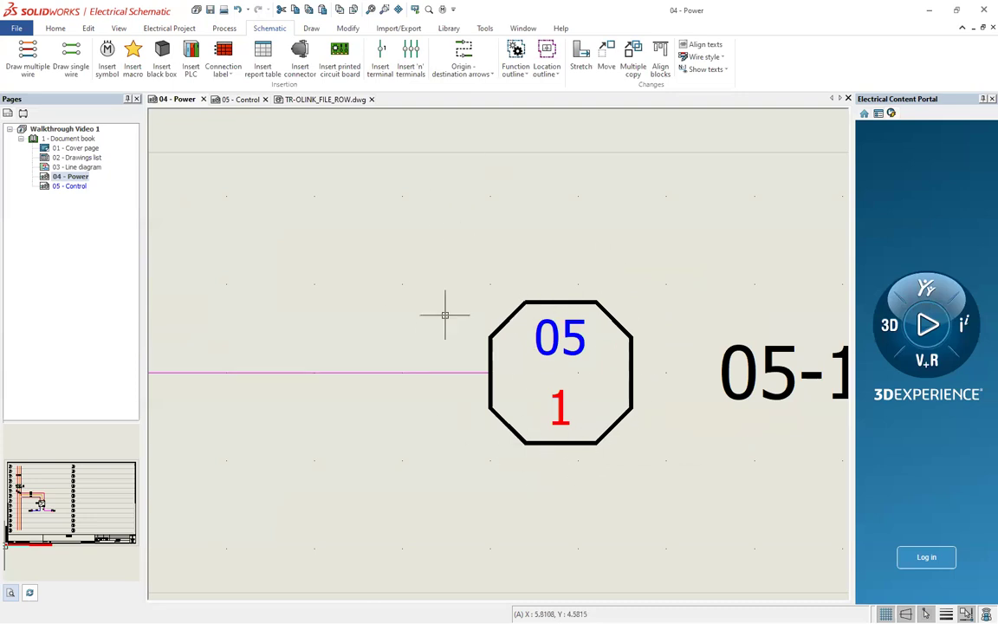
{"action": "scroll", "coordinate": [407, 343], "scroll_direction": "down", "scroll_amount": 2}
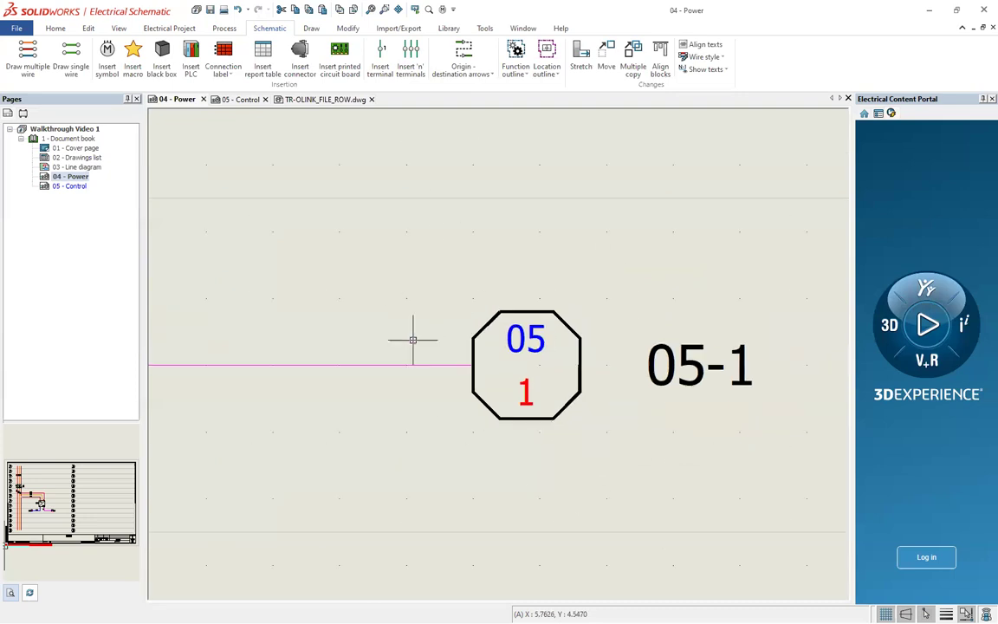
{"action": "scroll", "coordinate": [523, 369], "scroll_direction": "up", "scroll_amount": 1}
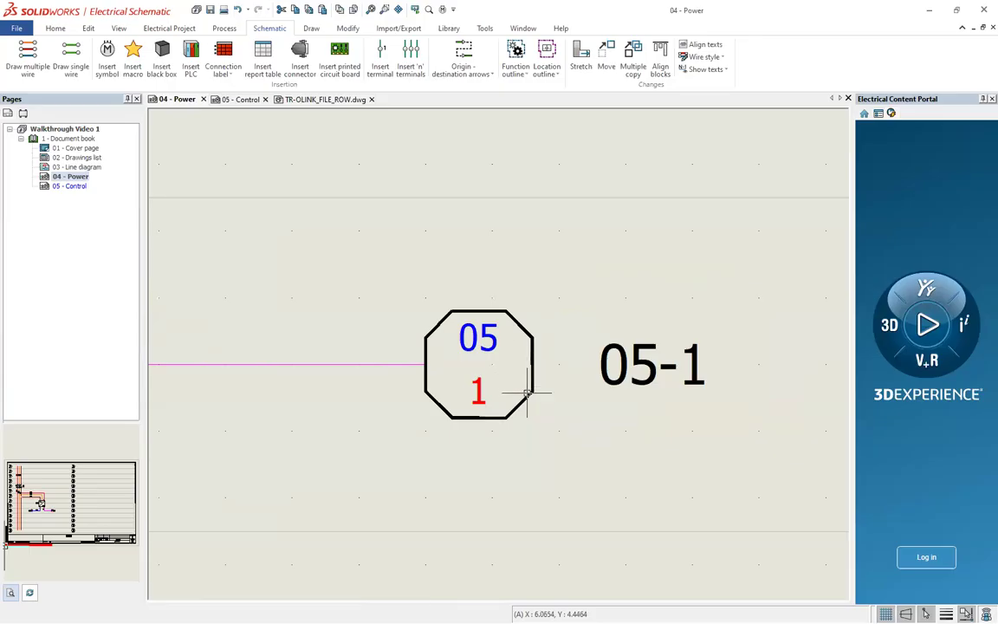
- Try updating the destination arrow on the 05 - Control drawing, applying the update to identical symbols in the current drawing
{"action": "scroll", "coordinate": [398, 358], "scroll_direction": "down", "scroll_amount": 4}
{"action": "scroll", "coordinate": [269, 161], "scroll_direction": "up", "scroll_amount": 3}
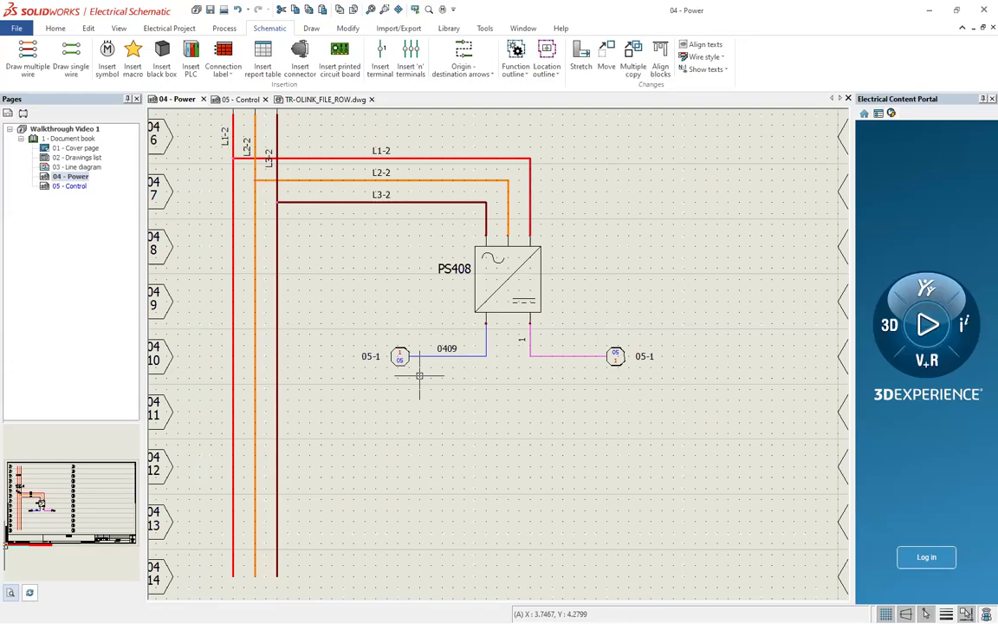
{"action": "left_click", "coordinate": [240, 99]}
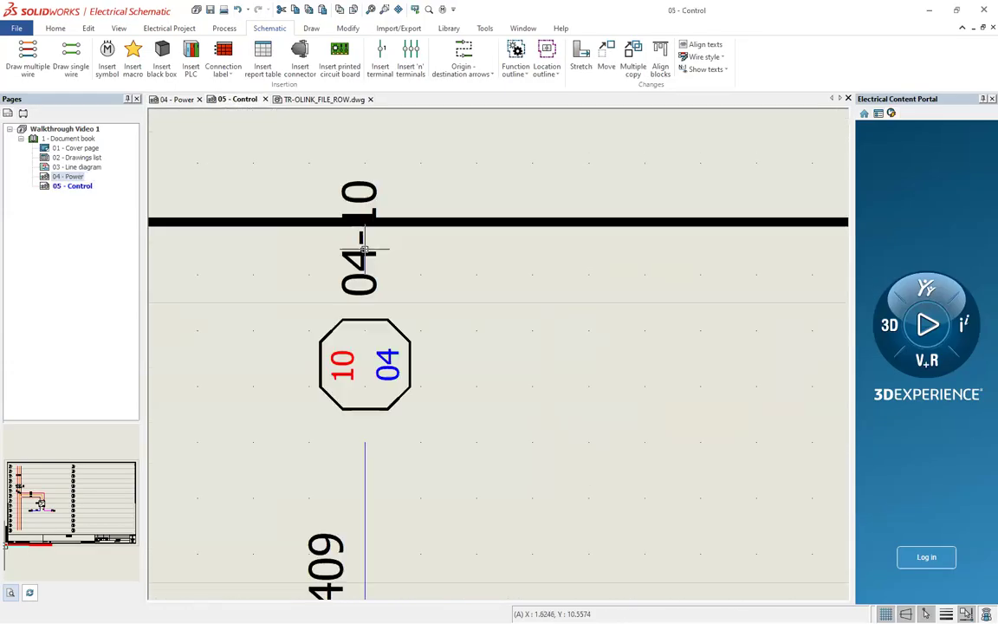
{"action": "right_click", "coordinate": [411, 351]}
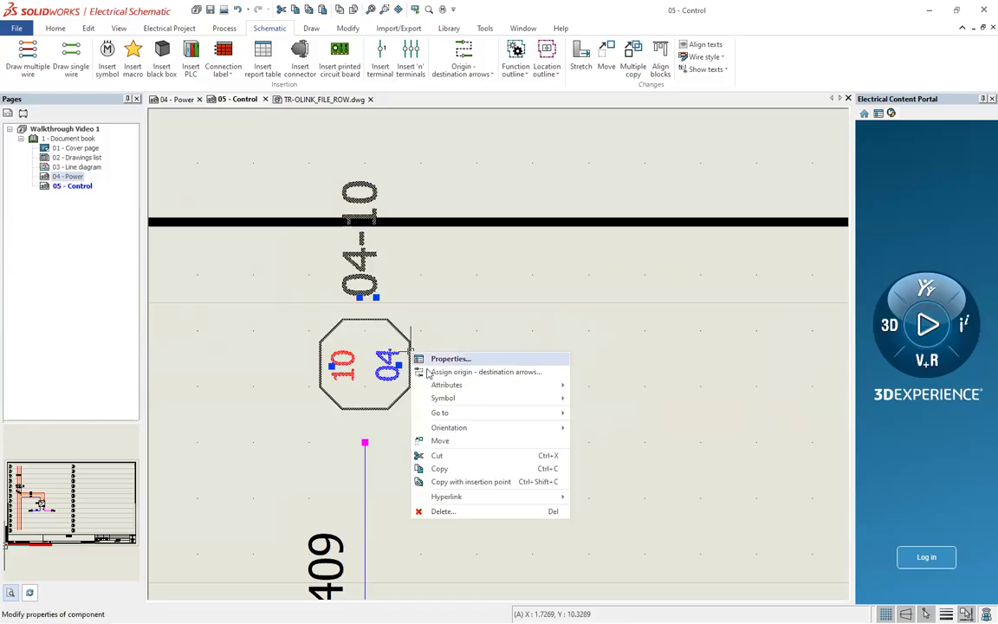
{"action": "mouse_move", "coordinate": [508, 399]}
{"action": "left_click", "coordinate": [599, 400]}
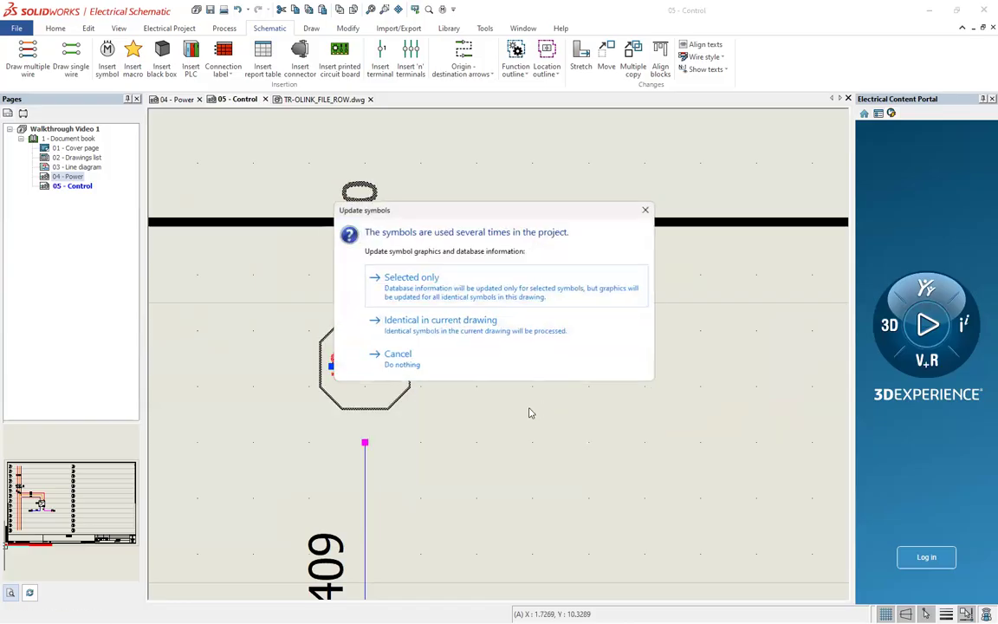
{"action": "left_click", "coordinate": [401, 325]}
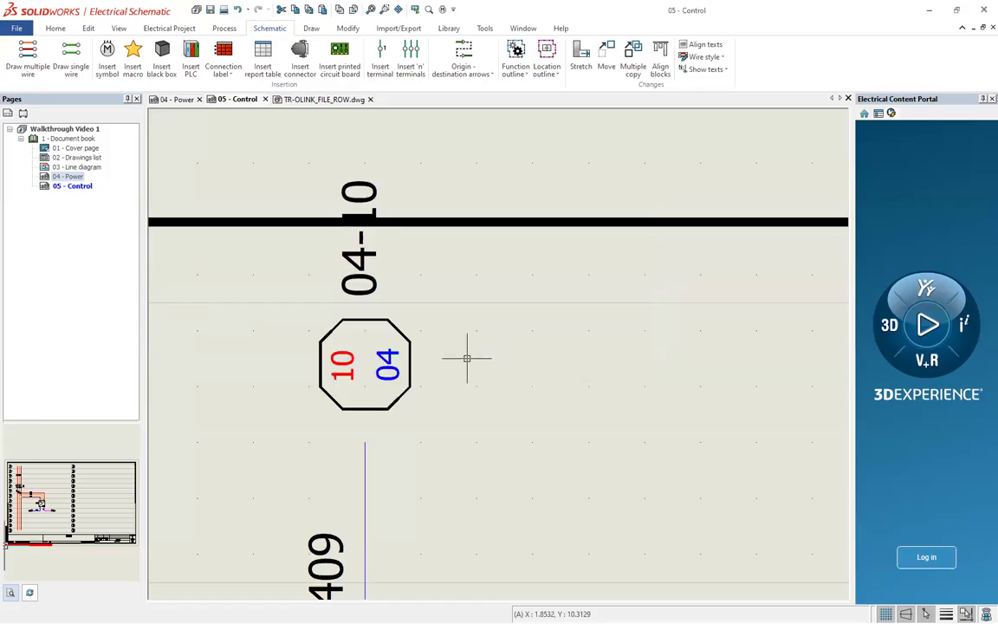
- Compare the arrows on 04 - Power and TR-OLINK_FILE_ROW, and open the 05 - Control destination arrow's symbol for editing
{"action": "scroll", "coordinate": [403, 328], "scroll_direction": "down", "scroll_amount": 2}
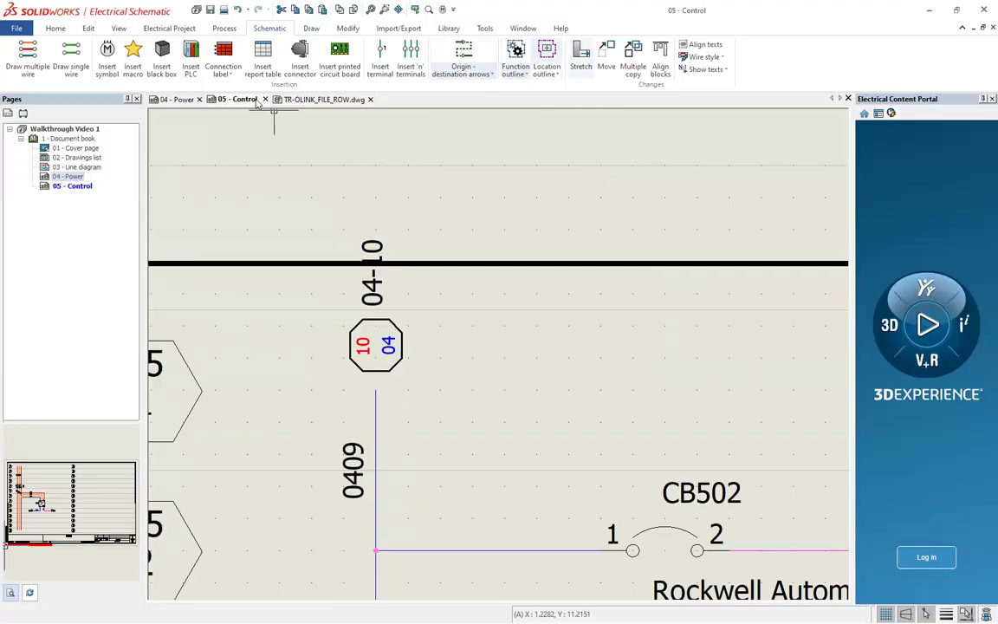
{"action": "left_click", "coordinate": [170, 99]}
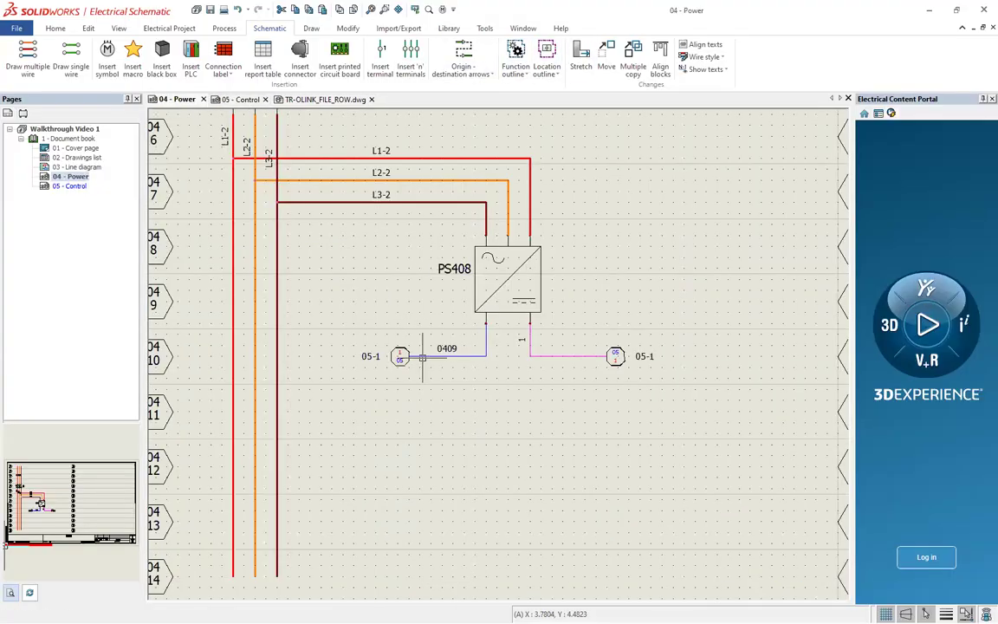
{"action": "left_click", "coordinate": [308, 100]}
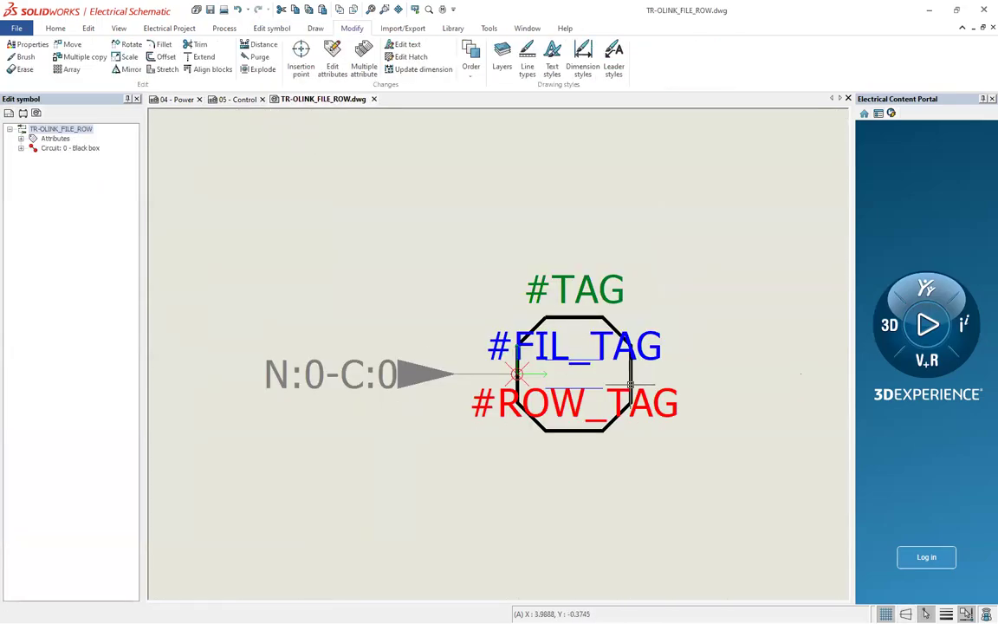
{"action": "left_click", "coordinate": [236, 99]}
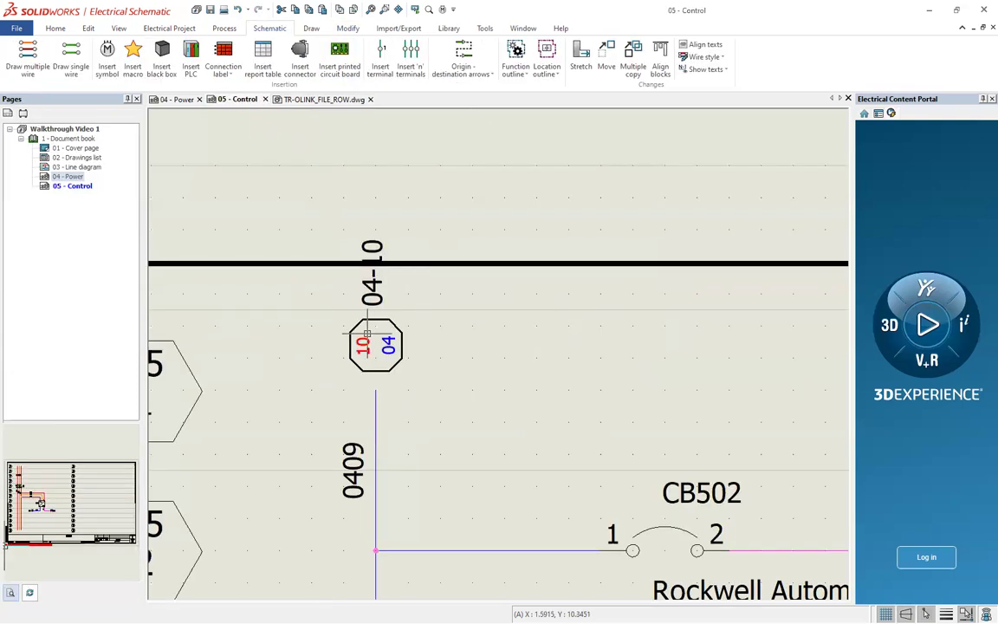
{"action": "scroll", "coordinate": [410, 339], "scroll_direction": "down", "scroll_amount": 1}
{"action": "scroll", "coordinate": [412, 339], "scroll_direction": "up", "scroll_amount": 5}
{"action": "left_click", "coordinate": [414, 339]}
{"action": "right_click", "coordinate": [417, 335]}
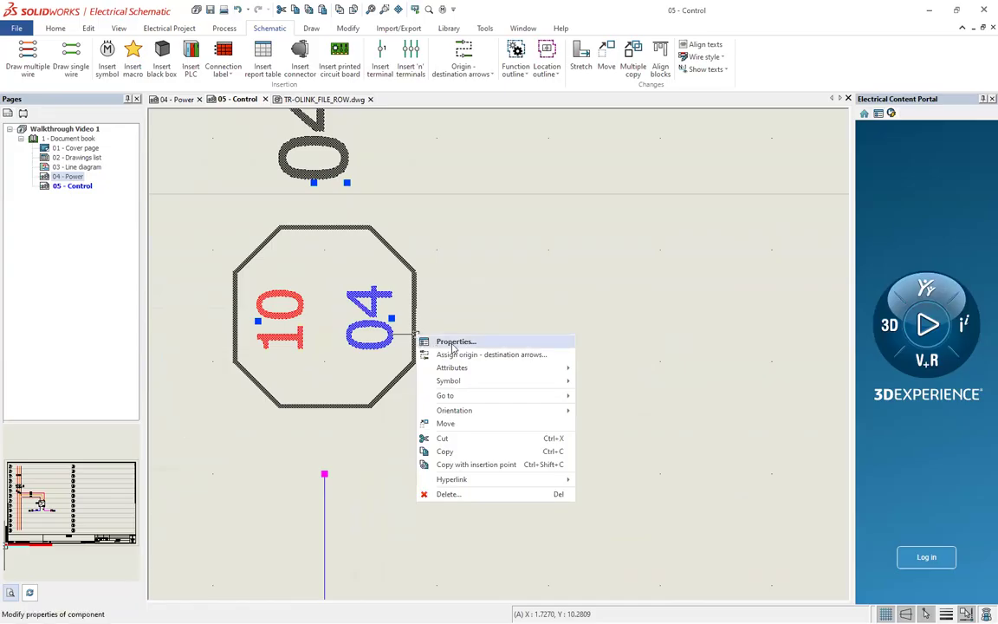
{"action": "mouse_move", "coordinate": [497, 381]}
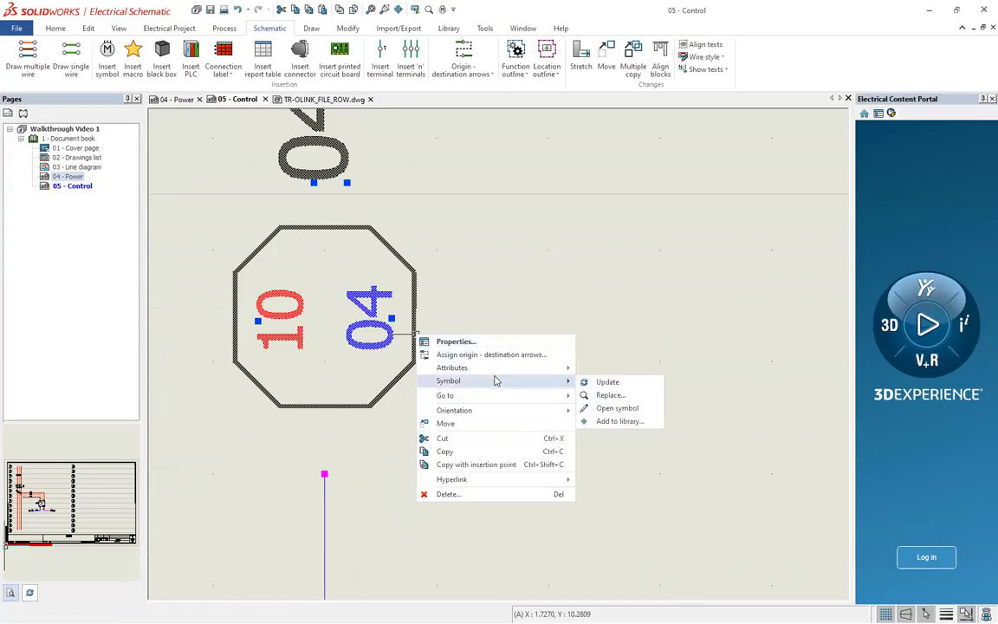
{"action": "left_click", "coordinate": [628, 408]}
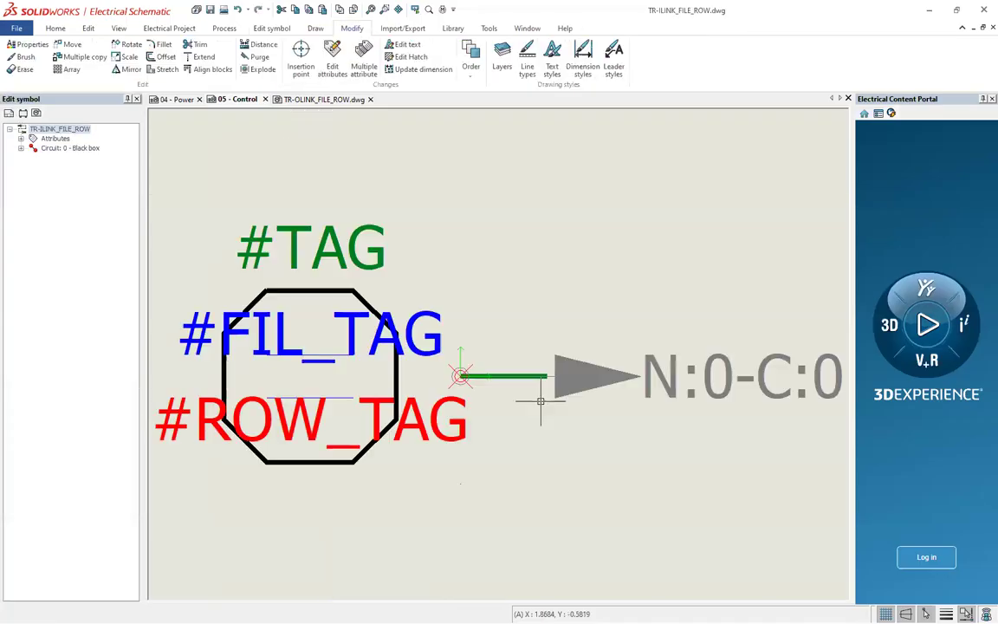
- Delete the thick green line running from the insertion point toward the connection point in the TR-ILINK_FILE_ROW symbol
{"action": "scroll", "coordinate": [486, 364], "scroll_direction": "down", "scroll_amount": 5}
{"action": "scroll", "coordinate": [450, 382], "scroll_direction": "up", "scroll_amount": 7}
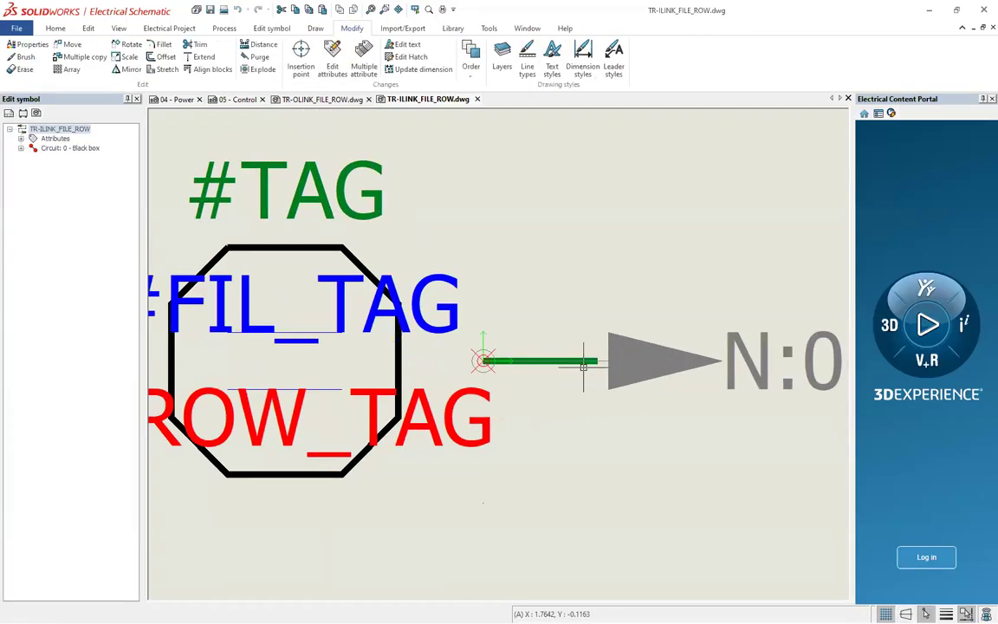
{"action": "scroll", "coordinate": [583, 366], "scroll_direction": "up", "scroll_amount": 6}
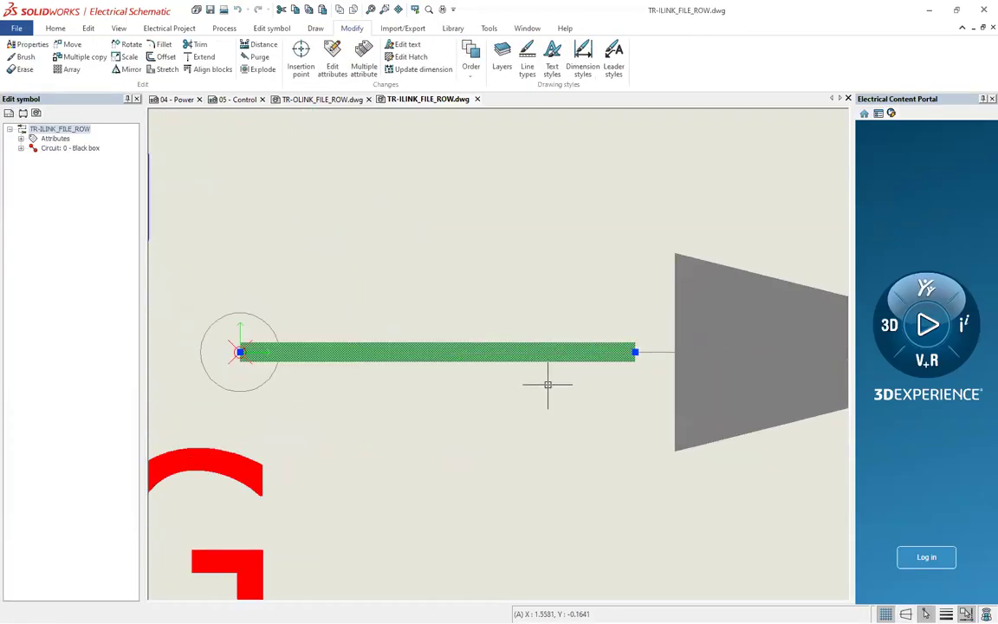
{"action": "scroll", "coordinate": [475, 339], "scroll_direction": "down", "scroll_amount": 5}
{"action": "scroll", "coordinate": [247, 318], "scroll_direction": "down", "scroll_amount": 3}
{"action": "scroll", "coordinate": [188, 284], "scroll_direction": "up", "scroll_amount": 4}
- Move the octagon with its tag attributes and lines from the midpoint of its right edge to coordinates 0,0
{"action": "mouse_move", "coordinate": [459, 508]}
{"action": "left_mouse_down"}
{"action": "mouse_move", "coordinate": [403, 446]}
{"action": "mouse_move", "coordinate": [199, 159]}
{"action": "left_mouse_up"}
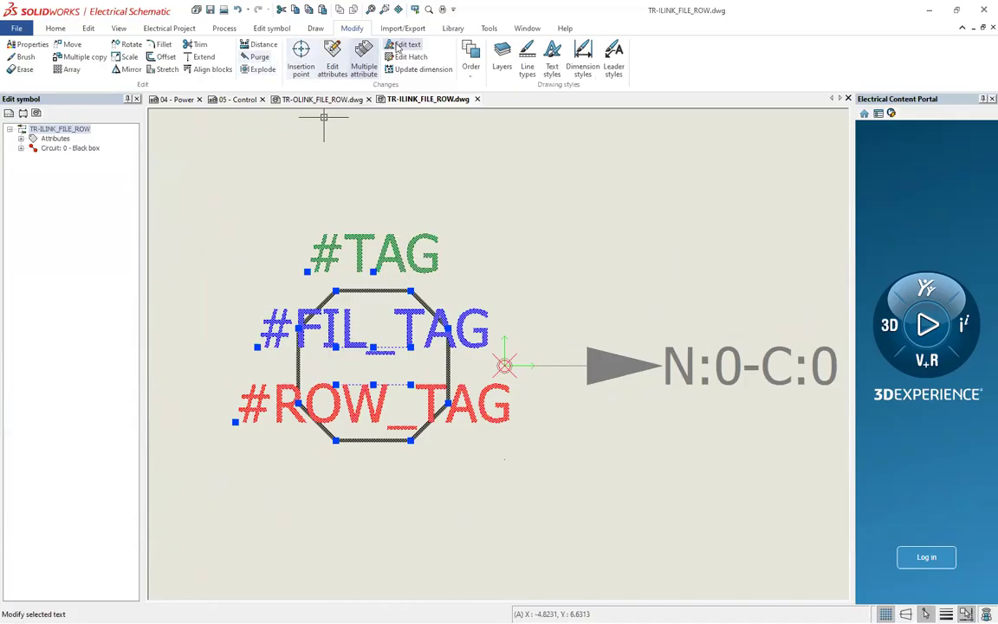
{"action": "left_click", "coordinate": [70, 44]}
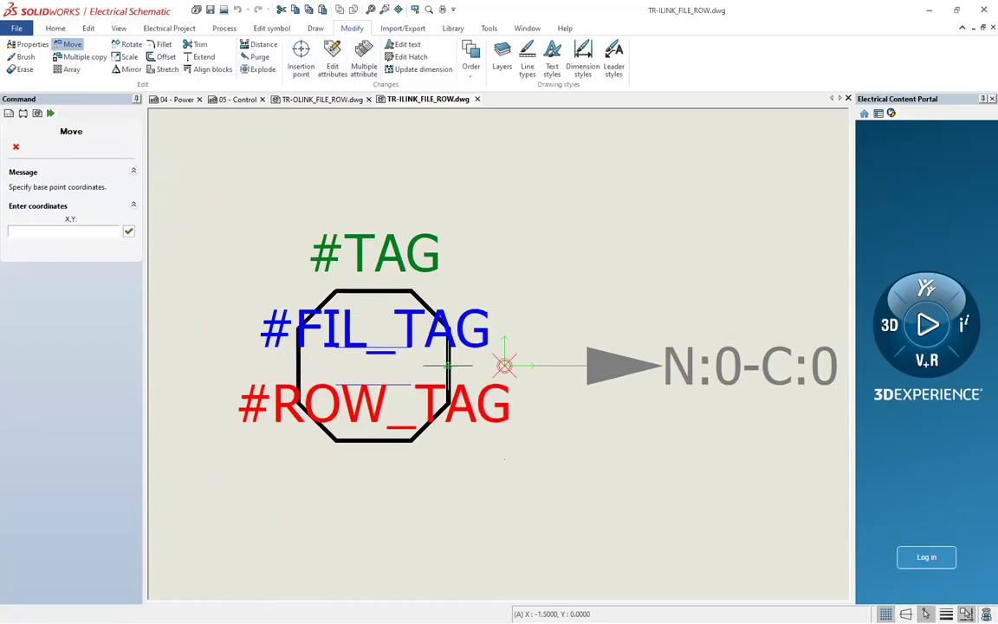
{"action": "left_click", "coordinate": [505, 365]}
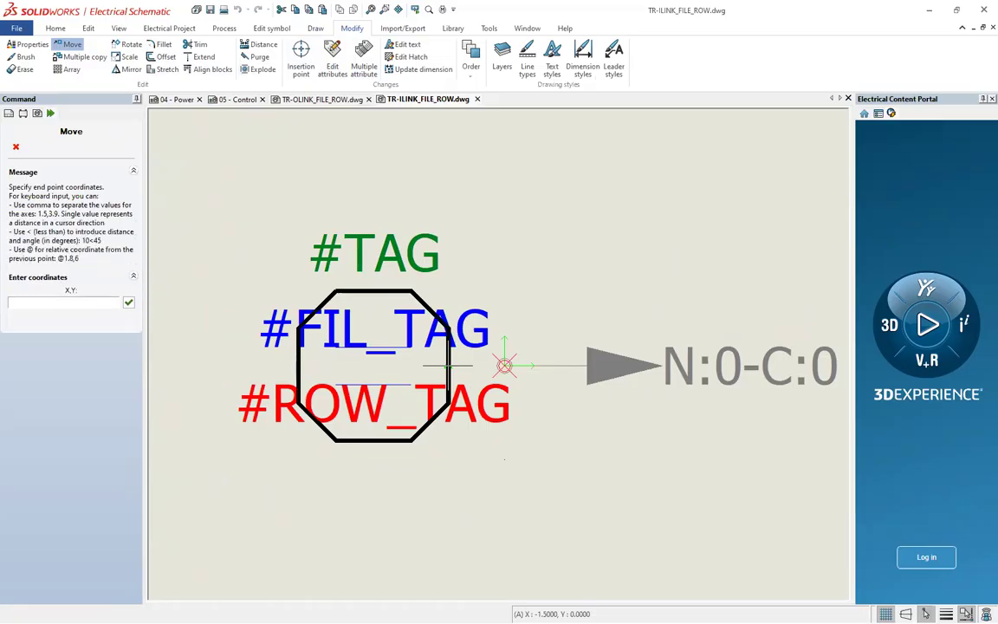
{"action": "left_click", "coordinate": [86, 304]}
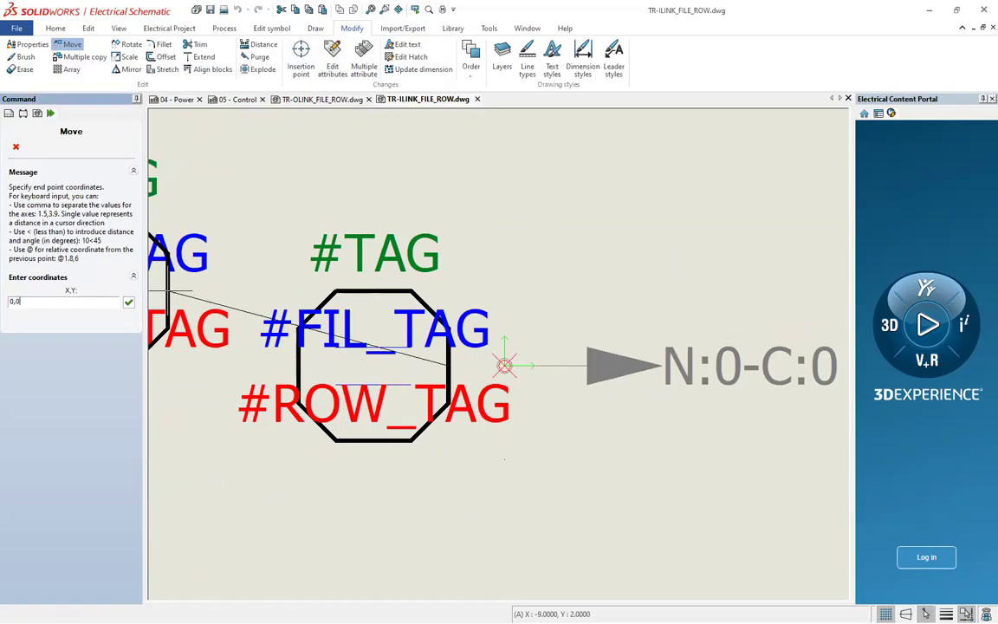
{"action": "type", "text": "0,0"}
{"action": "key", "text": "Return"}
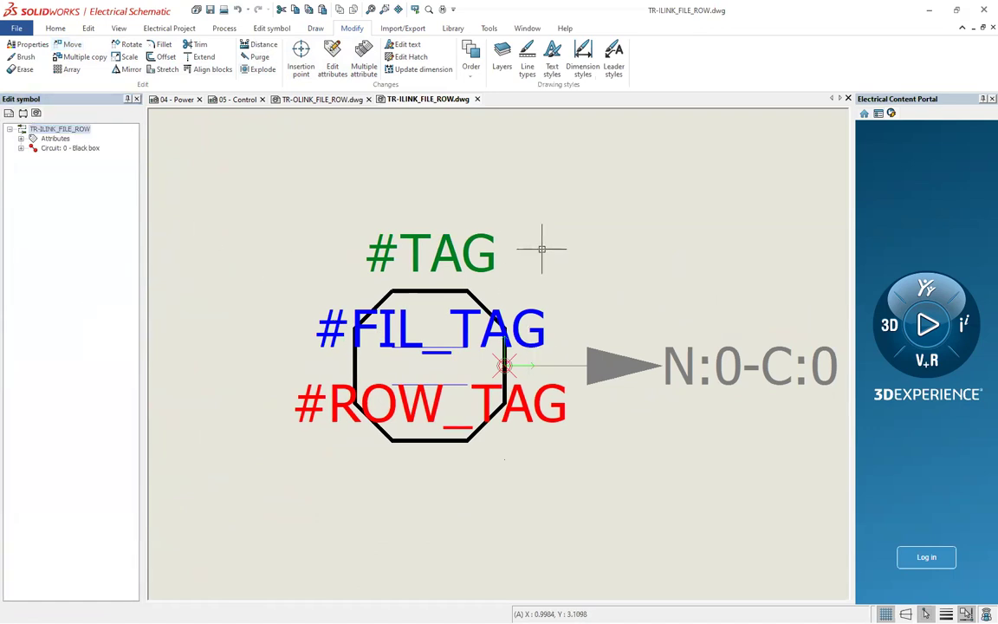
- Close both arrow symbol drawings and update all identical destination arrows in the 05 - Control drawing
{"action": "left_click", "coordinate": [477, 99]}
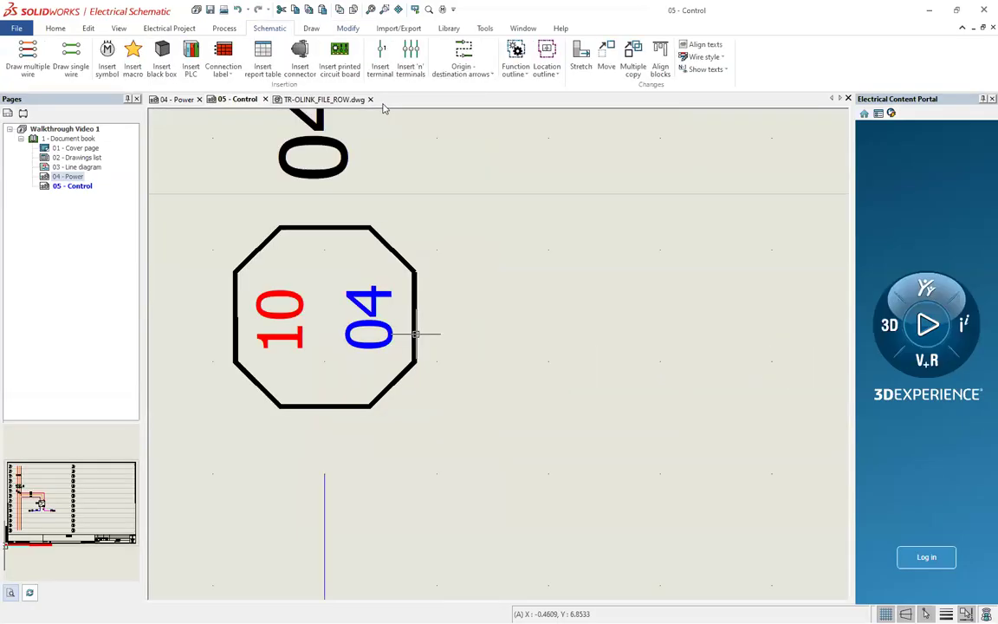
{"action": "left_click", "coordinate": [371, 100]}
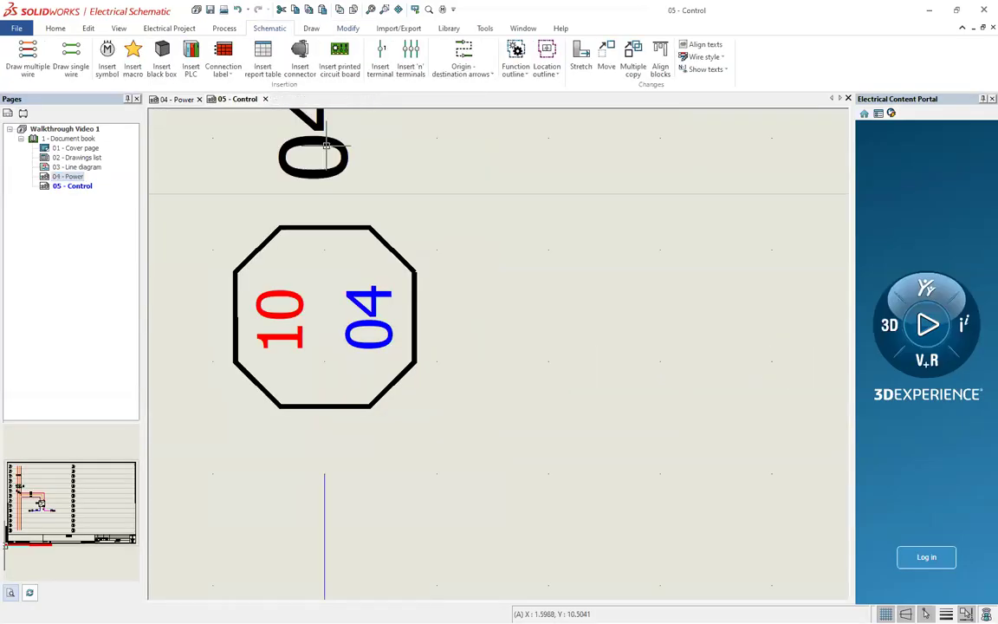
{"action": "left_click", "coordinate": [412, 322]}
{"action": "right_click", "coordinate": [413, 322]}
{"action": "mouse_move", "coordinate": [486, 369]}
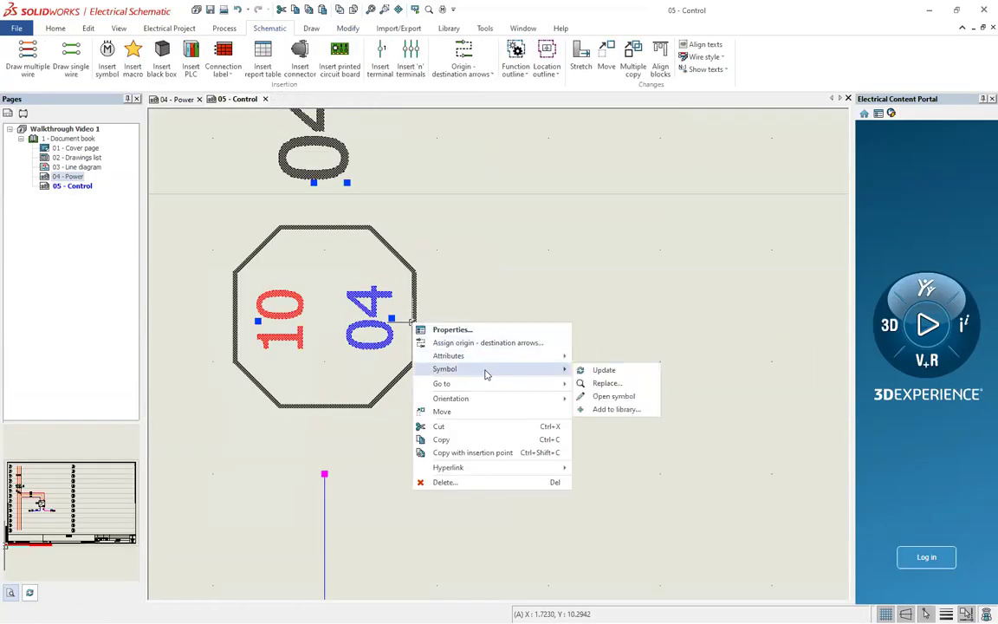
{"action": "left_click", "coordinate": [607, 370]}
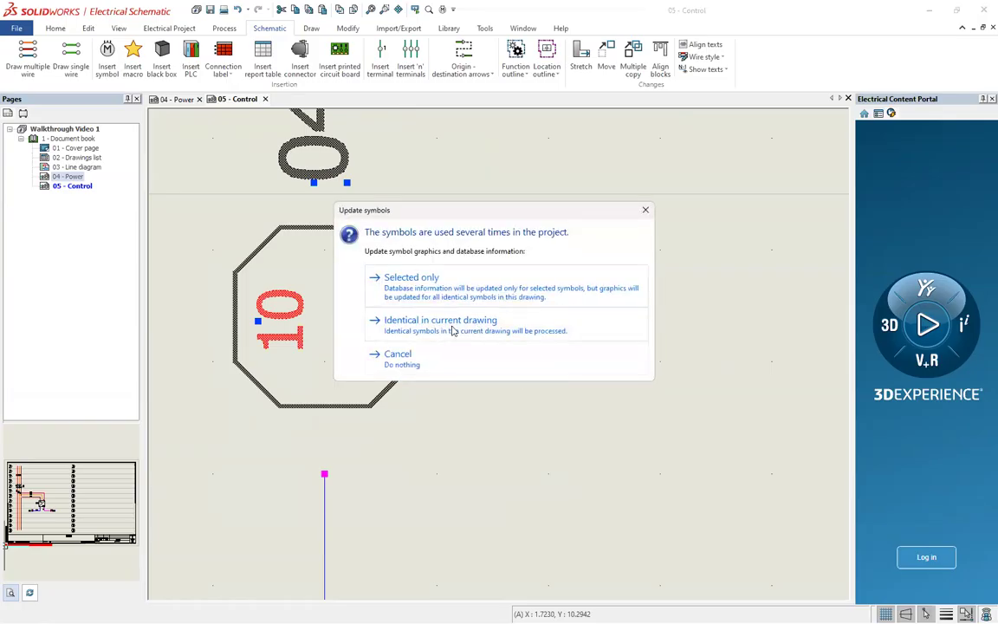
{"action": "left_click", "coordinate": [452, 330]}
- Examine the two updated destination arrows on 05 - Control, checking their wire connections and the placement of their 04-10 labels
{"action": "scroll", "coordinate": [390, 312], "scroll_direction": "down", "scroll_amount": 6}
{"action": "scroll", "coordinate": [730, 343], "scroll_direction": "up", "scroll_amount": 6}
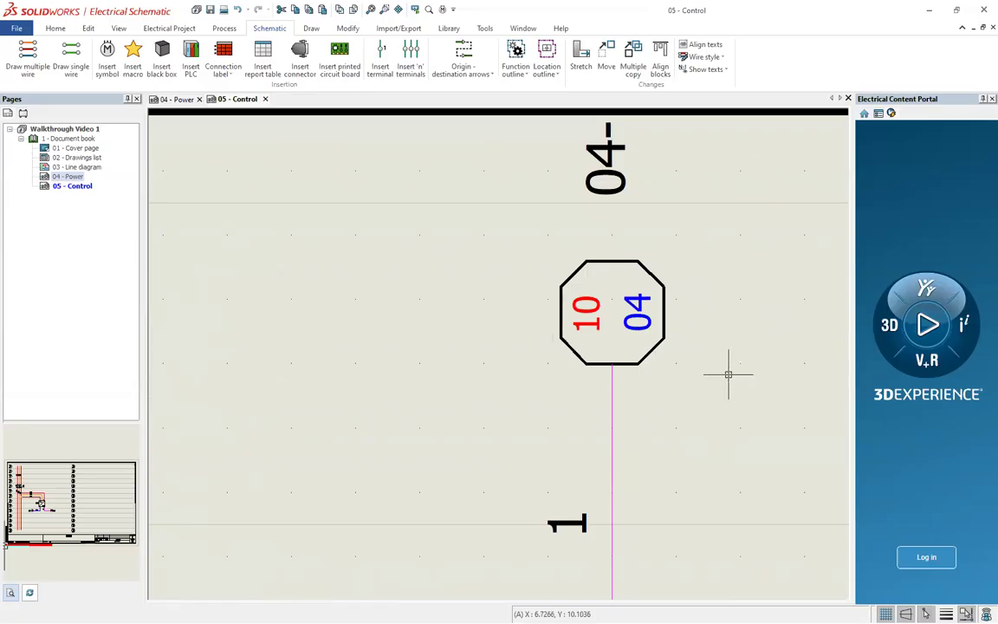
{"action": "scroll", "coordinate": [631, 408], "scroll_direction": "up", "scroll_amount": 3}
{"action": "scroll", "coordinate": [662, 414], "scroll_direction": "down", "scroll_amount": 7}
{"action": "scroll", "coordinate": [273, 424], "scroll_direction": "up", "scroll_amount": 6}
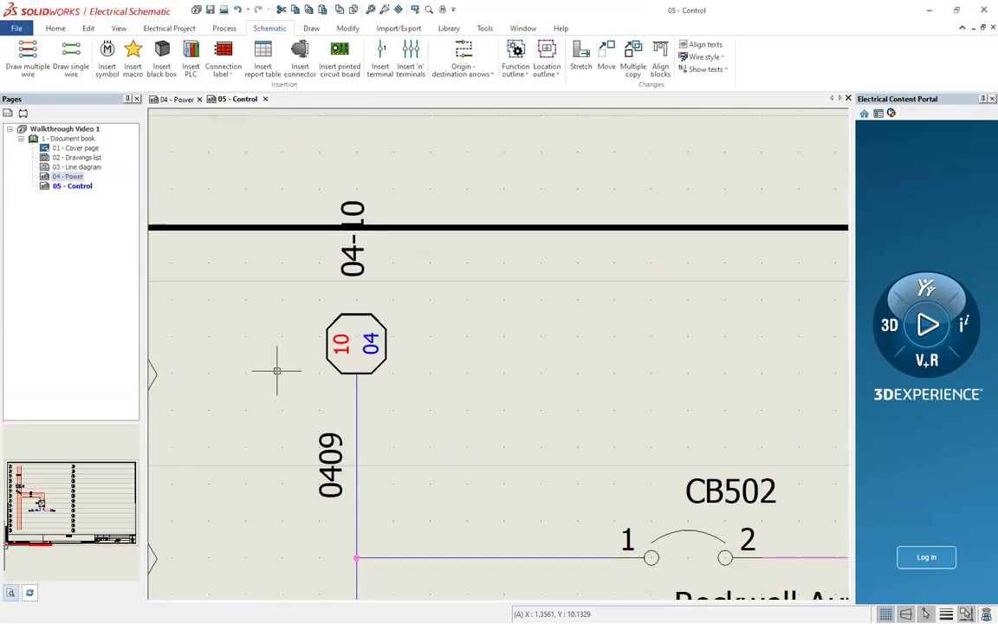
{"action": "scroll", "coordinate": [277, 368], "scroll_direction": "down", "scroll_amount": 6}
{"action": "scroll", "coordinate": [285, 350], "scroll_direction": "up", "scroll_amount": 5}
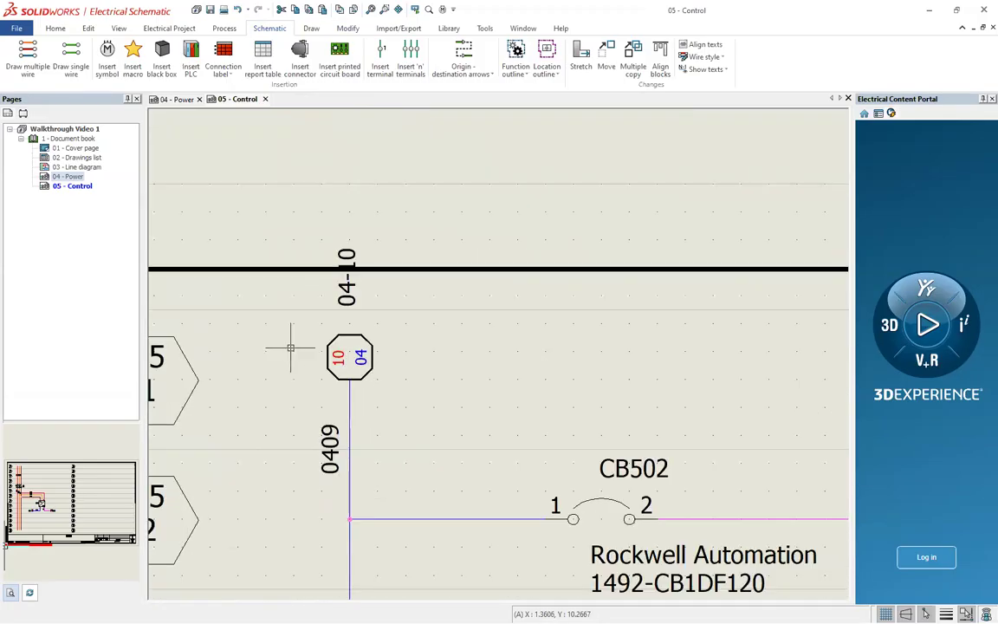
{"action": "scroll", "coordinate": [290, 348], "scroll_direction": "up", "scroll_amount": 1}
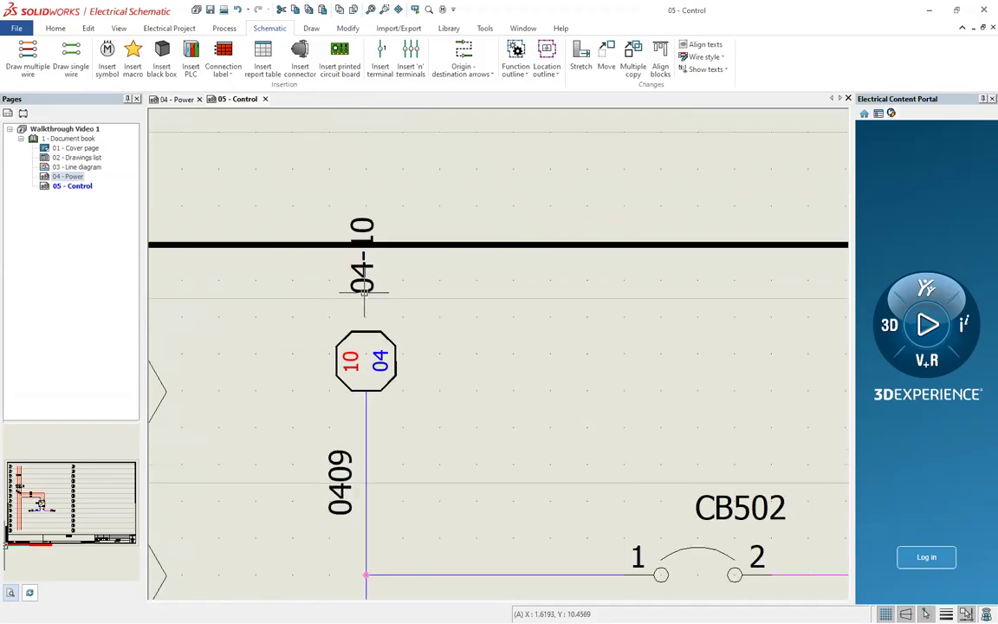
{"action": "scroll", "coordinate": [364, 292], "scroll_direction": "up", "scroll_amount": 4}
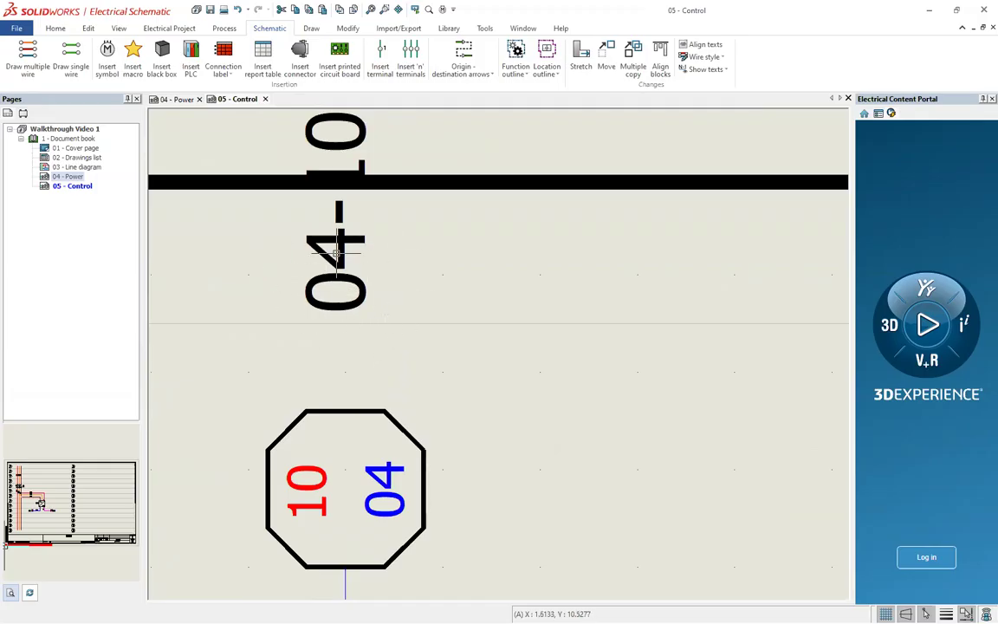
{"action": "scroll", "coordinate": [337, 253], "scroll_direction": "down", "scroll_amount": 2}
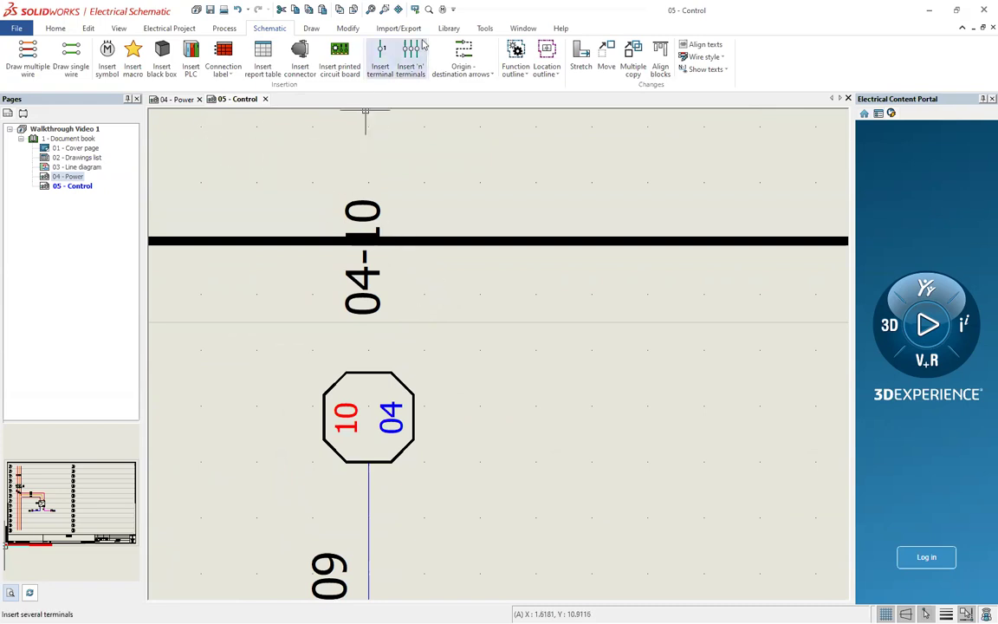
- Open symbol management, show the origin-destination arrows, and select the "Destination arrow - File, Row" symbol
{"action": "left_click", "coordinate": [449, 28]}
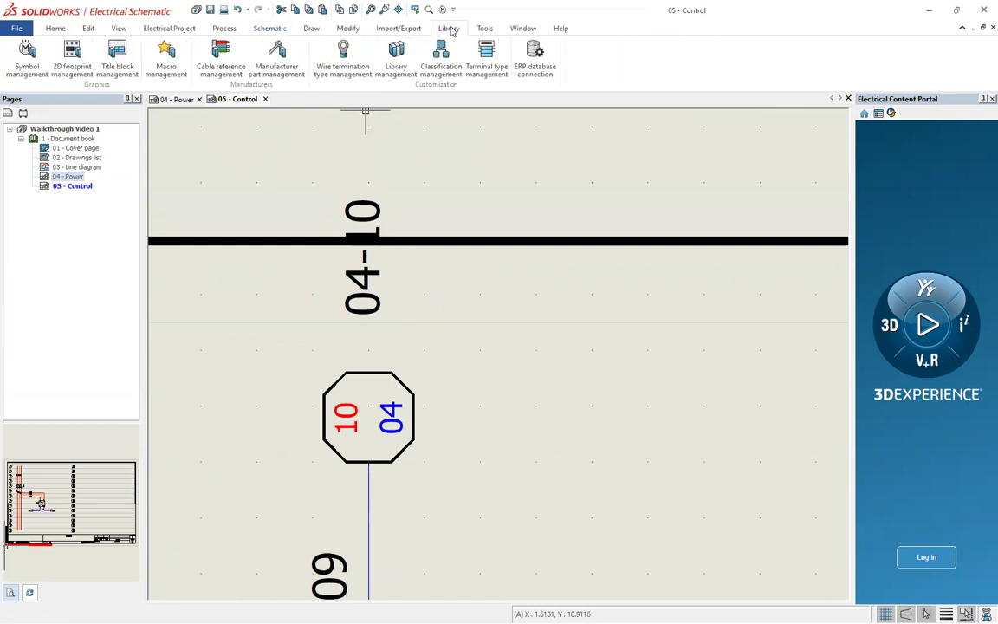
{"action": "left_click", "coordinate": [33, 74]}
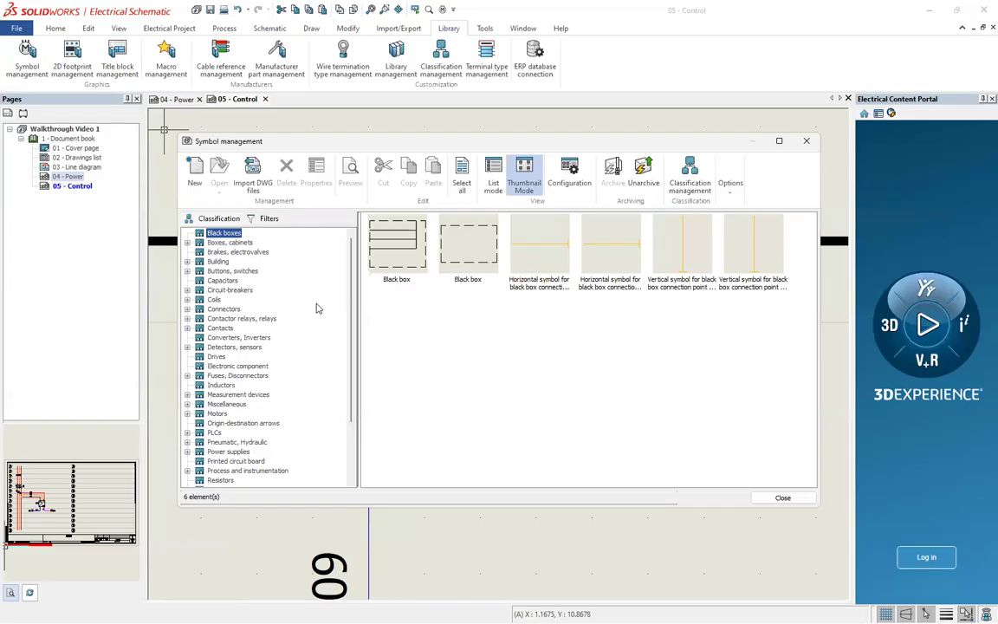
{"action": "left_click", "coordinate": [247, 423]}
{"action": "scroll", "coordinate": [573, 278], "scroll_direction": "down", "scroll_amount": 3}
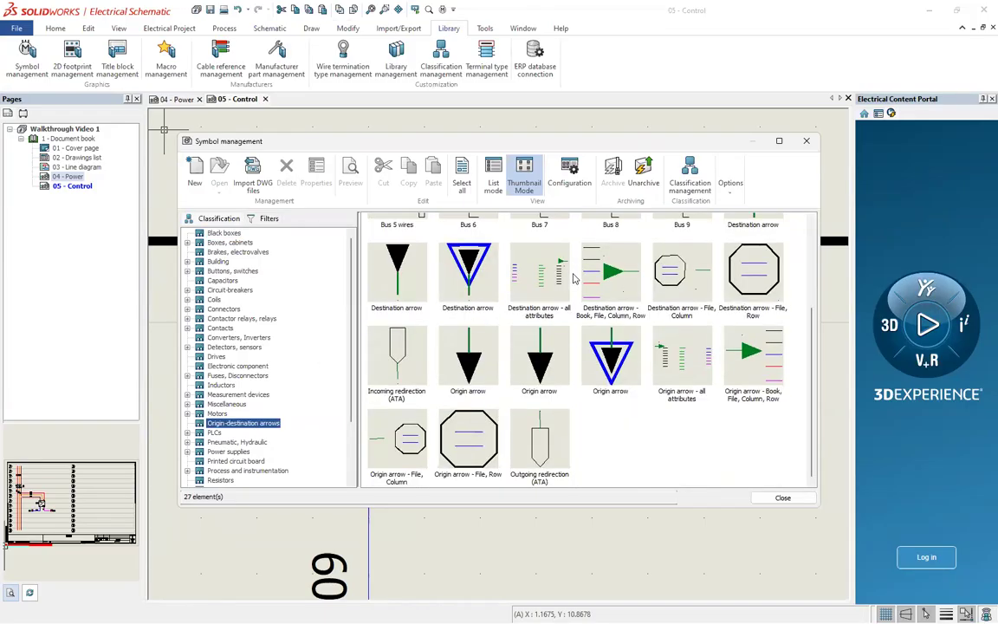
{"action": "left_click", "coordinate": [761, 287]}
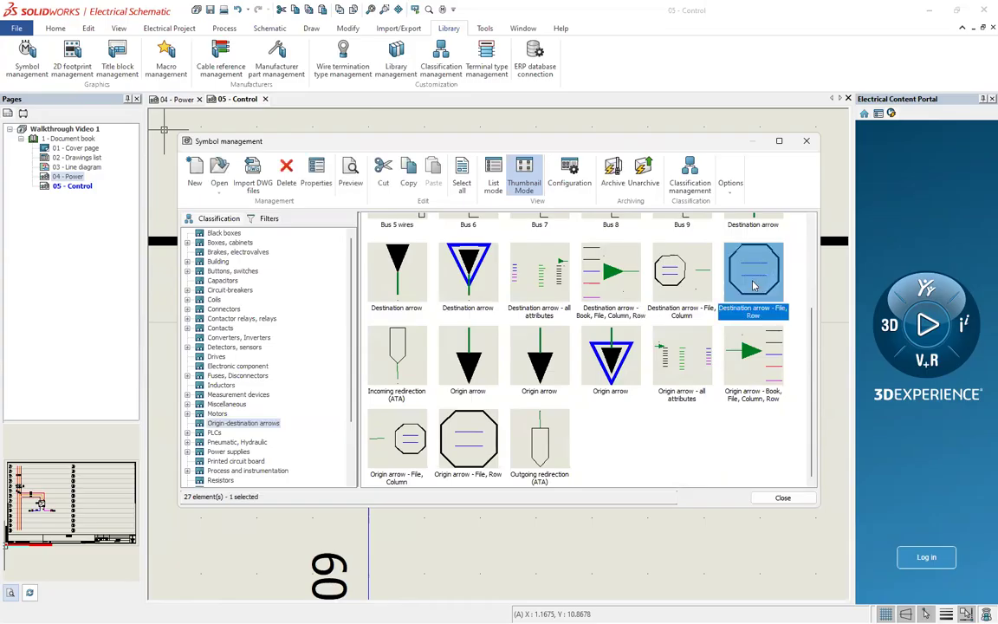
{"action": "left_click", "coordinate": [480, 446]}
{"action": "left_click", "coordinate": [754, 288]}
{"action": "left_click", "coordinate": [656, 443]}
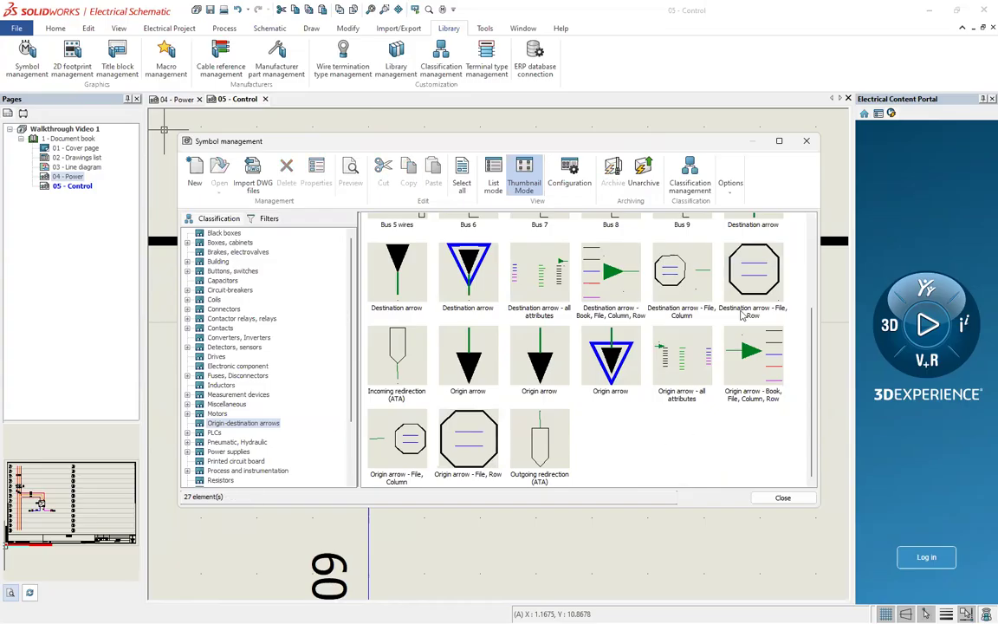
{"action": "left_click", "coordinate": [751, 279]}
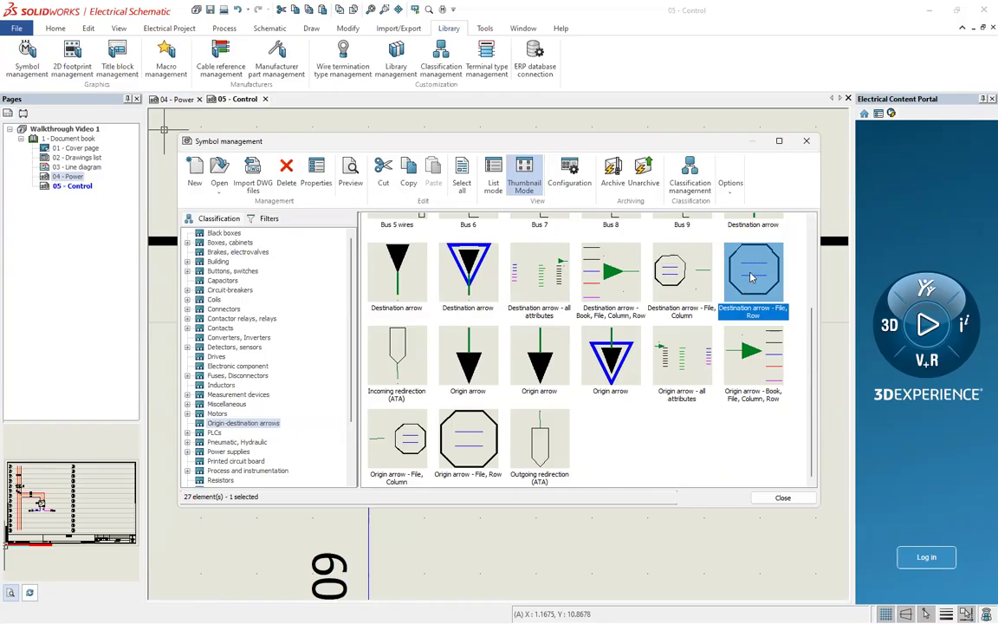
{"action": "double_click", "coordinate": [760, 277]}
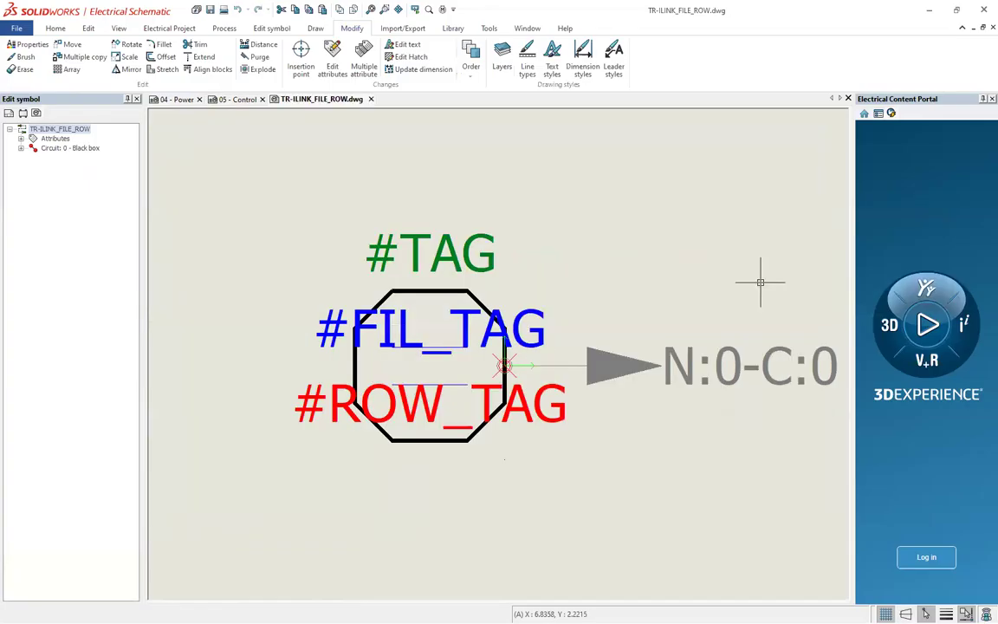
{"action": "left_click", "coordinate": [372, 98]}
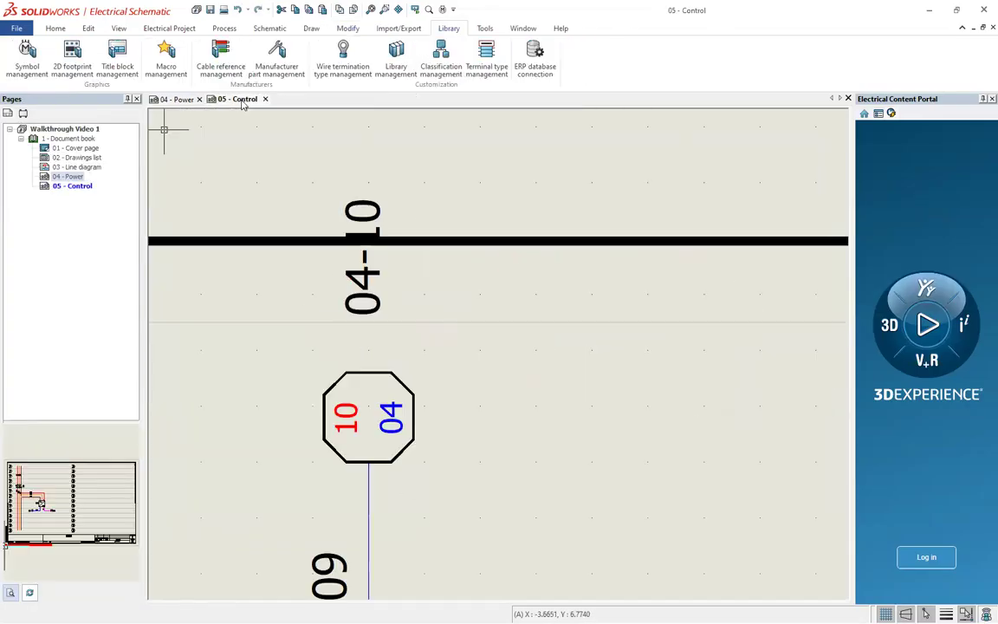
{"action": "left_click", "coordinate": [26, 61]}
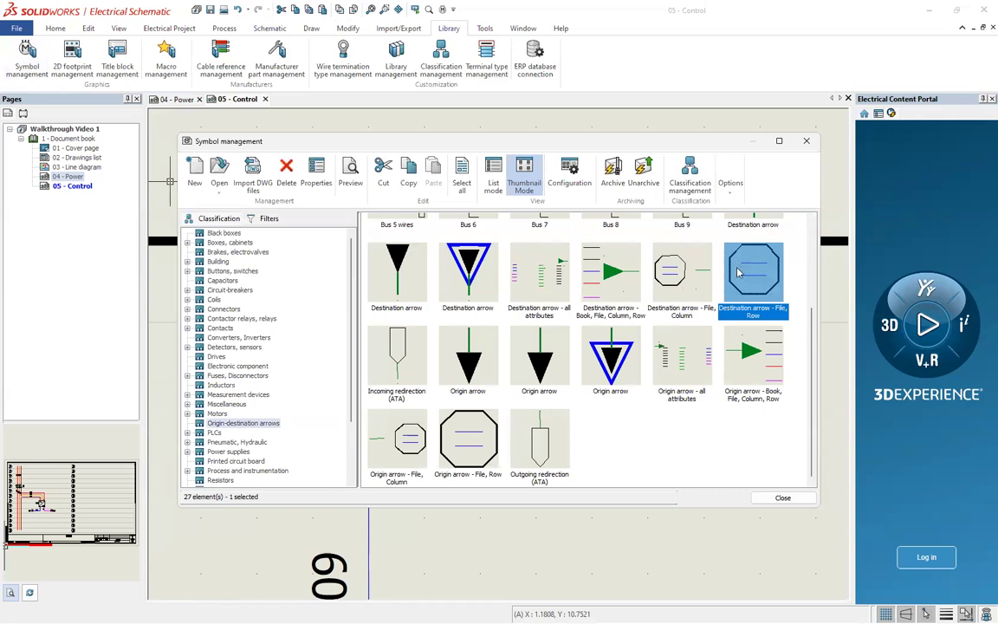
{"action": "right_click", "coordinate": [739, 274]}
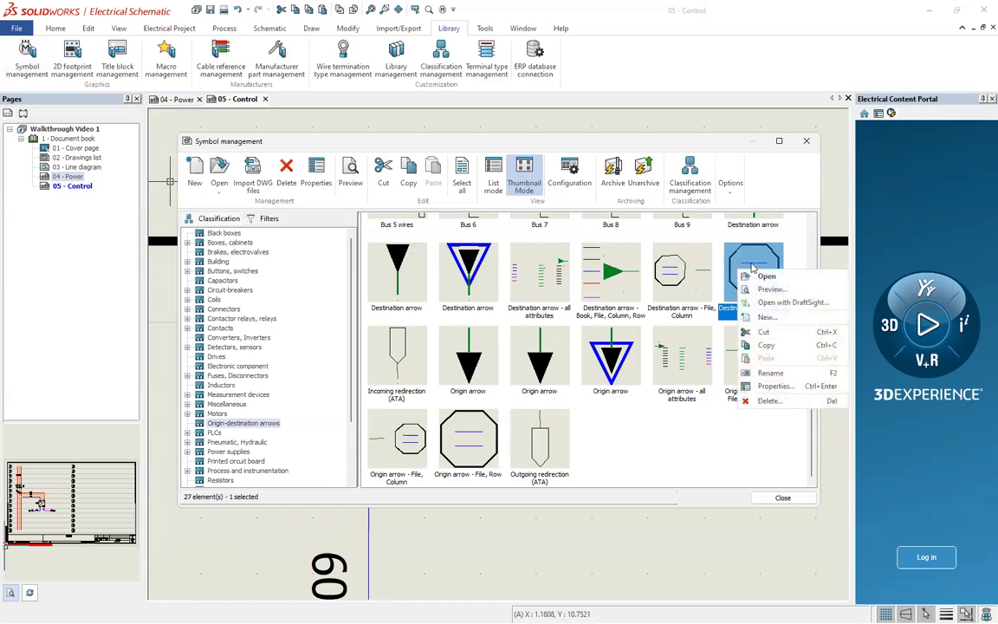
{"action": "left_click", "coordinate": [794, 241]}
{"action": "left_click", "coordinate": [772, 292]}
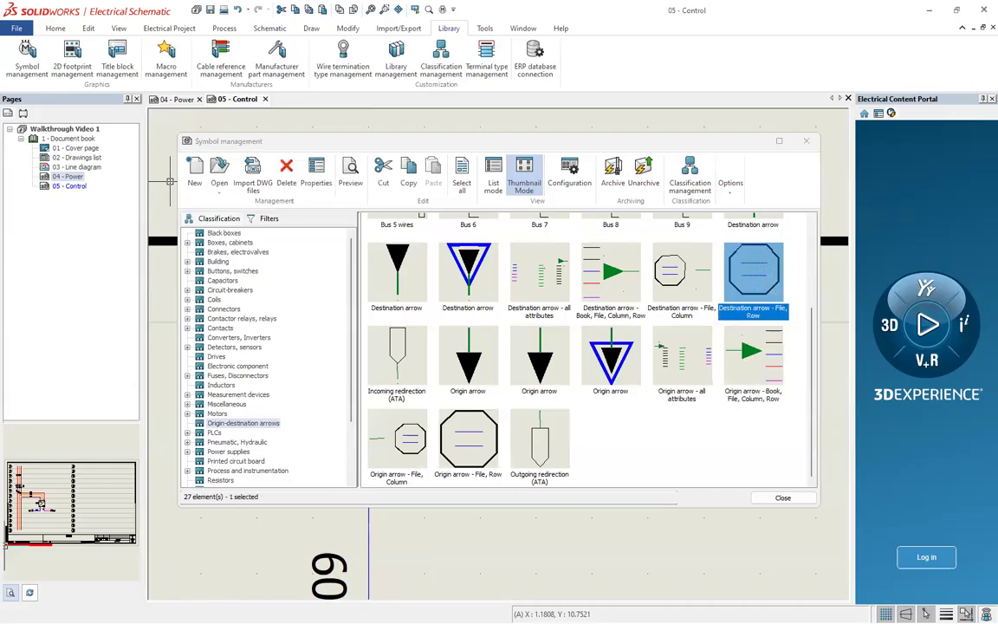
{"action": "double_click", "coordinate": [753, 270]}
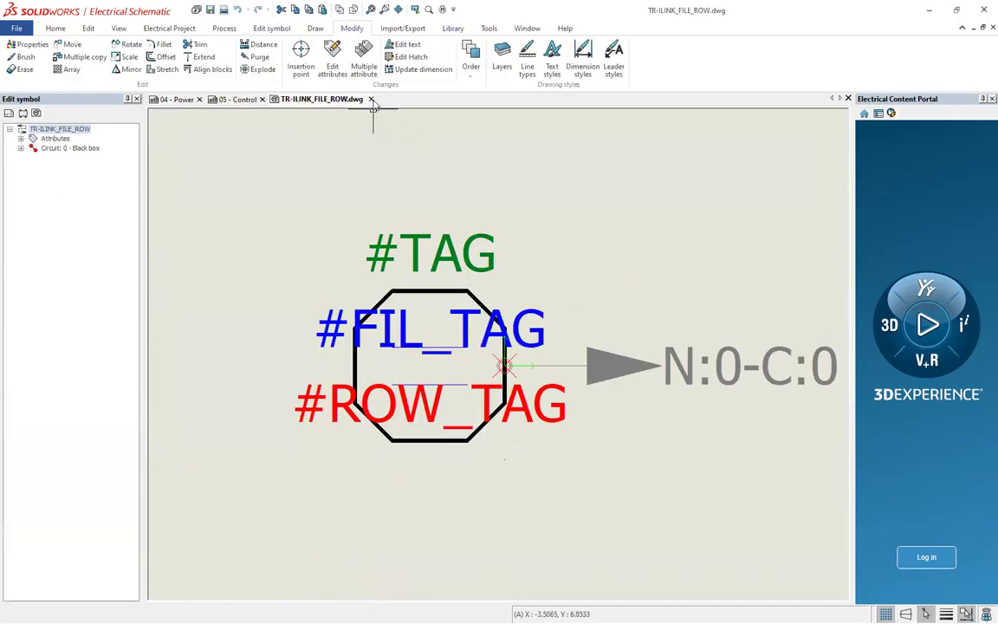
{"action": "left_click", "coordinate": [372, 99]}
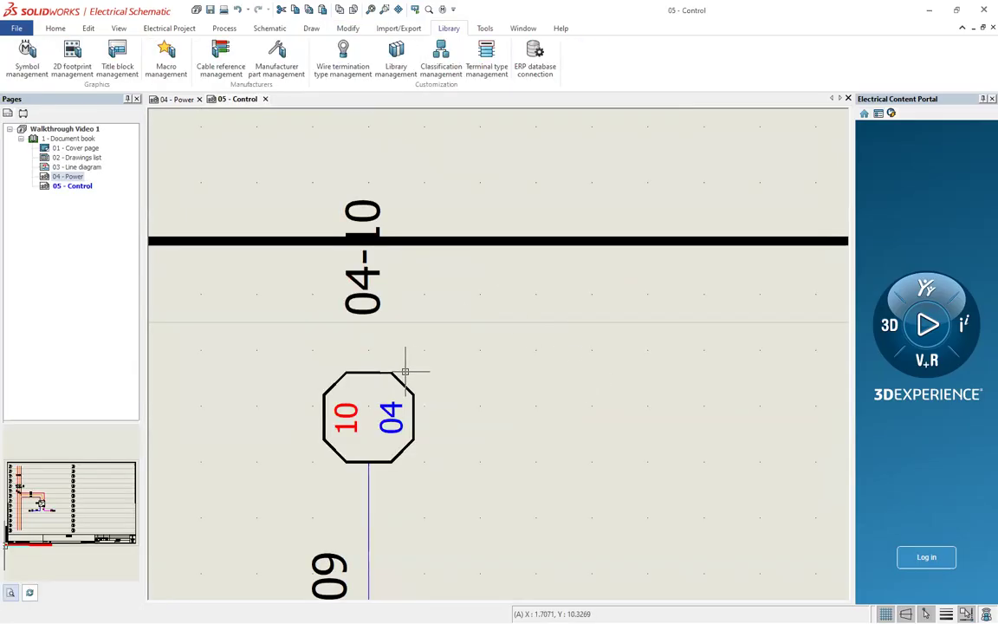
- Enable Keep attributes orientation in the properties of the "Destination arrow - File, Row" symbol and close symbol management
{"action": "left_click", "coordinate": [27, 52]}
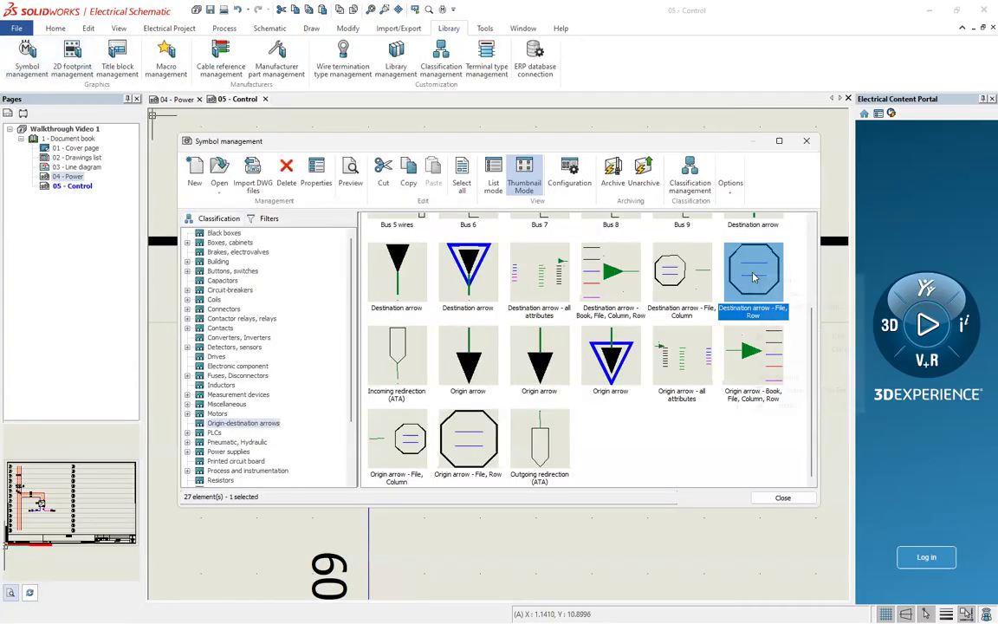
{"action": "right_click", "coordinate": [747, 278]}
{"action": "left_click", "coordinate": [785, 390]}
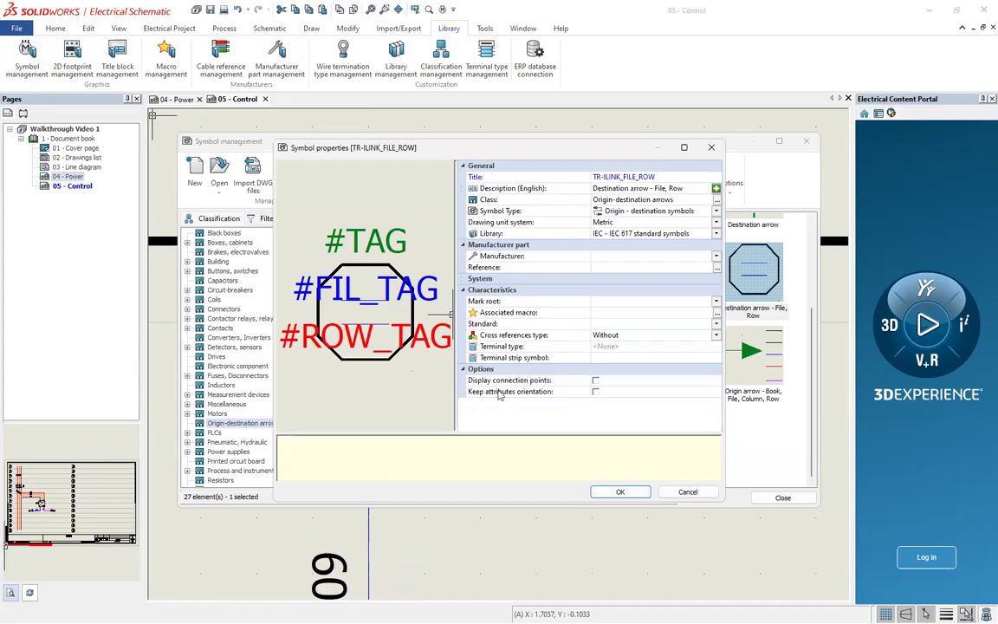
{"action": "left_click", "coordinate": [595, 393]}
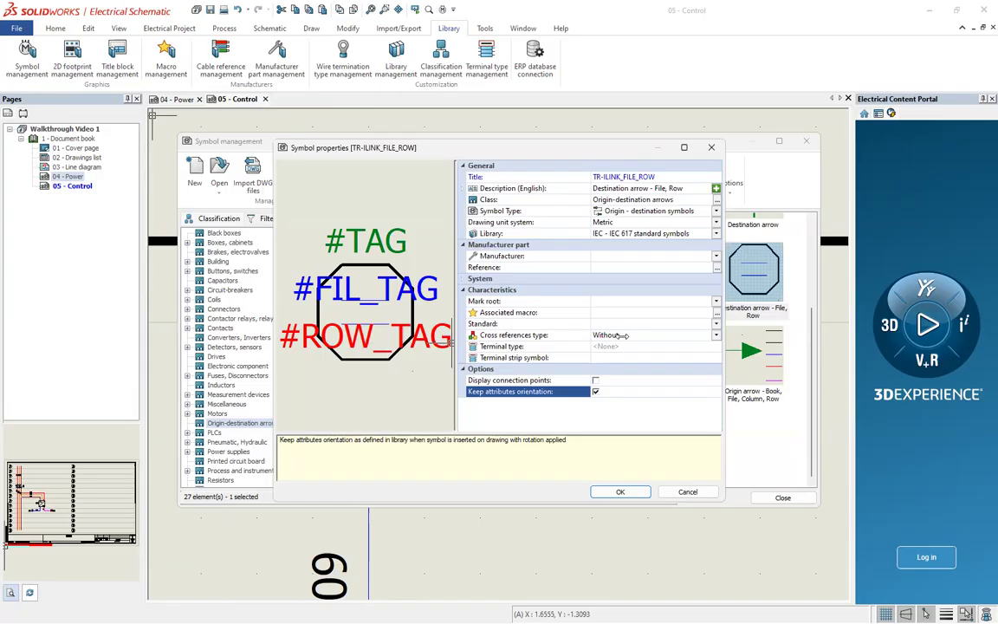
{"action": "left_click", "coordinate": [625, 492]}
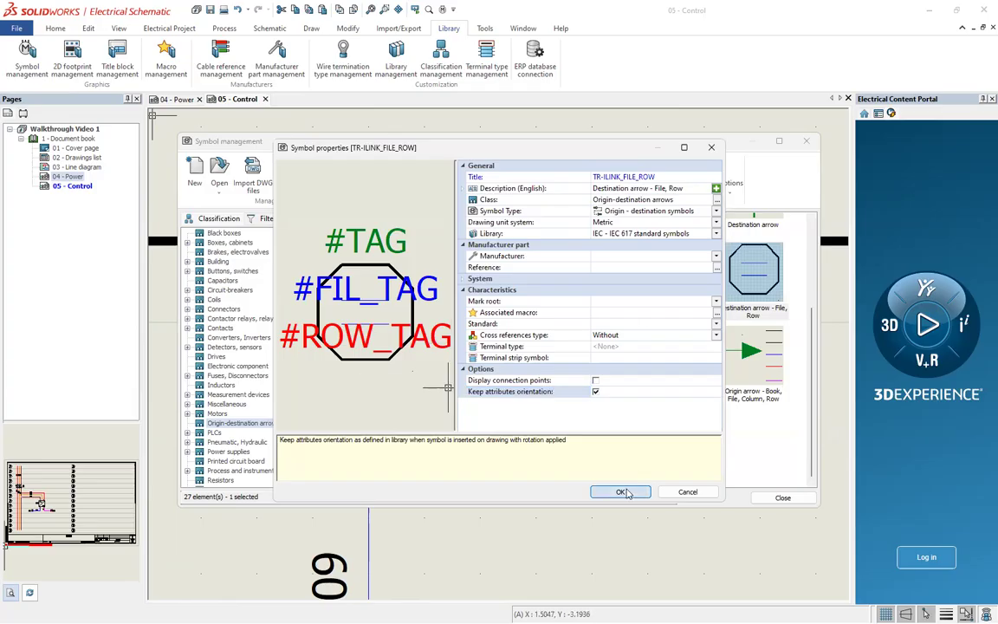
{"action": "left_click", "coordinate": [782, 497]}
- Update all identical destination arrows in the 05 - Control drawing from the library symbol
{"action": "scroll", "coordinate": [499, 393], "scroll_direction": "down", "scroll_amount": 5}
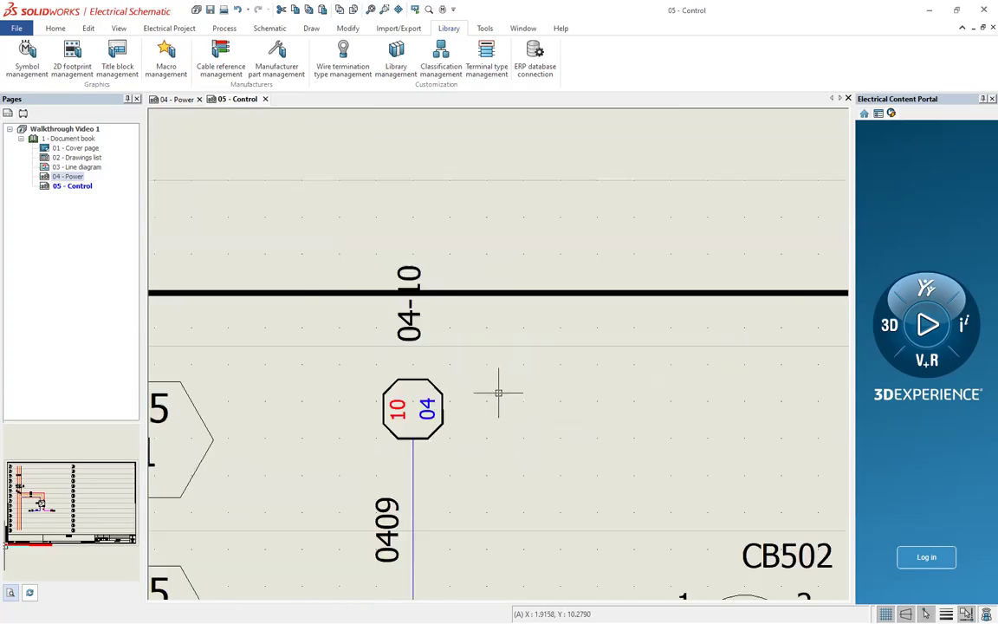
{"action": "scroll", "coordinate": [499, 393], "scroll_direction": "up", "scroll_amount": 8}
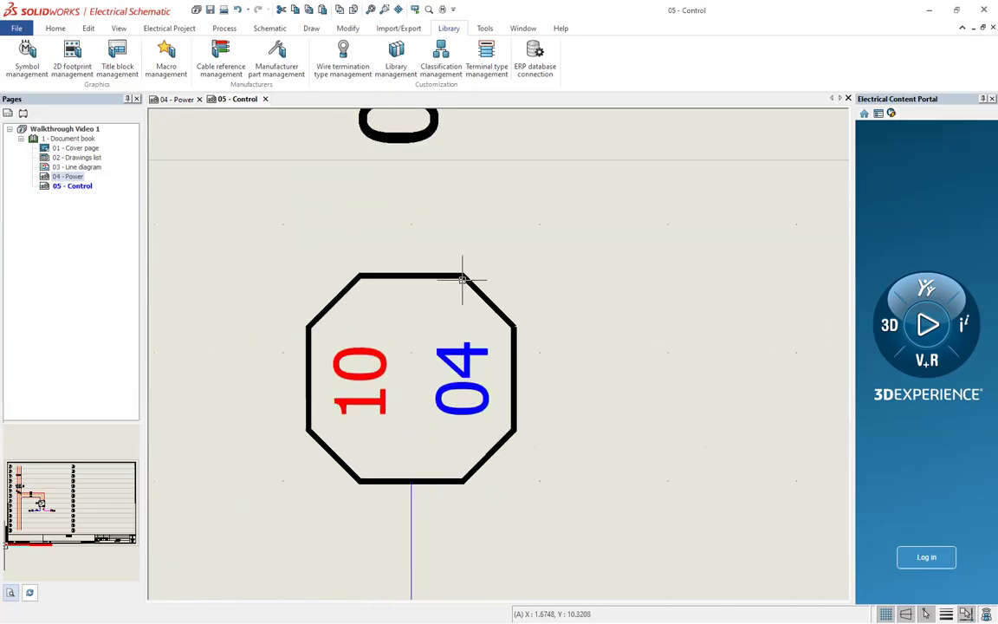
{"action": "right_click", "coordinate": [516, 372]}
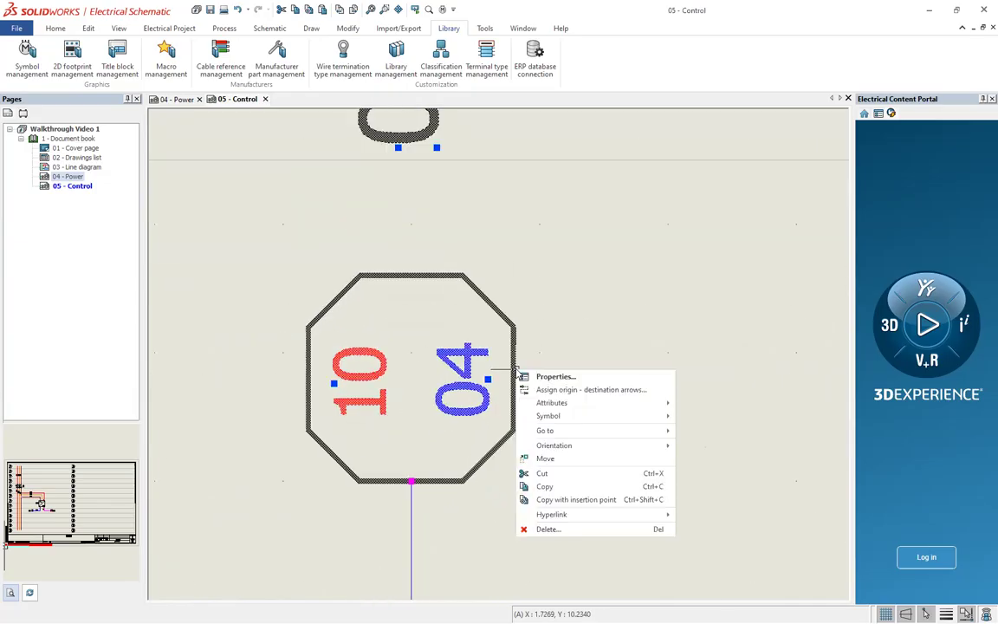
{"action": "mouse_move", "coordinate": [579, 416]}
{"action": "left_click", "coordinate": [702, 415]}
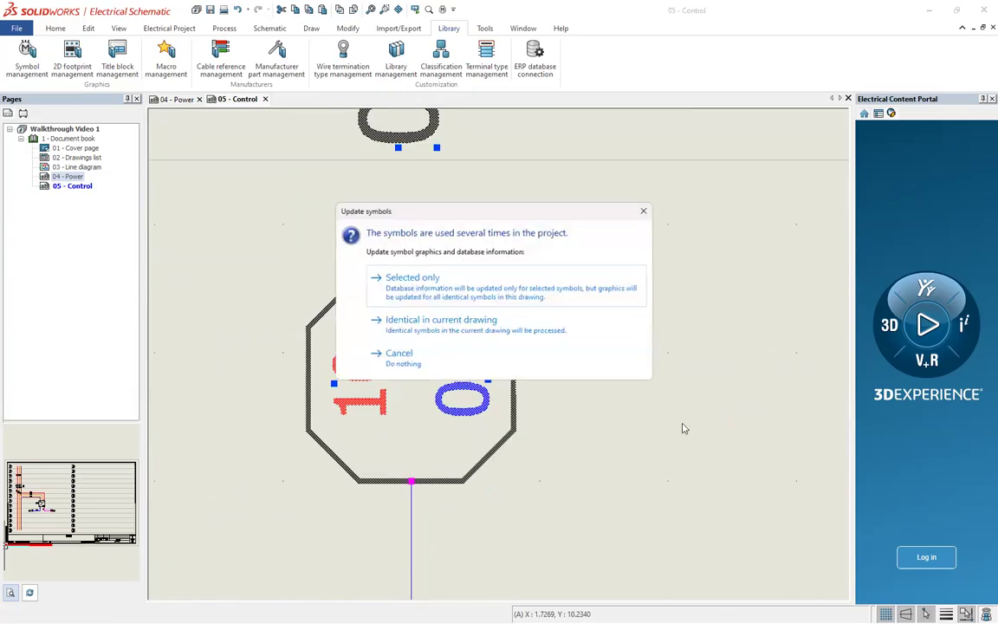
{"action": "left_click", "coordinate": [468, 323]}
- Examine the orientation and placement of the file and row numbers on both destination arrows in 05 - Control
{"action": "scroll", "coordinate": [401, 361], "scroll_direction": "down", "scroll_amount": 4}
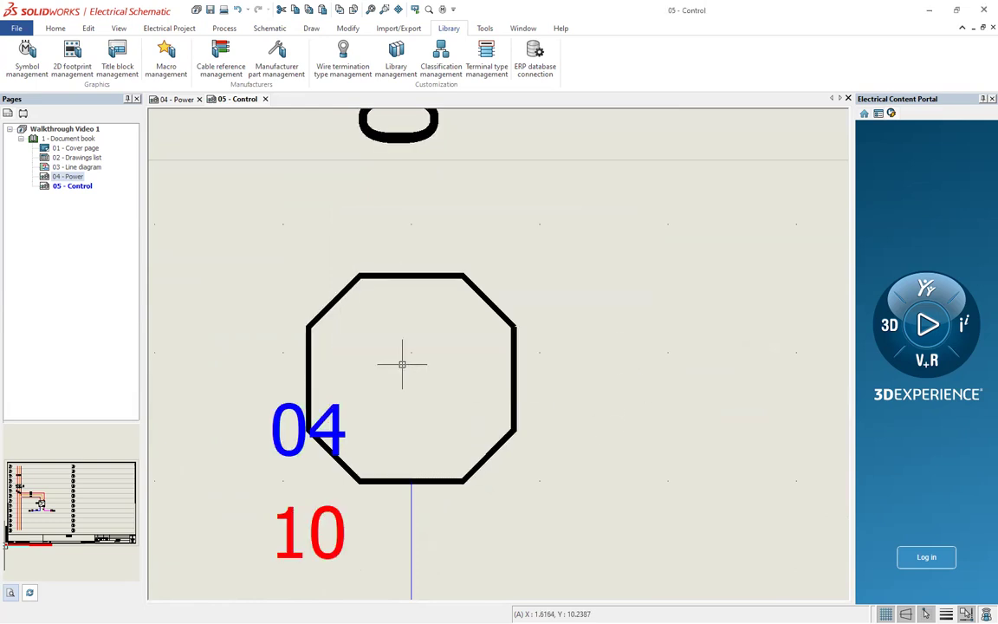
{"action": "scroll", "coordinate": [273, 321], "scroll_direction": "down", "scroll_amount": 2}
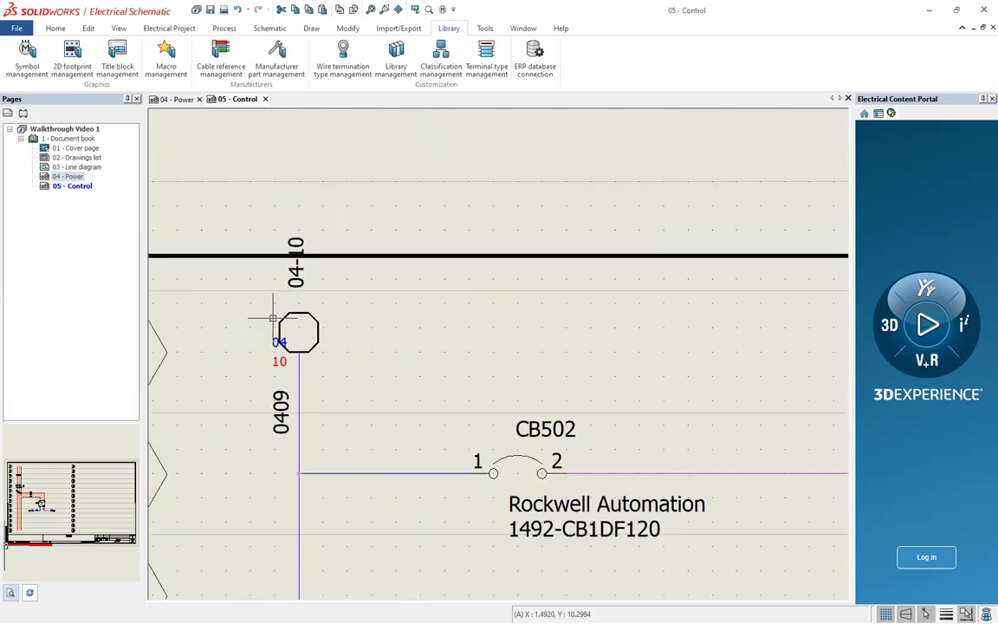
{"action": "scroll", "coordinate": [272, 321], "scroll_direction": "down", "scroll_amount": 4}
{"action": "scroll", "coordinate": [505, 326], "scroll_direction": "up", "scroll_amount": 4}
{"action": "scroll", "coordinate": [486, 310], "scroll_direction": "up", "scroll_amount": 8}
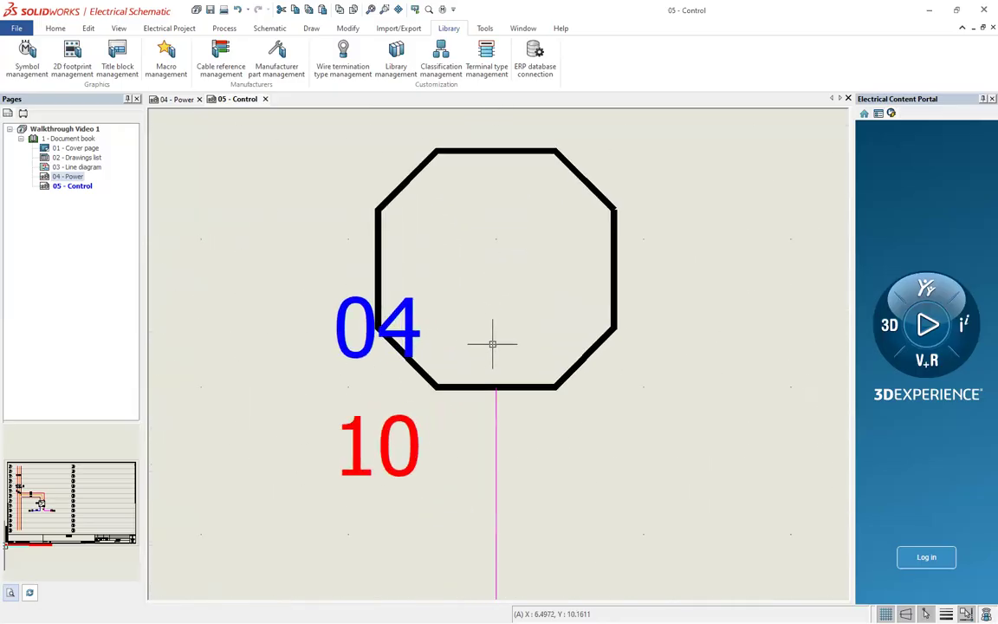
{"action": "scroll", "coordinate": [537, 325], "scroll_direction": "down", "scroll_amount": 4}
{"action": "scroll", "coordinate": [543, 320], "scroll_direction": "down", "scroll_amount": 5}
{"action": "scroll", "coordinate": [425, 312], "scroll_direction": "up", "scroll_amount": 3}
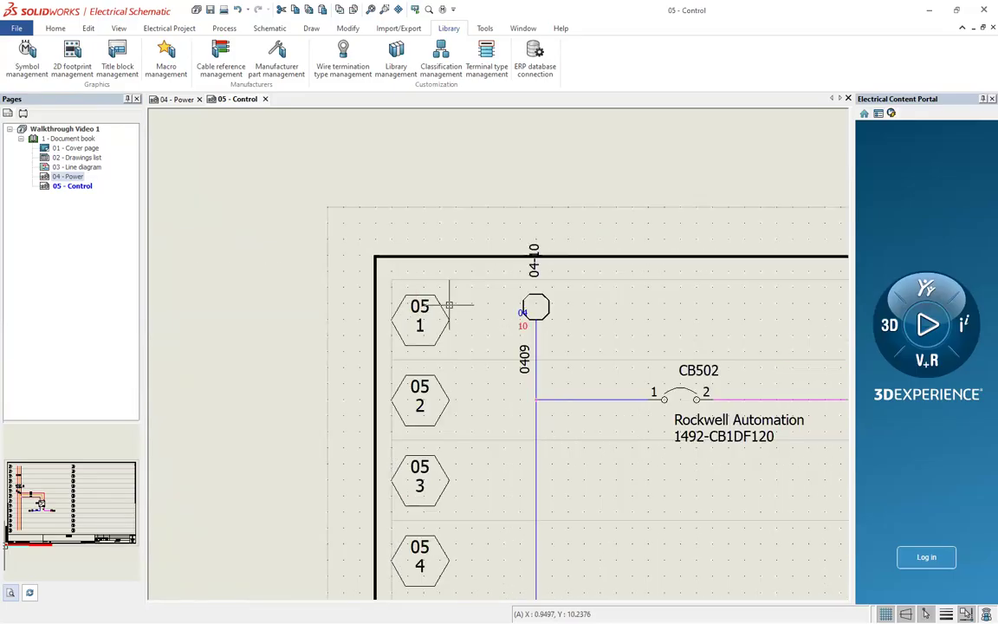
- Switch to the 04 - Power drawing and try to update the origin arrow on wire 1 below PS408
{"action": "left_click", "coordinate": [173, 98]}
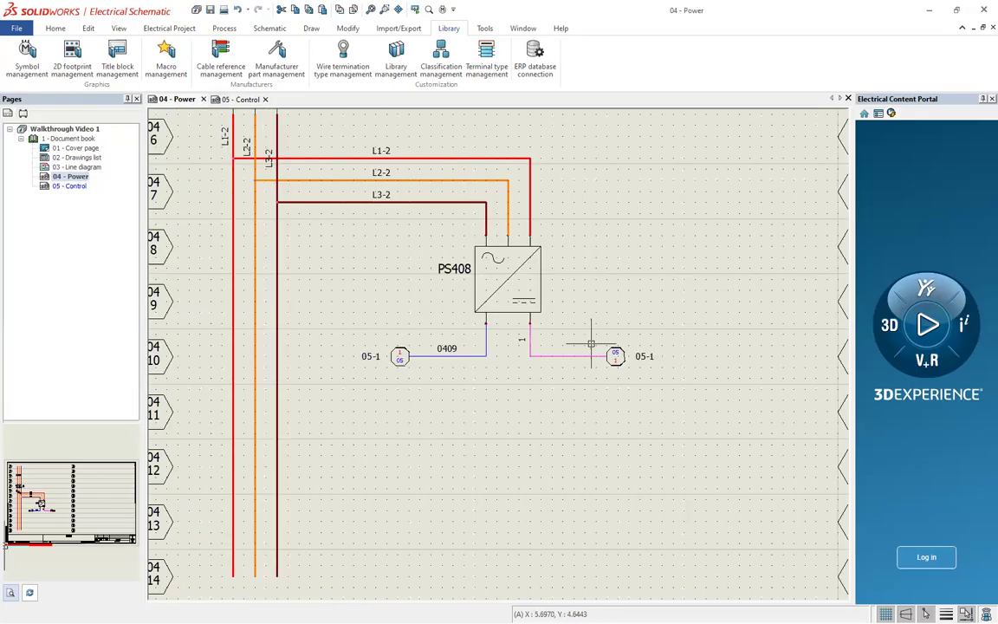
{"action": "scroll", "coordinate": [591, 344], "scroll_direction": "up", "scroll_amount": 3}
{"action": "right_click", "coordinate": [617, 366]}
{"action": "mouse_move", "coordinate": [703, 420]}
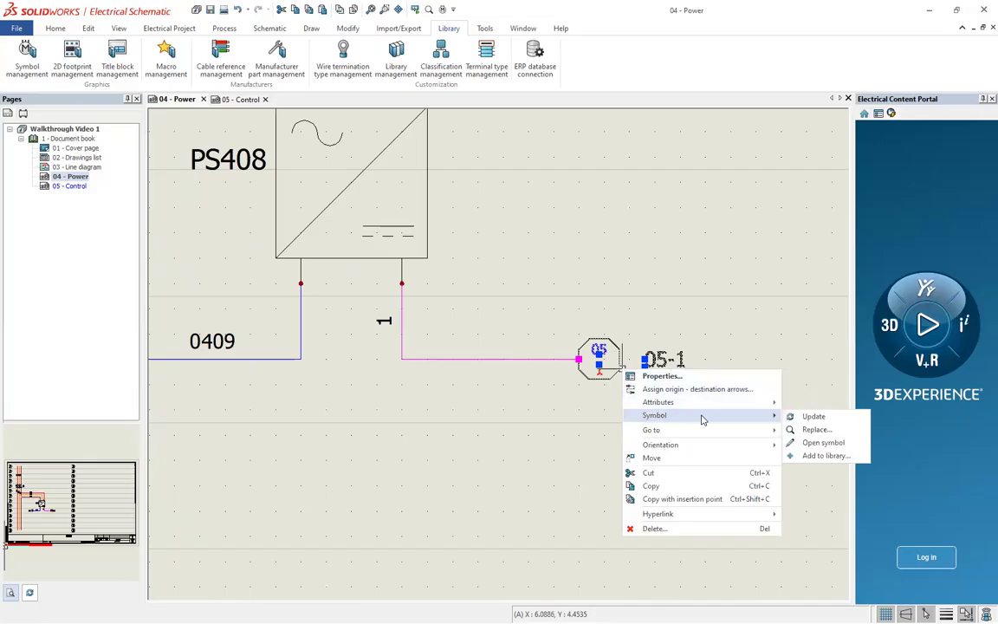
{"action": "left_click", "coordinate": [798, 417]}
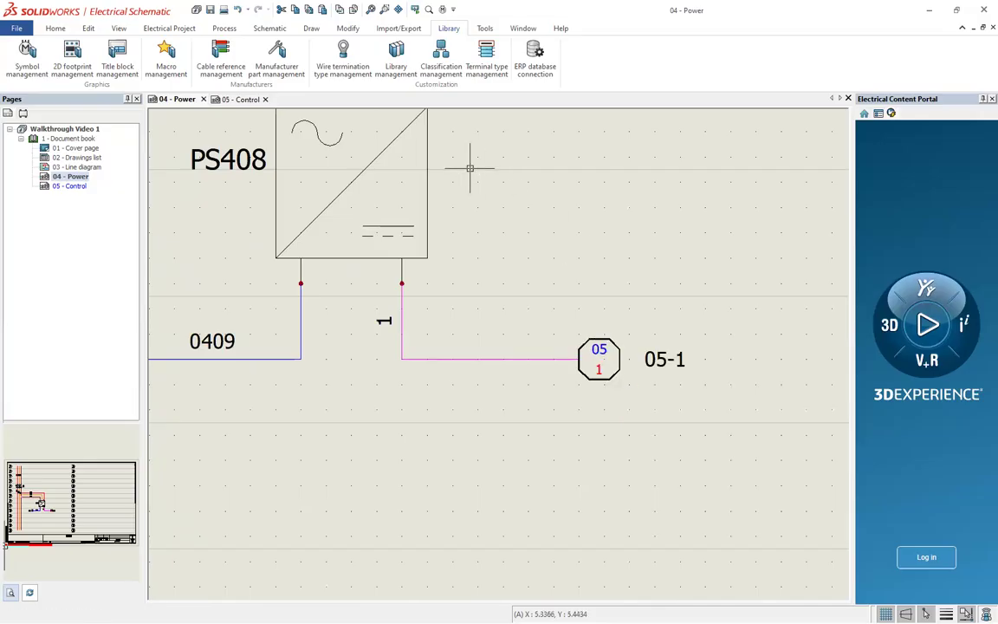
- Enable Keep attributes orientation in the properties of the "Origin arrow - File, Row" symbol and close symbol management
{"action": "left_click", "coordinate": [27, 65]}
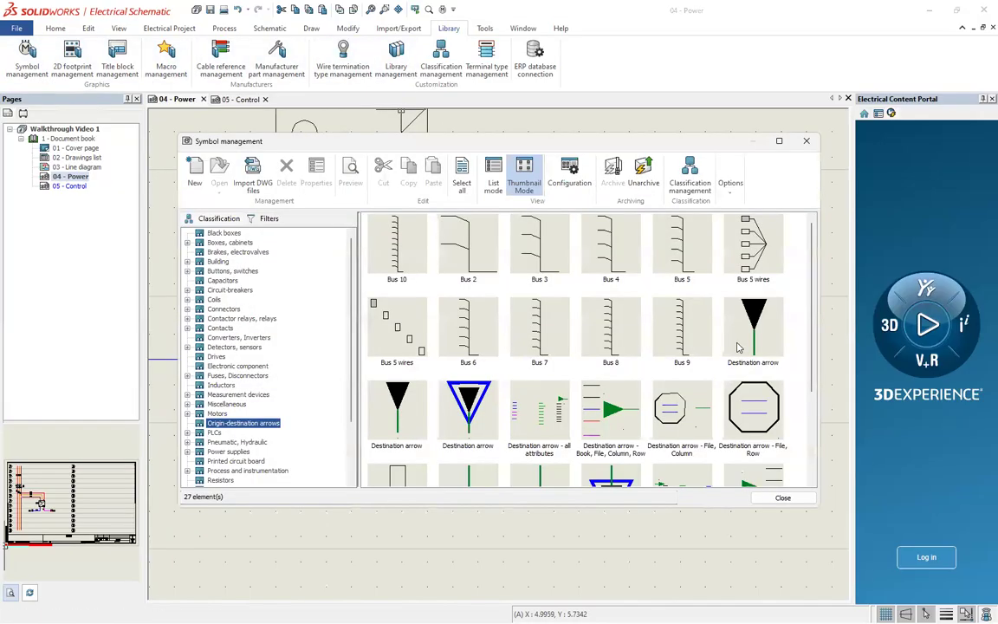
{"action": "scroll", "coordinate": [742, 351], "scroll_direction": "down", "scroll_amount": 3}
{"action": "right_click", "coordinate": [474, 451]}
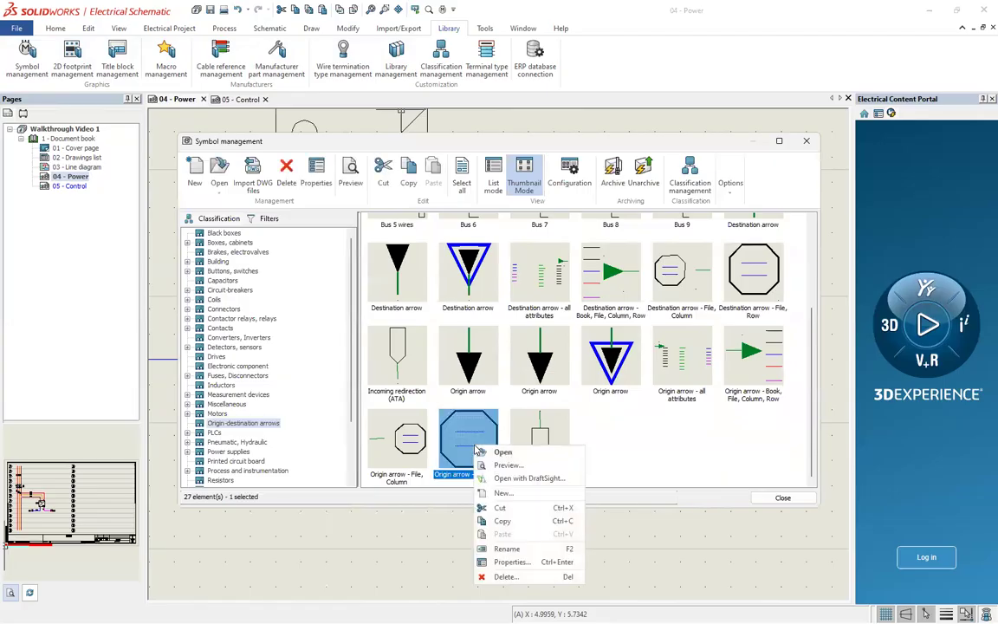
{"action": "left_click", "coordinate": [509, 562]}
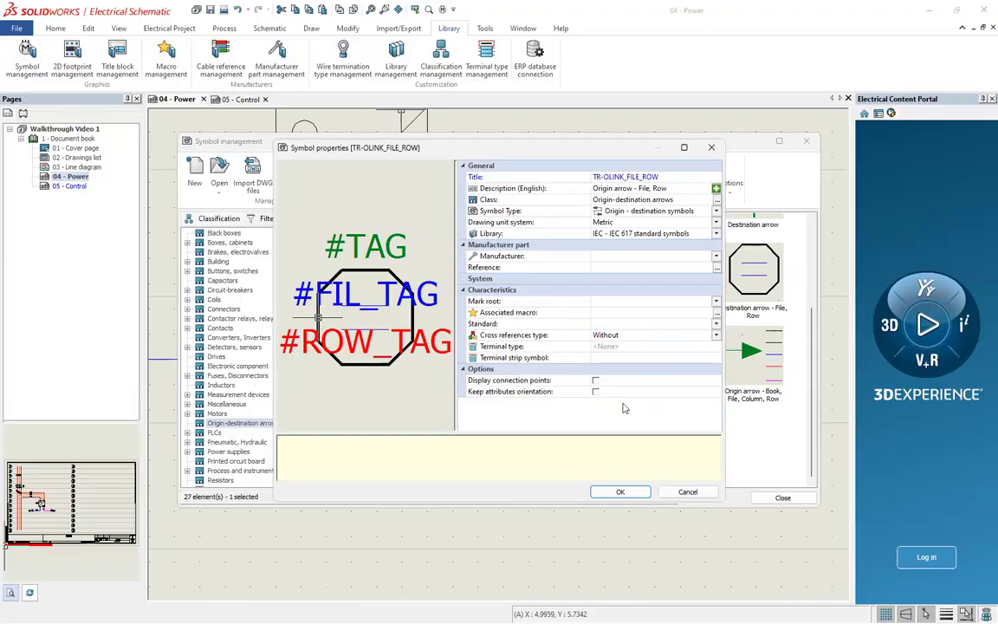
{"action": "left_click", "coordinate": [595, 394]}
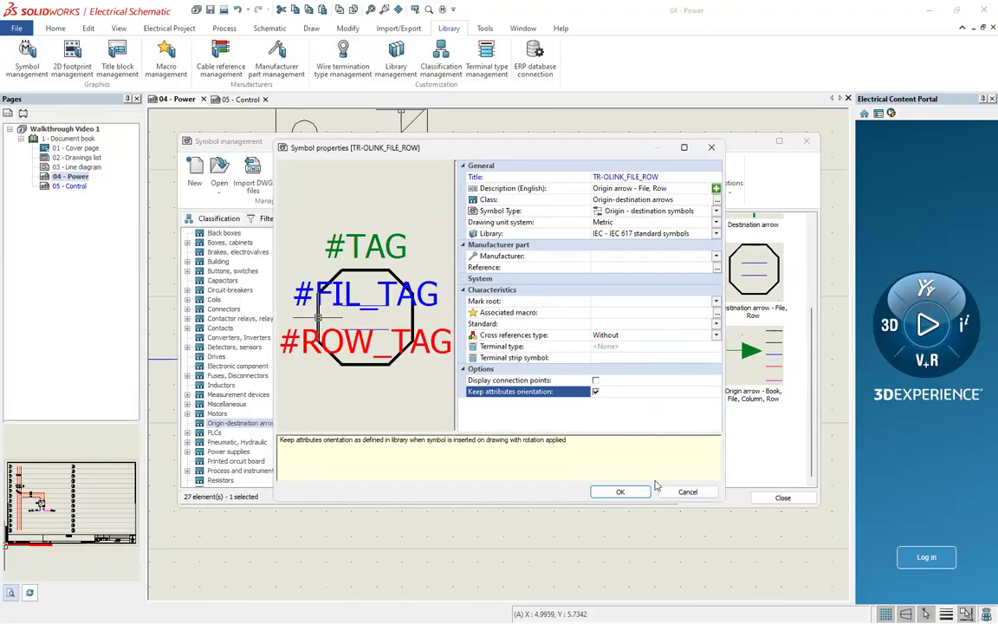
{"action": "left_click", "coordinate": [621, 491]}
{"action": "left_click", "coordinate": [780, 499]}
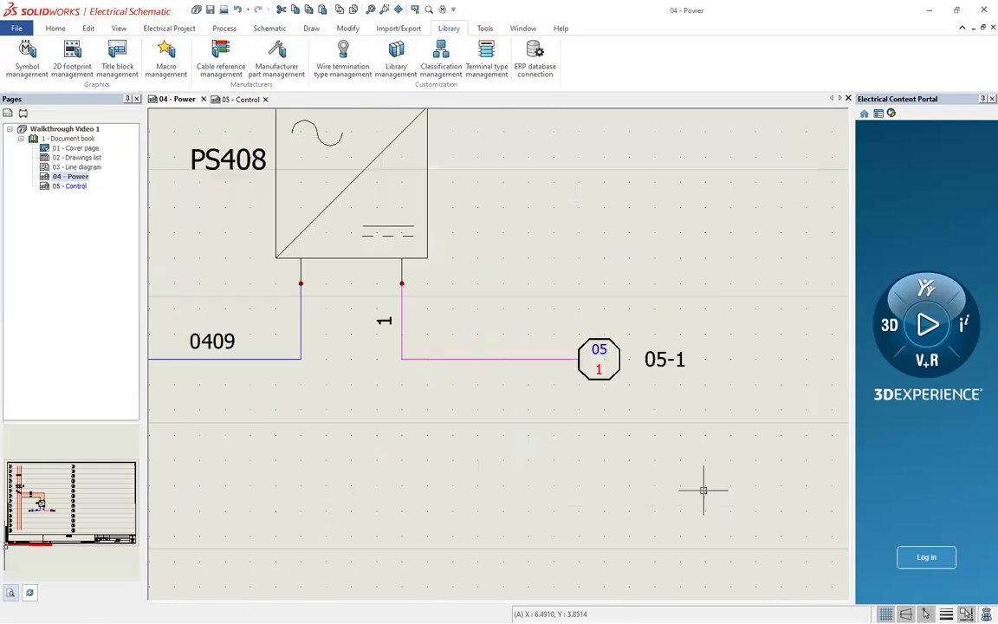
- Update all identical origin arrows in the 04 - Power drawing, starting from the arrow on wire 1
{"action": "right_click", "coordinate": [614, 372]}
{"action": "left_click", "coordinate": [599, 359]}
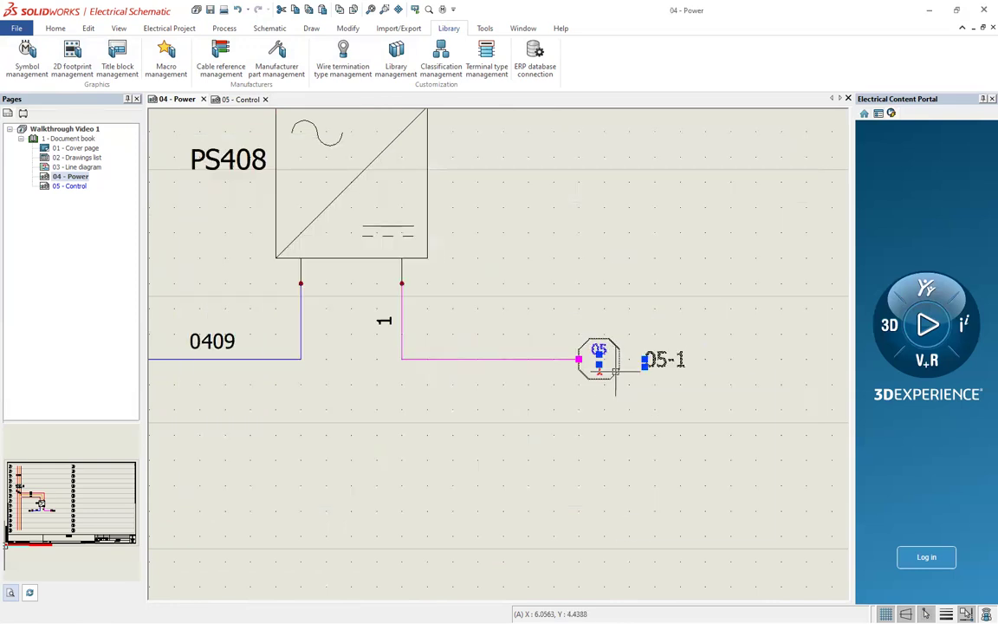
{"action": "right_click", "coordinate": [610, 368]}
{"action": "mouse_move", "coordinate": [748, 428]}
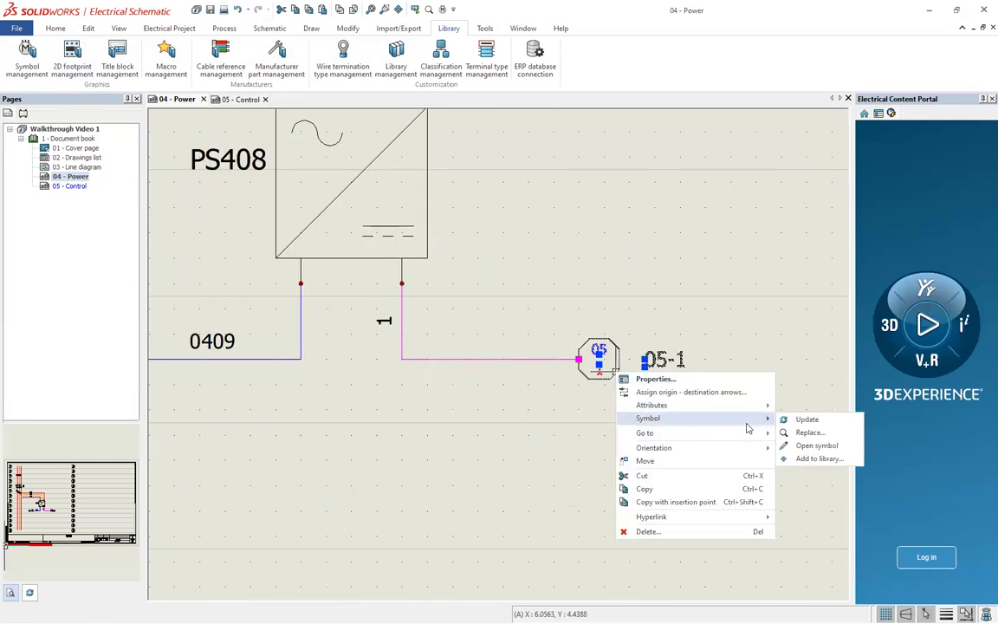
{"action": "left_click", "coordinate": [804, 419]}
{"action": "left_click", "coordinate": [440, 321]}
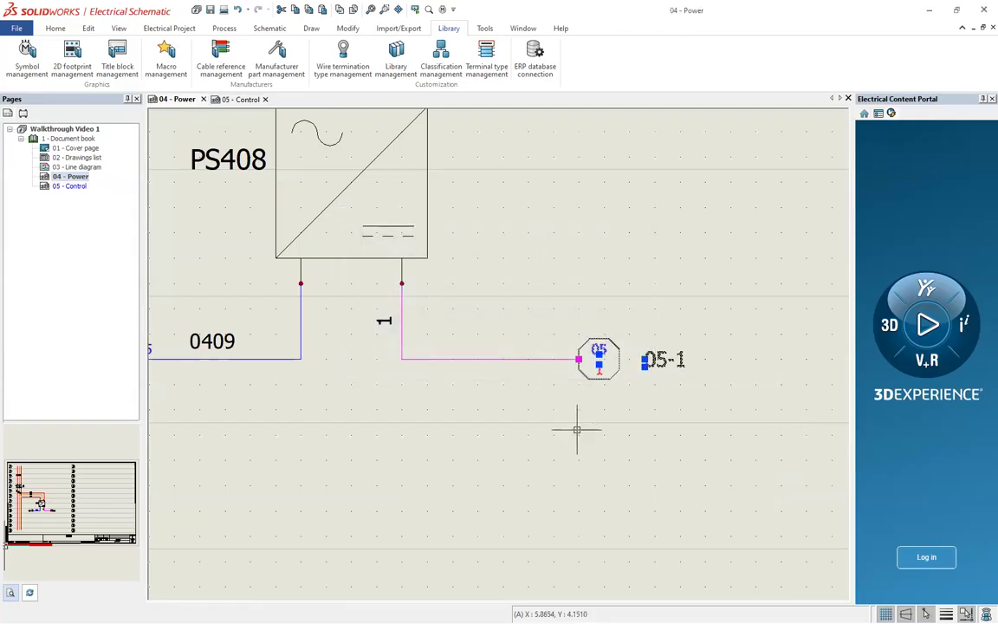
- Examine both origin arrows below PS408, comparing where the file and row numbers sit relative to each octagon
{"action": "scroll", "coordinate": [606, 411], "scroll_direction": "down", "scroll_amount": 3}
{"action": "scroll", "coordinate": [381, 395], "scroll_direction": "up", "scroll_amount": 3}
{"action": "scroll", "coordinate": [382, 388], "scroll_direction": "up", "scroll_amount": 1}
{"action": "scroll", "coordinate": [299, 347], "scroll_direction": "up", "scroll_amount": 3}
{"action": "scroll", "coordinate": [263, 317], "scroll_direction": "down", "scroll_amount": 2}
{"action": "scroll", "coordinate": [312, 356], "scroll_direction": "up", "scroll_amount": 1}
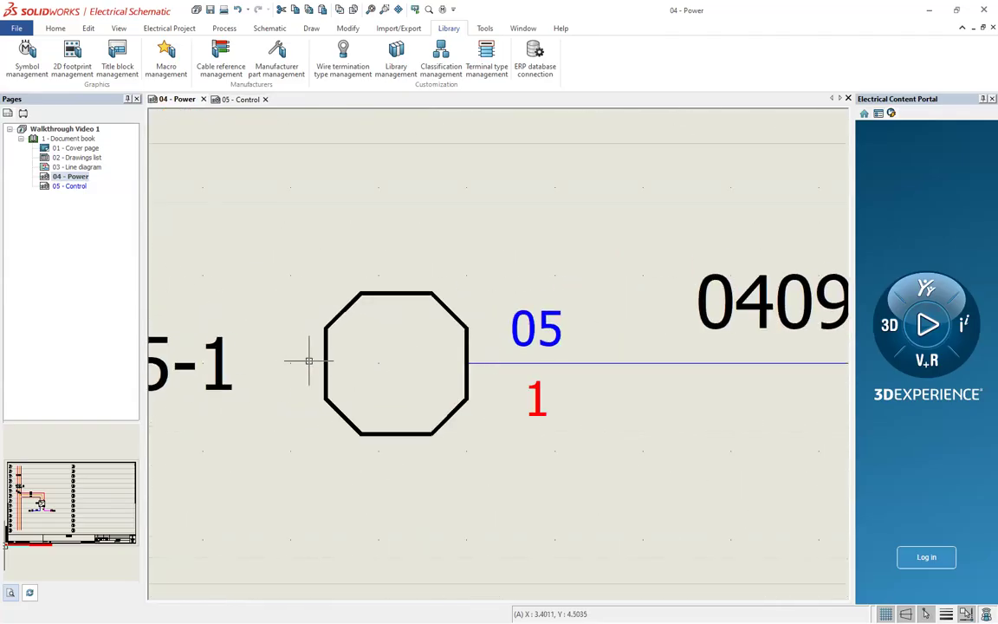
{"action": "scroll", "coordinate": [306, 327], "scroll_direction": "down", "scroll_amount": 3}
{"action": "scroll", "coordinate": [306, 328], "scroll_direction": "down", "scroll_amount": 2}
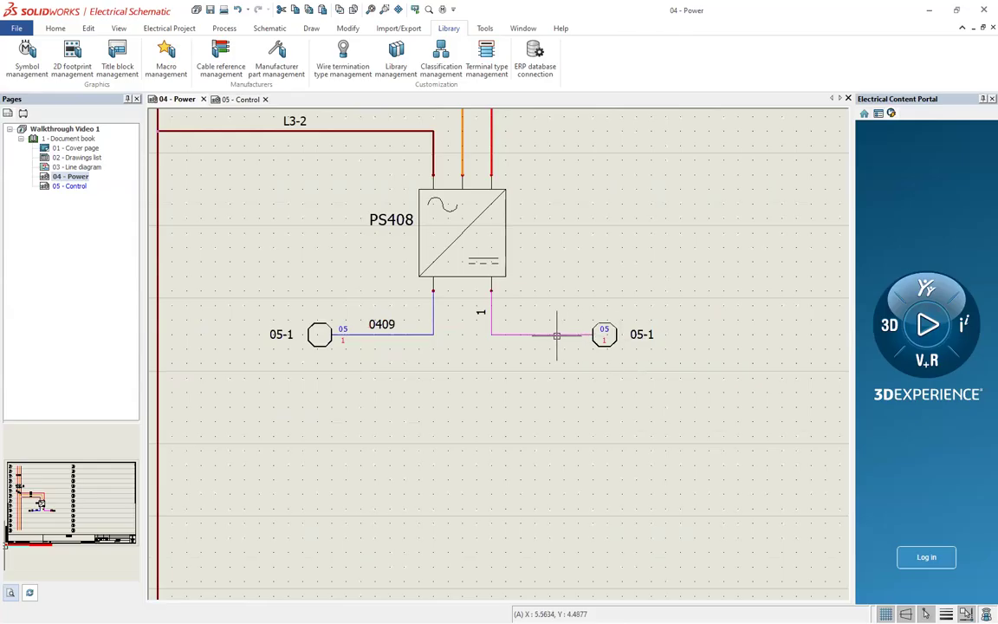
{"action": "scroll", "coordinate": [641, 340], "scroll_direction": "down", "scroll_amount": 2}
{"action": "scroll", "coordinate": [299, 332], "scroll_direction": "up", "scroll_amount": 4}
{"action": "scroll", "coordinate": [423, 323], "scroll_direction": "up", "scroll_amount": 1}
{"action": "scroll", "coordinate": [456, 307], "scroll_direction": "down", "scroll_amount": 1}
{"action": "scroll", "coordinate": [456, 306], "scroll_direction": "up", "scroll_amount": 1}
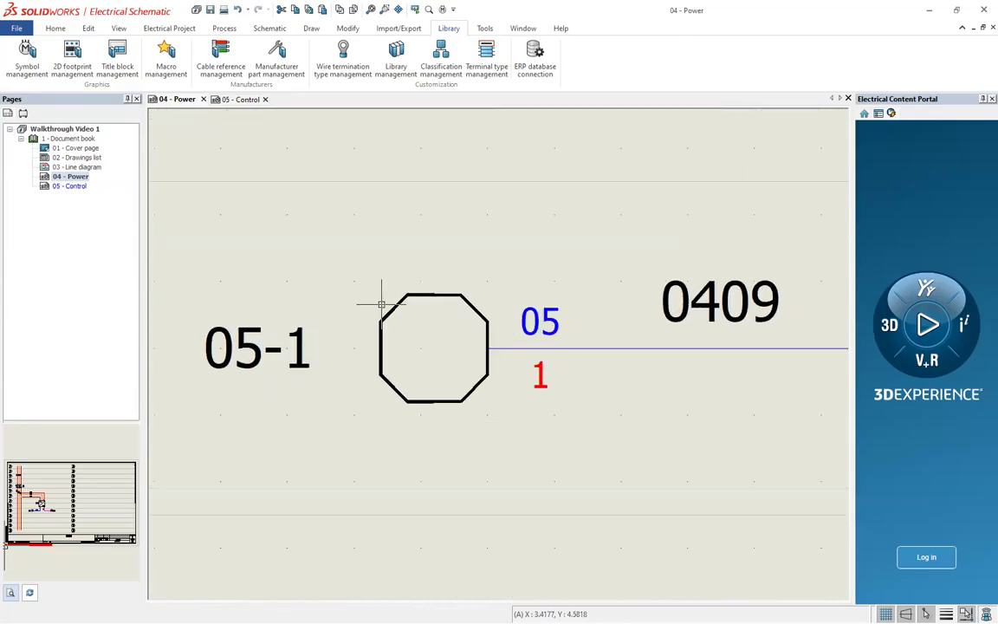
- Open the symbol of the origin arrow on wire 0409 for editing from the 04 - Power drawing
{"action": "right_click", "coordinate": [481, 318]}
{"action": "mouse_move", "coordinate": [529, 395]}
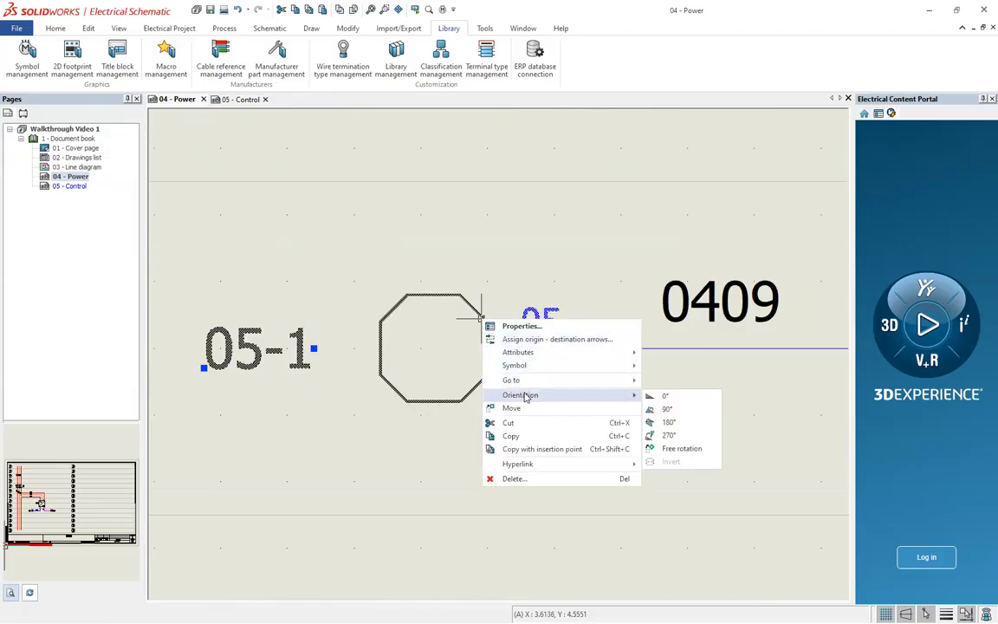
{"action": "mouse_move", "coordinate": [579, 365]}
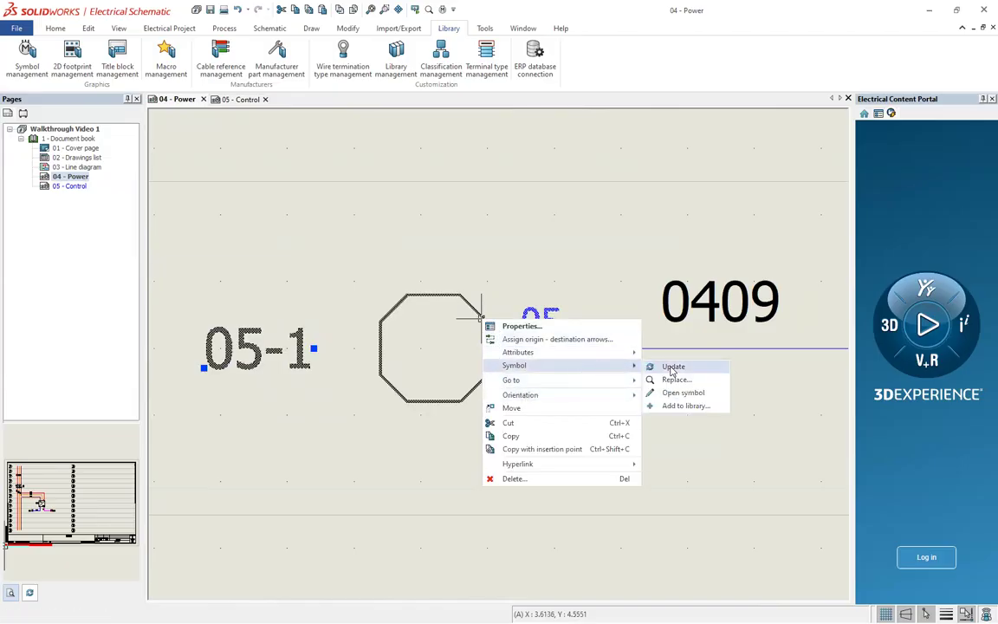
{"action": "left_click", "coordinate": [683, 393]}
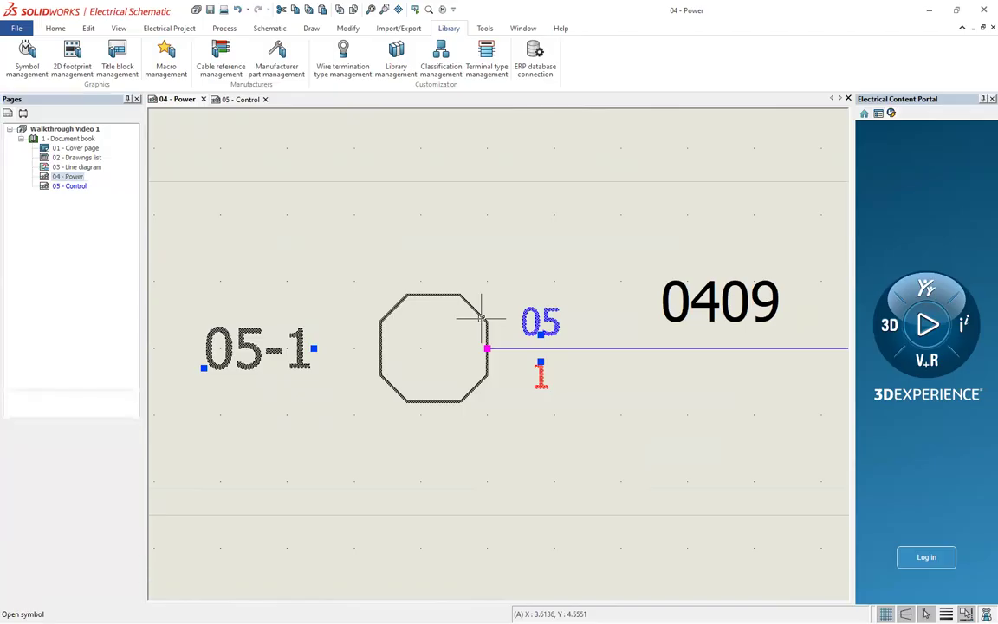
{"action": "left_click", "coordinate": [584, 364]}
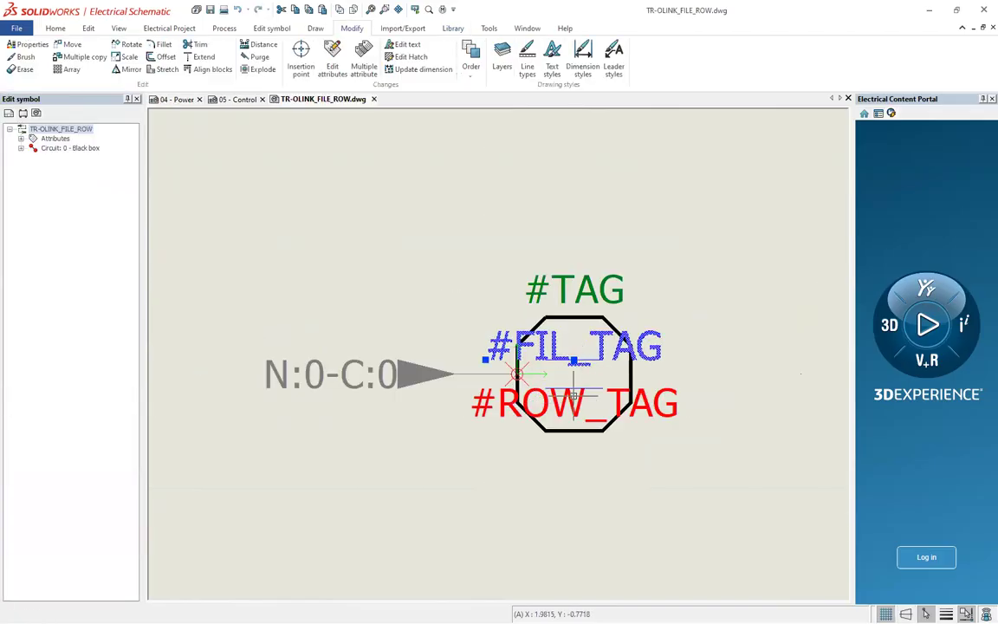
{"action": "left_click", "coordinate": [574, 397]}
{"action": "scroll", "coordinate": [551, 398], "scroll_direction": "up", "scroll_amount": 3}
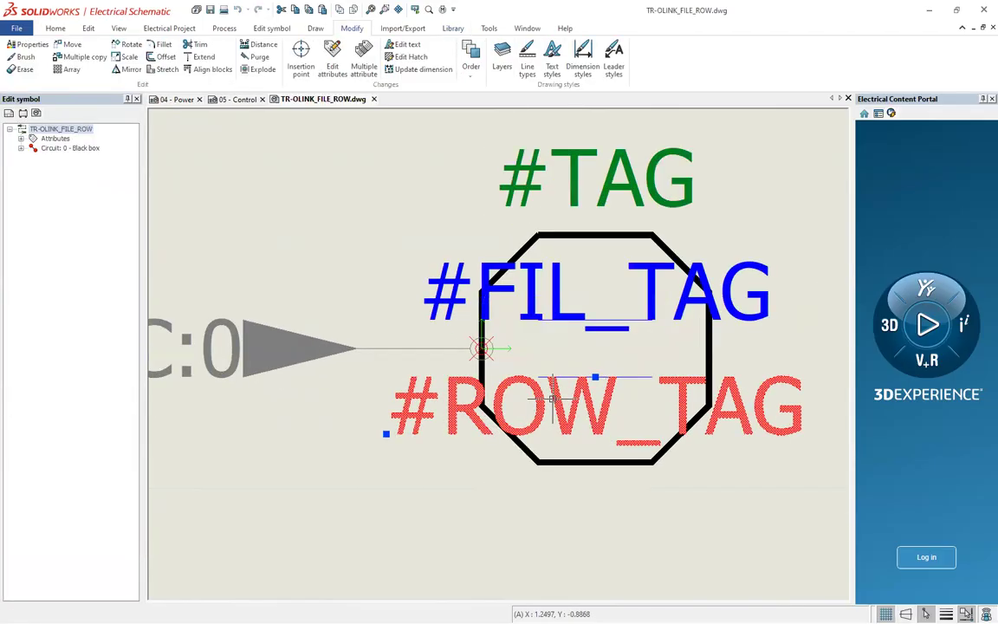
{"action": "scroll", "coordinate": [551, 399], "scroll_direction": "up", "scroll_amount": 1}
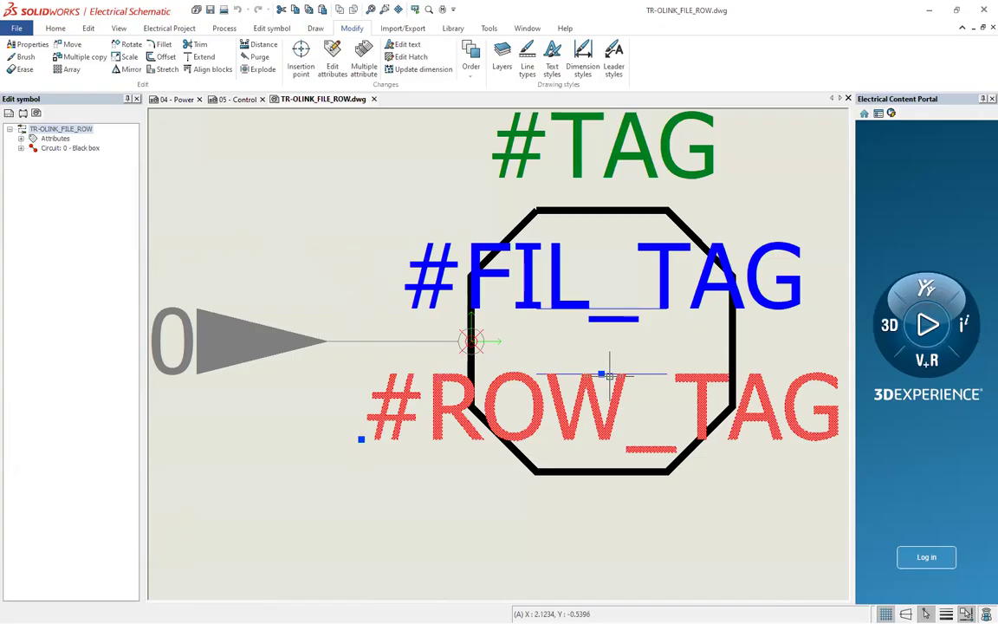
- Examine the properties of the #ROW_TAG and #FIL_TAG attributes, including the justification options for #FIL_TAG
{"action": "double_click", "coordinate": [583, 412]}
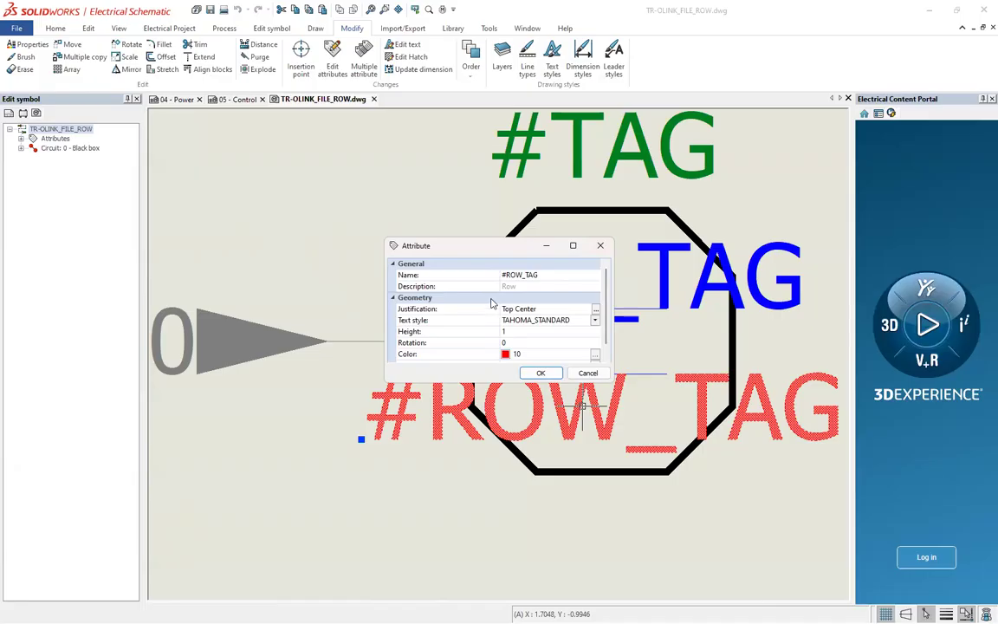
{"action": "left_click", "coordinate": [600, 245]}
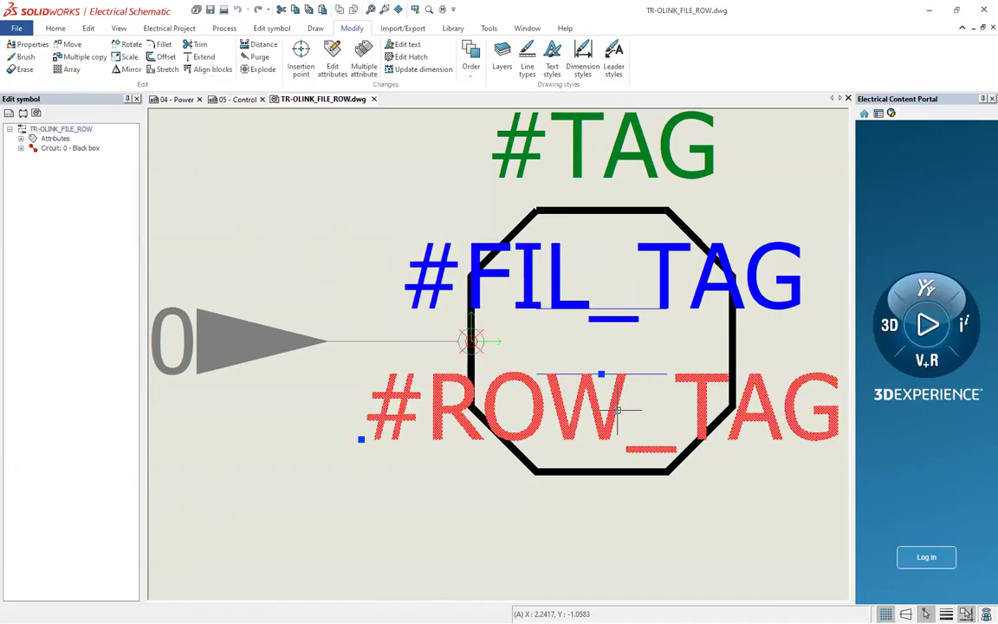
{"action": "double_click", "coordinate": [618, 319]}
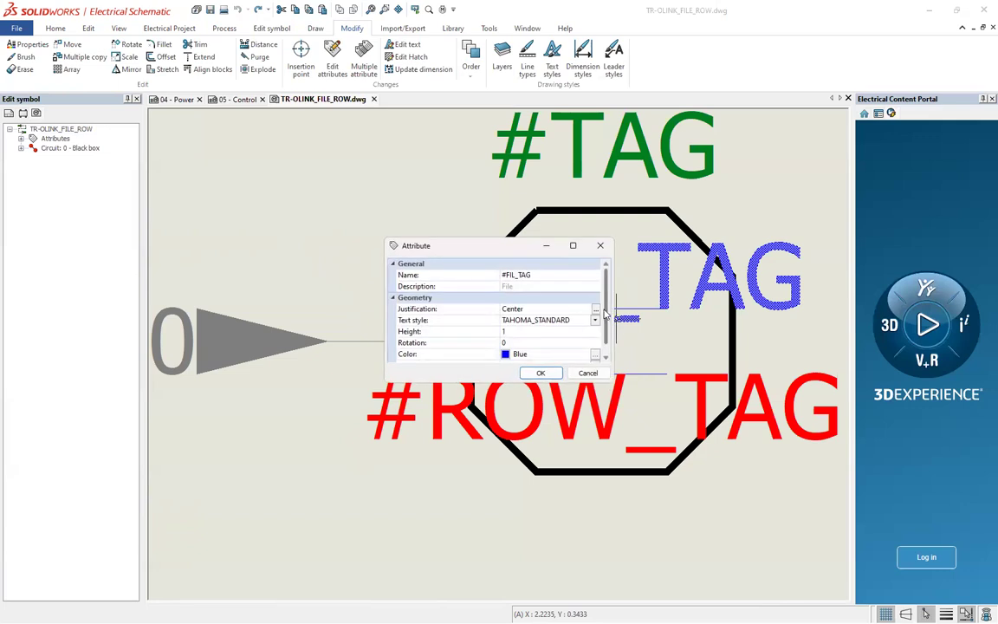
{"action": "left_click", "coordinate": [595, 310]}
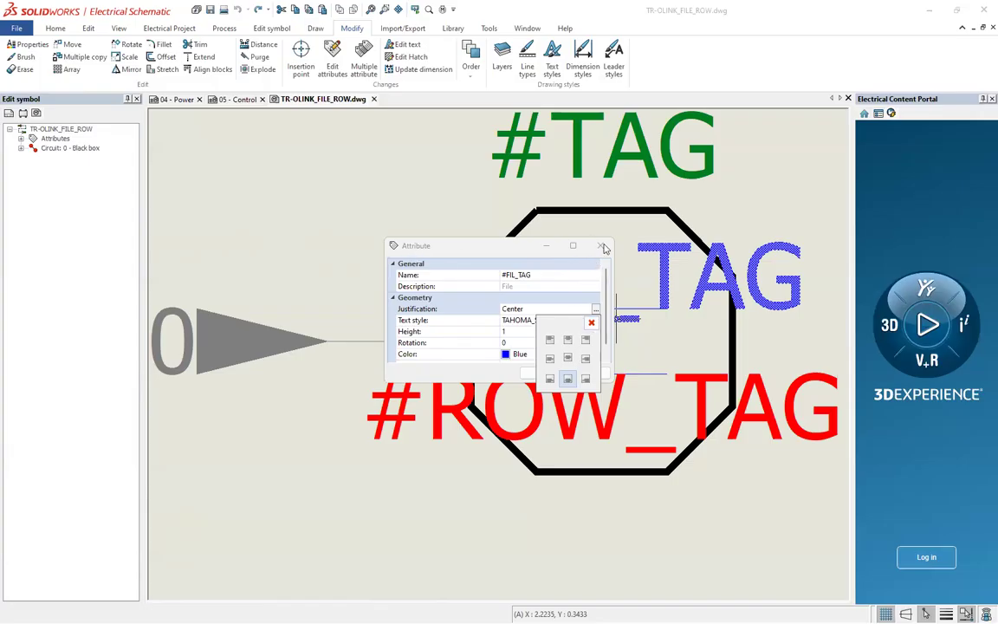
{"action": "left_click", "coordinate": [569, 385]}
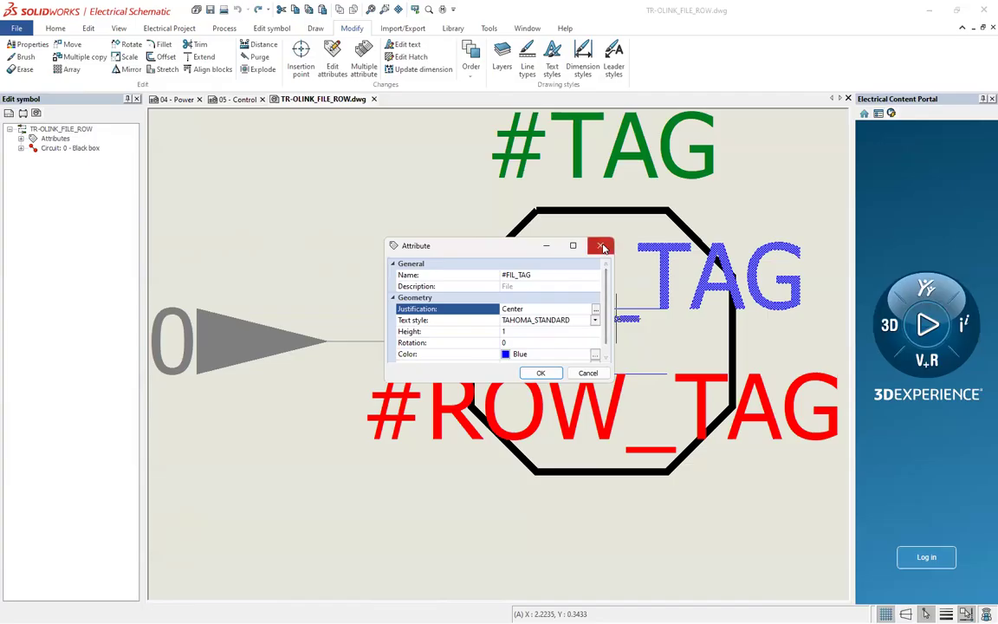
{"action": "left_click", "coordinate": [602, 247]}
- Move the whole origin arrow symbol so the octagon's centre sits on the insertion point at 0,0
{"action": "scroll", "coordinate": [468, 272], "scroll_direction": "down", "scroll_amount": 2}
{"action": "scroll", "coordinate": [468, 272], "scroll_direction": "down", "scroll_amount": 2}
{"action": "scroll", "coordinate": [401, 272], "scroll_direction": "up", "scroll_amount": 2}
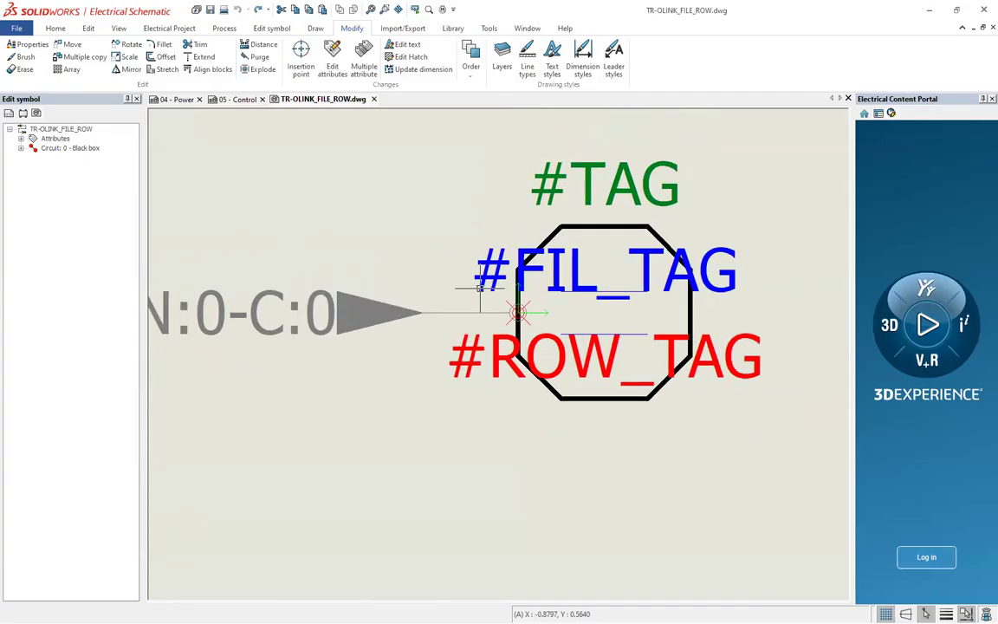
{"action": "scroll", "coordinate": [479, 286], "scroll_direction": "down", "scroll_amount": 2}
{"action": "scroll", "coordinate": [478, 286], "scroll_direction": "up", "scroll_amount": 3}
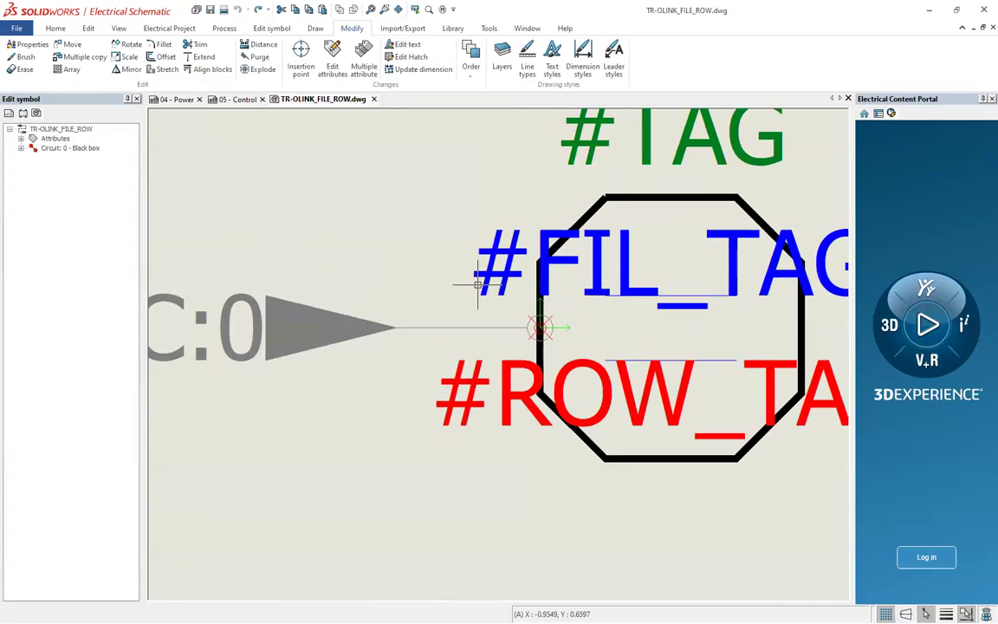
{"action": "scroll", "coordinate": [477, 284], "scroll_direction": "down", "scroll_amount": 2}
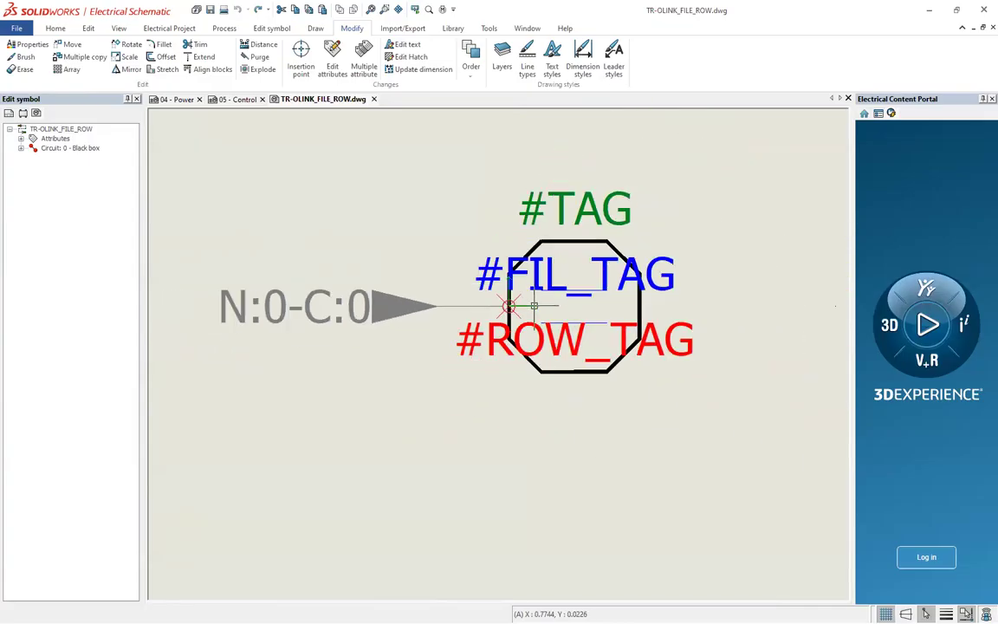
{"action": "mouse_move", "coordinate": [722, 437]}
{"action": "left_mouse_down"}
{"action": "mouse_move", "coordinate": [300, 200]}
{"action": "mouse_move", "coordinate": [201, 165]}
{"action": "left_mouse_up"}
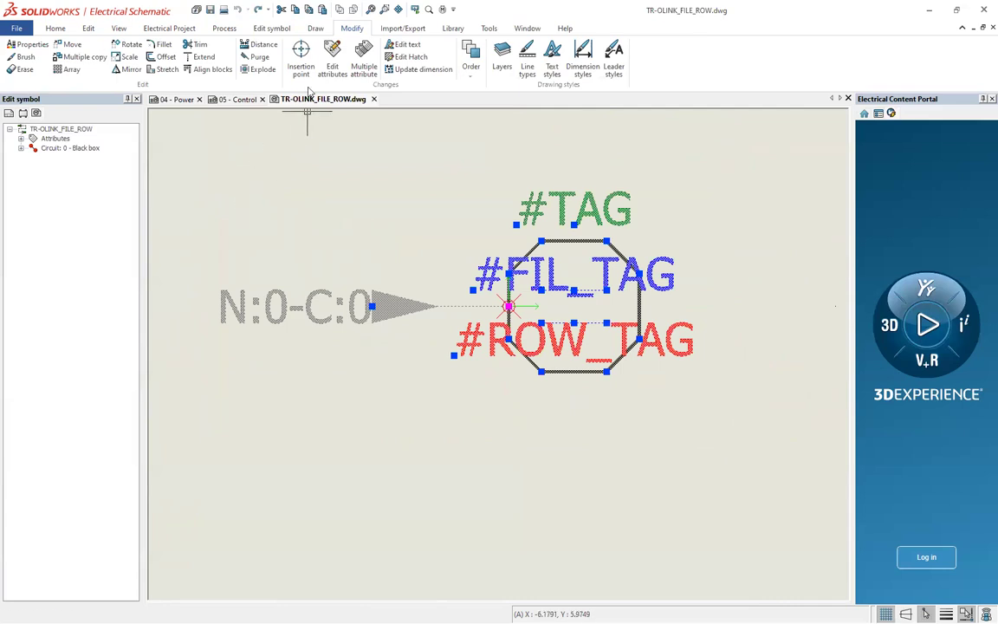
{"action": "left_click", "coordinate": [69, 44]}
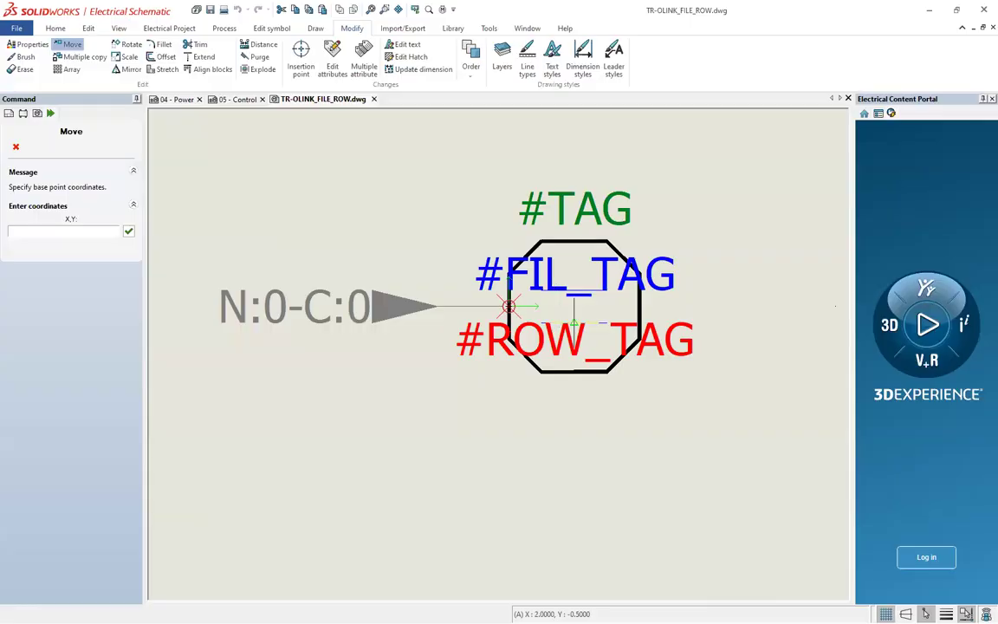
{"action": "scroll", "coordinate": [574, 305], "scroll_direction": "up", "scroll_amount": 3}
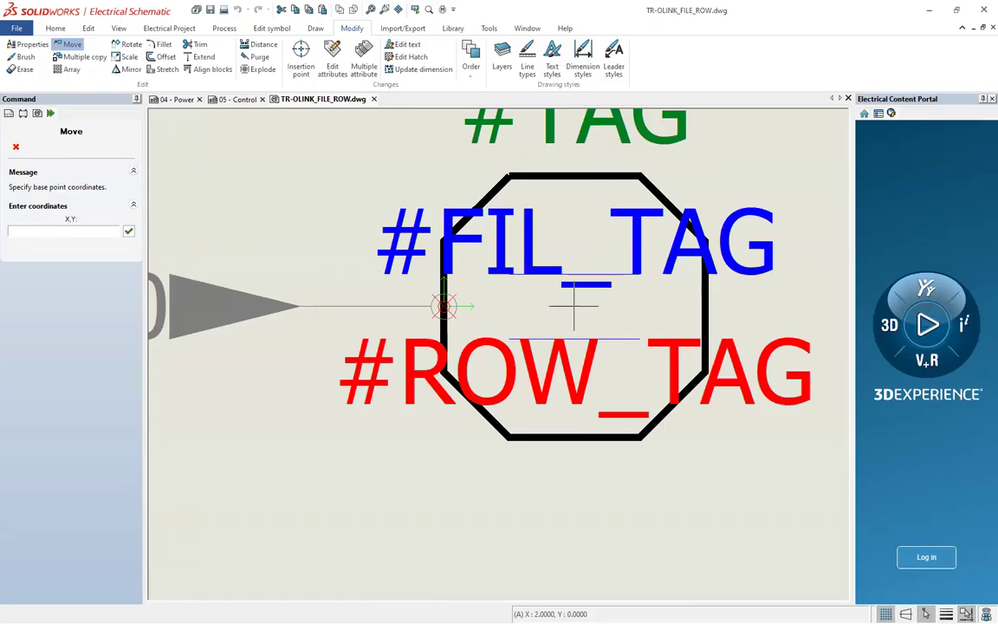
{"action": "left_click", "coordinate": [574, 305]}
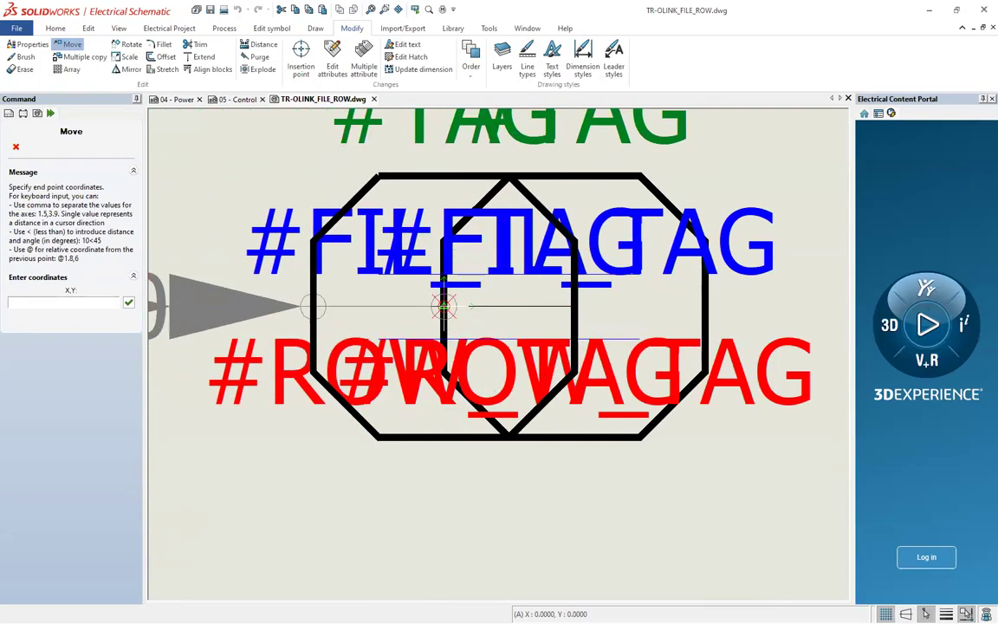
{"action": "left_click", "coordinate": [444, 305]}
{"action": "scroll", "coordinate": [631, 305], "scroll_direction": "down", "scroll_amount": 3}
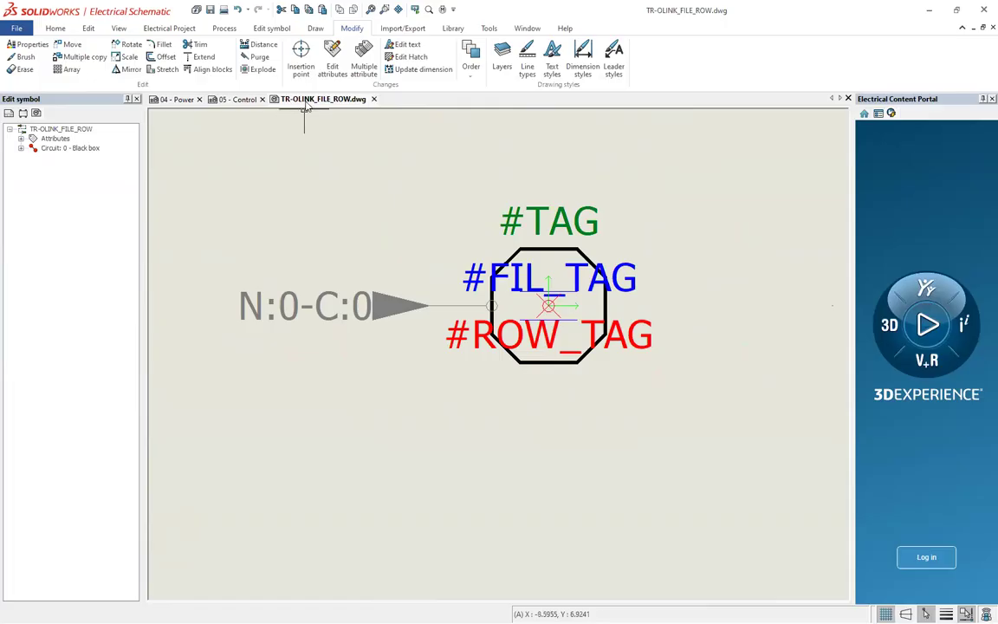
- Update all identical origin arrows in the 04 - Power drawing, starting from the arrow on wire 0409
{"action": "left_click", "coordinate": [172, 101]}
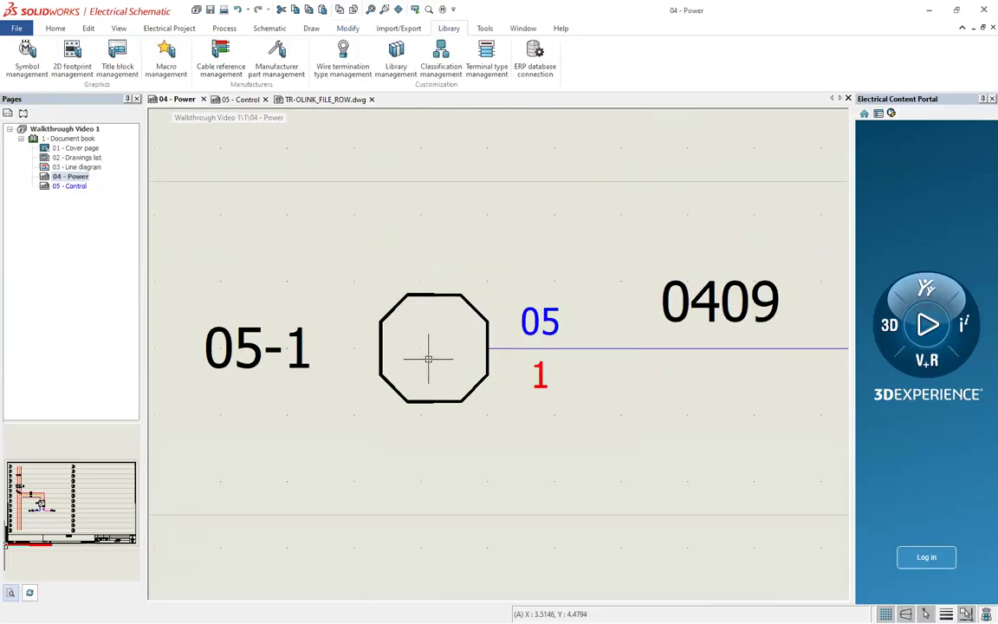
{"action": "left_click", "coordinate": [477, 387]}
{"action": "right_click", "coordinate": [476, 387]}
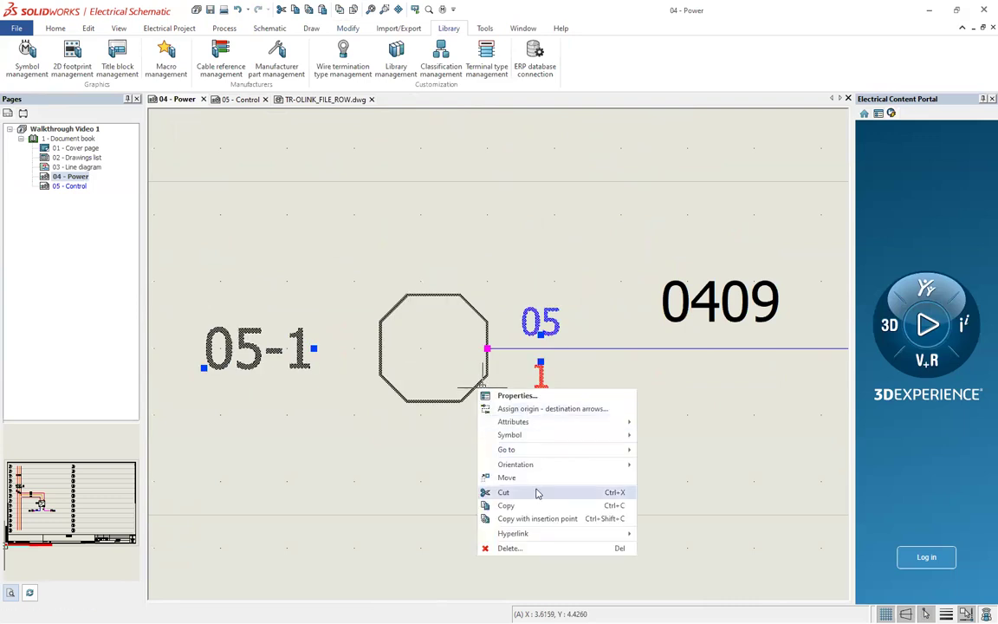
{"action": "mouse_move", "coordinate": [559, 441]}
{"action": "left_click", "coordinate": [657, 436]}
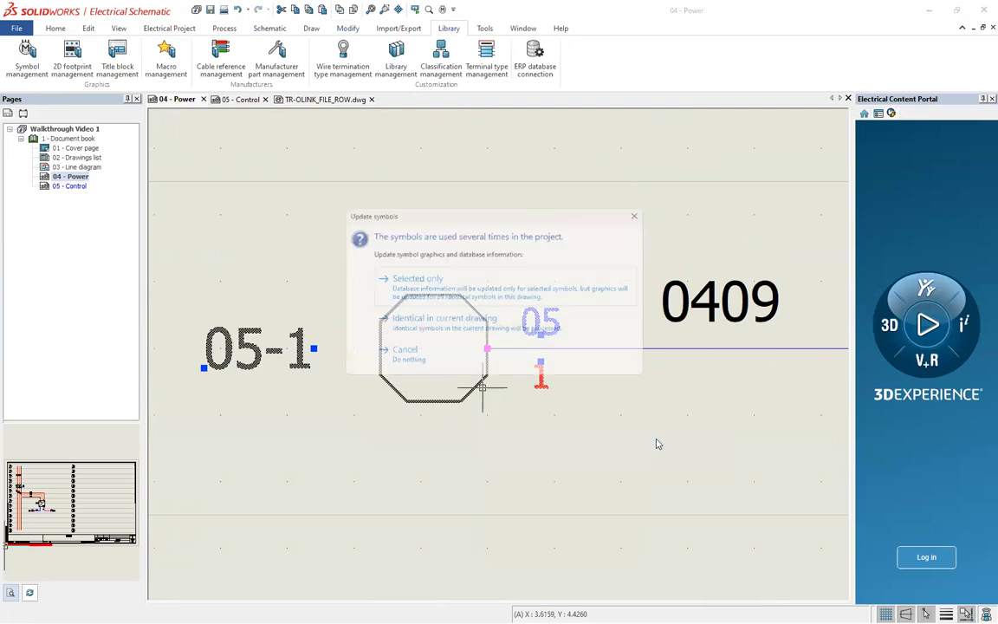
{"action": "left_click", "coordinate": [485, 335]}
{"action": "scroll", "coordinate": [465, 395], "scroll_direction": "down", "scroll_amount": 5}
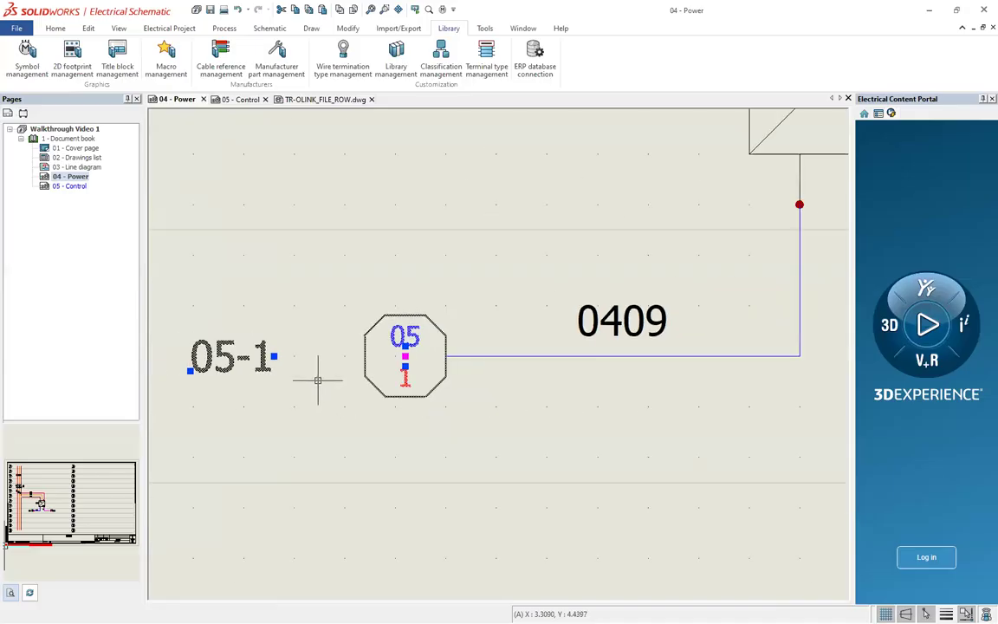
{"action": "scroll", "coordinate": [737, 385], "scroll_direction": "up", "scroll_amount": 3}
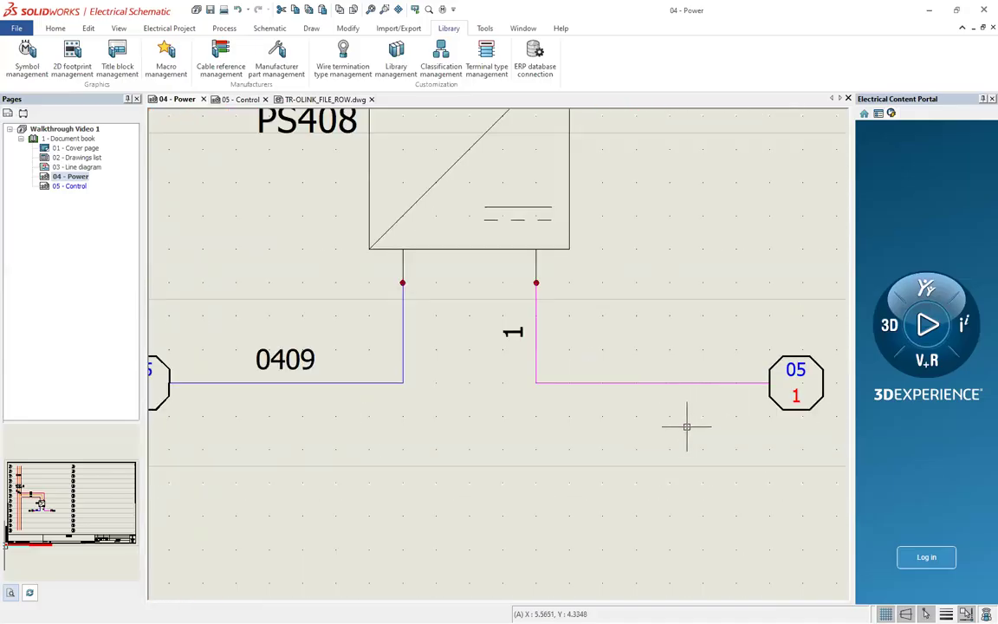
{"action": "scroll", "coordinate": [688, 424], "scroll_direction": "down", "scroll_amount": 3}
{"action": "scroll", "coordinate": [393, 244], "scroll_direction": "up", "scroll_amount": 2}
- Close the TR-OLINK_FILE_ROW symbol and open the symbol of the destination arrow on wire 0409 in the 05 - Control drawing for editing
{"action": "left_click", "coordinate": [283, 98]}
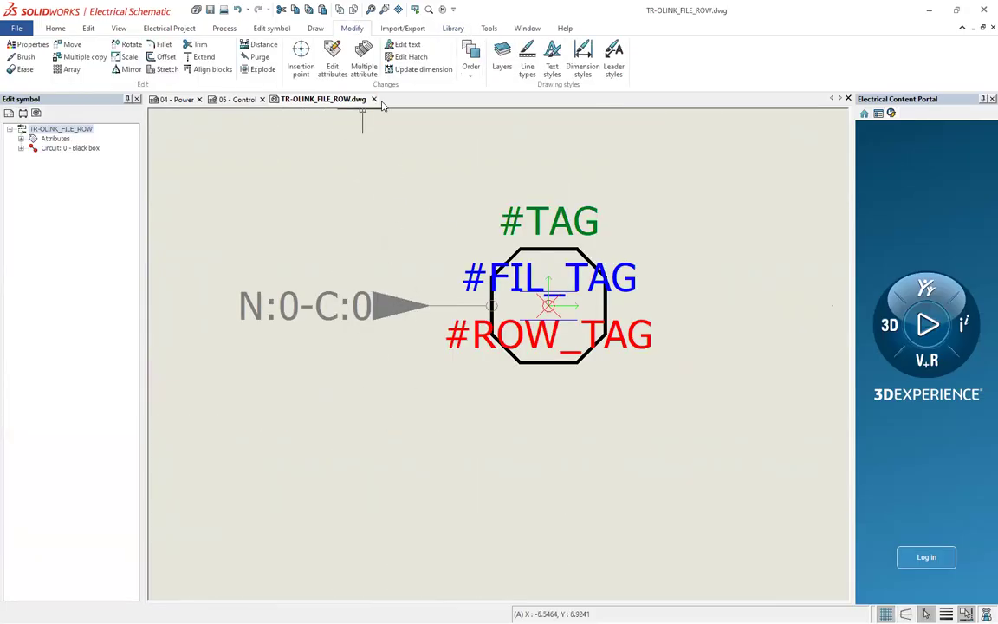
{"action": "left_click", "coordinate": [374, 99]}
{"action": "left_click", "coordinate": [236, 99]}
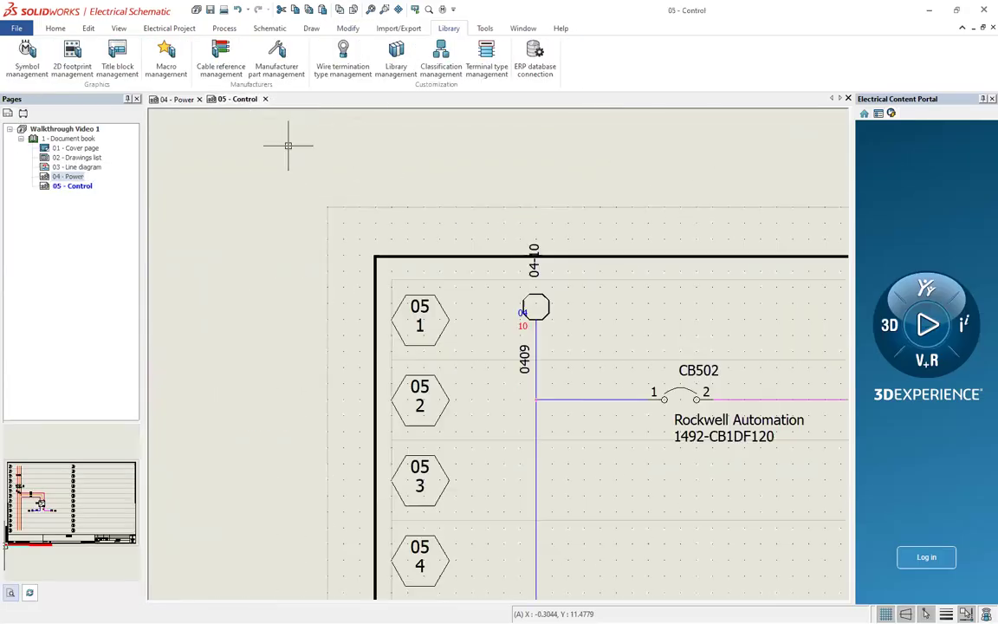
{"action": "scroll", "coordinate": [550, 324], "scroll_direction": "up", "scroll_amount": 3}
{"action": "left_click", "coordinate": [551, 320]}
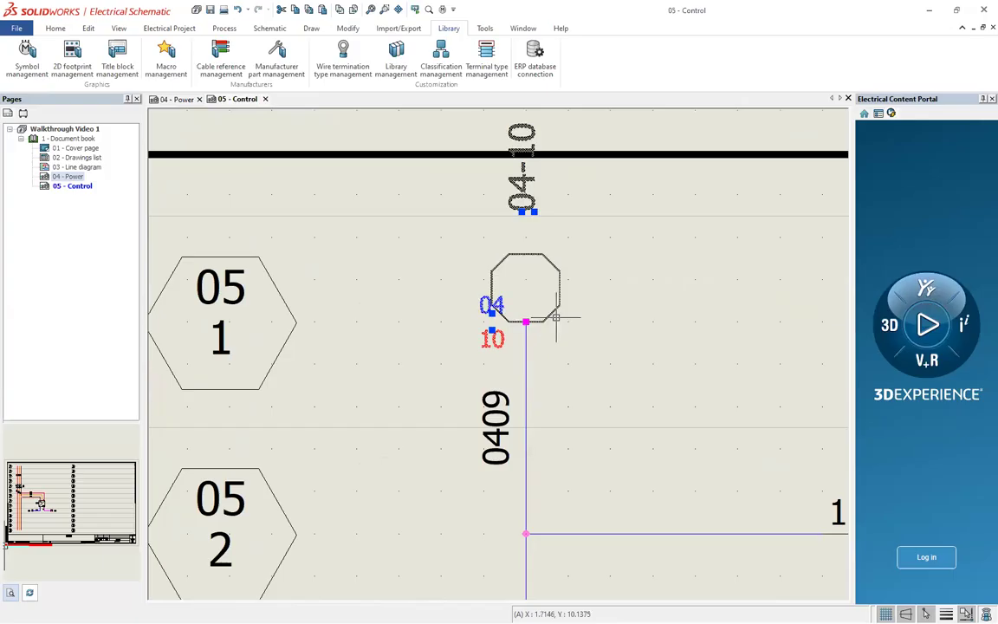
{"action": "right_click", "coordinate": [553, 319]}
{"action": "mouse_move", "coordinate": [639, 374]}
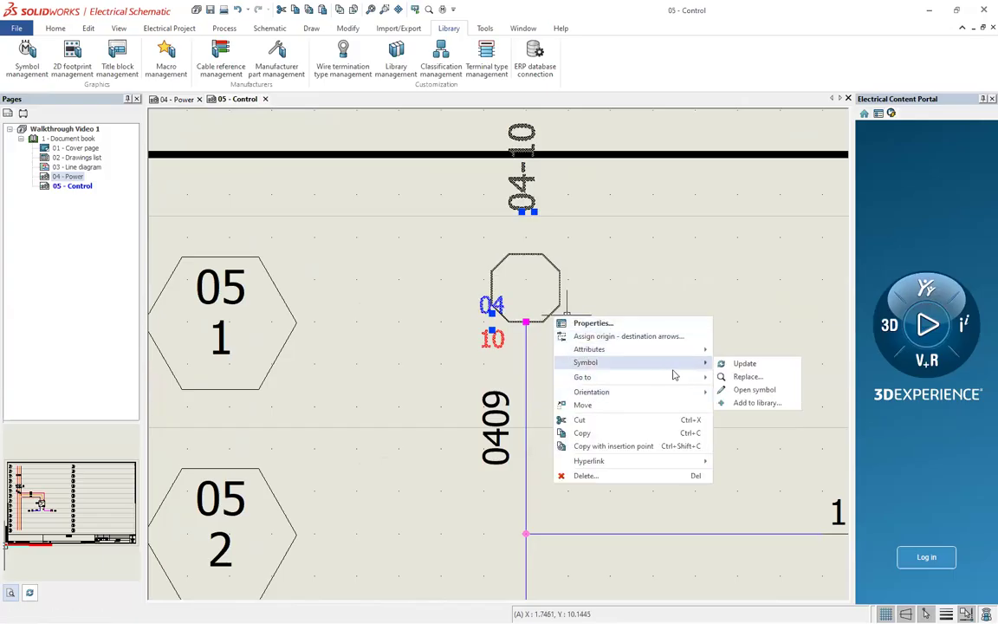
{"action": "left_click", "coordinate": [754, 390]}
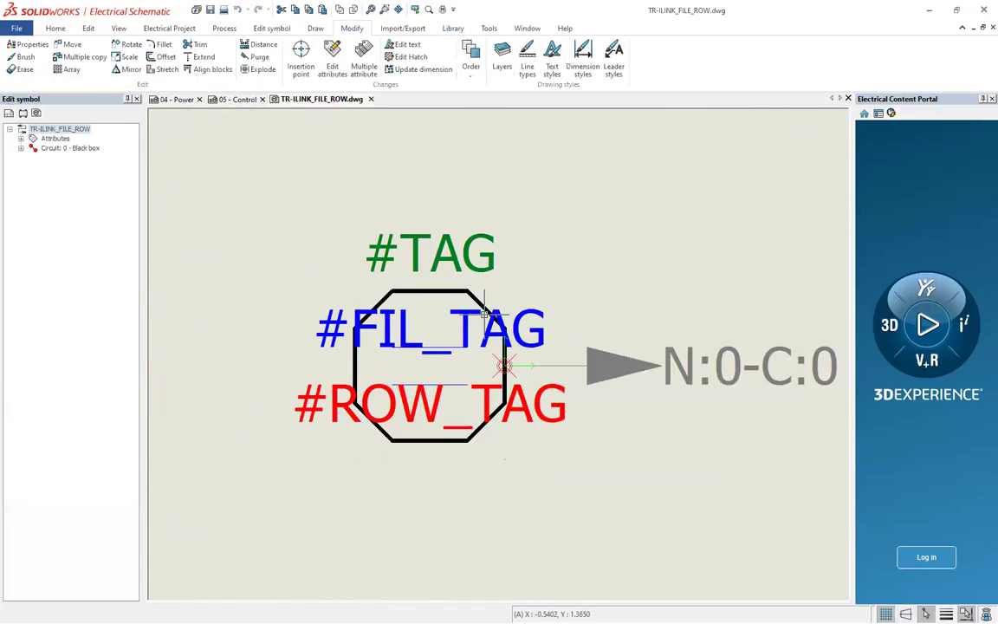
- Move the whole destination arrow symbol so the octagon's centre sits on the insertion point at 0,0, and close the symbol
{"action": "scroll", "coordinate": [373, 299], "scroll_direction": "down", "scroll_amount": 3}
{"action": "scroll", "coordinate": [401, 334], "scroll_direction": "up", "scroll_amount": 2}
{"action": "left_click", "coordinate": [707, 427]}
{"action": "left_click", "coordinate": [268, 152]}
{"action": "scroll", "coordinate": [329, 268], "scroll_direction": "up", "scroll_amount": 2}
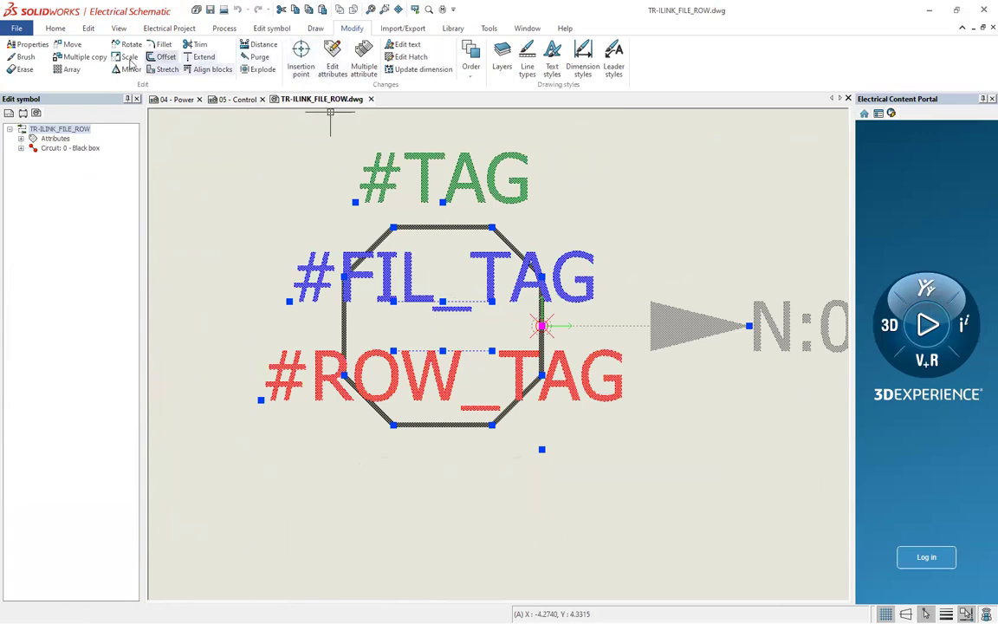
{"action": "left_click", "coordinate": [69, 44]}
{"action": "left_click", "coordinate": [443, 326]}
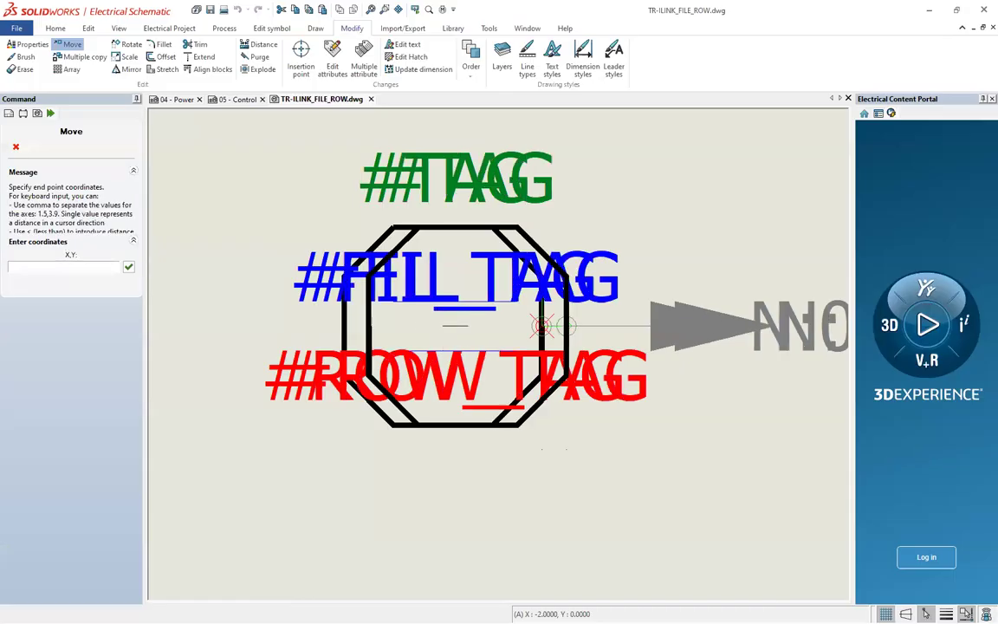
{"action": "left_click", "coordinate": [542, 325]}
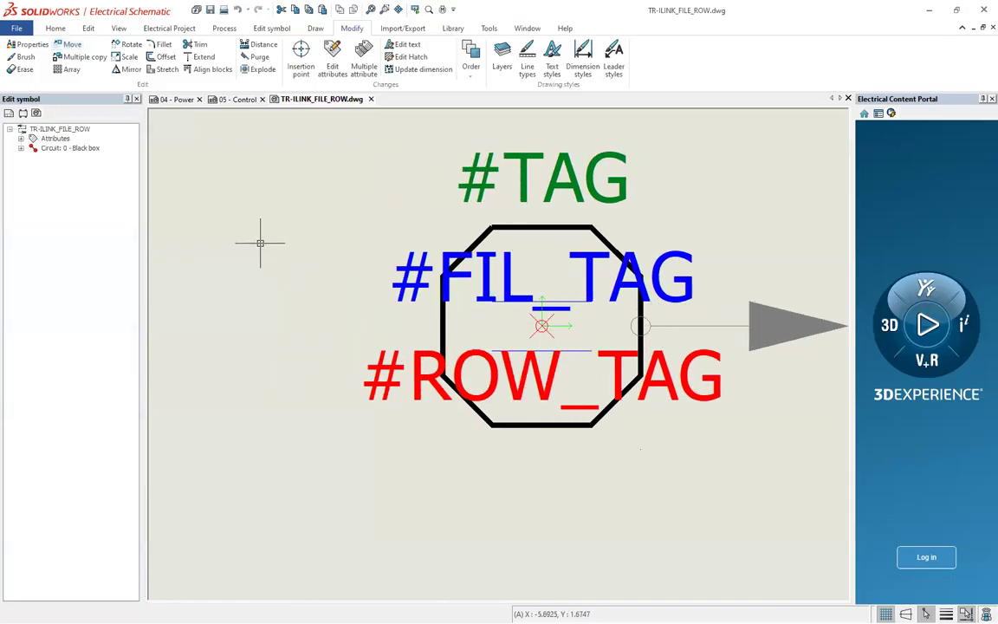
{"action": "scroll", "coordinate": [264, 238], "scroll_direction": "down", "scroll_amount": 5}
{"action": "scroll", "coordinate": [278, 212], "scroll_direction": "up", "scroll_amount": 3}
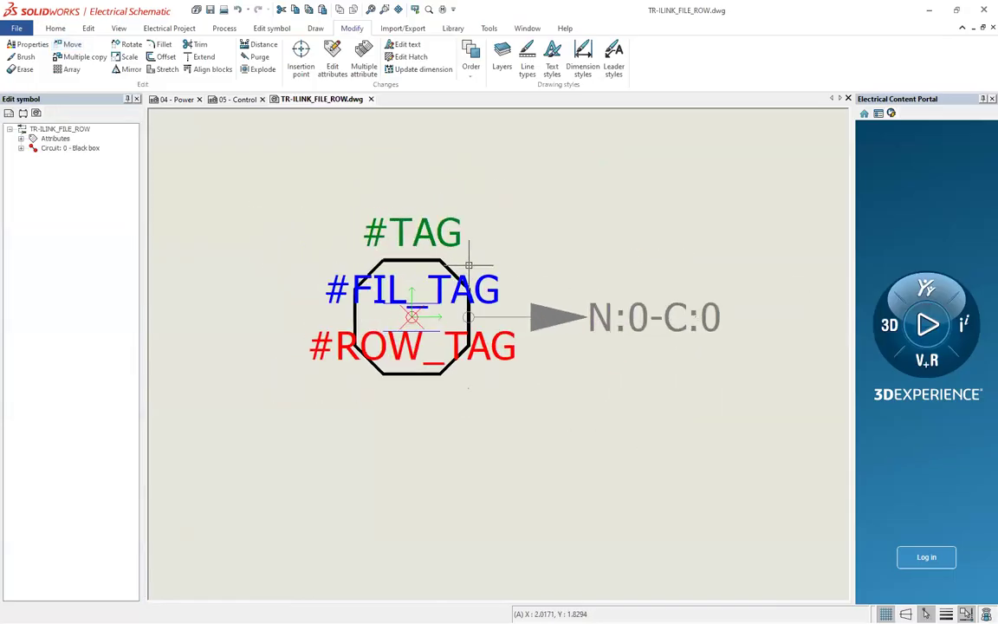
{"action": "left_click", "coordinate": [370, 99]}
- Update all identical destination arrows in the 05 - Control drawing, starting from the arrow on wire 0409
{"action": "left_click", "coordinate": [552, 313]}
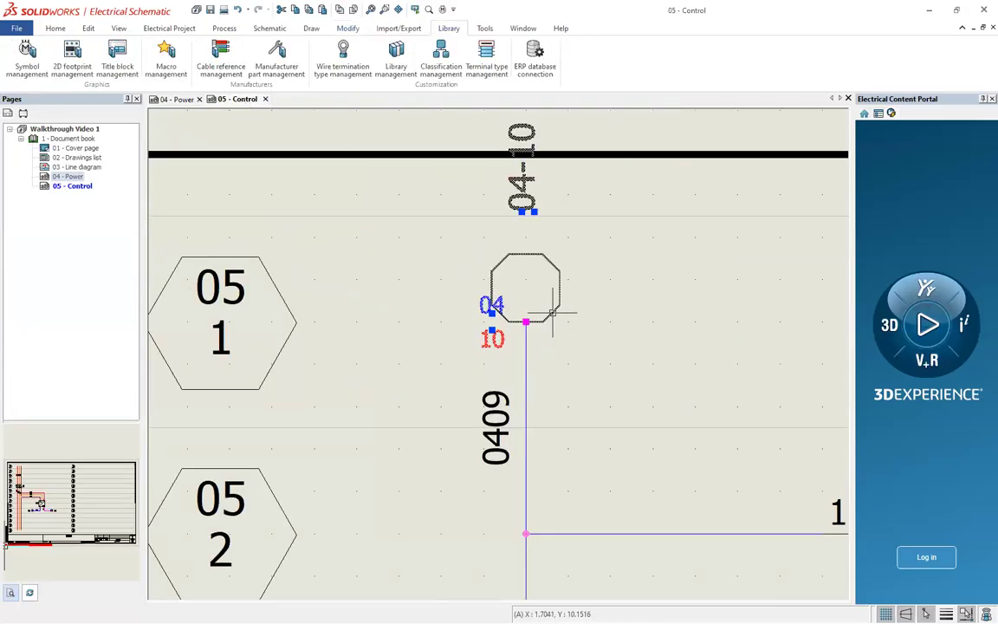
{"action": "right_click", "coordinate": [552, 314]}
{"action": "mouse_move", "coordinate": [685, 359]}
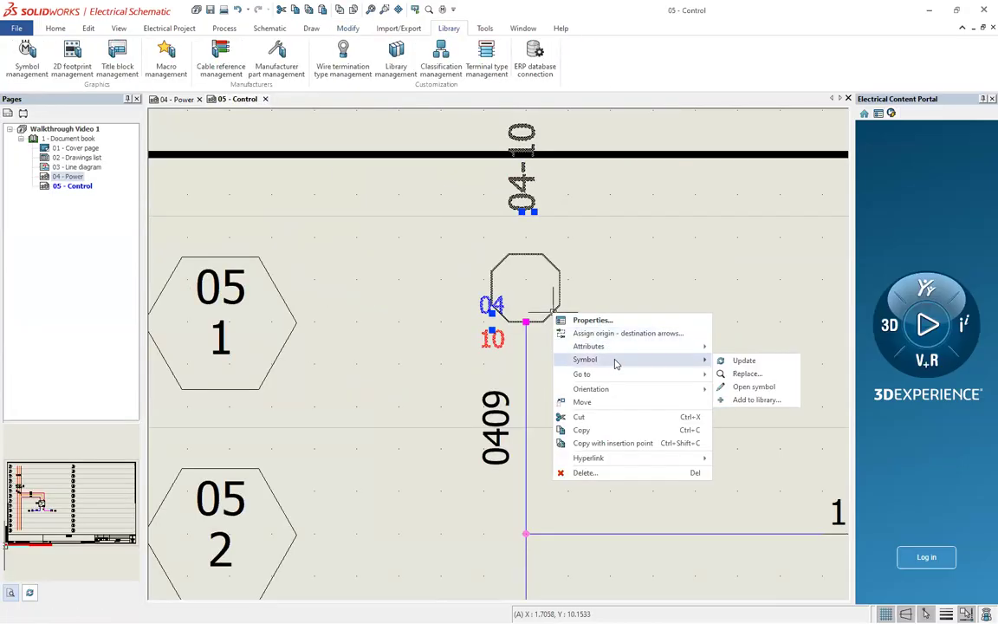
{"action": "left_click", "coordinate": [745, 361]}
{"action": "left_click", "coordinate": [580, 332]}
- Examine the updated destination arrow on the second vertical wire and the commands available for it, including its go-to link
{"action": "scroll", "coordinate": [538, 329], "scroll_direction": "down", "scroll_amount": 1}
{"action": "scroll", "coordinate": [446, 312], "scroll_direction": "down", "scroll_amount": 2}
{"action": "scroll", "coordinate": [789, 319], "scroll_direction": "up", "scroll_amount": 4}
{"action": "scroll", "coordinate": [784, 313], "scroll_direction": "down", "scroll_amount": 1}
{"action": "scroll", "coordinate": [806, 310], "scroll_direction": "up", "scroll_amount": 5}
{"action": "scroll", "coordinate": [745, 316], "scroll_direction": "down", "scroll_amount": 3}
{"action": "scroll", "coordinate": [741, 309], "scroll_direction": "down", "scroll_amount": 2}
{"action": "scroll", "coordinate": [738, 309], "scroll_direction": "up", "scroll_amount": 2}
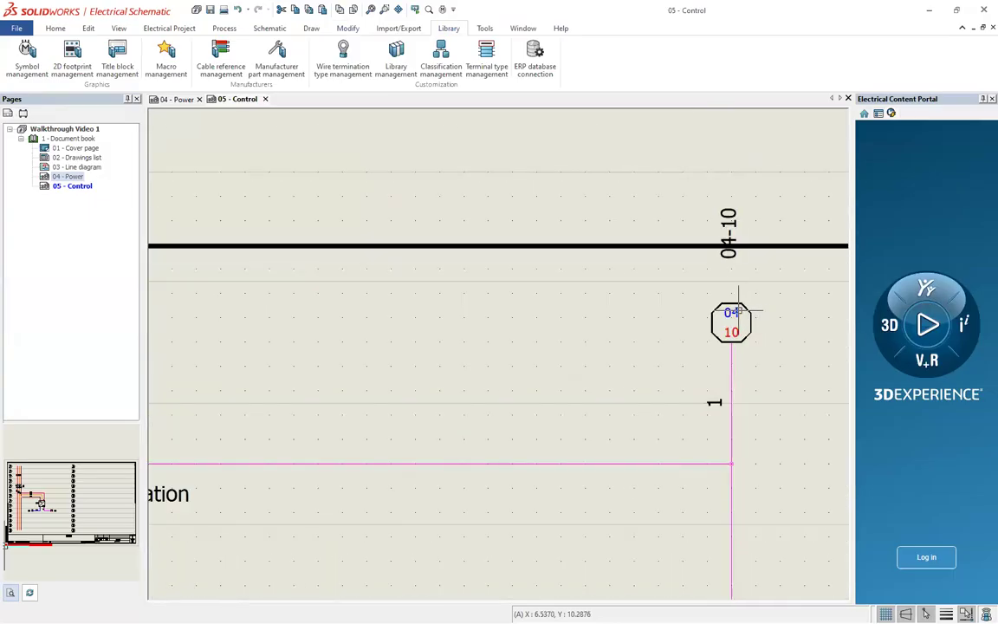
{"action": "scroll", "coordinate": [742, 306], "scroll_direction": "up", "scroll_amount": 1}
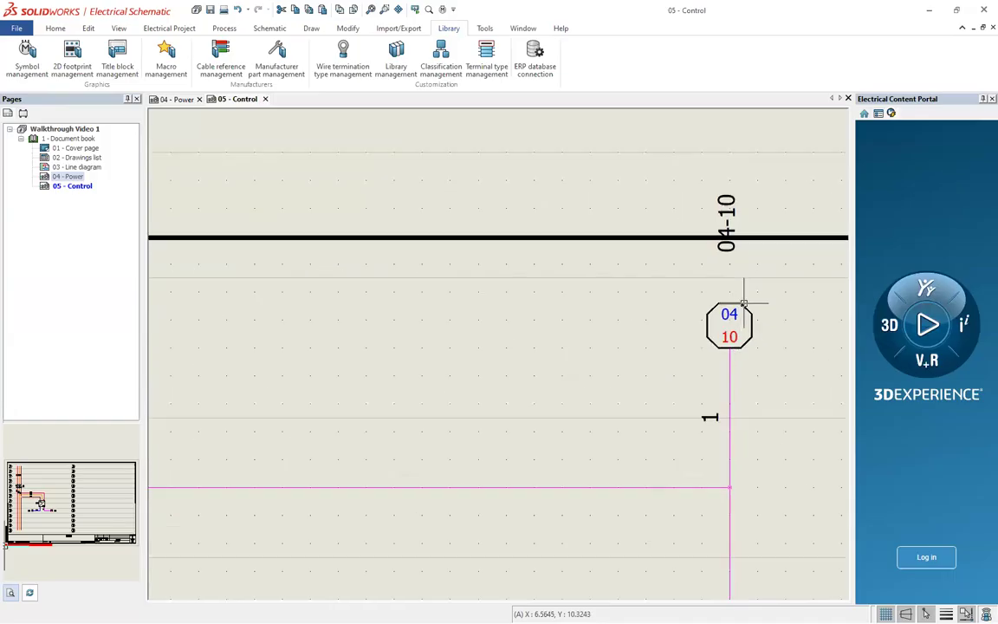
{"action": "scroll", "coordinate": [743, 303], "scroll_direction": "up", "scroll_amount": 2}
{"action": "left_click", "coordinate": [741, 309]}
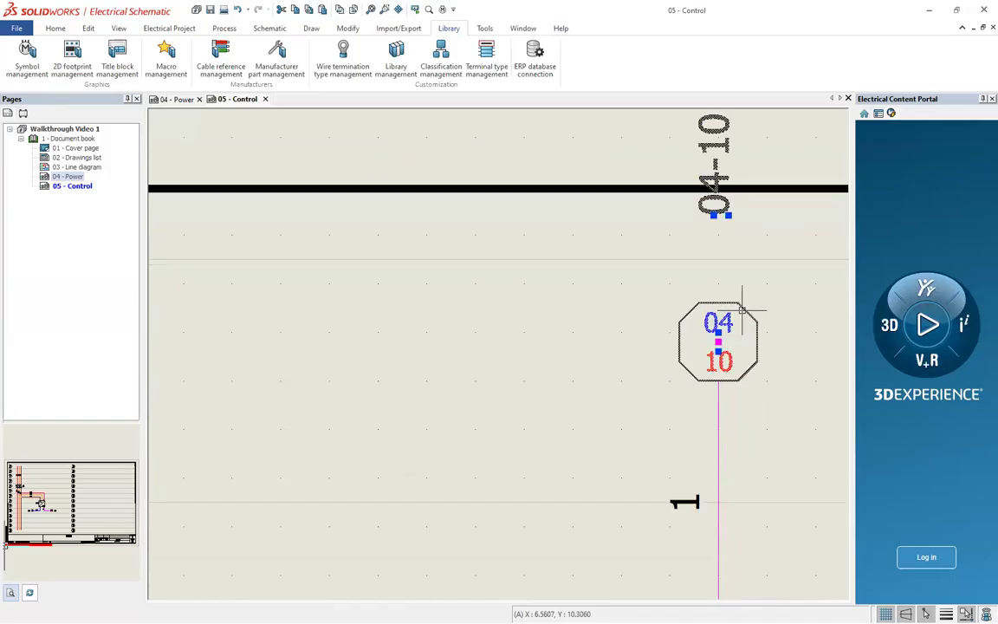
{"action": "right_click", "coordinate": [744, 305]}
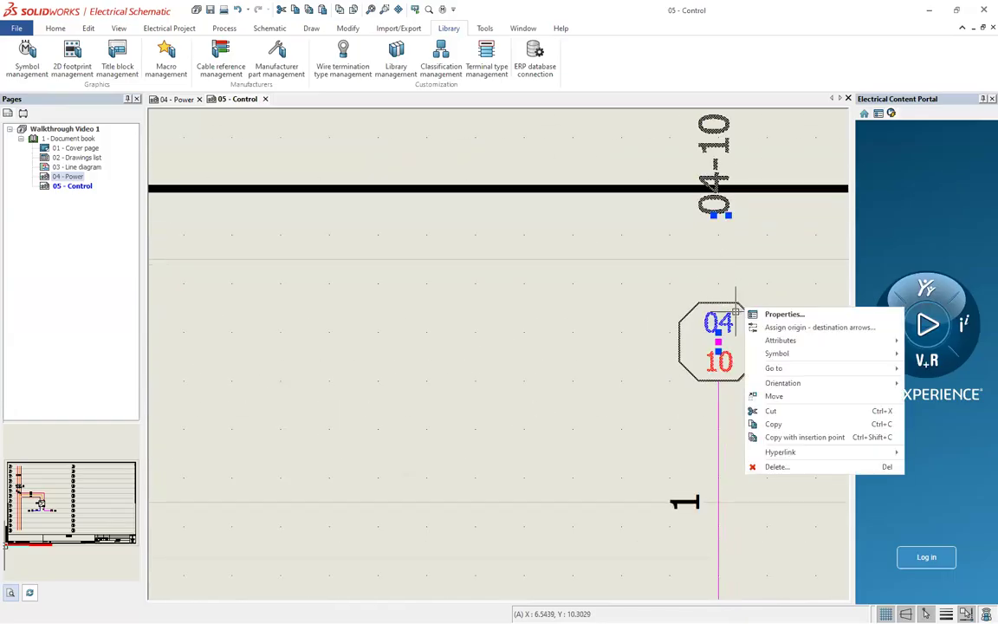
{"action": "mouse_move", "coordinate": [824, 344]}
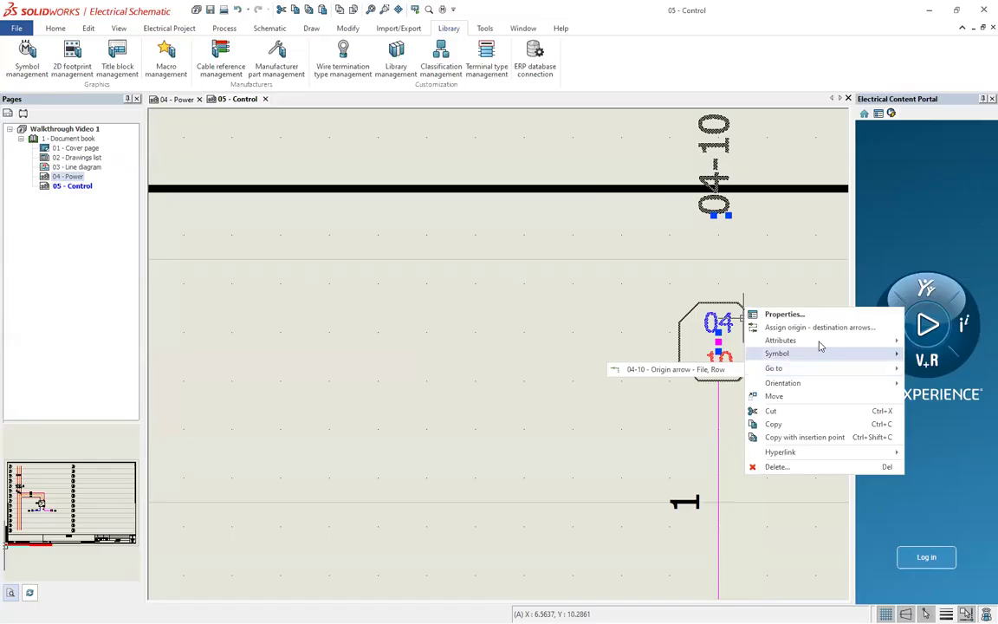
{"action": "left_click", "coordinate": [492, 272]}
- Examine the updated destination arrow on wire 0409, comparing its octagon and attributes with the separate 04-10 text above it
{"action": "scroll", "coordinate": [652, 303], "scroll_direction": "down", "scroll_amount": 1}
{"action": "scroll", "coordinate": [652, 302], "scroll_direction": "down", "scroll_amount": 8}
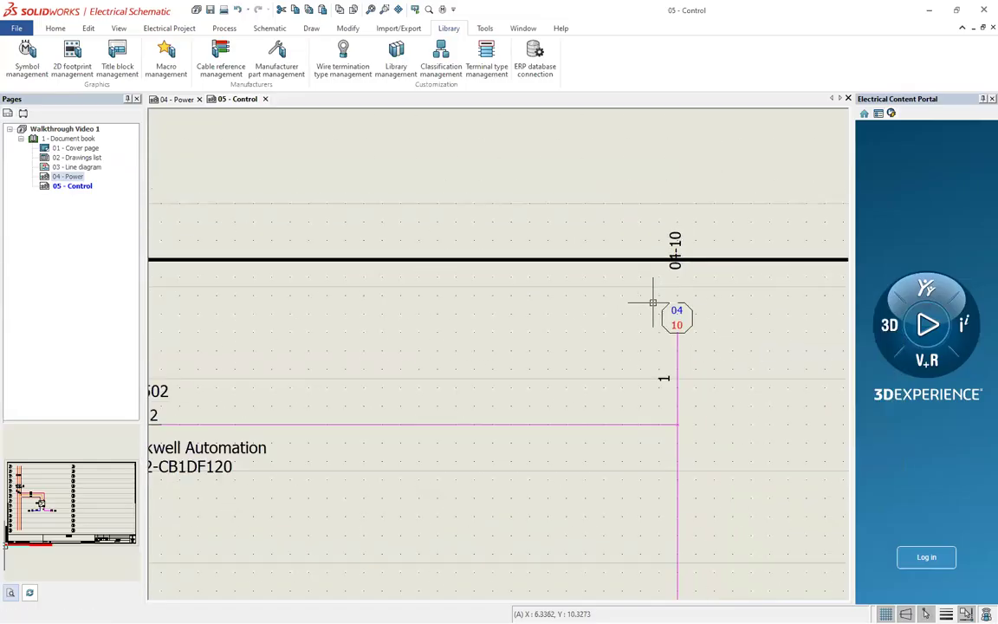
{"action": "scroll", "coordinate": [319, 303], "scroll_direction": "up", "scroll_amount": 6}
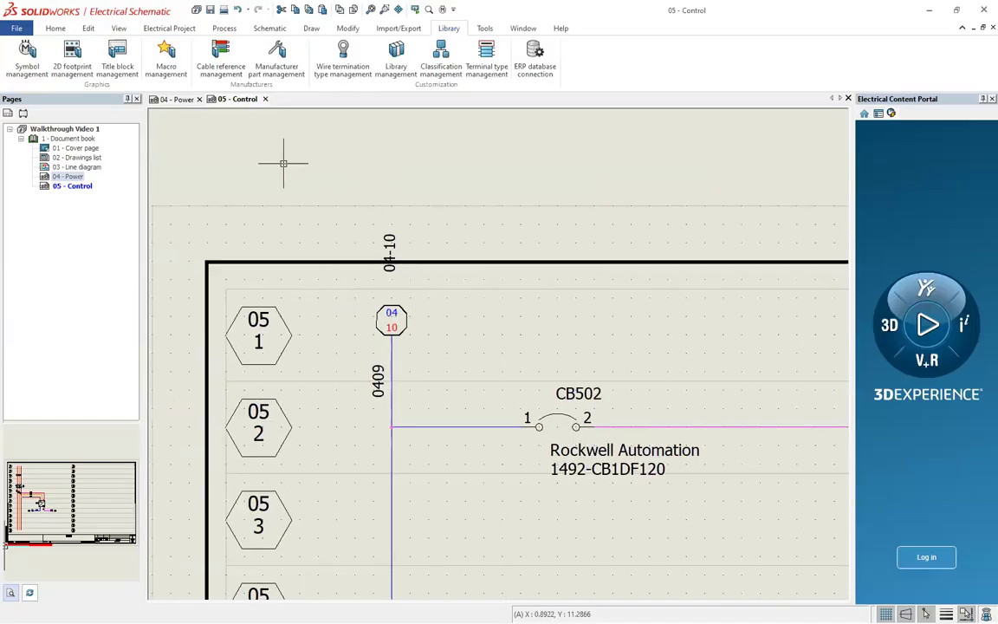
{"action": "scroll", "coordinate": [407, 308], "scroll_direction": "up", "scroll_amount": 3}
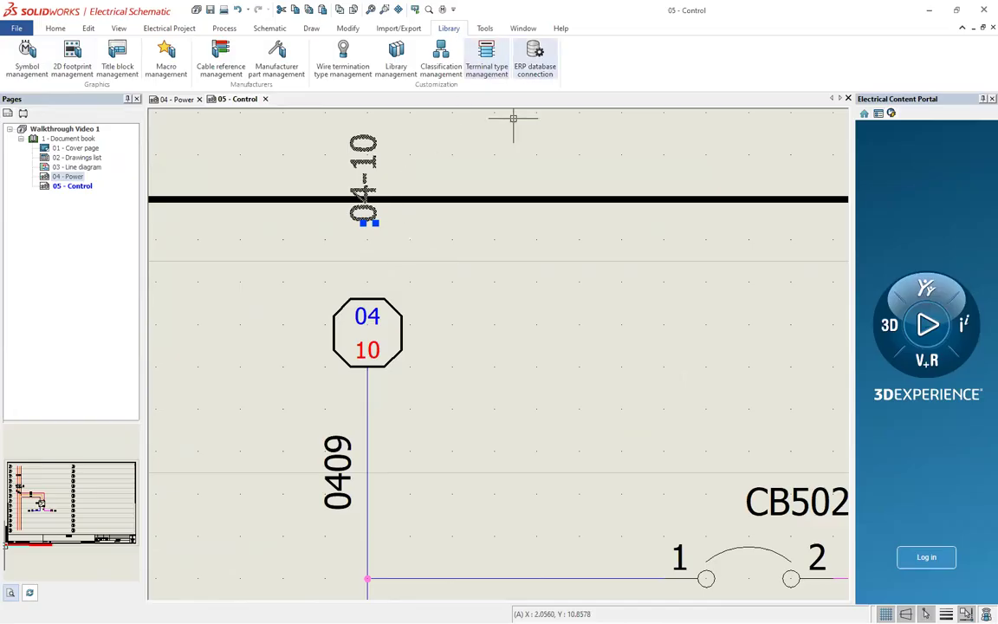
{"action": "key", "text": "Escape"}
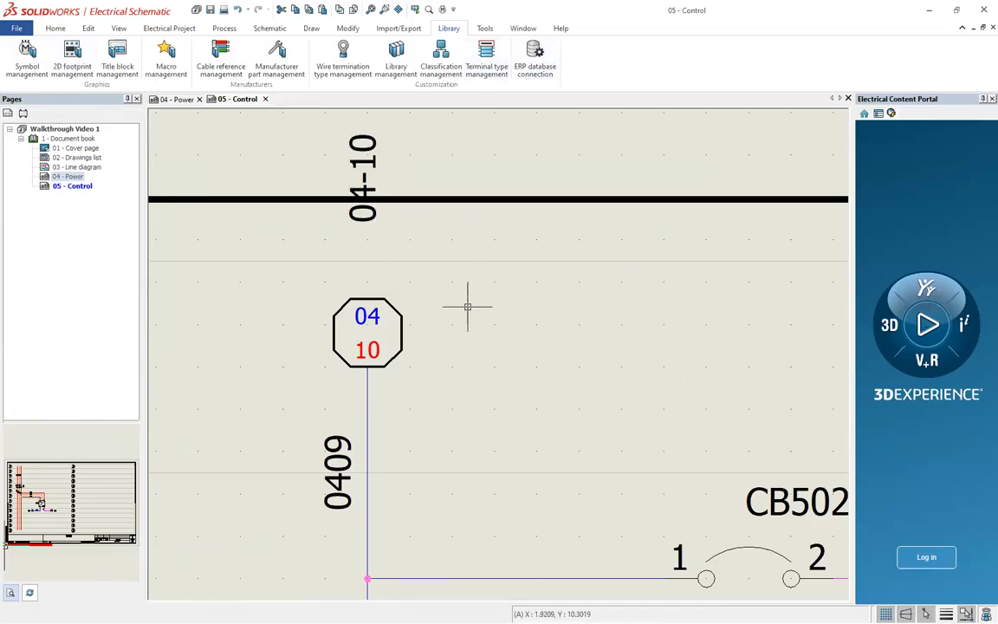
{"action": "left_click", "coordinate": [367, 342]}
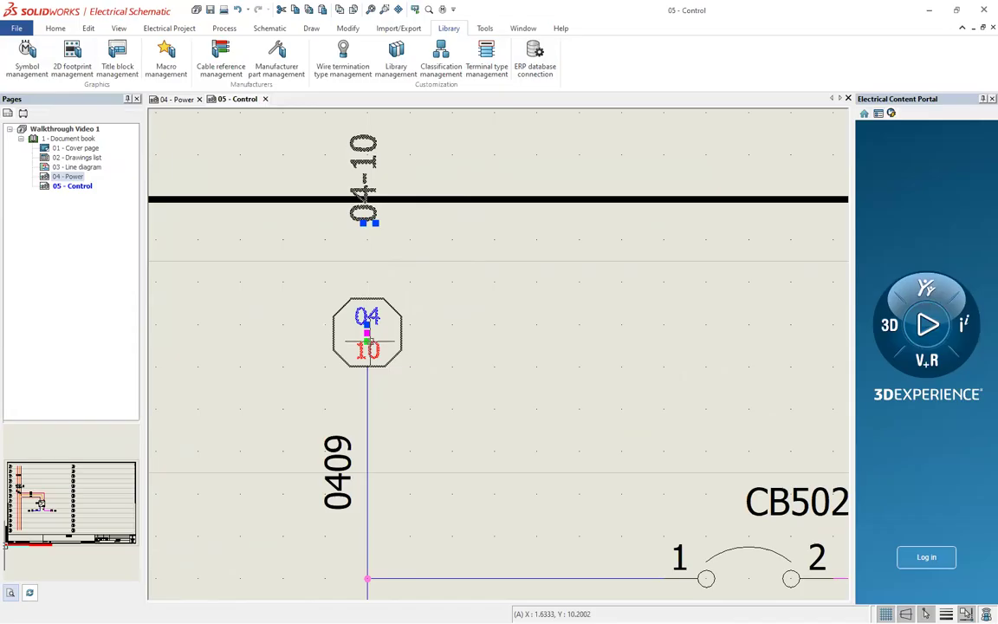
{"action": "scroll", "coordinate": [368, 333], "scroll_direction": "down", "scroll_amount": 3}
{"action": "scroll", "coordinate": [359, 329], "scroll_direction": "up", "scroll_amount": 6}
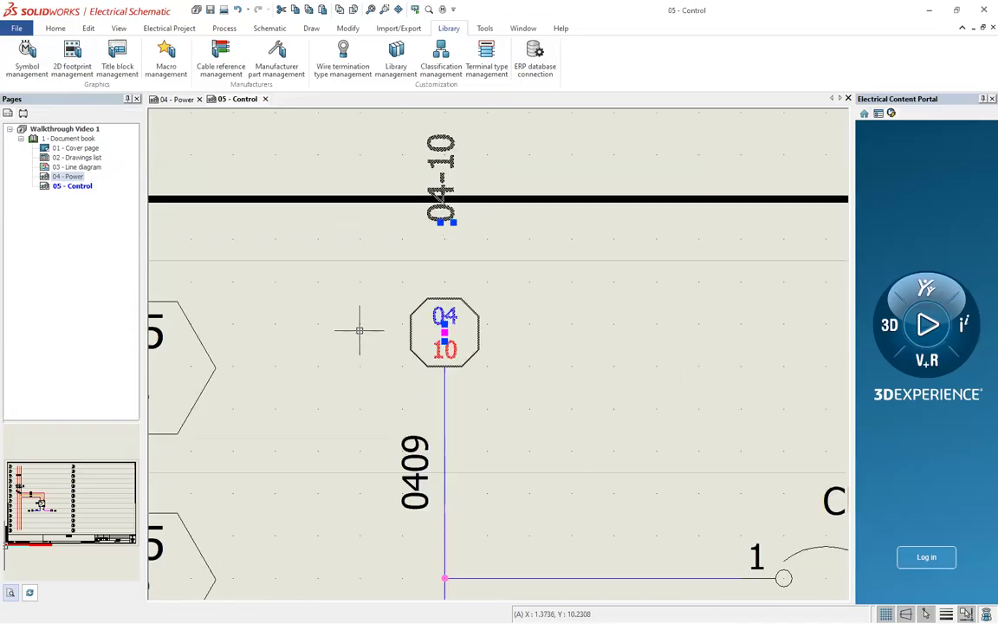
{"action": "scroll", "coordinate": [468, 303], "scroll_direction": "down", "scroll_amount": 2}
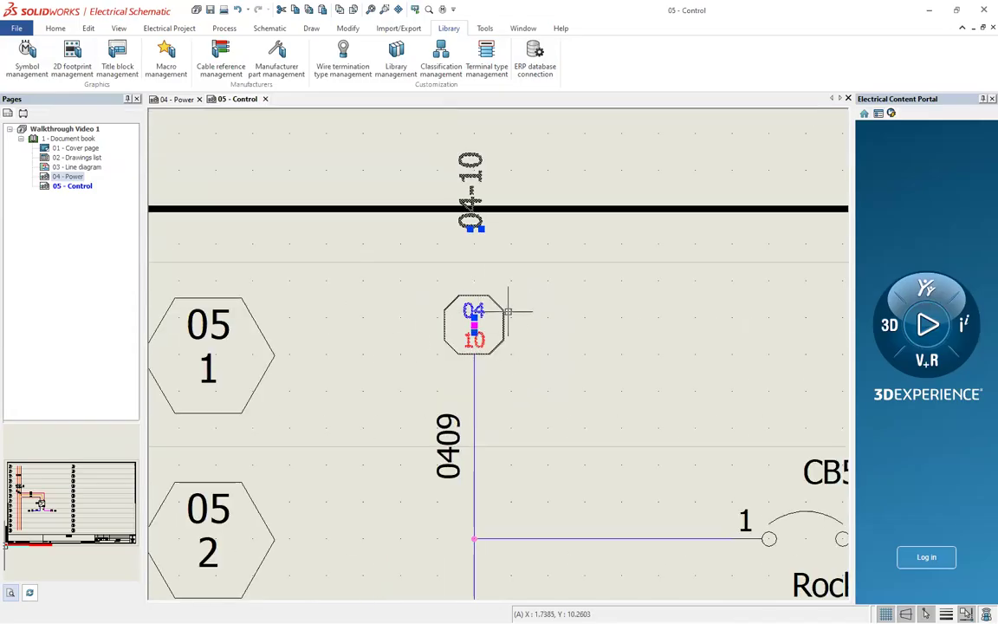
{"action": "key", "text": "Escape"}
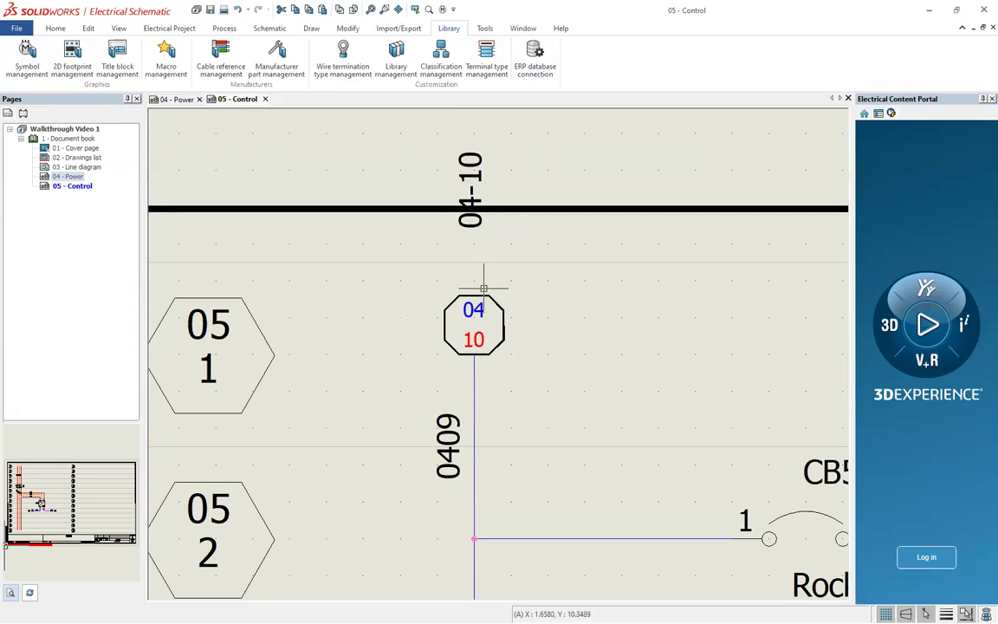
{"action": "left_click", "coordinate": [479, 228]}
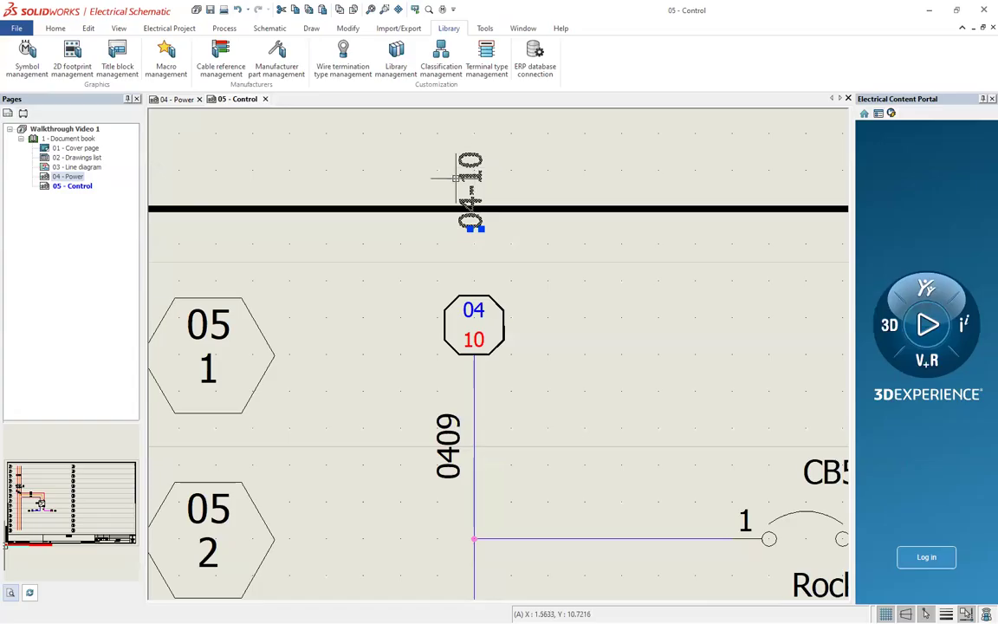
{"action": "left_click", "coordinate": [505, 330]}
{"action": "key", "text": "Escape"}
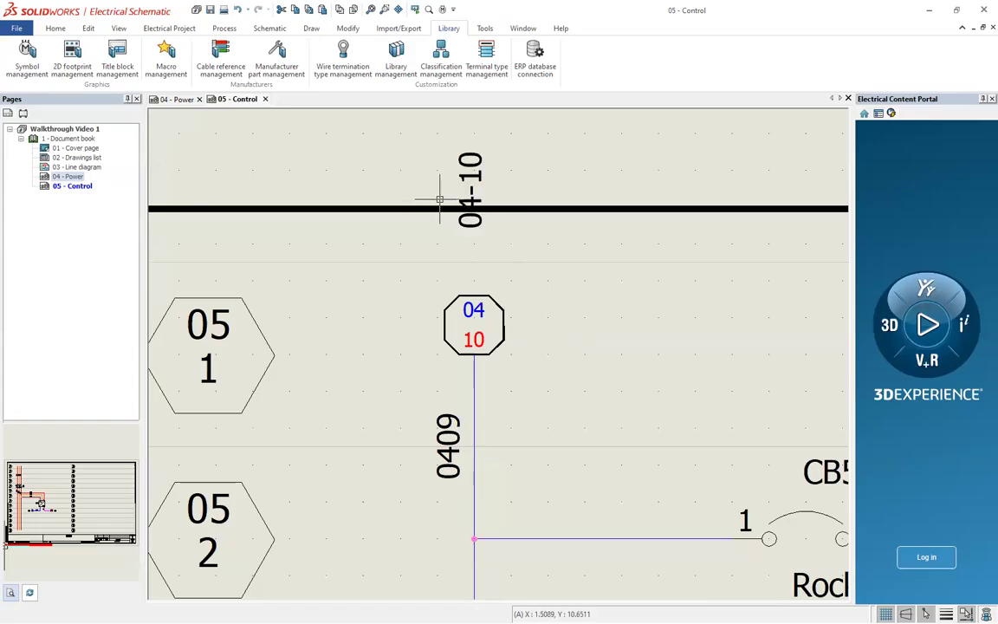
- Review the properties of the Destination arrow - File, Row symbol in the symbol library, including the available cross reference types
{"action": "left_click", "coordinate": [27, 57]}
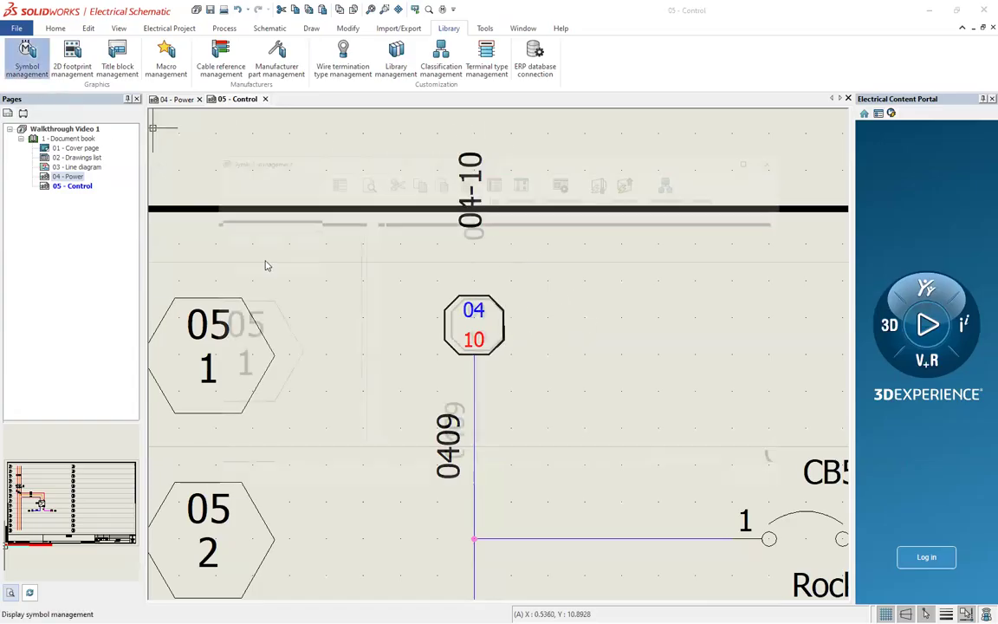
{"action": "scroll", "coordinate": [653, 384], "scroll_direction": "down", "scroll_amount": 3}
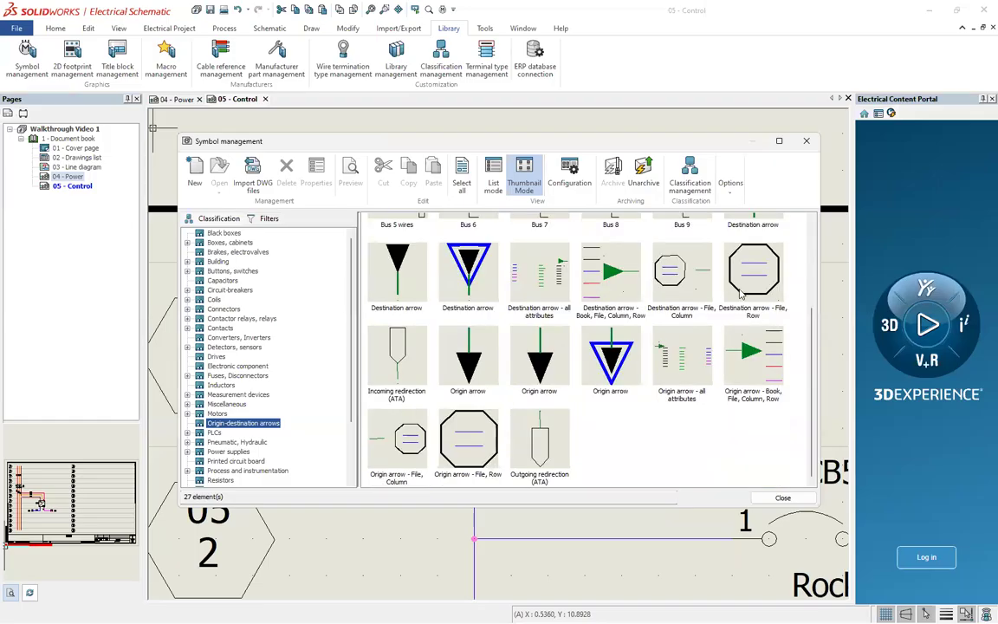
{"action": "left_click", "coordinate": [745, 282]}
{"action": "right_click", "coordinate": [743, 287]}
{"action": "left_click", "coordinate": [775, 404]}
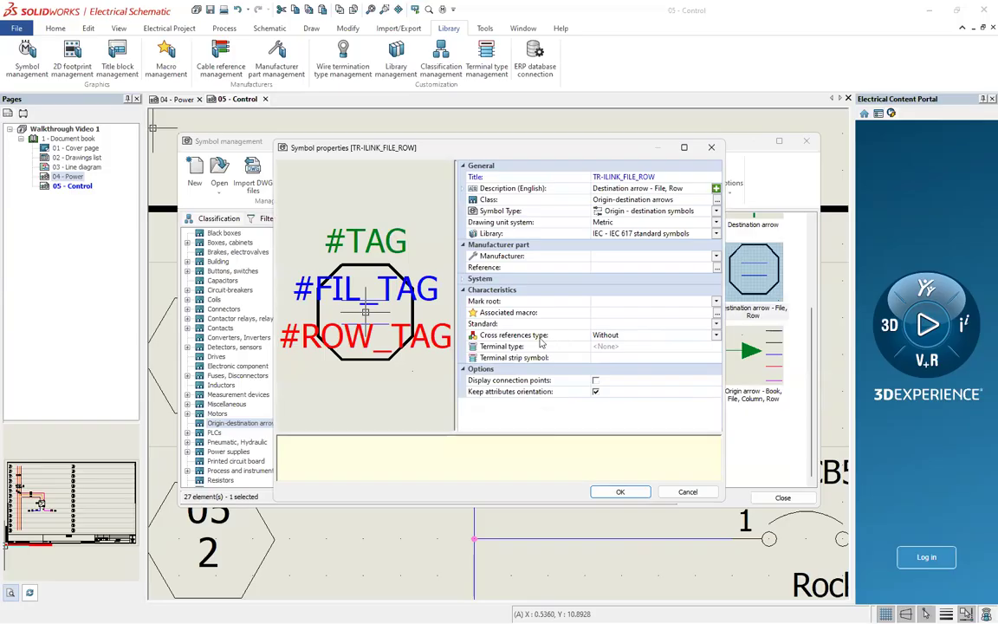
{"action": "left_click", "coordinate": [716, 336]}
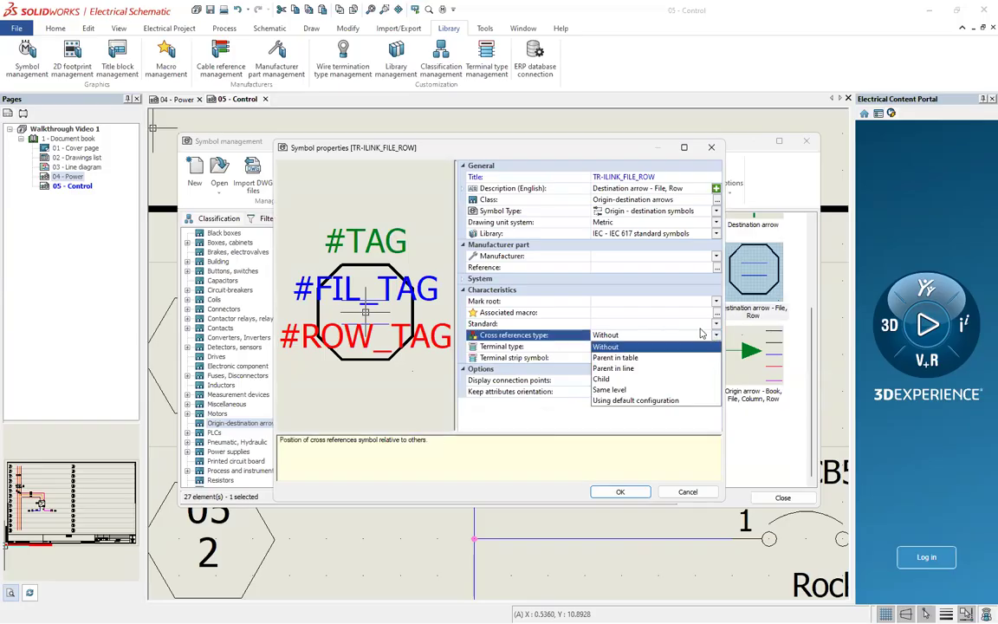
{"action": "left_click", "coordinate": [553, 339]}
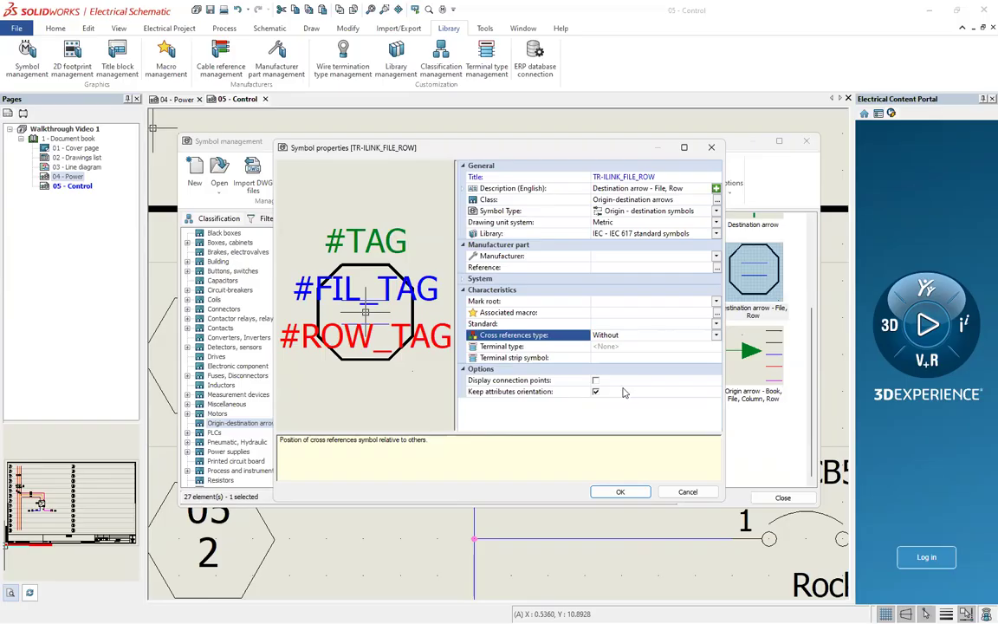
{"action": "left_click", "coordinate": [658, 334]}
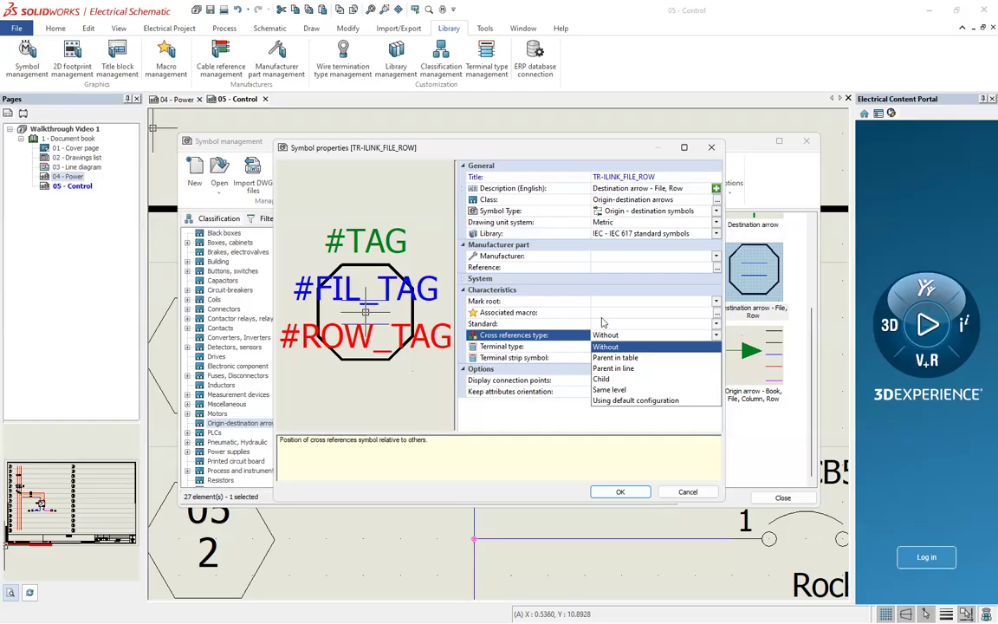
{"action": "left_click", "coordinate": [562, 426]}
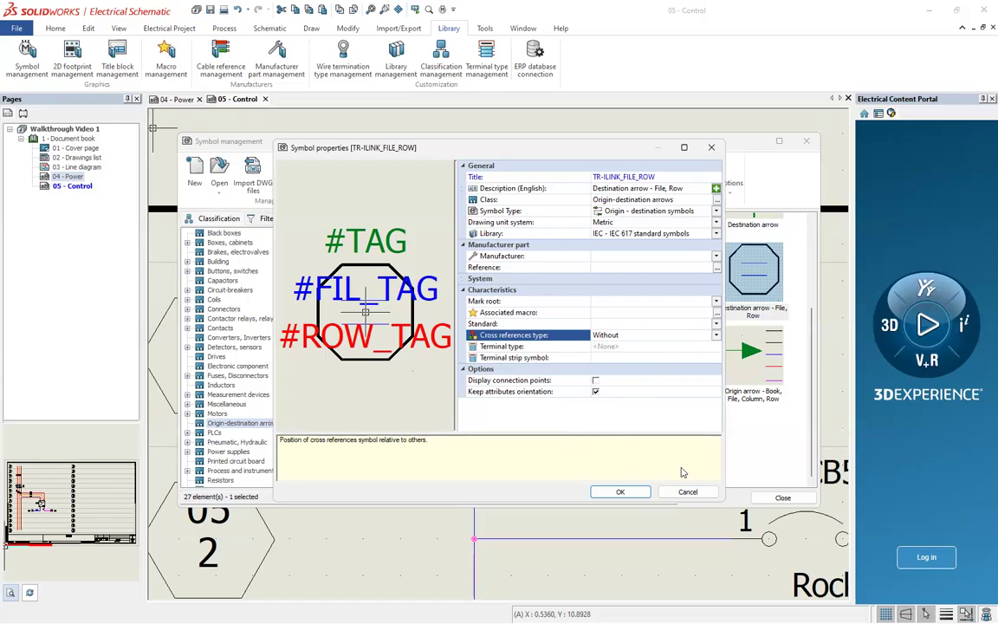
{"action": "left_click", "coordinate": [621, 491]}
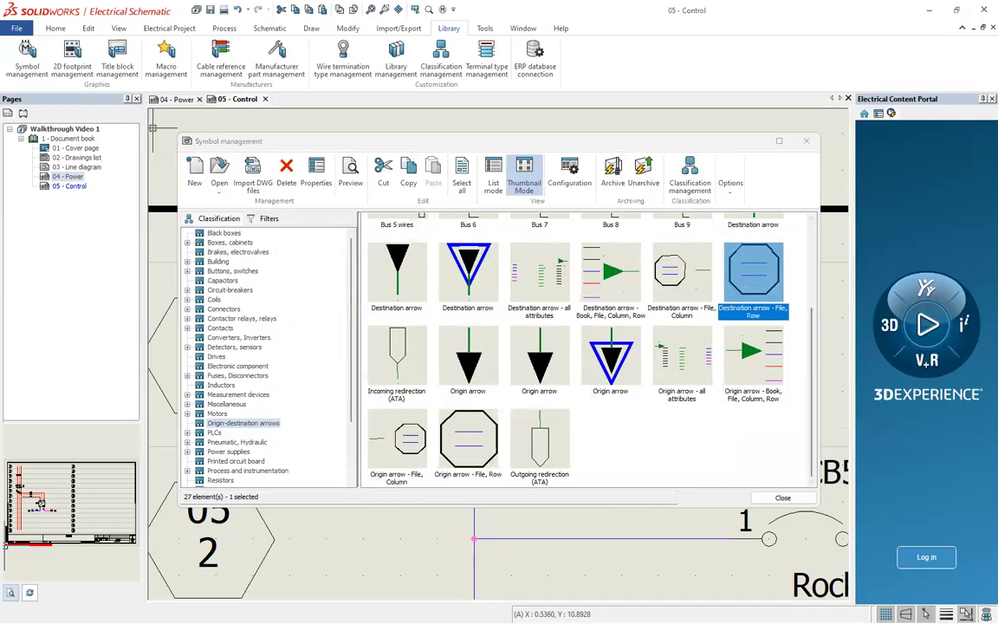
- Open the Destination arrow - File, Row symbol for editing and examine its connection point
{"action": "scroll", "coordinate": [382, 257], "scroll_direction": "up", "scroll_amount": 2}
{"action": "scroll", "coordinate": [403, 295], "scroll_direction": "down", "scroll_amount": 2}
{"action": "scroll", "coordinate": [590, 330], "scroll_direction": "up", "scroll_amount": 3}
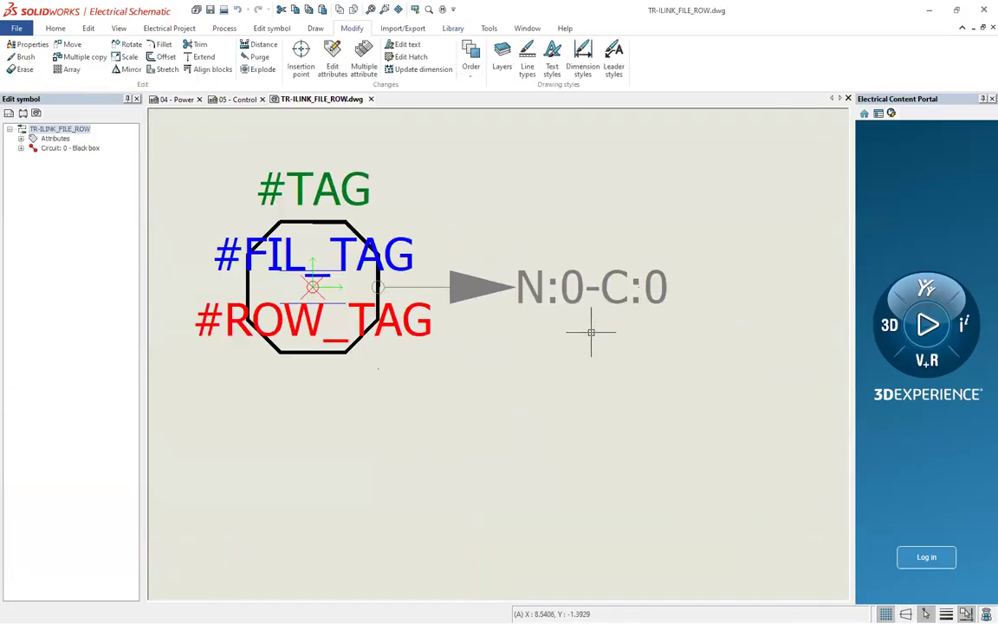
{"action": "left_click", "coordinate": [586, 283]}
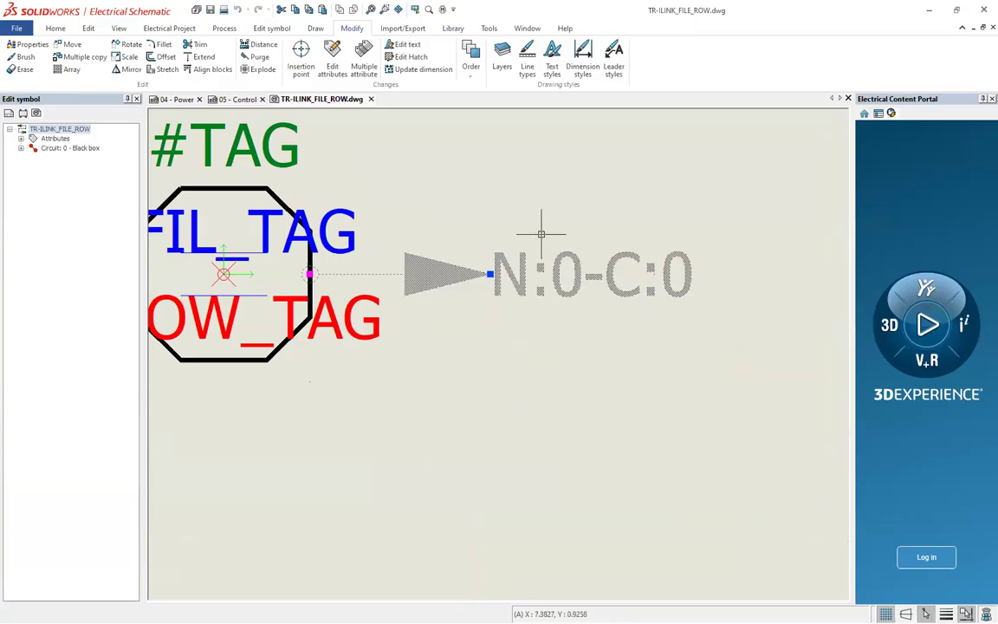
{"action": "key", "text": "Escape"}
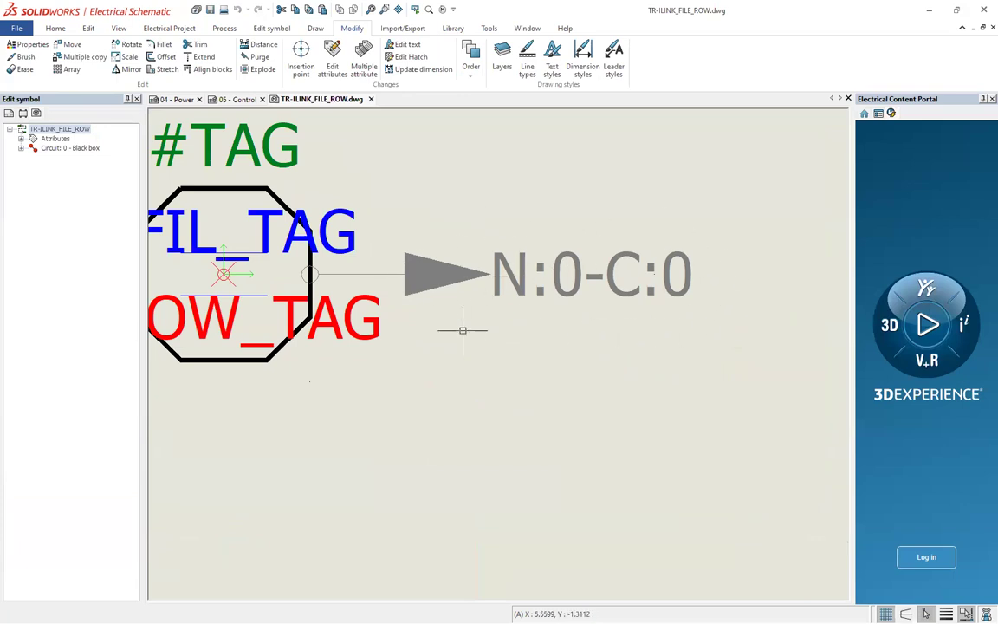
- Expand the black box circuit of the symbol and examine how its connection point 0 sits on the octagon
{"action": "left_click", "coordinate": [21, 149]}
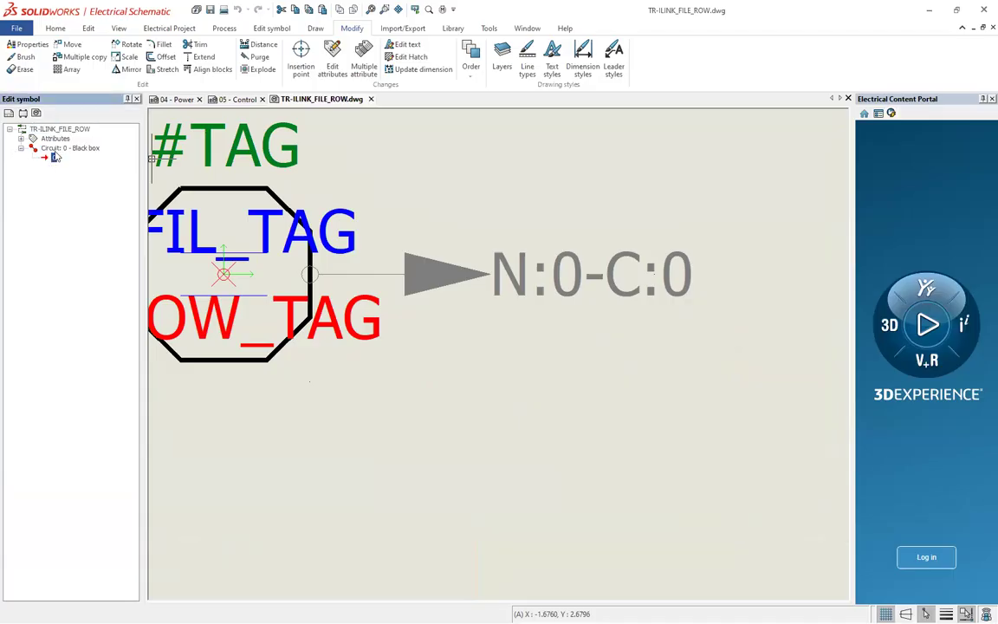
{"action": "left_click", "coordinate": [55, 157]}
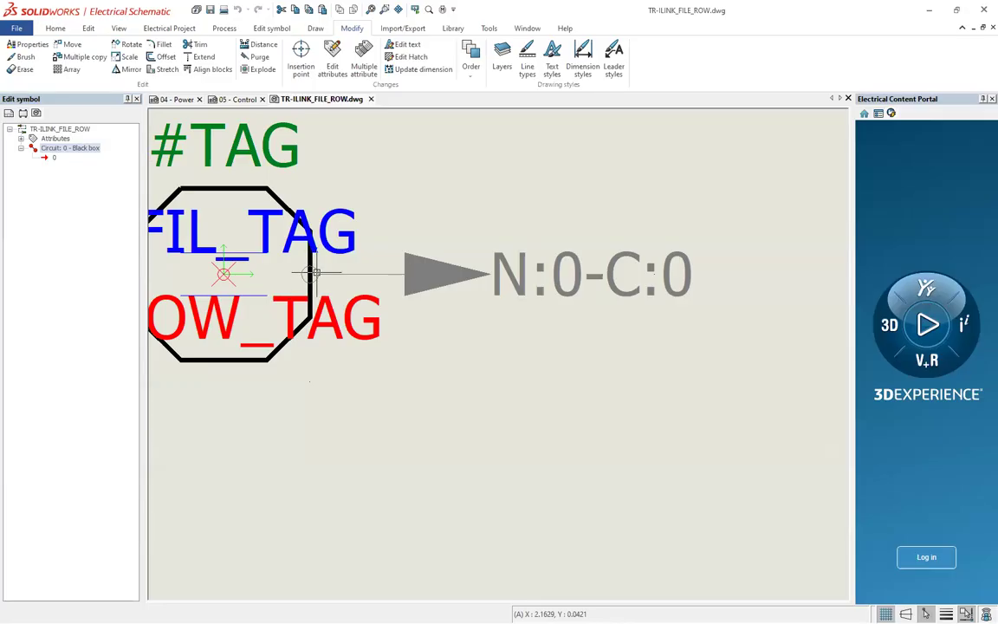
{"action": "scroll", "coordinate": [455, 419], "scroll_direction": "down", "scroll_amount": 3}
{"action": "scroll", "coordinate": [324, 265], "scroll_direction": "up", "scroll_amount": 3}
{"action": "scroll", "coordinate": [324, 265], "scroll_direction": "down", "scroll_amount": 1}
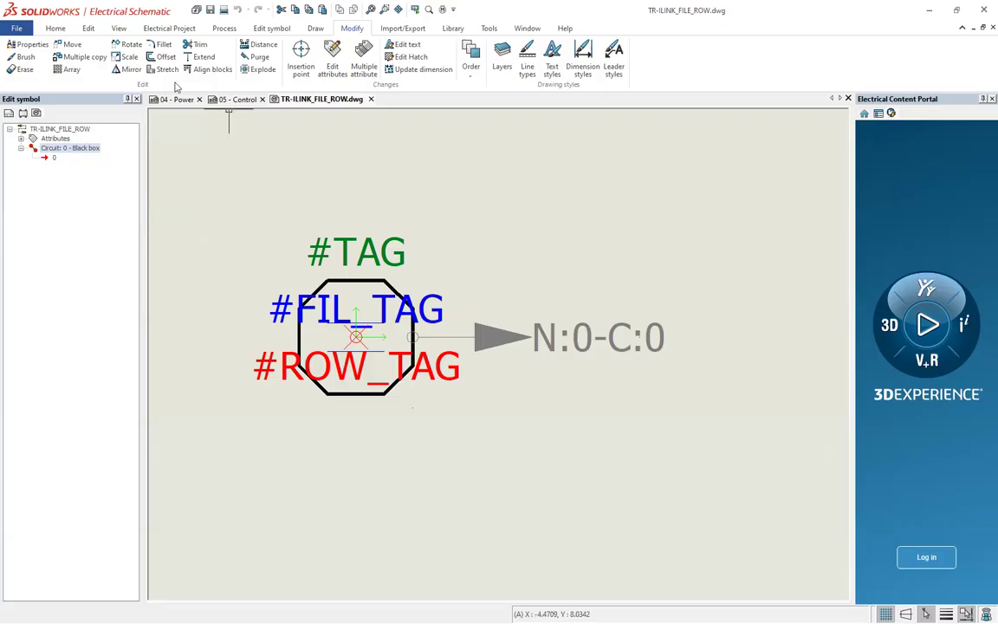
{"action": "scroll", "coordinate": [393, 201], "scroll_direction": "down", "scroll_amount": 1}
{"action": "scroll", "coordinate": [393, 201], "scroll_direction": "up", "scroll_amount": 3}
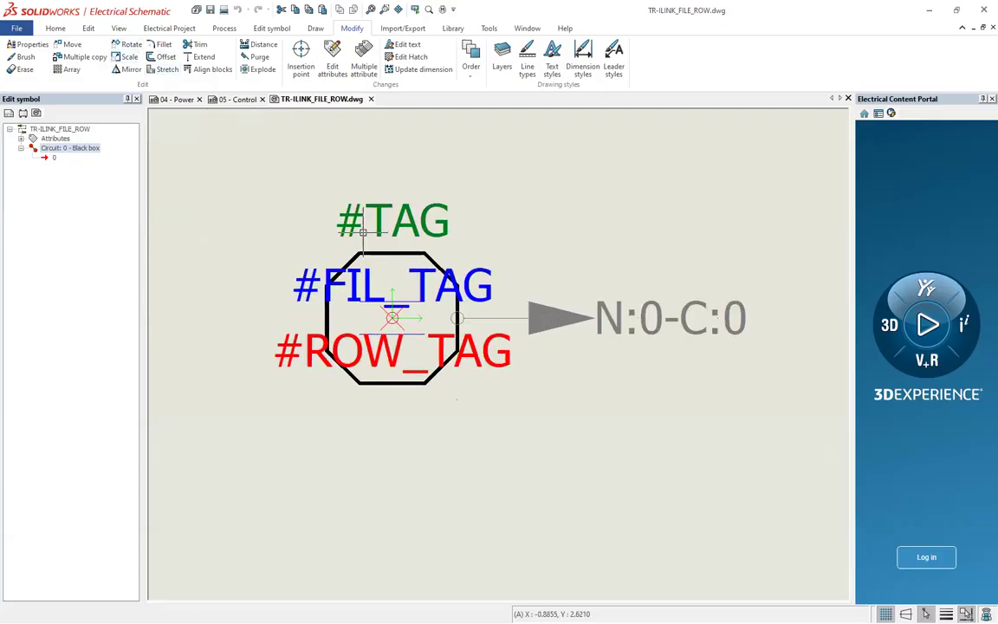
- Close the TR-ILINK_FILE_ROW symbol with its changes saved and check the destination arrows in the 05 - Control drawing
{"action": "left_click", "coordinate": [371, 100]}
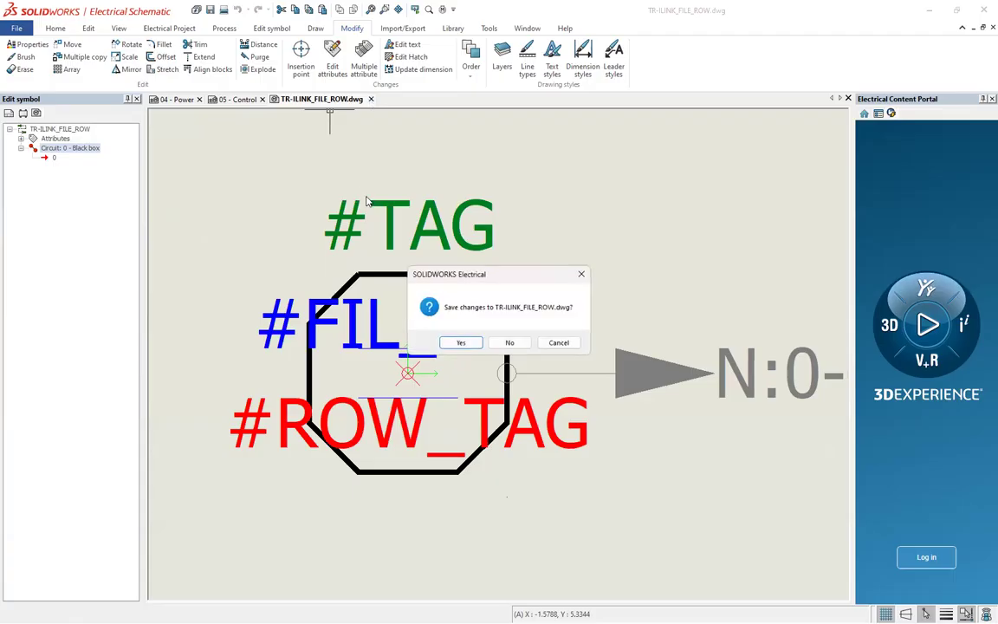
{"action": "left_click", "coordinate": [461, 343]}
{"action": "scroll", "coordinate": [433, 312], "scroll_direction": "up", "scroll_amount": 2}
{"action": "scroll", "coordinate": [438, 312], "scroll_direction": "down", "scroll_amount": 5}
{"action": "scroll", "coordinate": [485, 314], "scroll_direction": "up", "scroll_amount": 3}
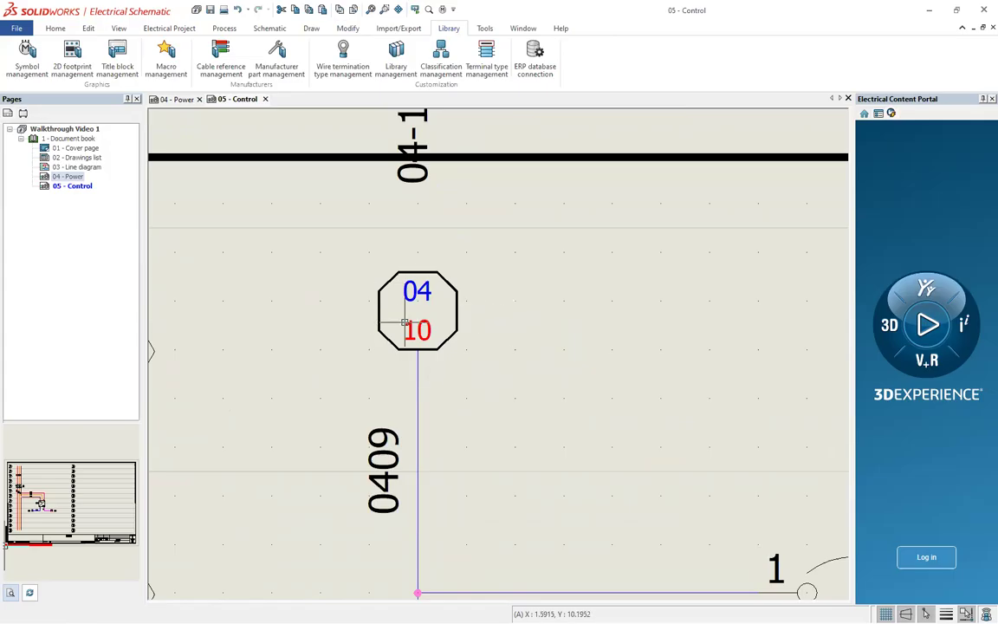
{"action": "scroll", "coordinate": [405, 323], "scroll_direction": "down", "scroll_amount": 5}
{"action": "scroll", "coordinate": [540, 271], "scroll_direction": "up", "scroll_amount": 2}
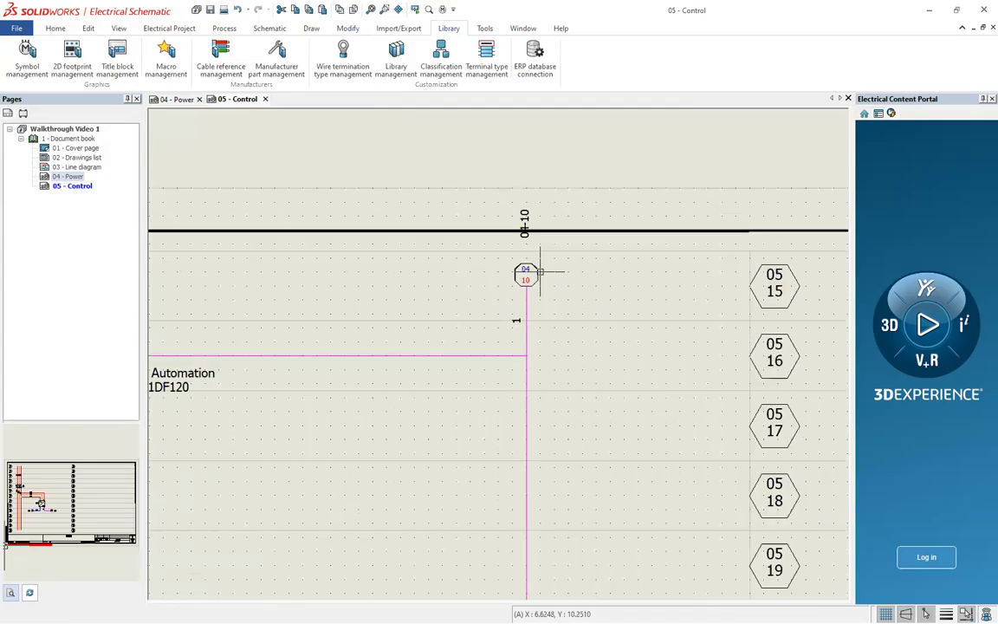
- Draw a single vertical DC COM wire from row 15 down to row 28 in the second ladder column of the 05 - Control drawing
{"action": "scroll", "coordinate": [540, 271], "scroll_direction": "up", "scroll_amount": 3}
{"action": "scroll", "coordinate": [544, 286], "scroll_direction": "down", "scroll_amount": 1}
{"action": "scroll", "coordinate": [544, 286], "scroll_direction": "down", "scroll_amount": 4}
{"action": "scroll", "coordinate": [433, 312], "scroll_direction": "down", "scroll_amount": 4}
{"action": "scroll", "coordinate": [420, 451], "scroll_direction": "up", "scroll_amount": 4}
{"action": "scroll", "coordinate": [354, 509], "scroll_direction": "down", "scroll_amount": 1}
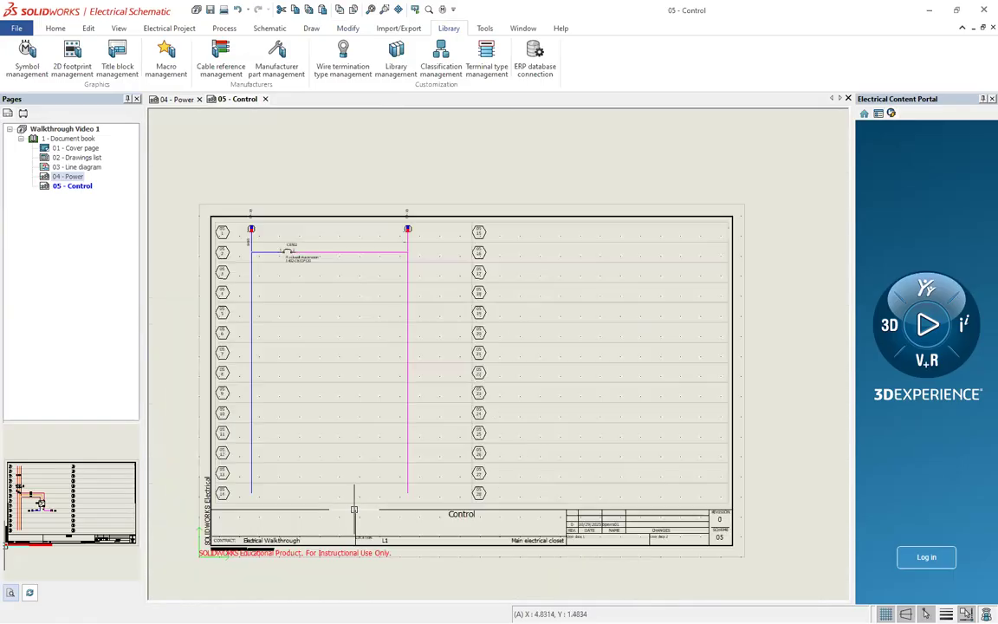
{"action": "scroll", "coordinate": [354, 509], "scroll_direction": "up", "scroll_amount": 1}
{"action": "left_click", "coordinate": [268, 28]}
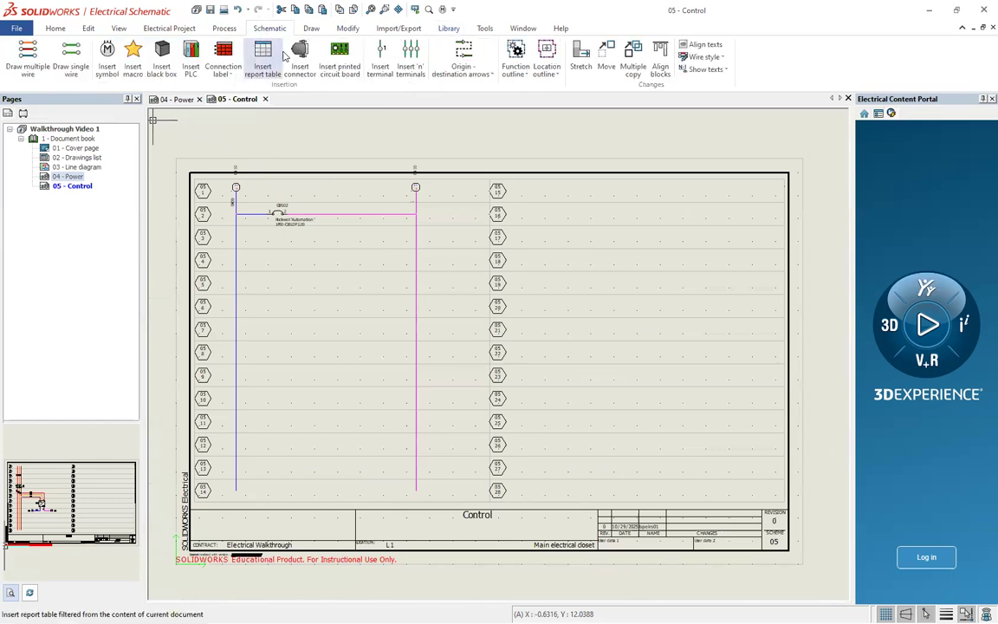
{"action": "left_click", "coordinate": [71, 57]}
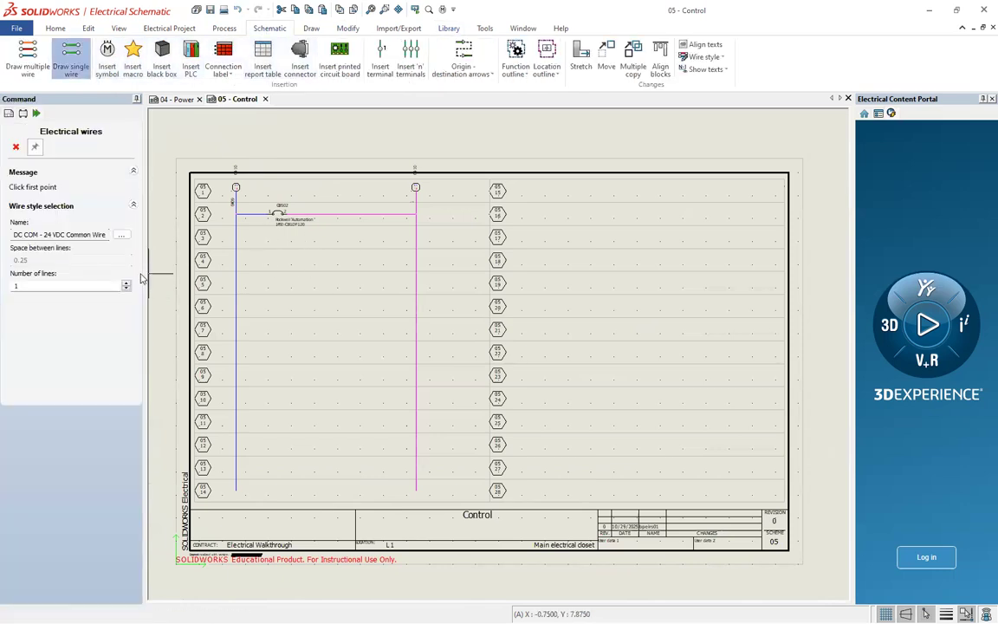
{"action": "left_click", "coordinate": [697, 189]}
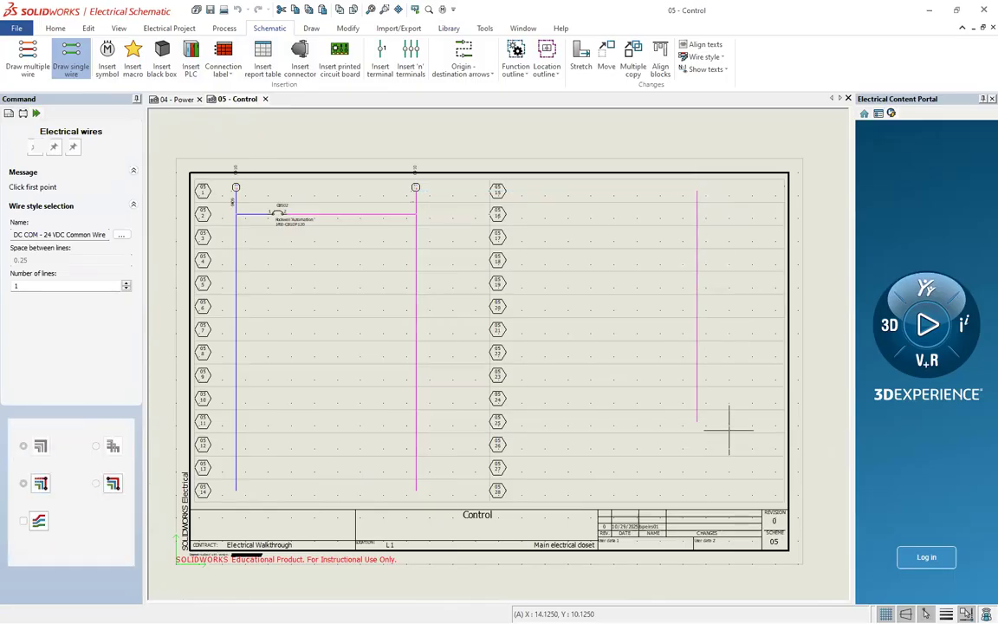
{"action": "left_click", "coordinate": [719, 490]}
{"action": "right_click", "coordinate": [719, 486]}
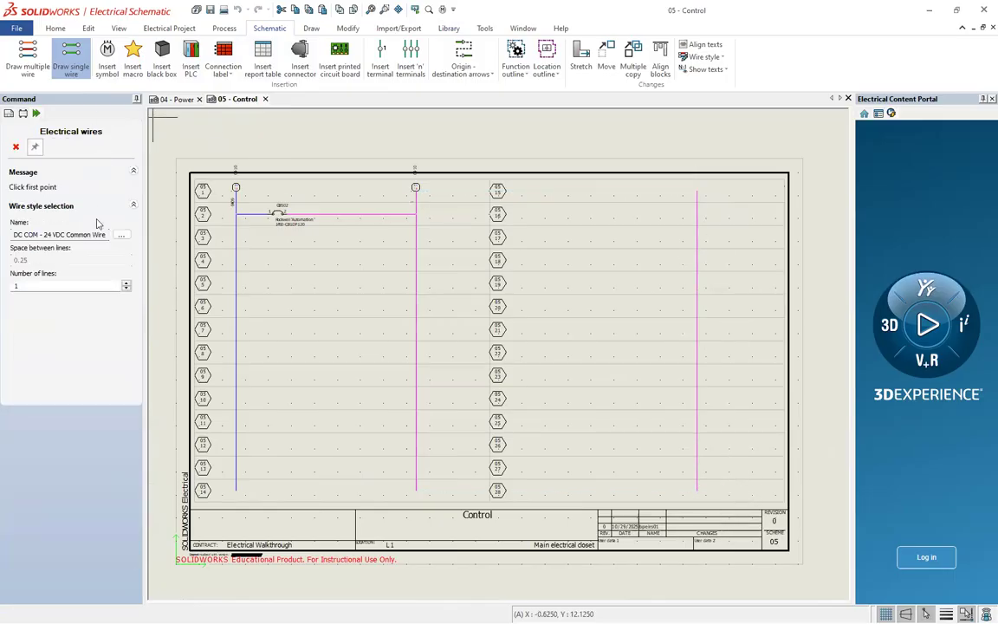
- Switch the wire style to = 24V DC and draw a vertical wire from row 15 to row 28, starting at X 9.625, Y 10.125
{"action": "left_click", "coordinate": [121, 235]}
{"action": "left_click", "coordinate": [451, 349]}
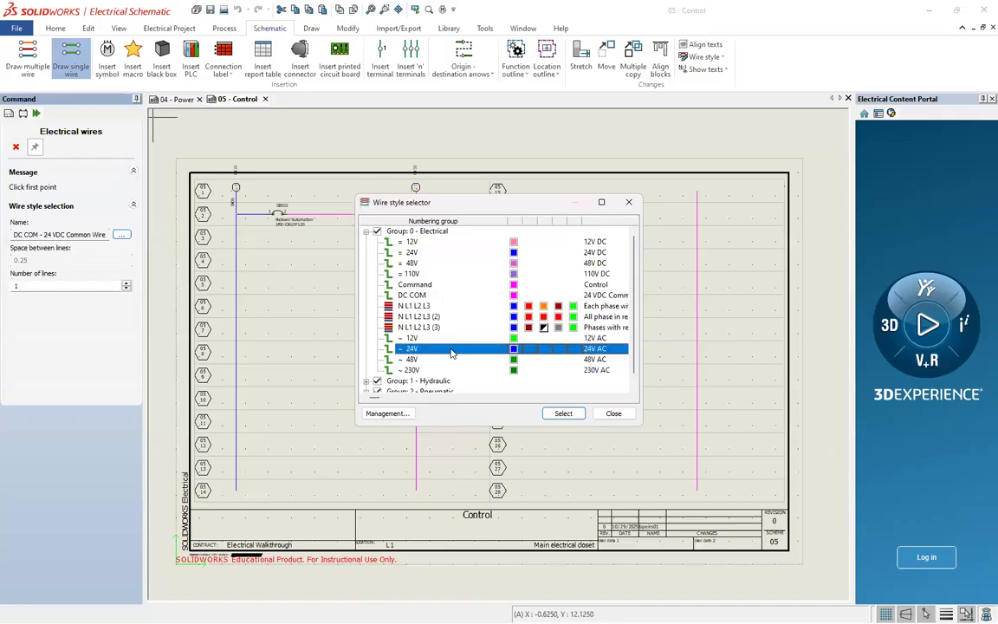
{"action": "double_click", "coordinate": [582, 252]}
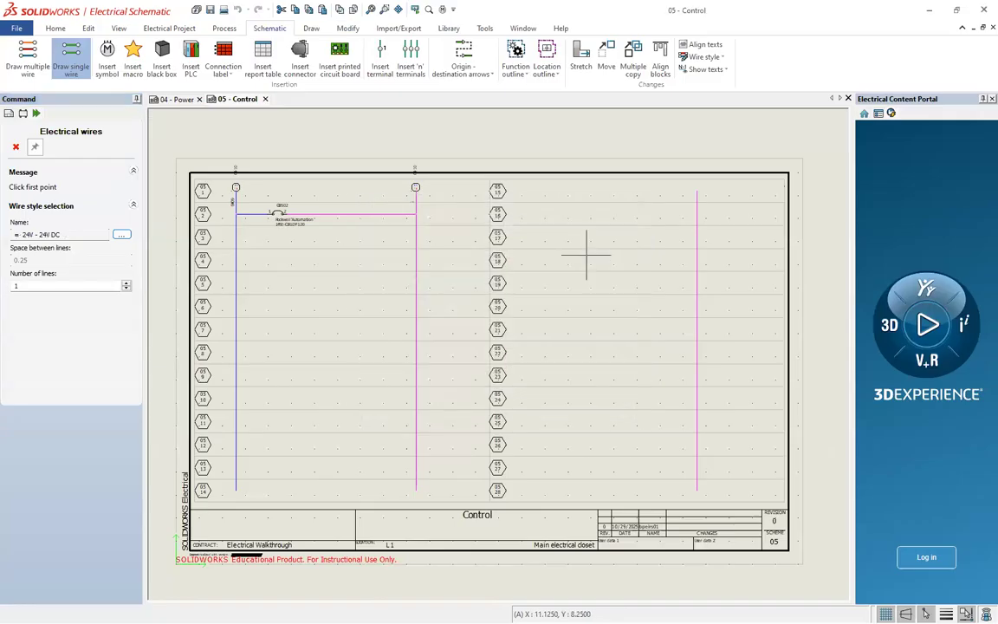
{"action": "left_click", "coordinate": [531, 190]}
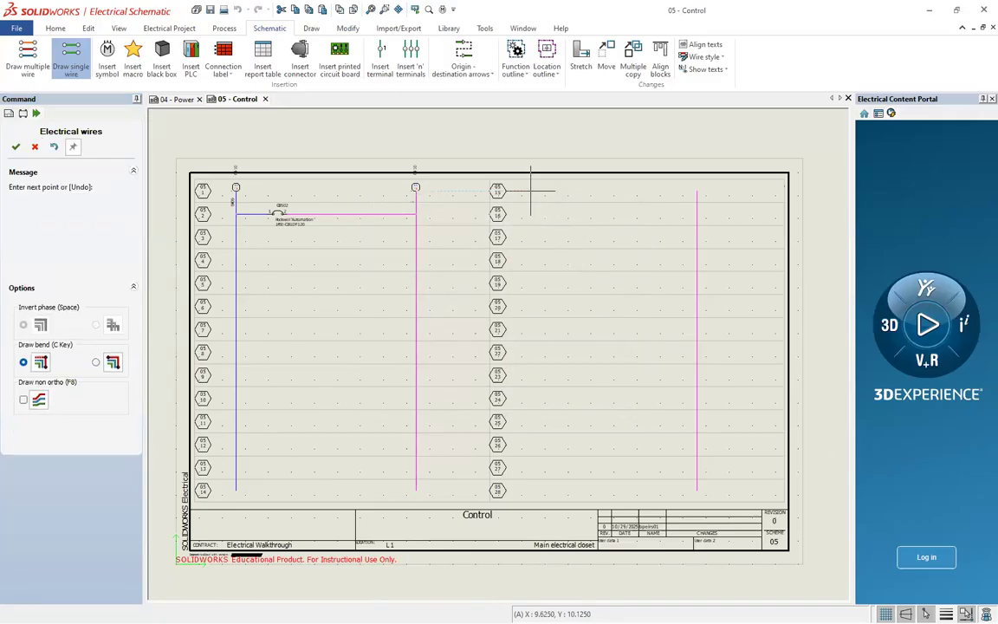
{"action": "left_click", "coordinate": [563, 490]}
{"action": "key", "text": "Escape"}
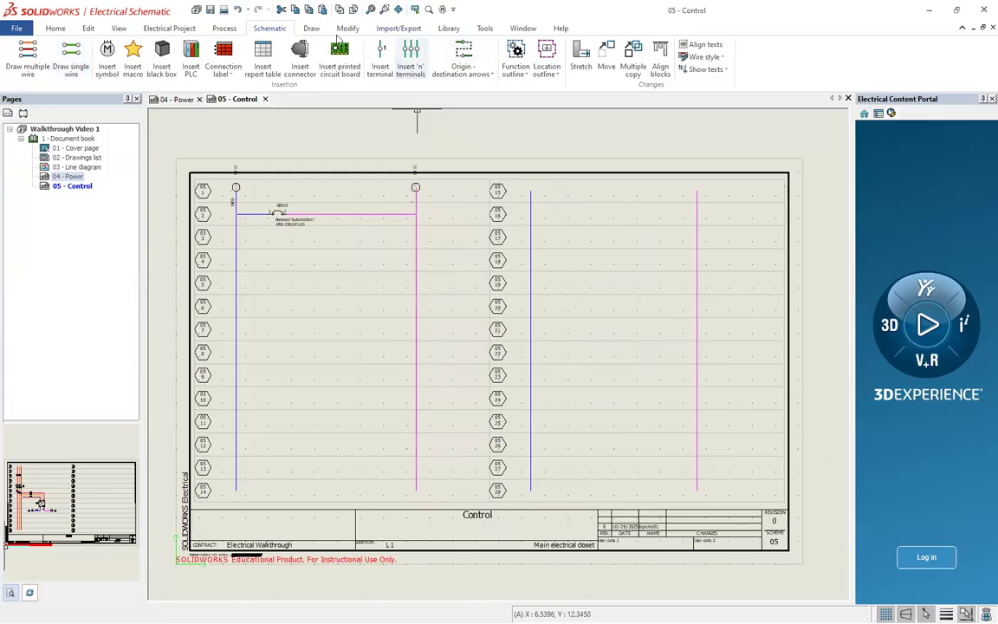
- Start a single insertion in the origin - destination management and check which origin symbol is selected
{"action": "left_click", "coordinate": [449, 53]}
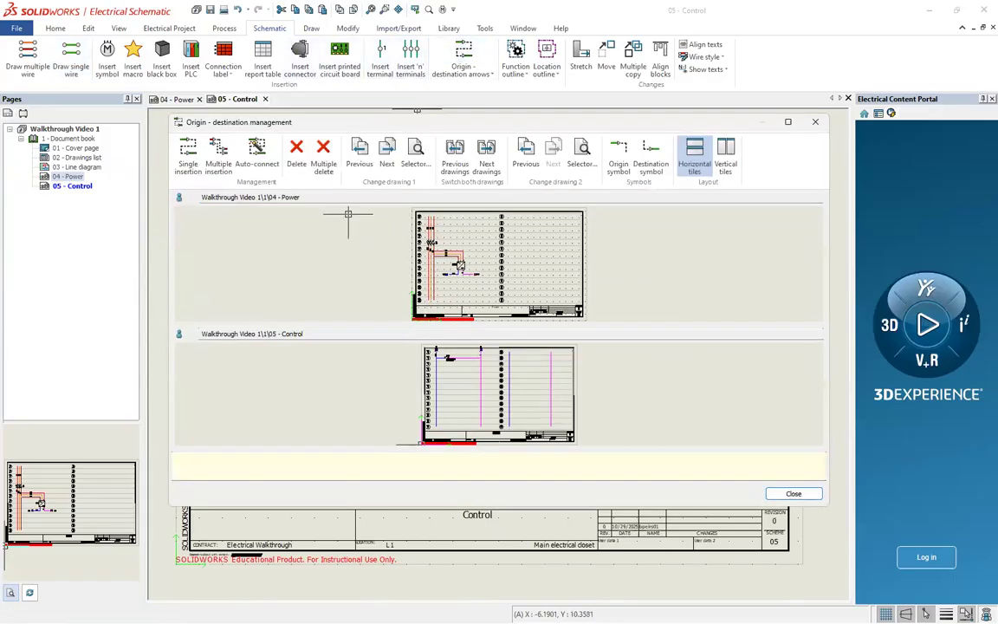
{"action": "left_click", "coordinate": [193, 164]}
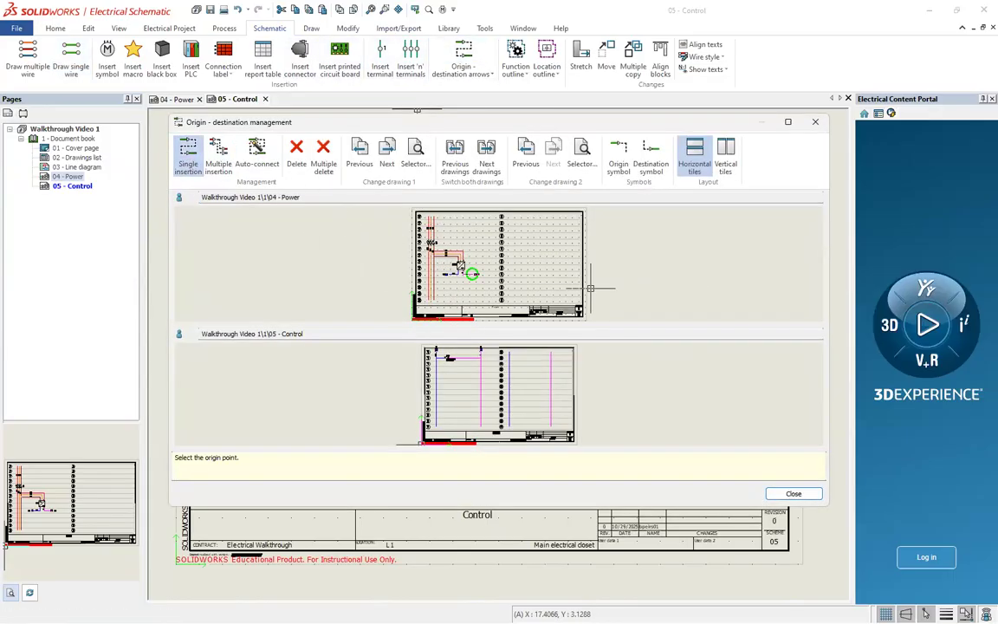
{"action": "left_click", "coordinate": [618, 154]}
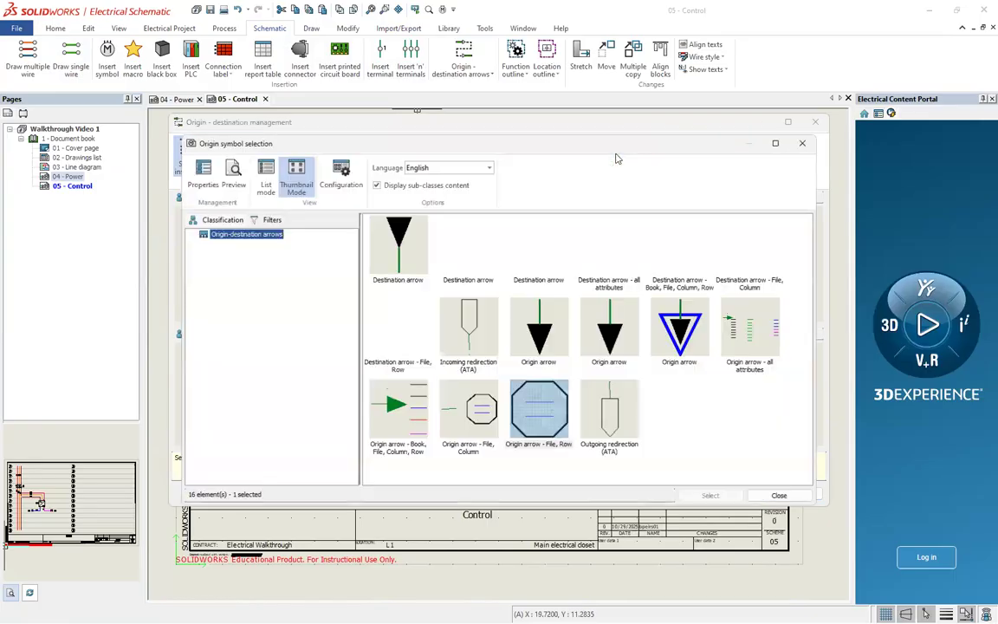
{"action": "left_click", "coordinate": [807, 141]}
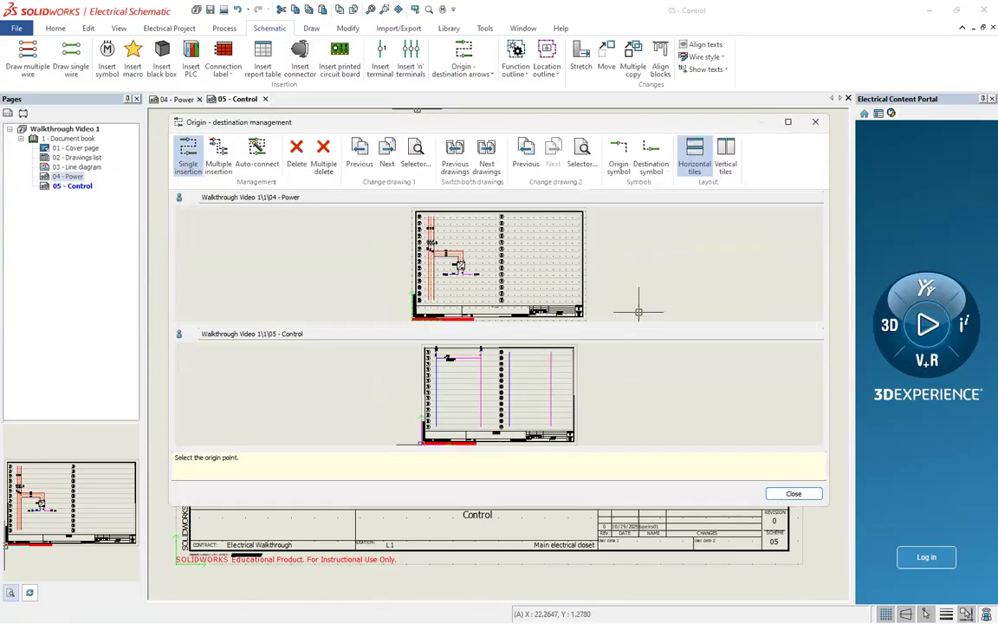
- Link the lower end of the first column's 24V DC wire at row 14 to the top of the second column's 24V DC wire at row 15
{"action": "scroll", "coordinate": [435, 428], "scroll_direction": "up", "scroll_amount": 4}
{"action": "left_click", "coordinate": [440, 418]}
{"action": "scroll", "coordinate": [465, 398], "scroll_direction": "down", "scroll_amount": 5}
{"action": "scroll", "coordinate": [523, 347], "scroll_direction": "up", "scroll_amount": 2}
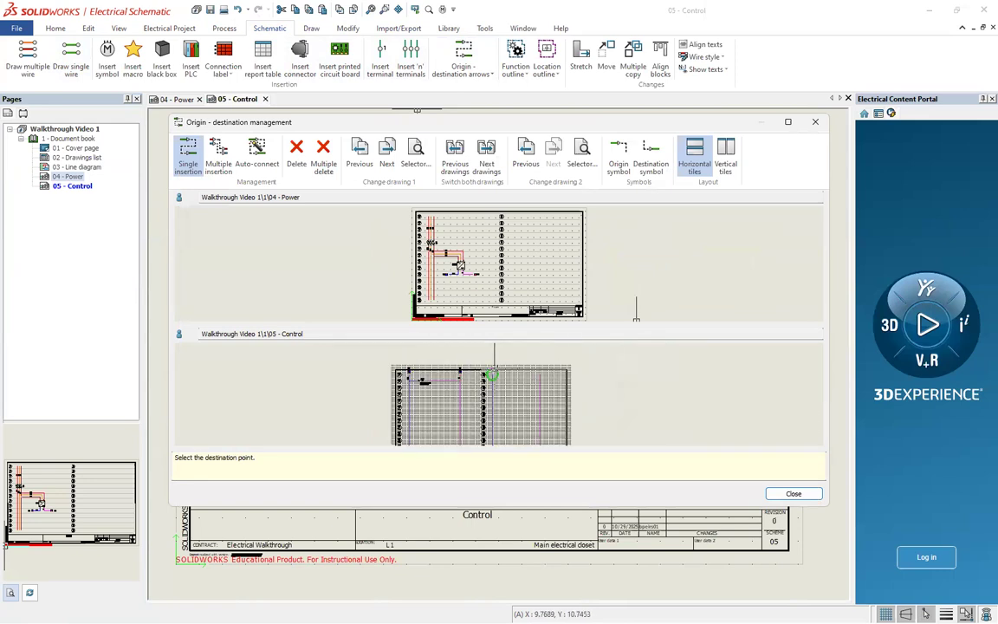
{"action": "scroll", "coordinate": [490, 381], "scroll_direction": "down", "scroll_amount": 2}
{"action": "scroll", "coordinate": [474, 406], "scroll_direction": "up", "scroll_amount": 4}
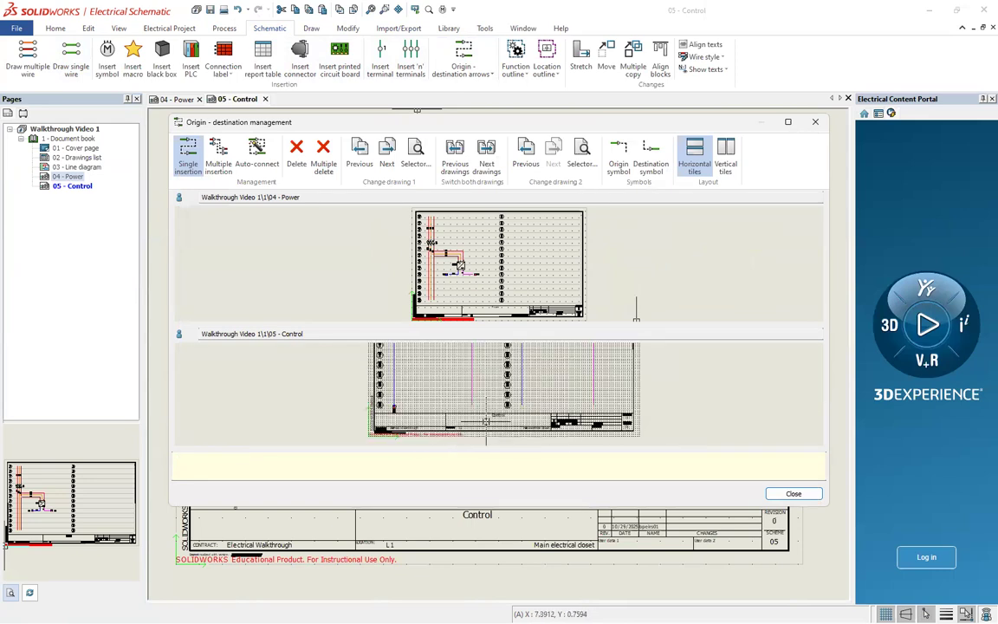
- Link the DC COM wire's lower end at row 14 to the second column's DC COM wire at row 15, and finish the arrow management
{"action": "scroll", "coordinate": [474, 407], "scroll_direction": "up", "scroll_amount": 2}
{"action": "scroll", "coordinate": [477, 404], "scroll_direction": "down", "scroll_amount": 5}
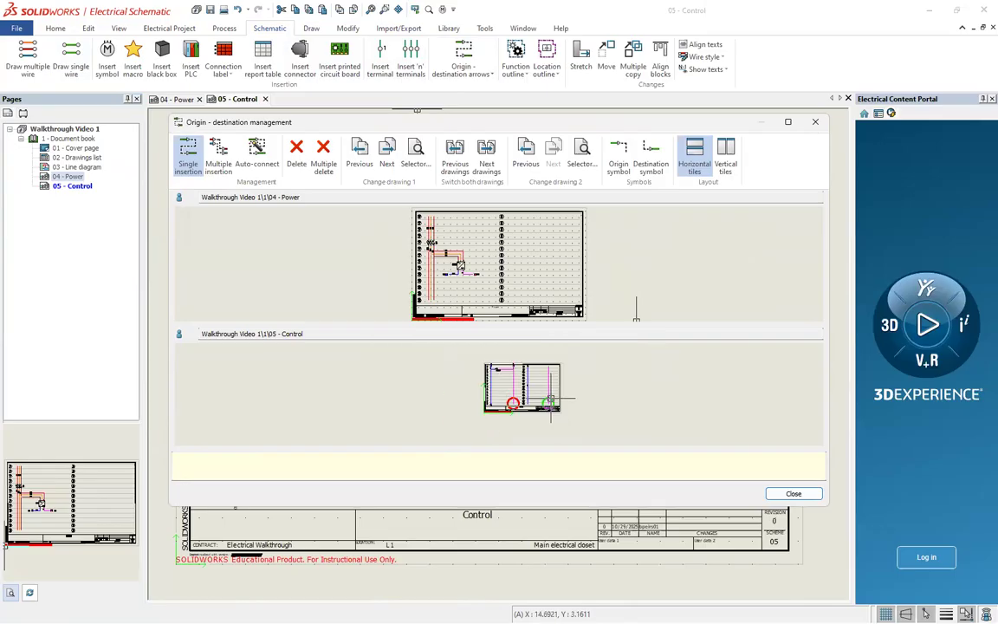
{"action": "scroll", "coordinate": [555, 353], "scroll_direction": "up", "scroll_amount": 3}
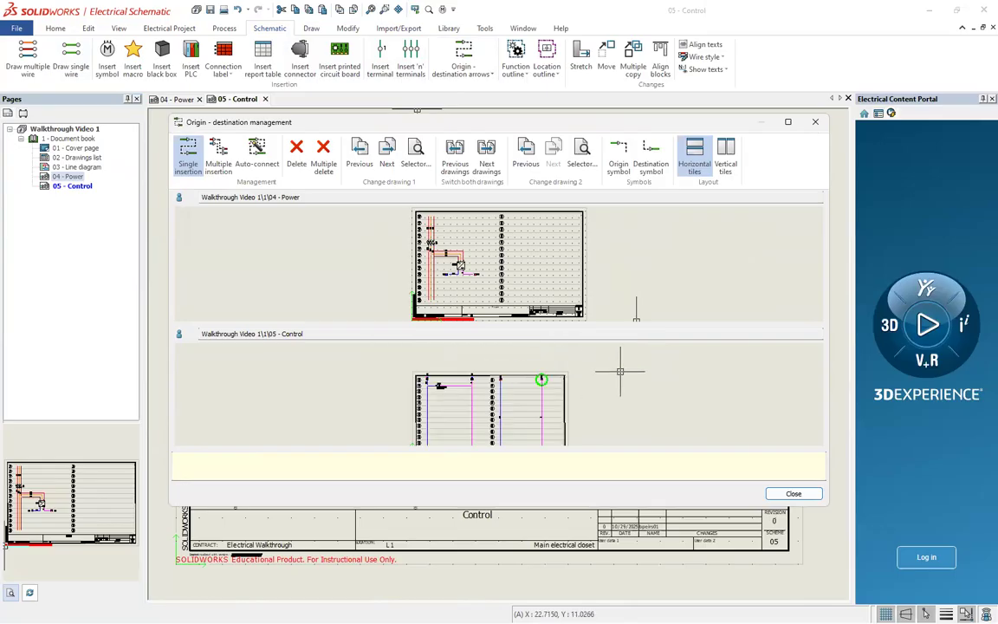
{"action": "left_click", "coordinate": [794, 494]}
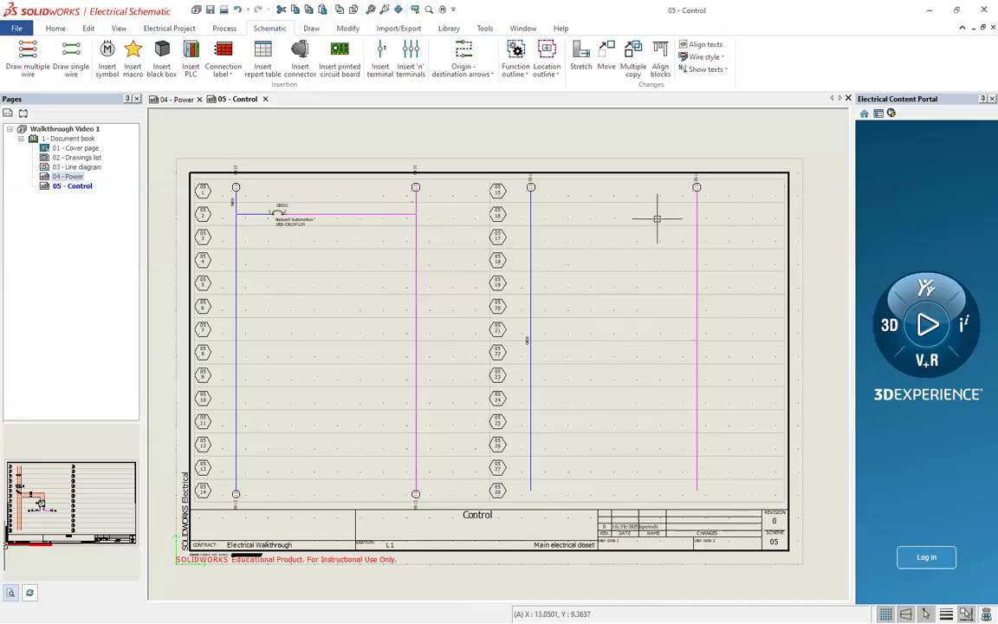
- Examine the origin and destination arrows on the ladder rails and how their 05-15 references and insertion points sit on the wires
{"action": "scroll", "coordinate": [667, 208], "scroll_direction": "up", "scroll_amount": 2}
{"action": "scroll", "coordinate": [693, 177], "scroll_direction": "up", "scroll_amount": 3}
{"action": "scroll", "coordinate": [695, 223], "scroll_direction": "down", "scroll_amount": 2}
{"action": "scroll", "coordinate": [294, 218], "scroll_direction": "up", "scroll_amount": 2}
{"action": "scroll", "coordinate": [521, 228], "scroll_direction": "down", "scroll_amount": 2}
{"action": "scroll", "coordinate": [521, 227], "scroll_direction": "down", "scroll_amount": 3}
{"action": "scroll", "coordinate": [511, 386], "scroll_direction": "up", "scroll_amount": 6}
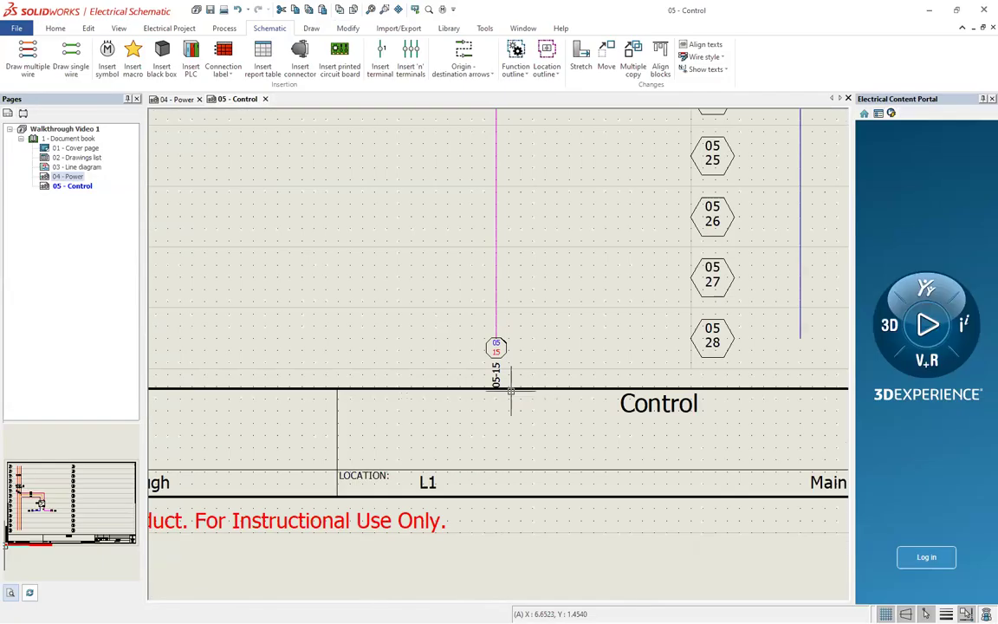
{"action": "scroll", "coordinate": [510, 373], "scroll_direction": "down", "scroll_amount": 4}
{"action": "scroll", "coordinate": [309, 361], "scroll_direction": "up", "scroll_amount": 4}
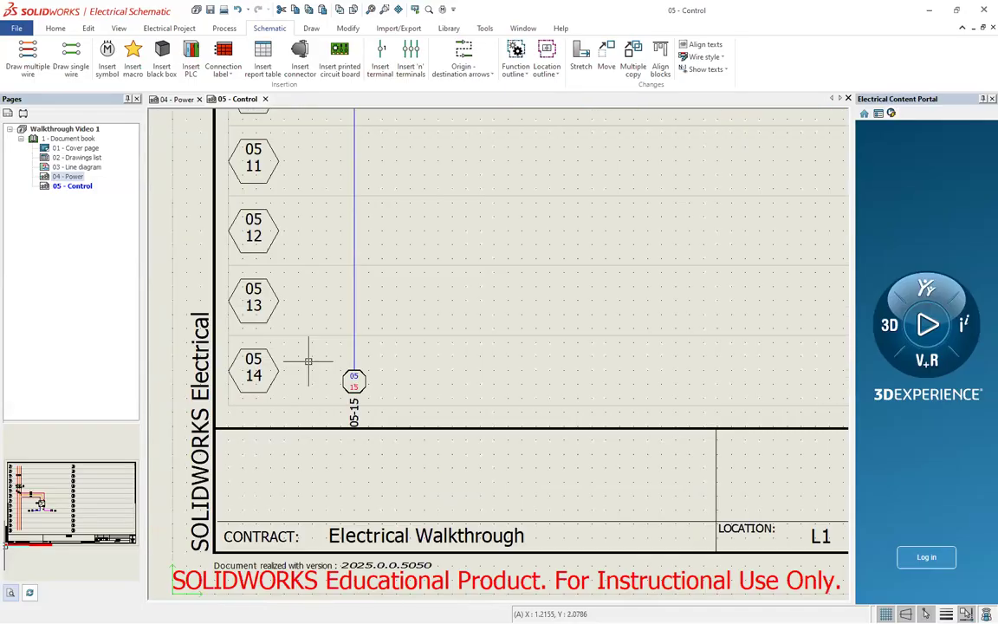
{"action": "scroll", "coordinate": [309, 361], "scroll_direction": "down", "scroll_amount": 1}
{"action": "scroll", "coordinate": [319, 359], "scroll_direction": "up", "scroll_amount": 3}
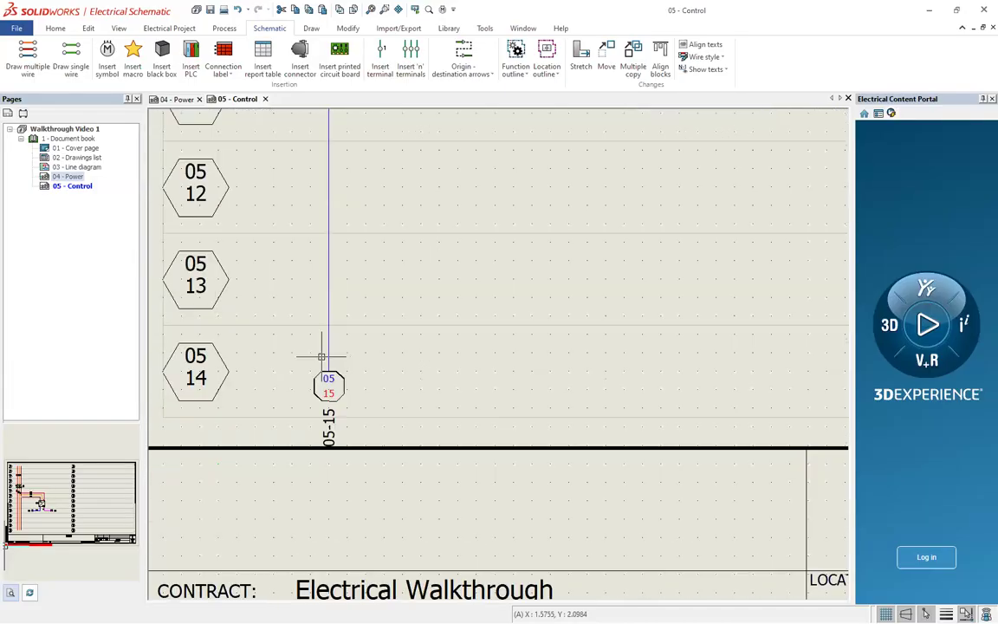
{"action": "scroll", "coordinate": [348, 371], "scroll_direction": "up", "scroll_amount": 2}
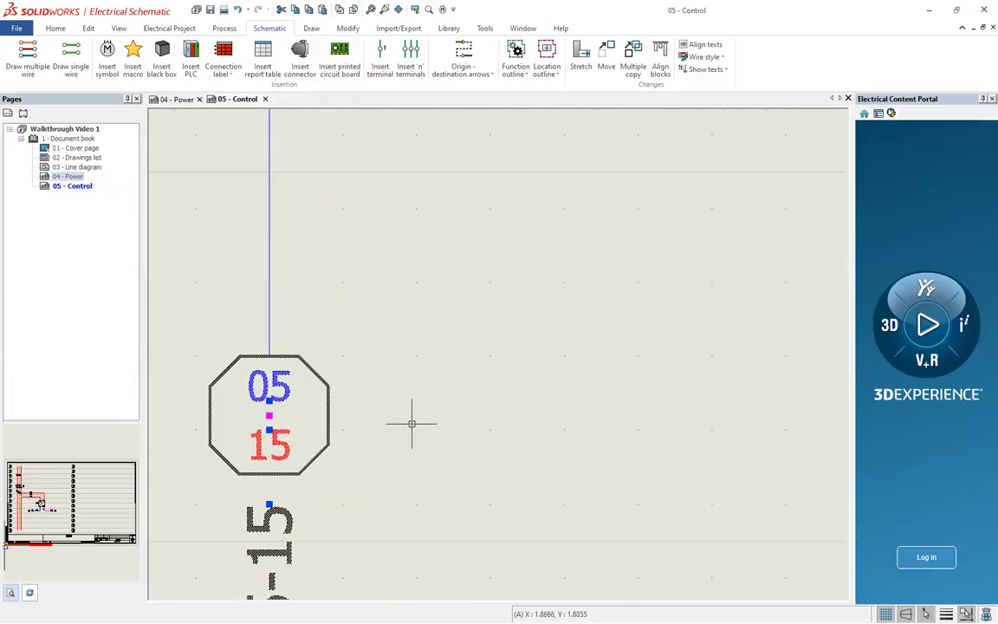
{"action": "scroll", "coordinate": [408, 418], "scroll_direction": "down", "scroll_amount": 5}
{"action": "scroll", "coordinate": [469, 391], "scroll_direction": "down", "scroll_amount": 5}
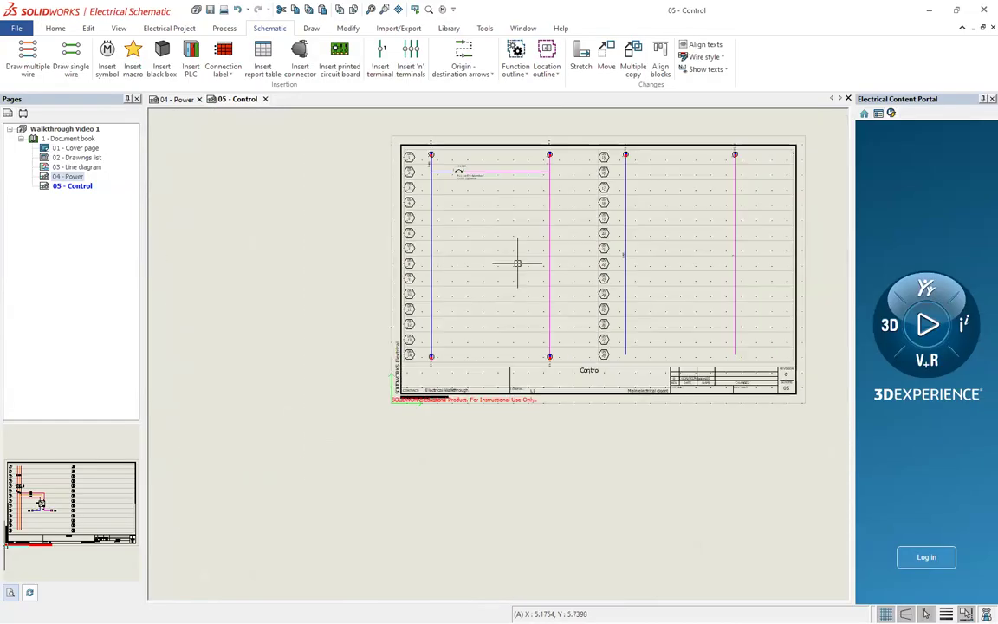
- Draw a 24V DC branch from the 24V rail at row 8 to X 3.75, and a separate horizontal wire near row 10 ending at X 4.5
{"action": "scroll", "coordinate": [397, 362], "scroll_direction": "up", "scroll_amount": 3}
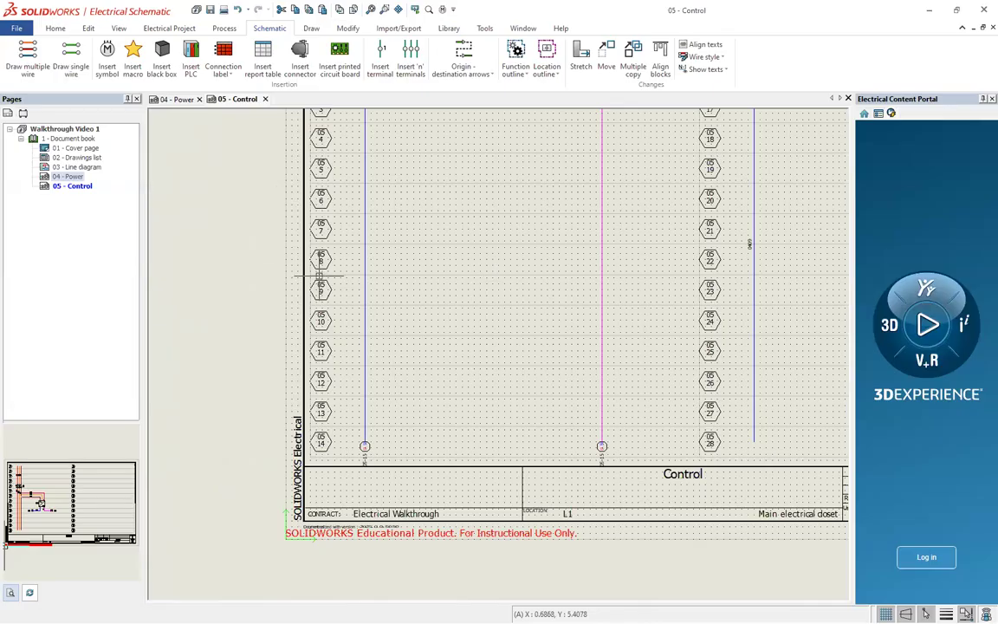
{"action": "left_click", "coordinate": [71, 57]}
{"action": "scroll", "coordinate": [390, 271], "scroll_direction": "down", "scroll_amount": 1}
{"action": "scroll", "coordinate": [392, 265], "scroll_direction": "up", "scroll_amount": 2}
{"action": "left_click", "coordinate": [353, 258]}
{"action": "double_click", "coordinate": [490, 257]}
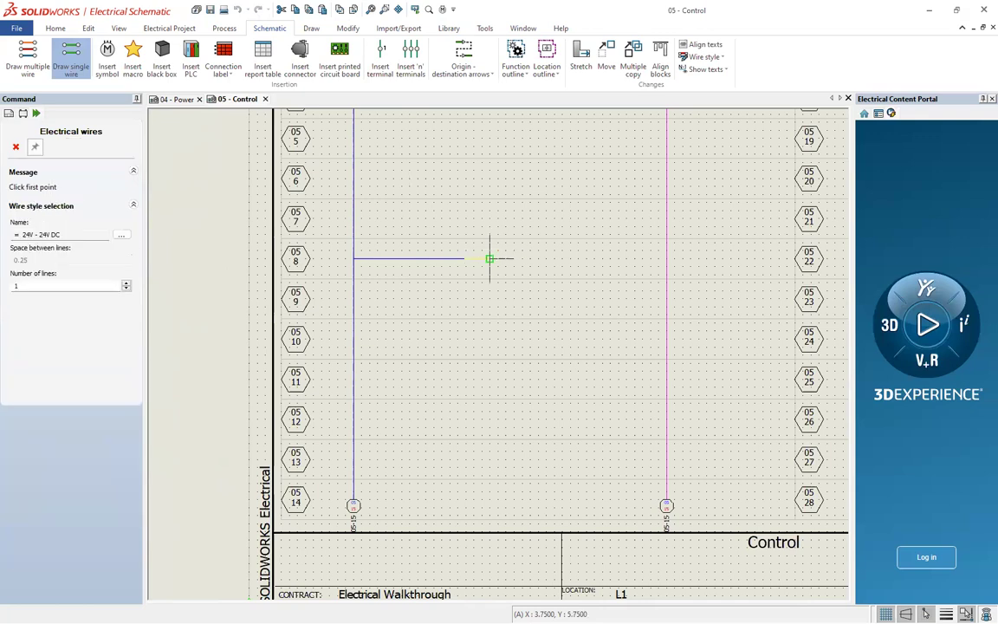
{"action": "left_click", "coordinate": [434, 323]}
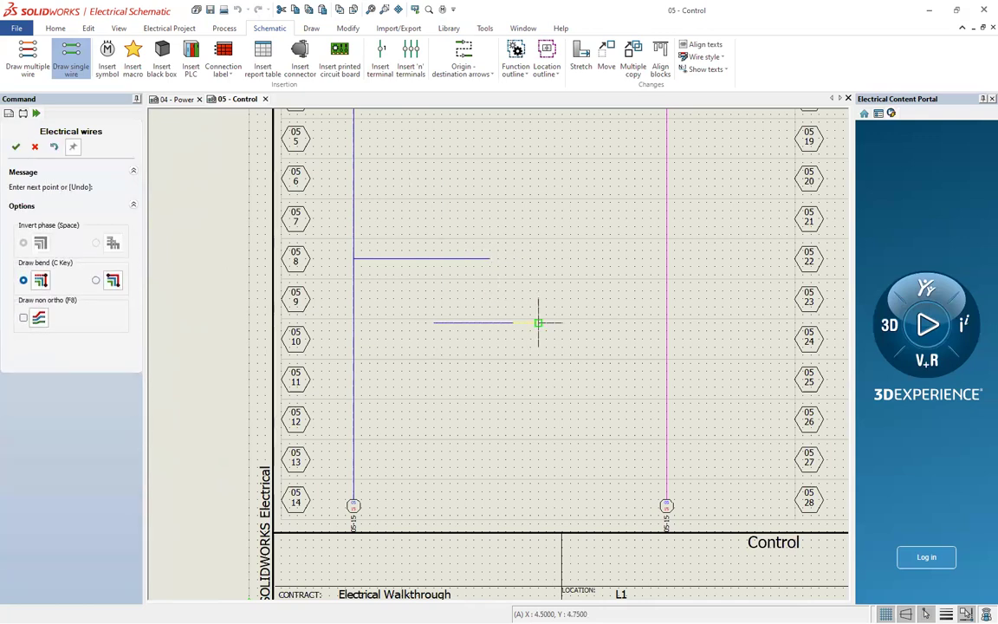
{"action": "double_click", "coordinate": [538, 322]}
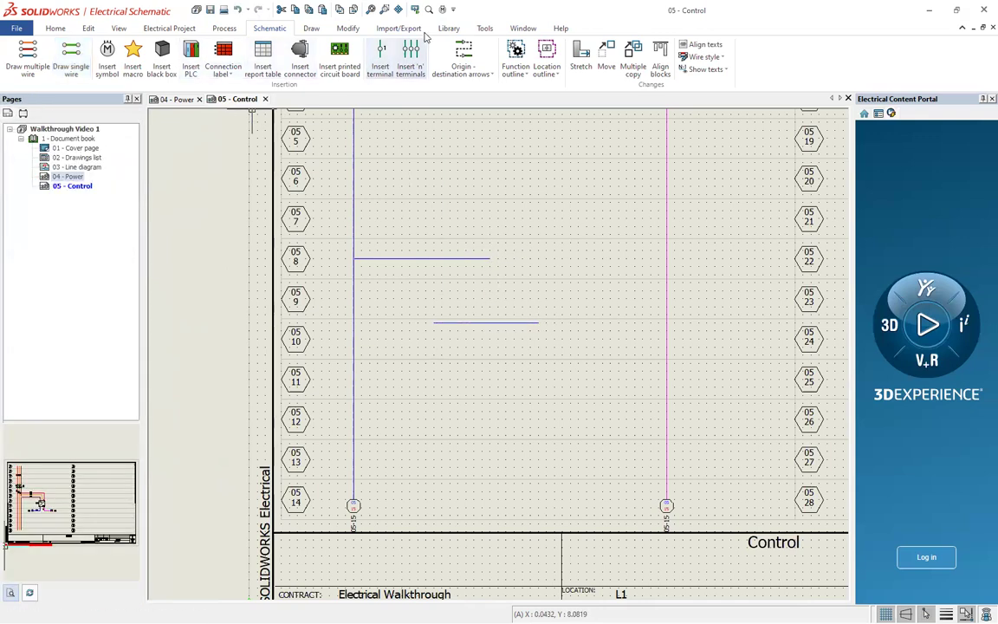
- Link the free end of the row 8 branch to the start of the separate row 10 wire with a single origin - destination insertion
{"action": "left_click", "coordinate": [463, 57]}
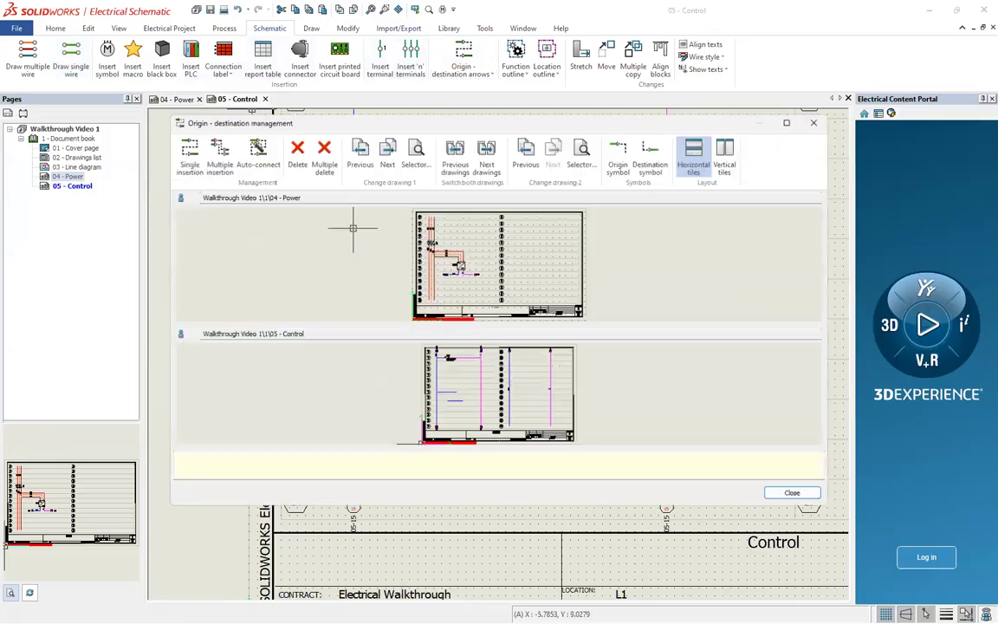
{"action": "left_click", "coordinate": [189, 156]}
{"action": "scroll", "coordinate": [442, 399], "scroll_direction": "up", "scroll_amount": 3}
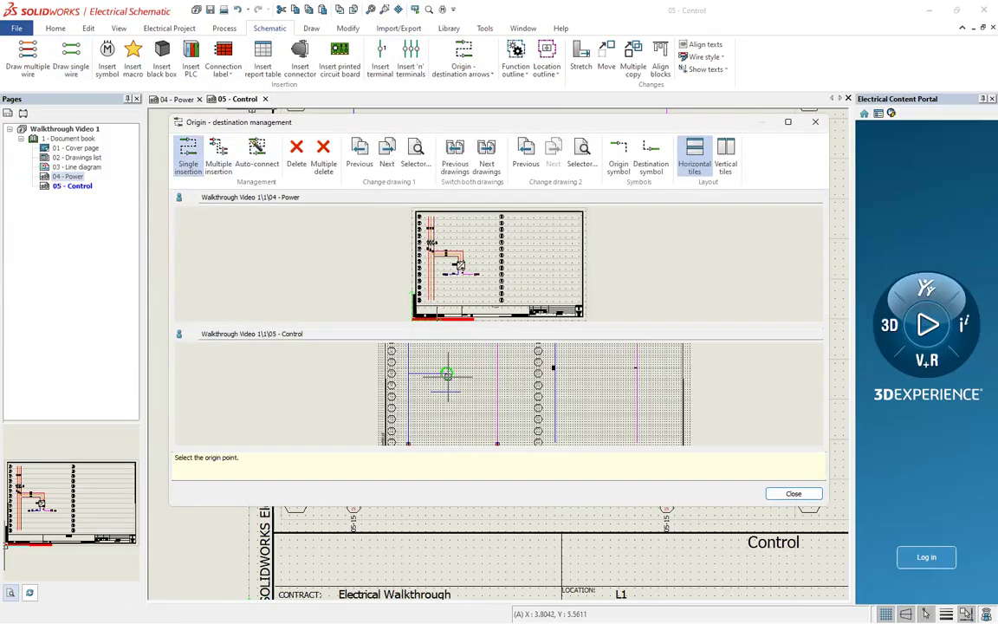
{"action": "left_click", "coordinate": [431, 390]}
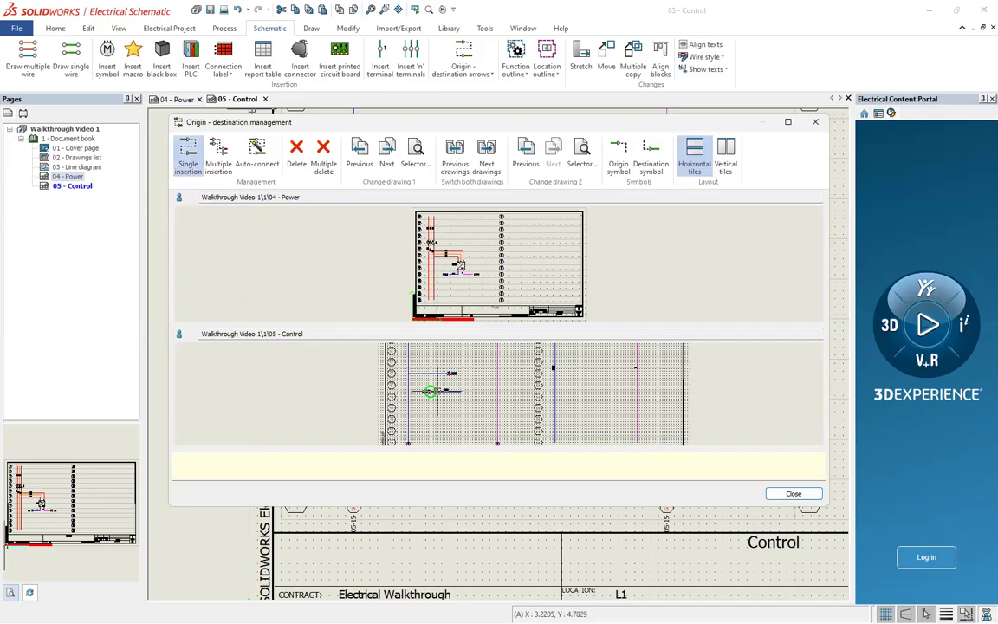
{"action": "left_click", "coordinate": [792, 493]}
- Examine the horizontal origin and destination arrows at rows 8 and 10, including their reference texts and alignment with the wires
{"action": "scroll", "coordinate": [439, 338], "scroll_direction": "up", "scroll_amount": 2}
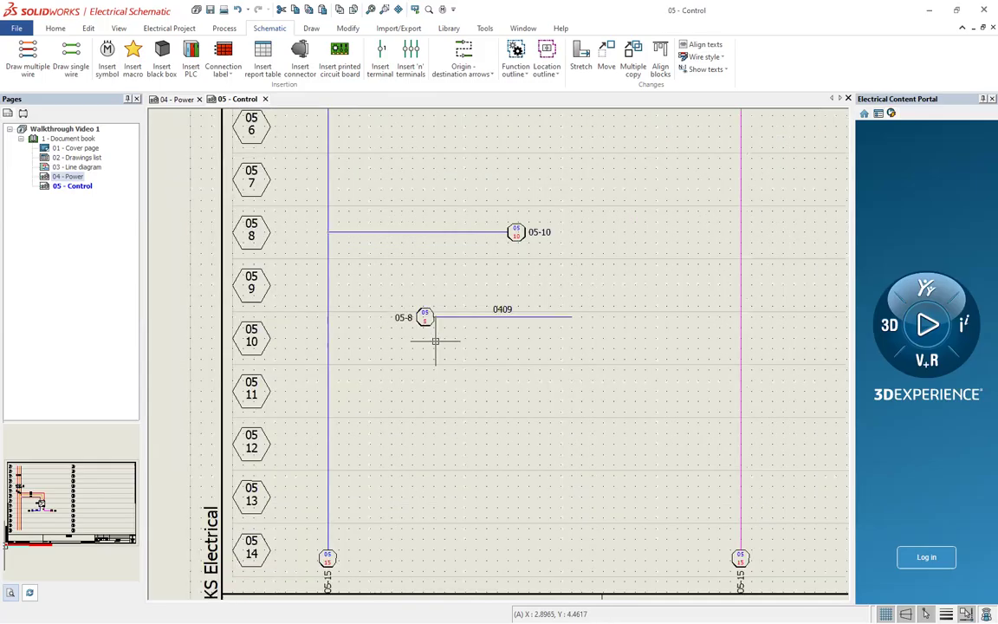
{"action": "scroll", "coordinate": [442, 337], "scroll_direction": "down", "scroll_amount": 1}
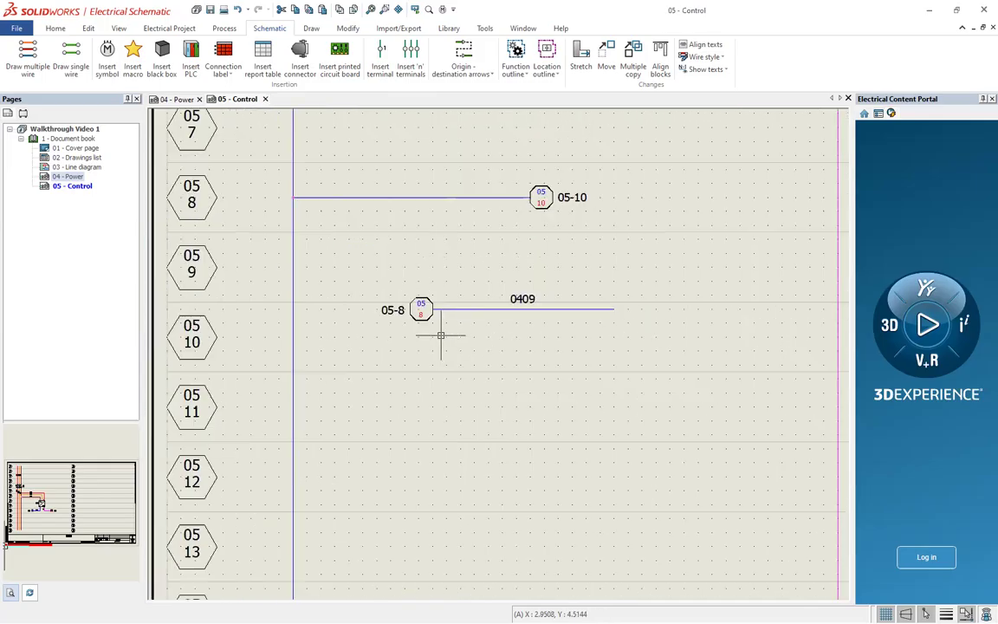
{"action": "scroll", "coordinate": [446, 339], "scroll_direction": "down", "scroll_amount": 2}
{"action": "scroll", "coordinate": [392, 284], "scroll_direction": "up", "scroll_amount": 2}
{"action": "scroll", "coordinate": [390, 287], "scroll_direction": "down", "scroll_amount": 2}
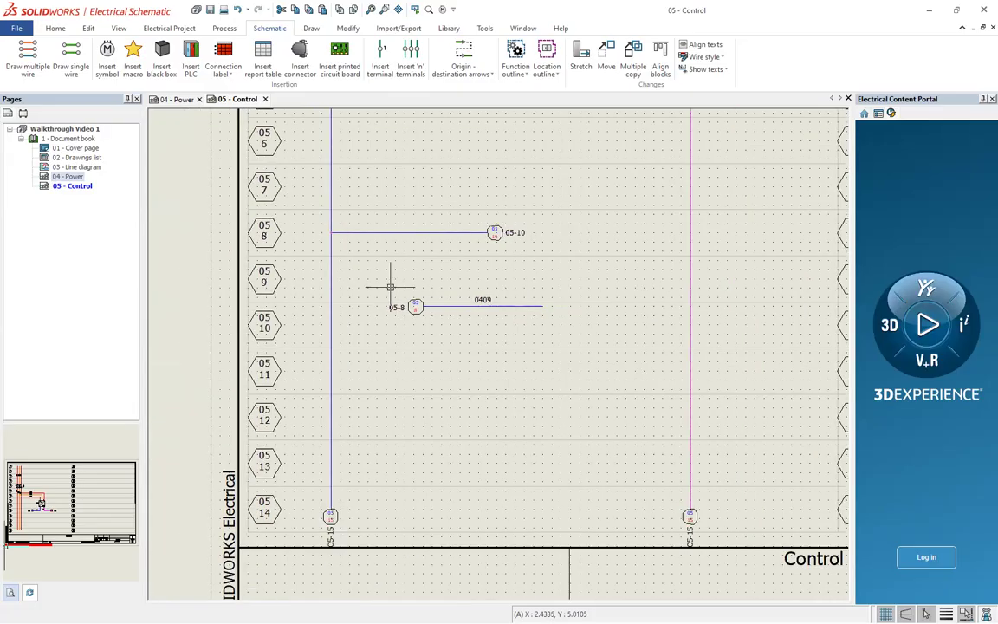
{"action": "scroll", "coordinate": [439, 317], "scroll_direction": "up", "scroll_amount": 3}
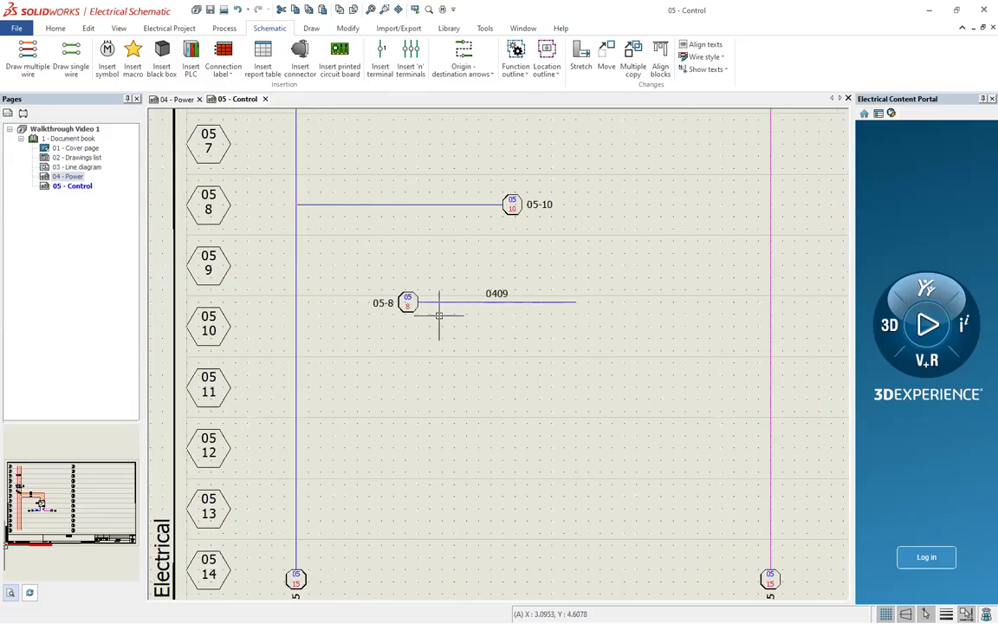
{"action": "scroll", "coordinate": [439, 316], "scroll_direction": "down", "scroll_amount": 2}
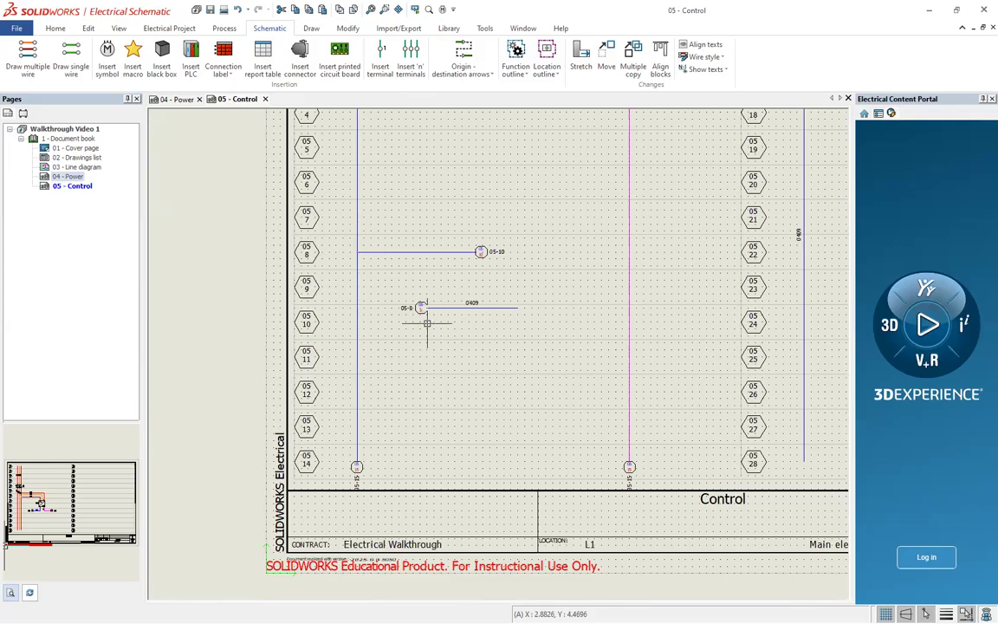
- Open the origin arrow symbol at the row 14 end of the magenta rail to inspect its geometry
{"action": "scroll", "coordinate": [363, 281], "scroll_direction": "up", "scroll_amount": 3}
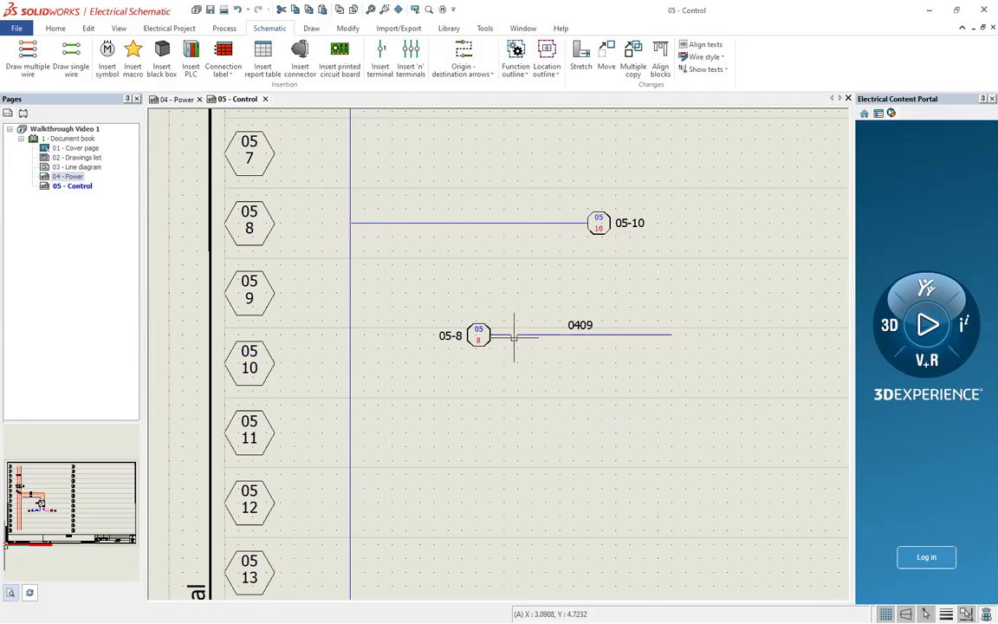
{"action": "scroll", "coordinate": [473, 354], "scroll_direction": "down", "scroll_amount": 3}
{"action": "scroll", "coordinate": [474, 354], "scroll_direction": "down", "scroll_amount": 2}
{"action": "scroll", "coordinate": [524, 415], "scroll_direction": "up", "scroll_amount": 6}
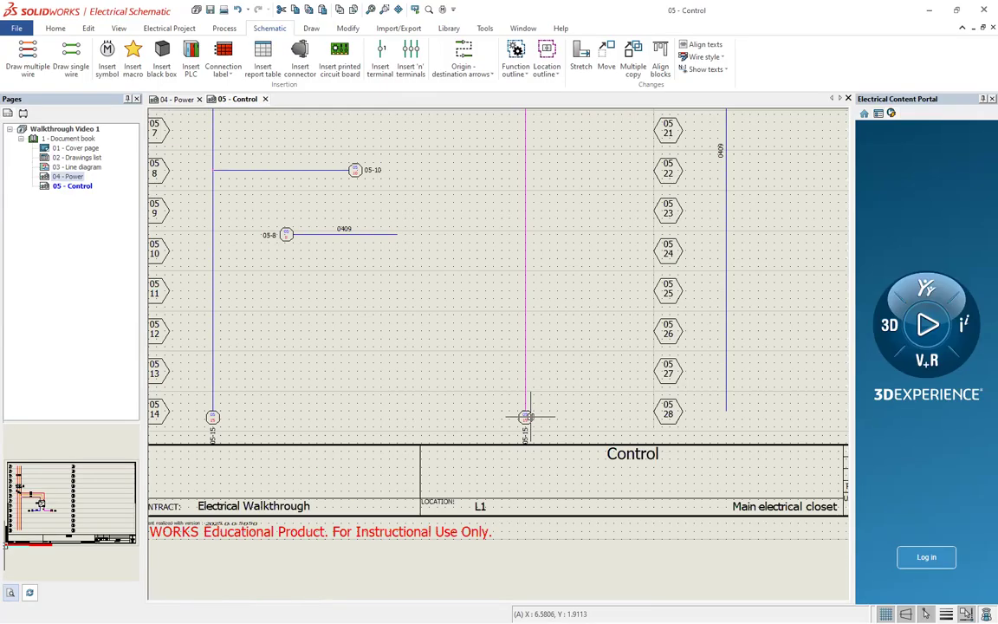
{"action": "scroll", "coordinate": [536, 411], "scroll_direction": "down", "scroll_amount": 2}
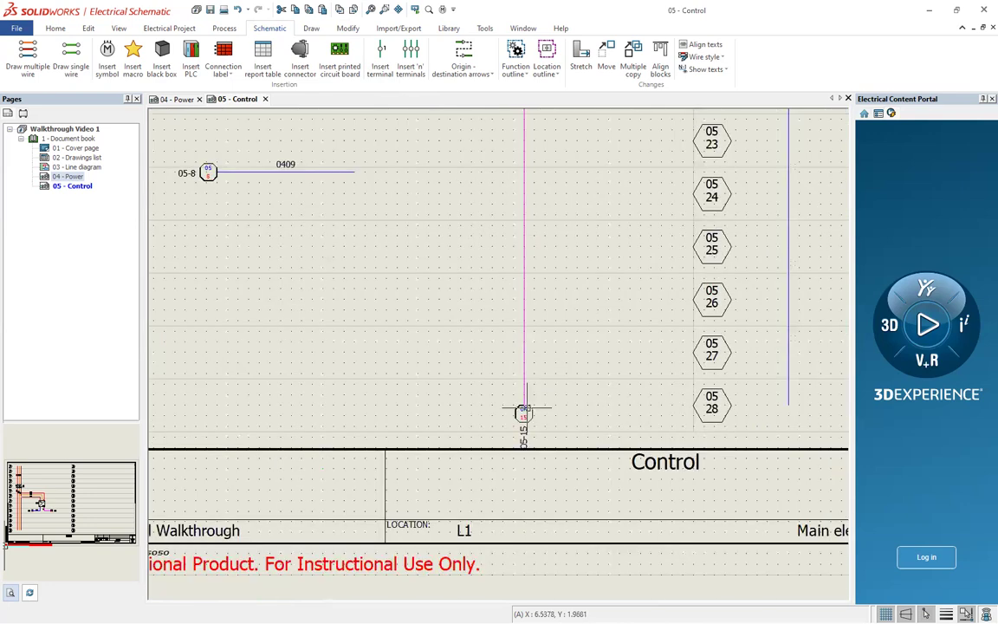
{"action": "scroll", "coordinate": [534, 405], "scroll_direction": "up", "scroll_amount": 2}
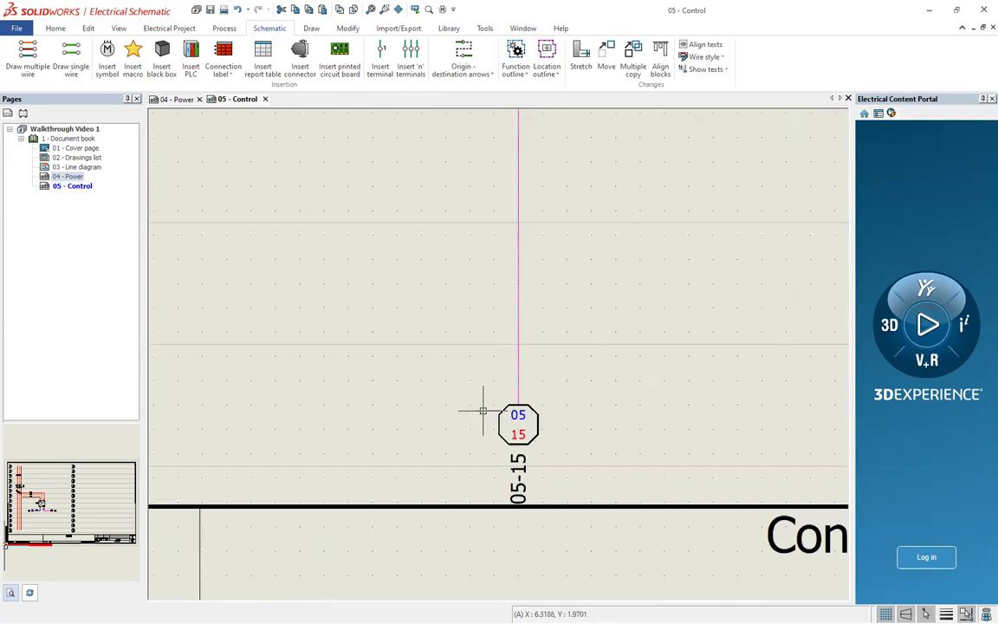
{"action": "right_click", "coordinate": [535, 429]}
{"action": "mouse_move", "coordinate": [616, 509]}
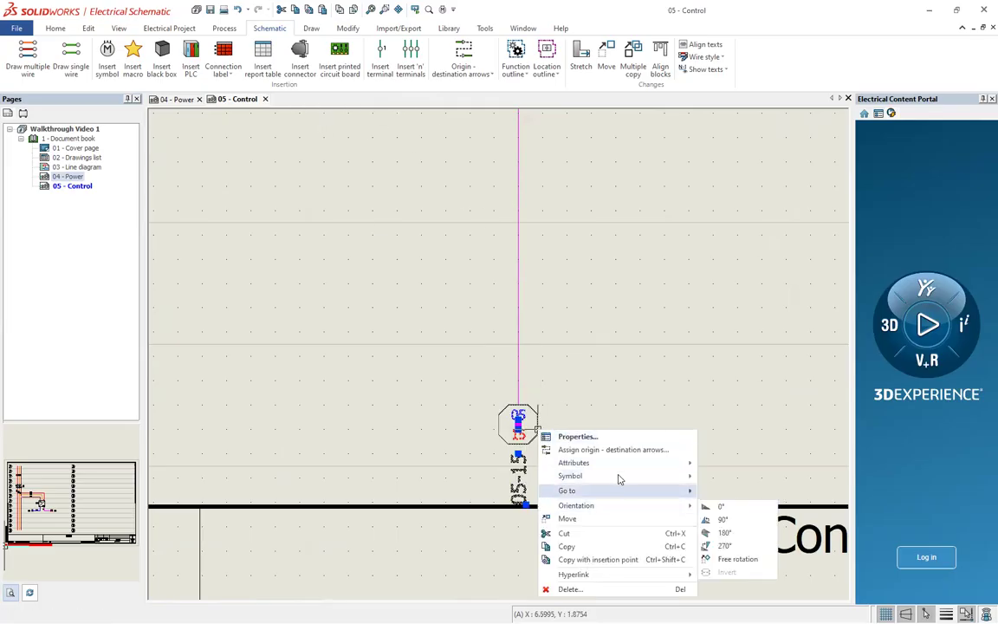
{"action": "mouse_move", "coordinate": [659, 476]}
{"action": "left_click", "coordinate": [742, 504]}
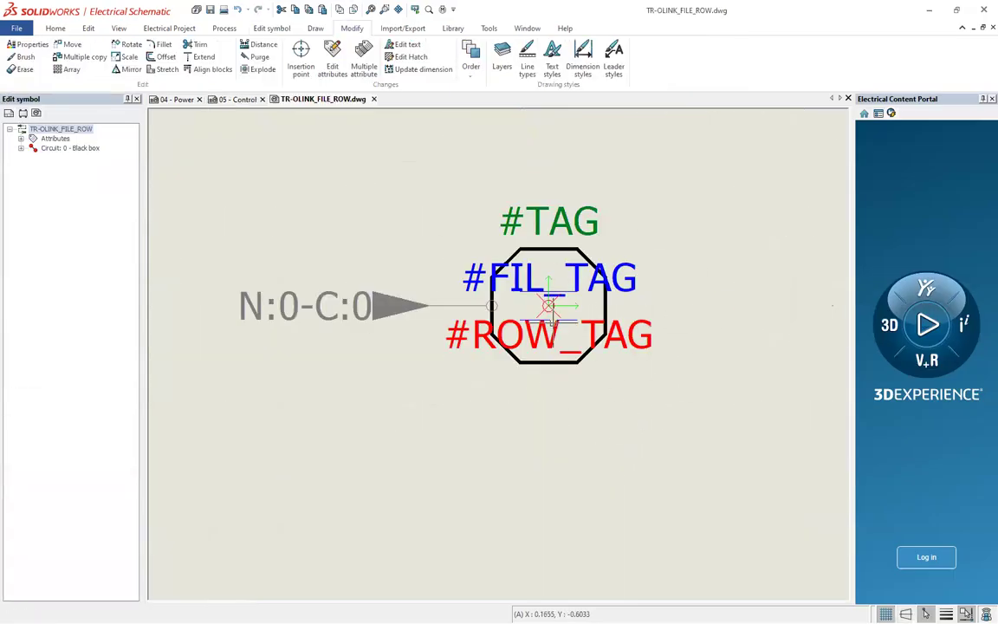
- Compare the placed arrows at rows 8, 10 and 14 with the insertion and connection points in the TR-OLINK_FILE_ROW symbol
{"action": "left_click", "coordinate": [237, 99]}
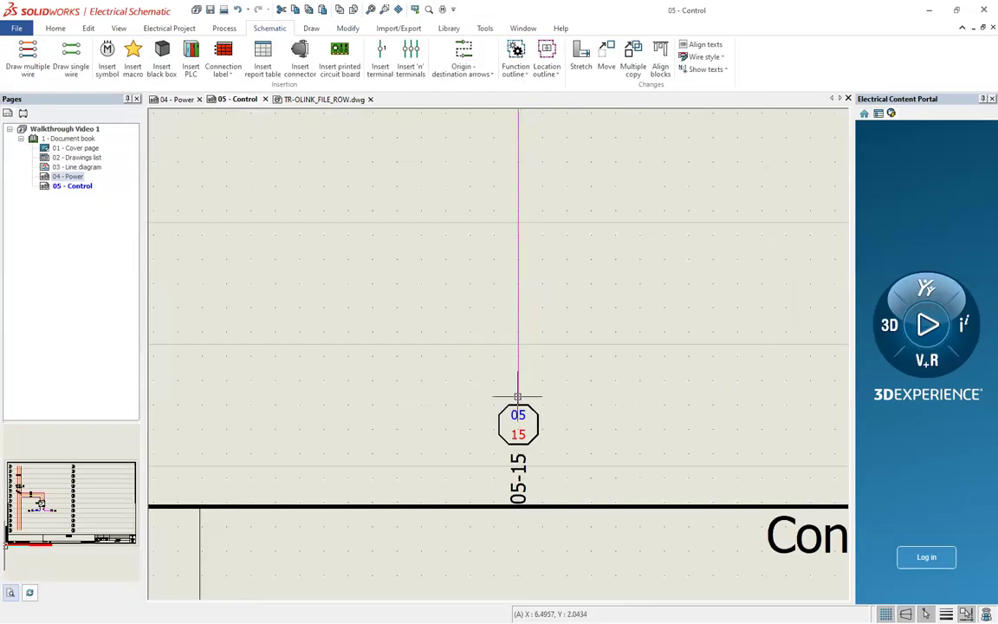
{"action": "scroll", "coordinate": [516, 406], "scroll_direction": "down", "scroll_amount": 5}
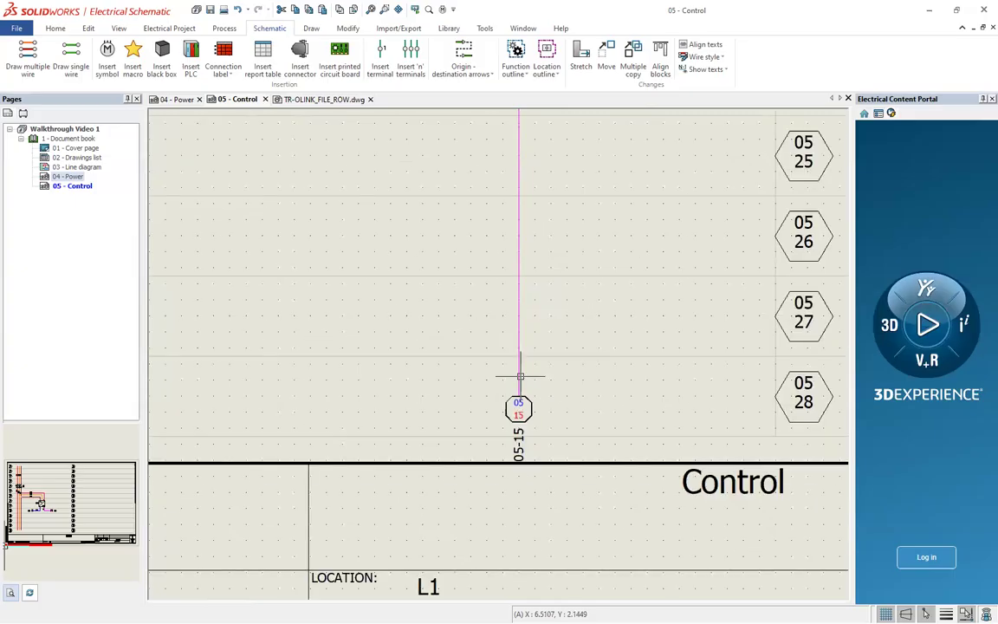
{"action": "scroll", "coordinate": [421, 353], "scroll_direction": "up", "scroll_amount": 5}
{"action": "scroll", "coordinate": [420, 354], "scroll_direction": "down", "scroll_amount": 1}
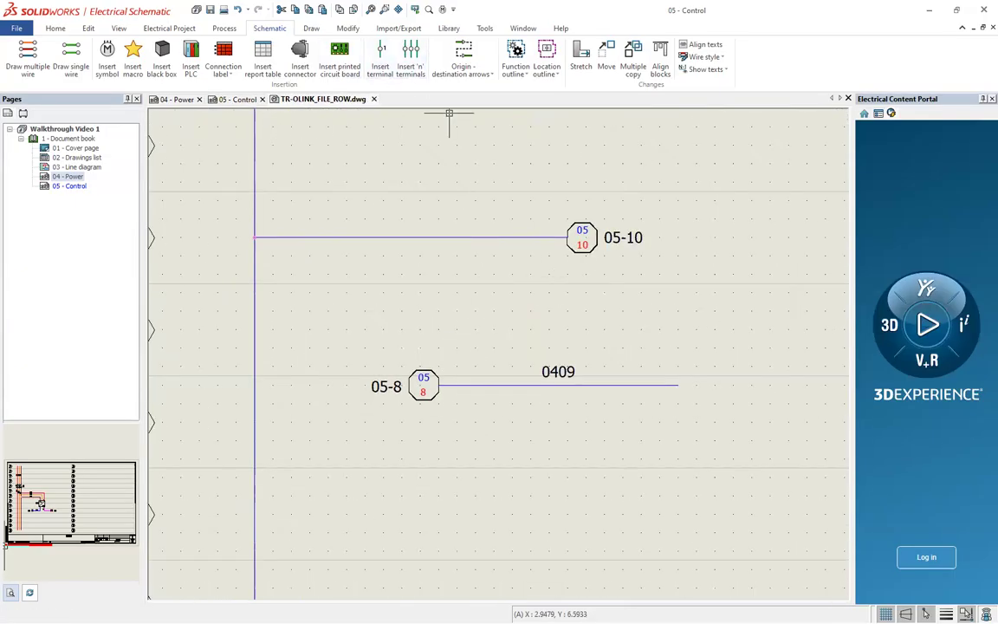
{"action": "left_click", "coordinate": [323, 98]}
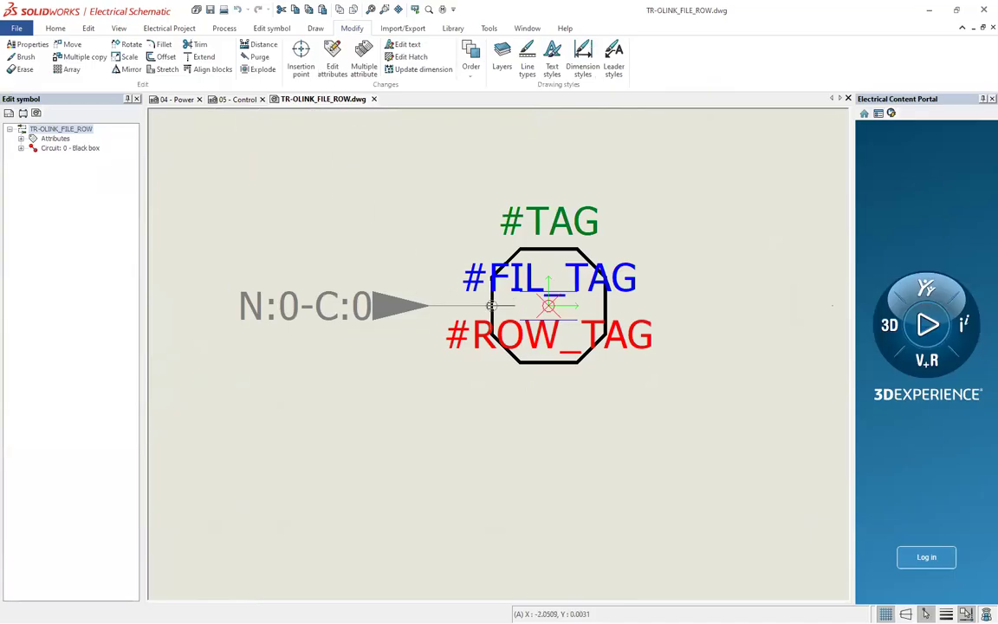
{"action": "left_click", "coordinate": [239, 99]}
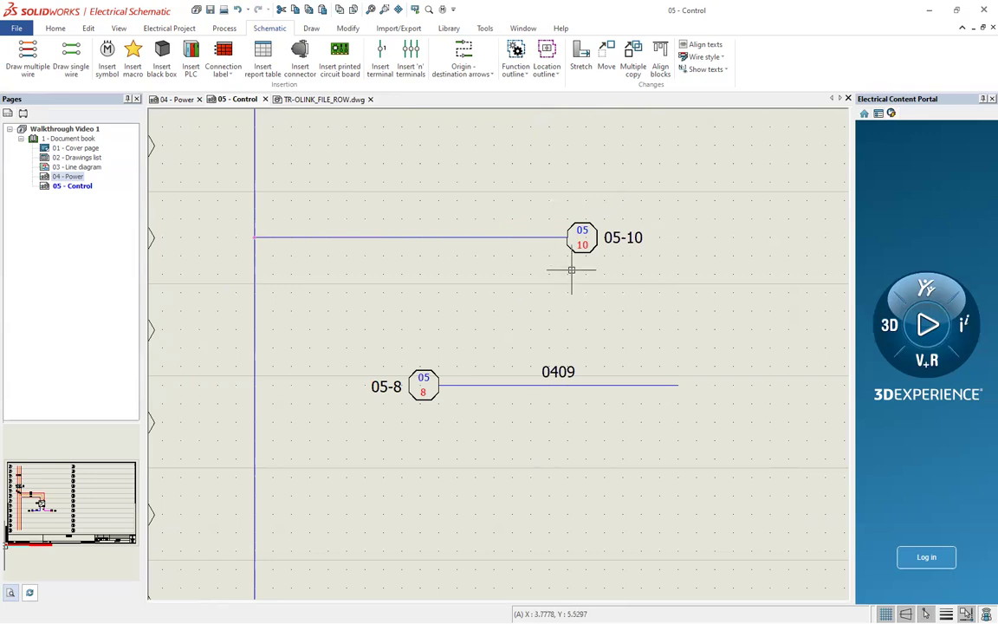
- Delete the row 8 branch and the row 10 wire together with their origin and destination arrows
{"action": "scroll", "coordinate": [485, 407], "scroll_direction": "down", "scroll_amount": 4}
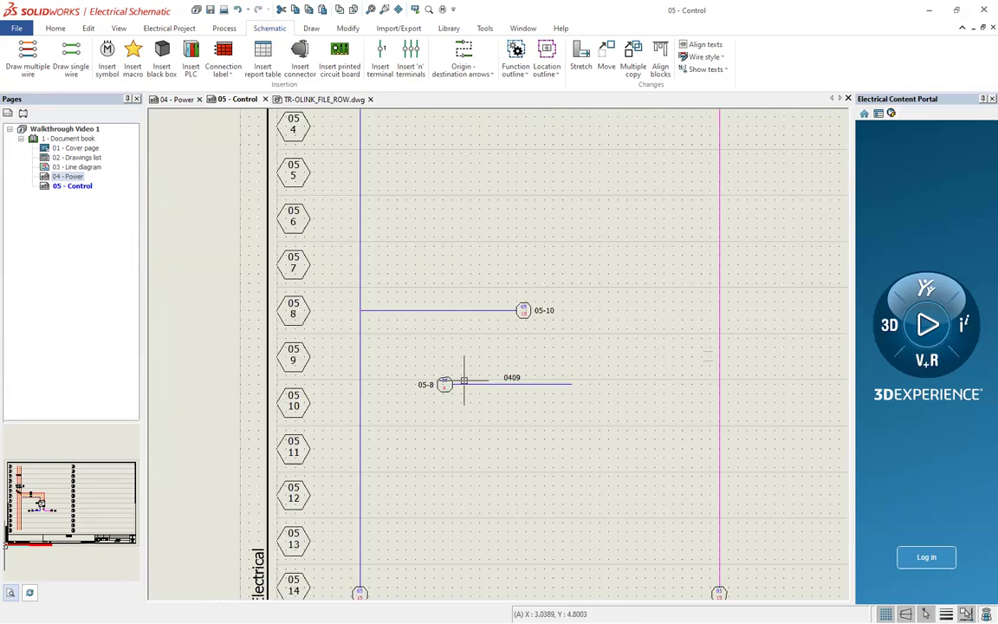
{"action": "scroll", "coordinate": [570, 454], "scroll_direction": "up", "scroll_amount": 1}
{"action": "left_click_drag", "start_coordinate": [569, 455], "coordinate": [392, 279]}
{"action": "key", "text": "Delete"}
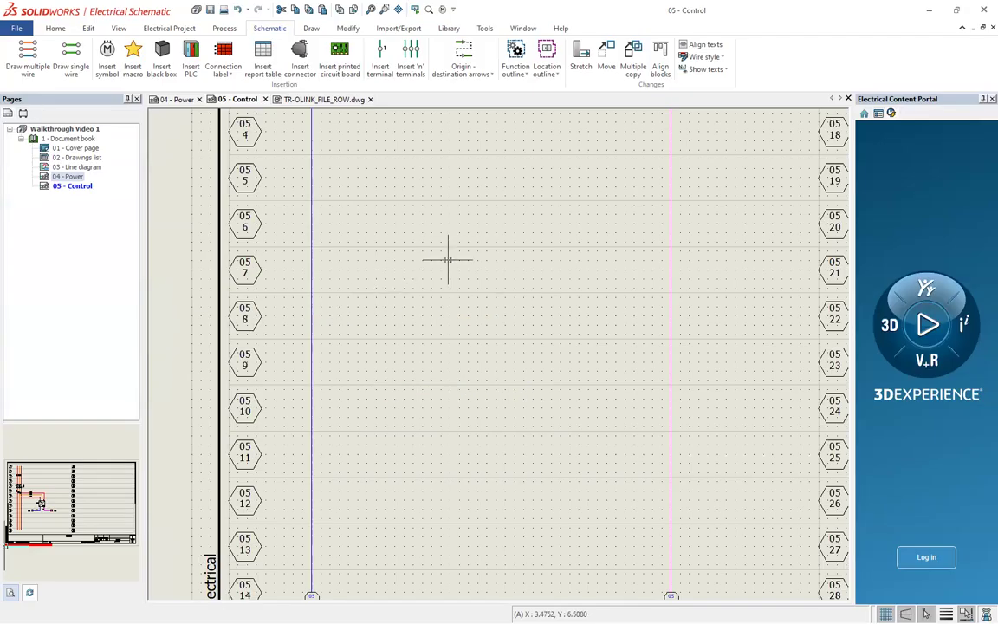
- Update the symbol of the origin arrow at the row 14 end of the magenta rail
{"action": "scroll", "coordinate": [530, 390], "scroll_direction": "down", "scroll_amount": 2}
{"action": "scroll", "coordinate": [547, 458], "scroll_direction": "up", "scroll_amount": 2}
{"action": "scroll", "coordinate": [530, 464], "scroll_direction": "up", "scroll_amount": 5}
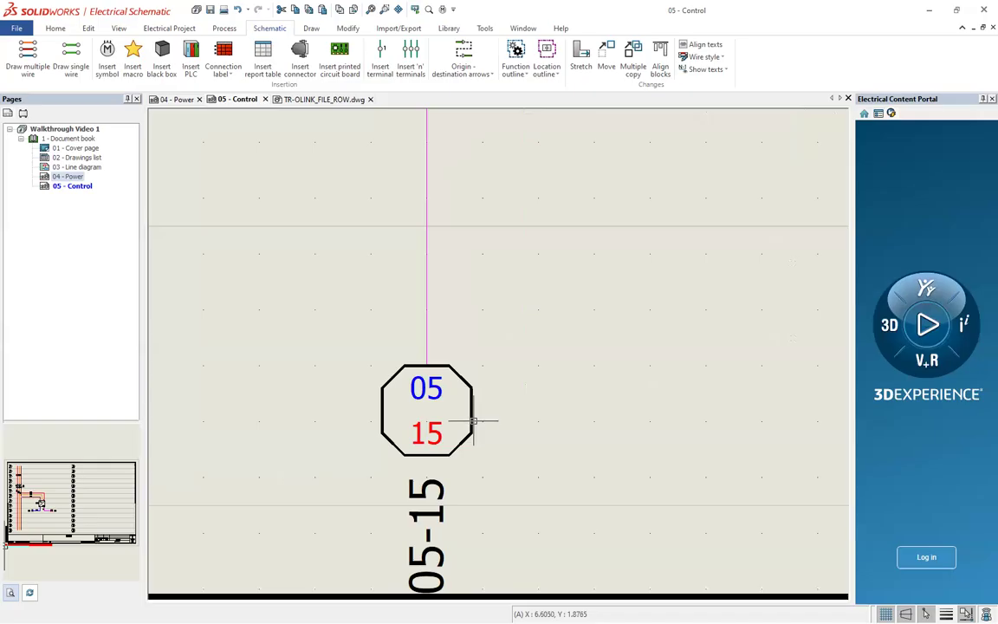
{"action": "right_click", "coordinate": [475, 421]}
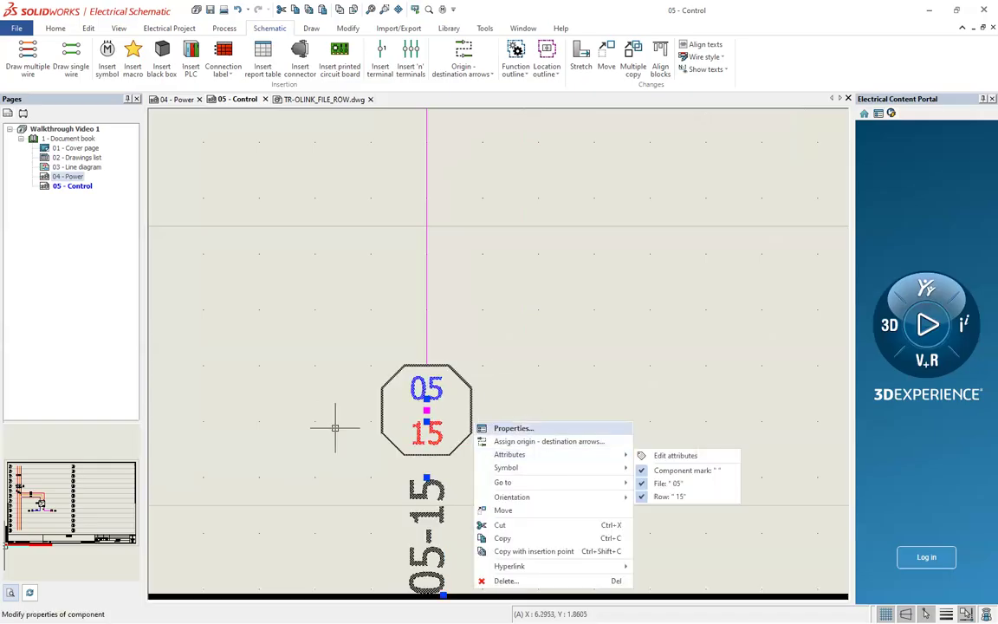
{"action": "mouse_move", "coordinate": [508, 470]}
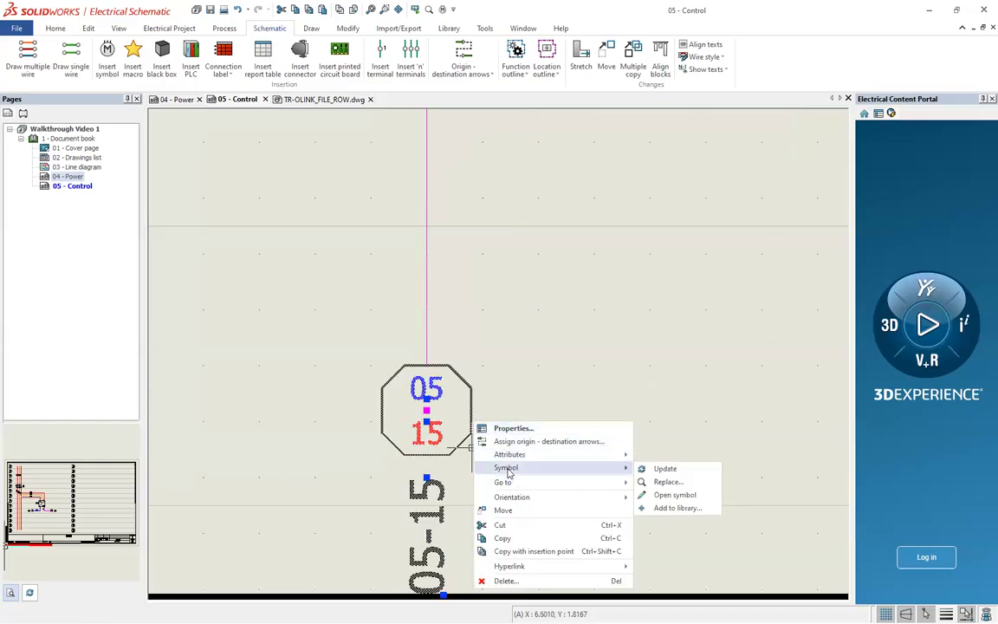
{"action": "left_click", "coordinate": [664, 469]}
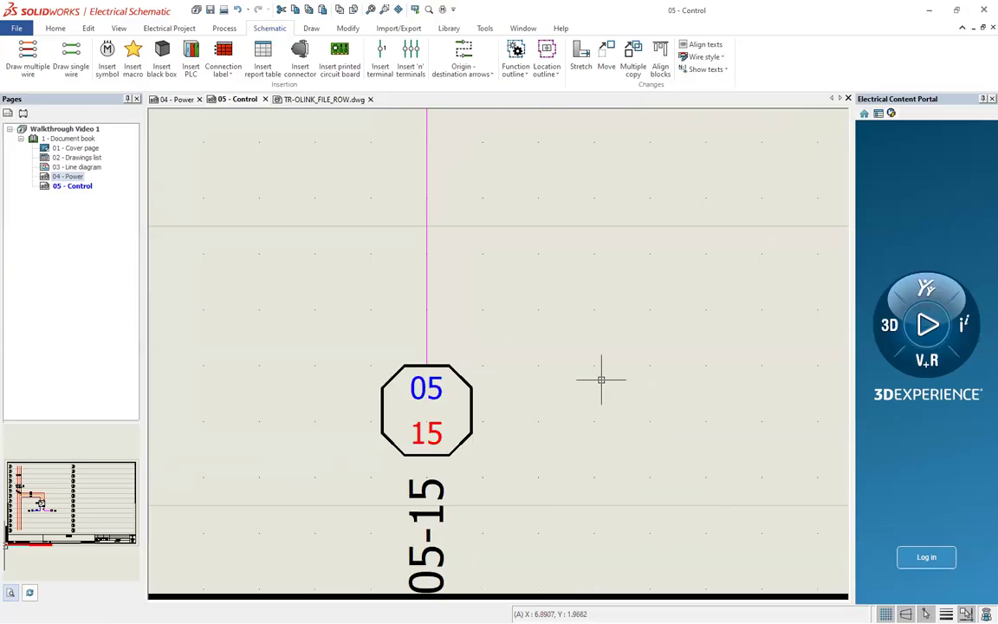
- Examine the destination arrows at the upper ends of the rails in rows 1 and 15 and their reference texts
{"action": "scroll", "coordinate": [588, 378], "scroll_direction": "down", "scroll_amount": 10}
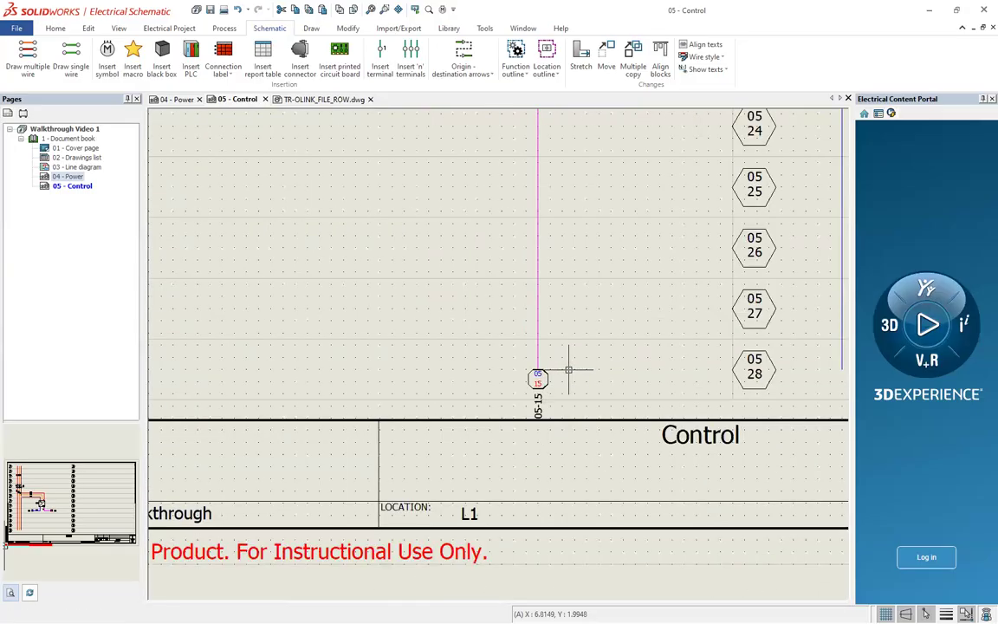
{"action": "scroll", "coordinate": [556, 240], "scroll_direction": "up", "scroll_amount": 4}
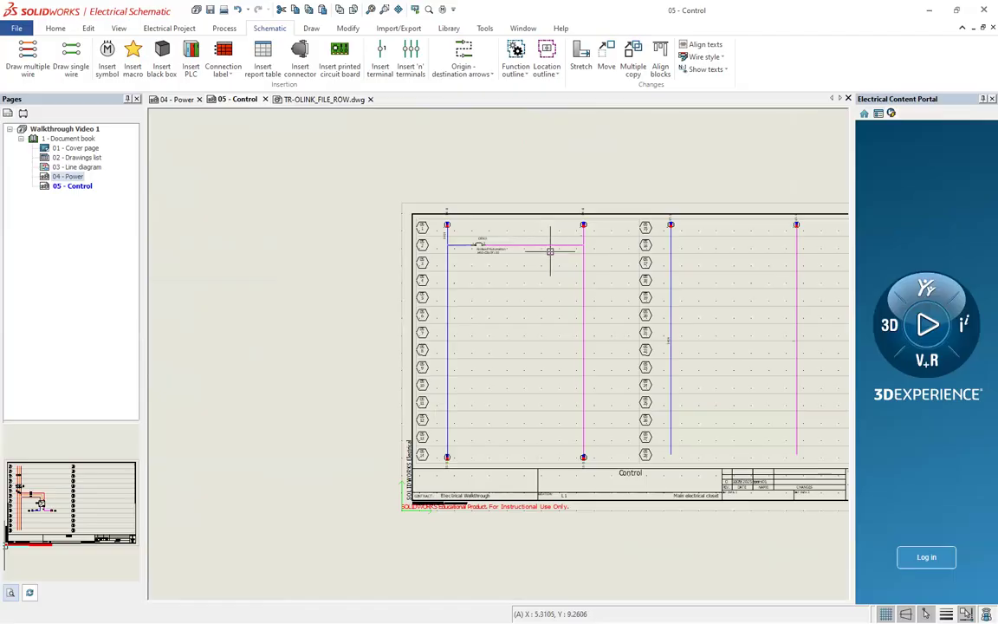
{"action": "scroll", "coordinate": [583, 224], "scroll_direction": "up", "scroll_amount": 2}
{"action": "scroll", "coordinate": [691, 234], "scroll_direction": "down", "scroll_amount": 5}
{"action": "scroll", "coordinate": [684, 238], "scroll_direction": "up", "scroll_amount": 5}
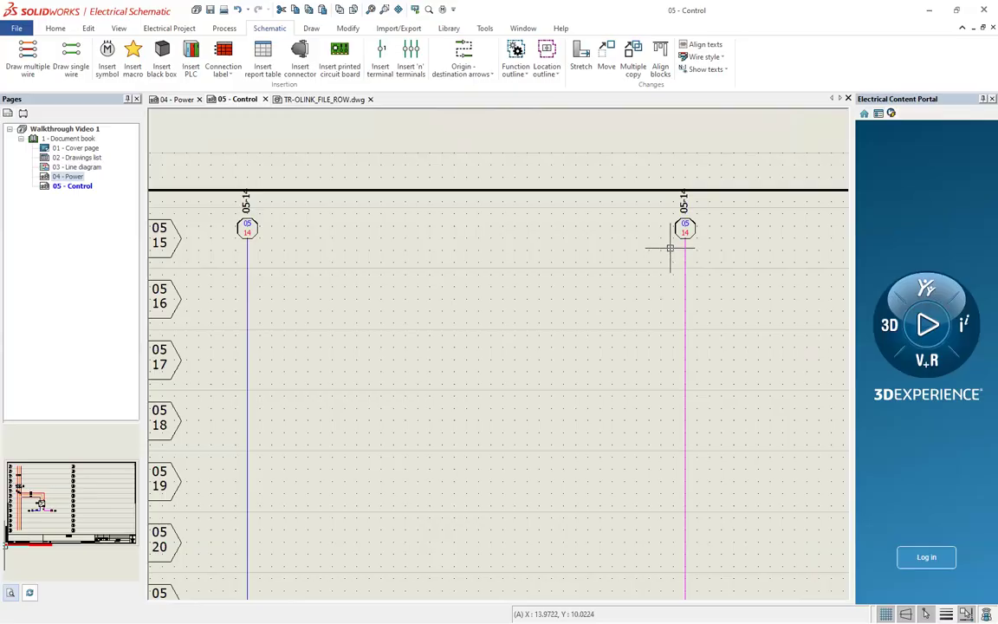
{"action": "scroll", "coordinate": [670, 248], "scroll_direction": "down", "scroll_amount": 1}
{"action": "scroll", "coordinate": [673, 245], "scroll_direction": "down", "scroll_amount": 3}
{"action": "scroll", "coordinate": [441, 251], "scroll_direction": "up", "scroll_amount": 4}
{"action": "scroll", "coordinate": [429, 230], "scroll_direction": "up", "scroll_amount": 2}
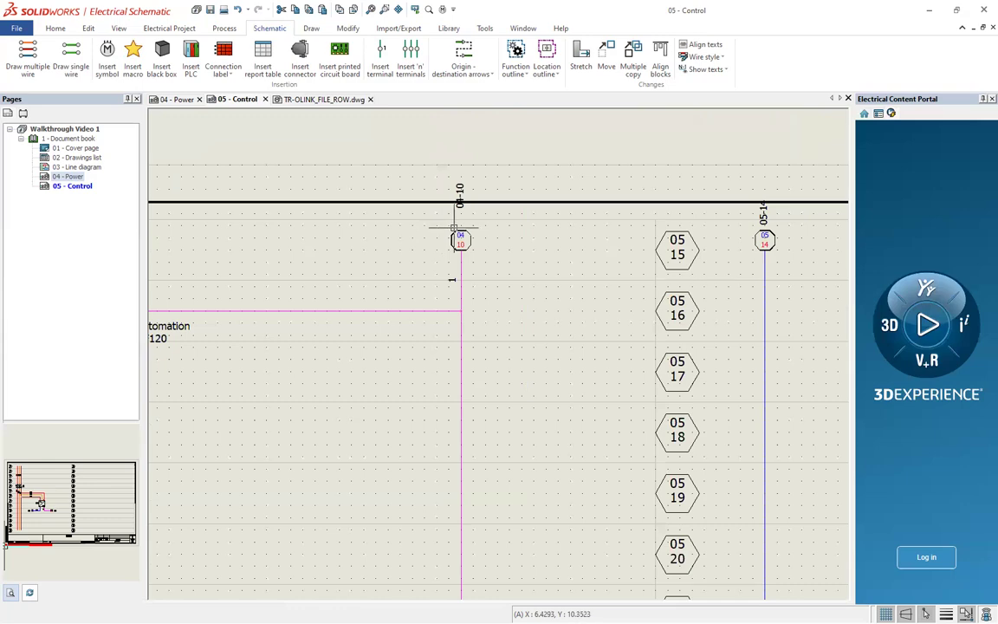
{"action": "scroll", "coordinate": [456, 224], "scroll_direction": "down", "scroll_amount": 1}
{"action": "scroll", "coordinate": [456, 227], "scroll_direction": "up", "scroll_amount": 3}
{"action": "scroll", "coordinate": [456, 227], "scroll_direction": "down", "scroll_amount": 3}
{"action": "scroll", "coordinate": [742, 230], "scroll_direction": "up", "scroll_amount": 5}
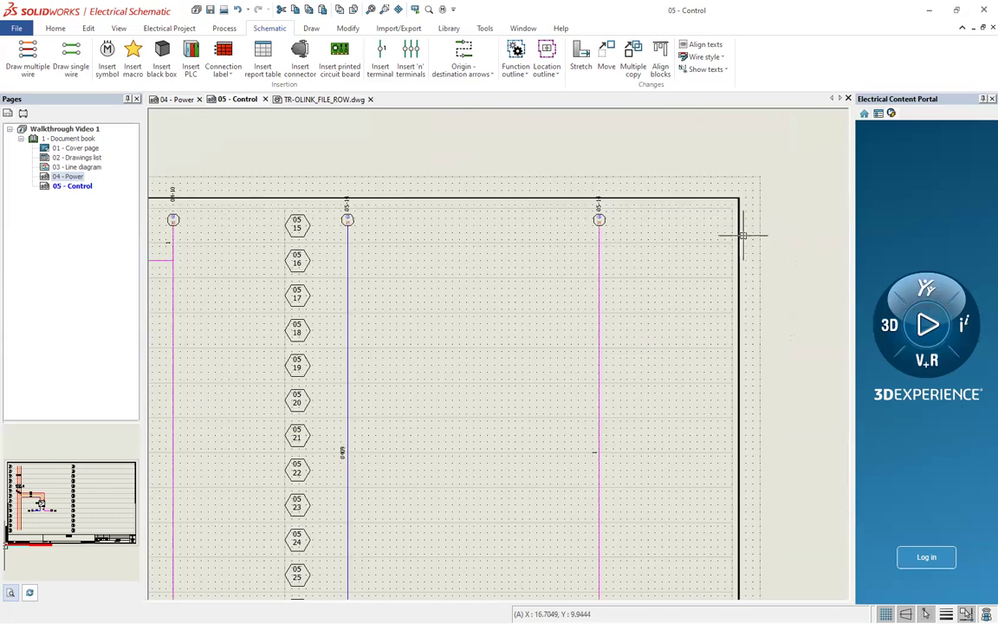
{"action": "right_click", "coordinate": [517, 262]}
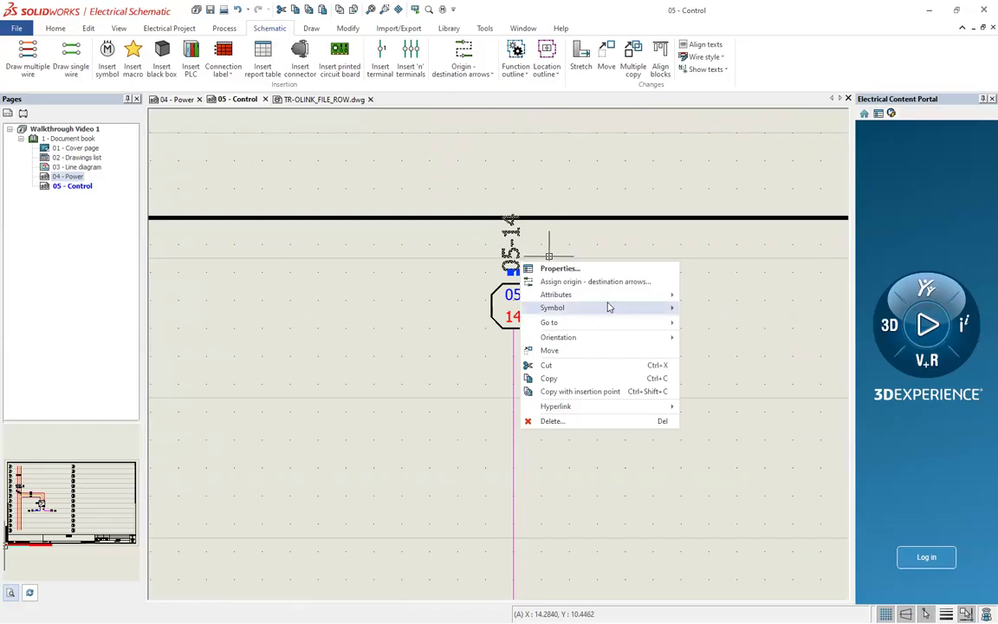
{"action": "mouse_move", "coordinate": [618, 297]}
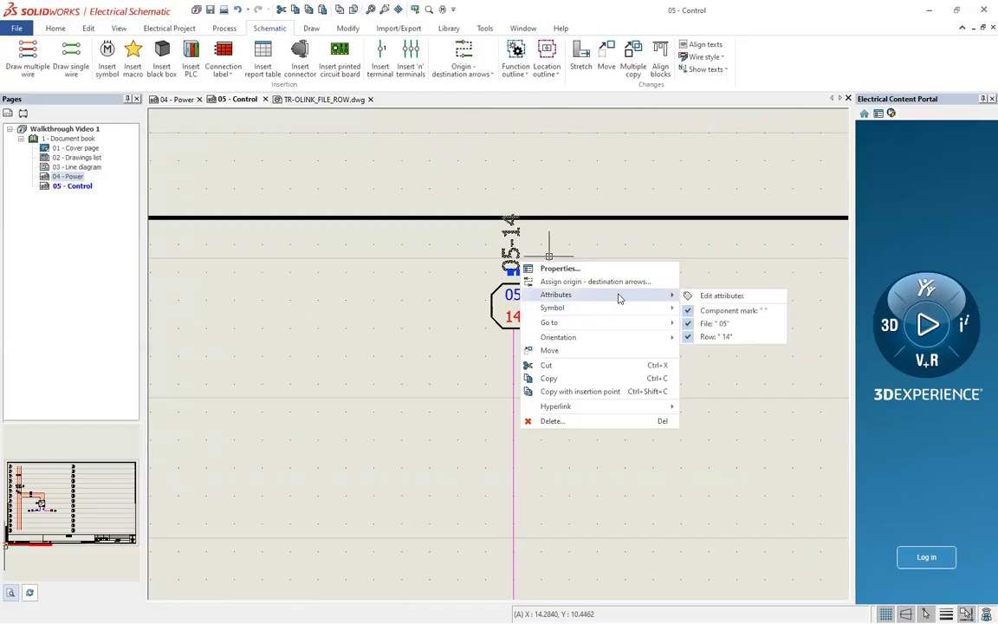
{"action": "mouse_move", "coordinate": [571, 340]}
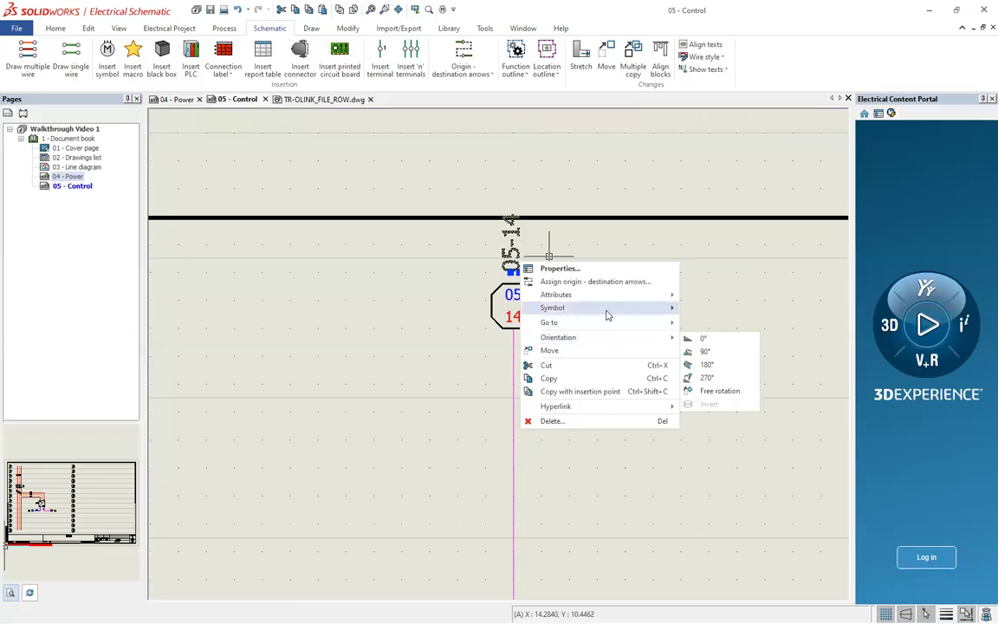
{"action": "left_click", "coordinate": [596, 281]}
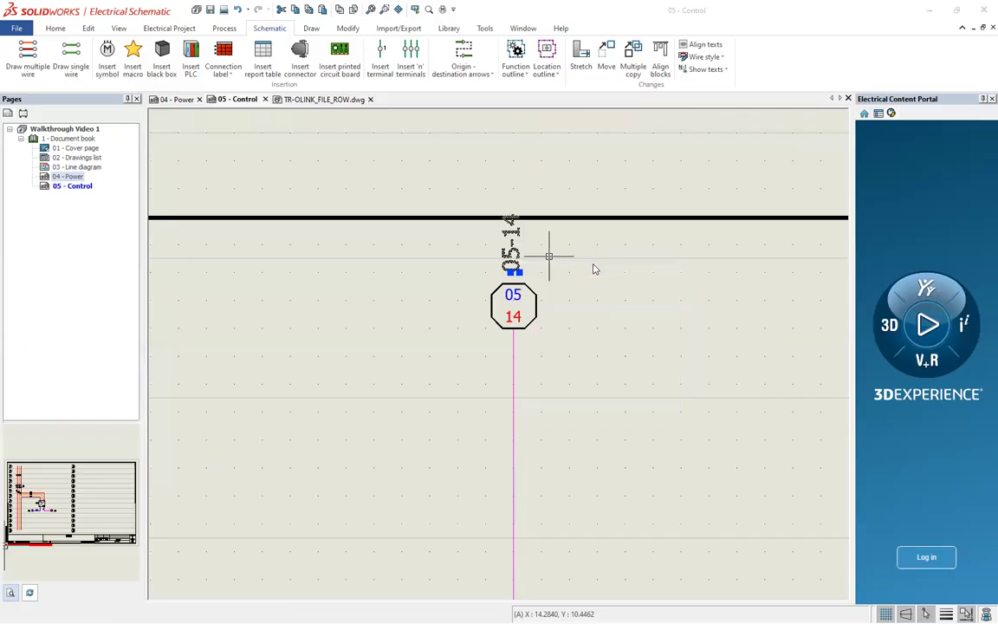
{"action": "left_click", "coordinate": [598, 237]}
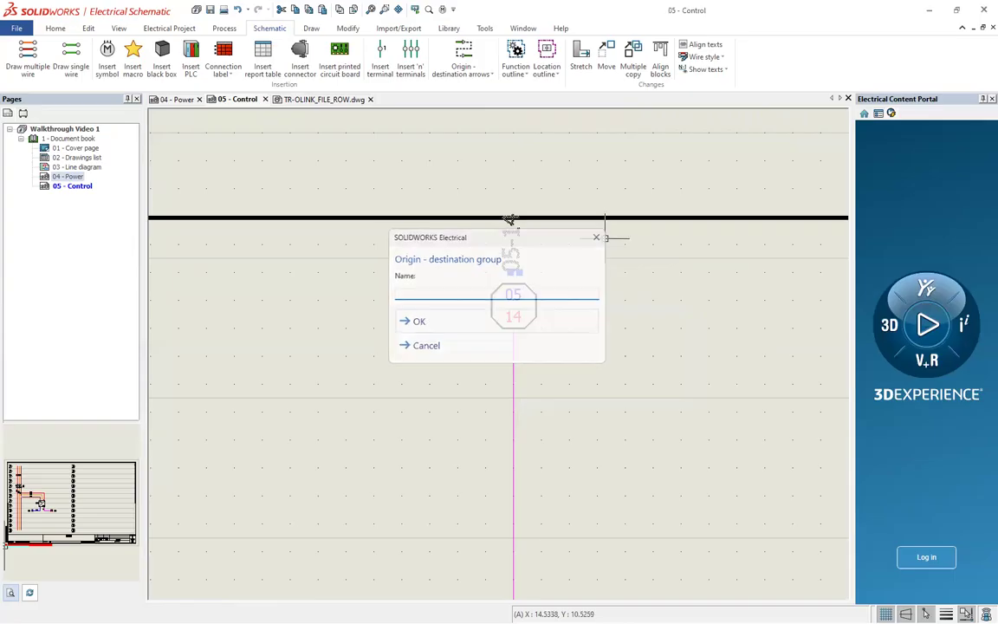
{"action": "right_click", "coordinate": [528, 312]}
{"action": "left_click", "coordinate": [535, 305]}
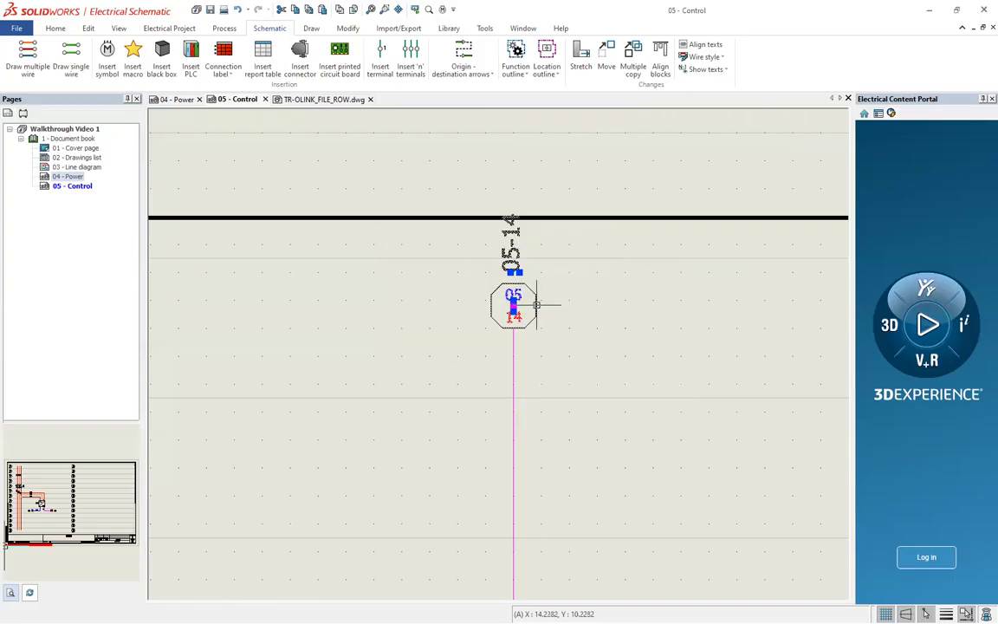
{"action": "right_click", "coordinate": [534, 305]}
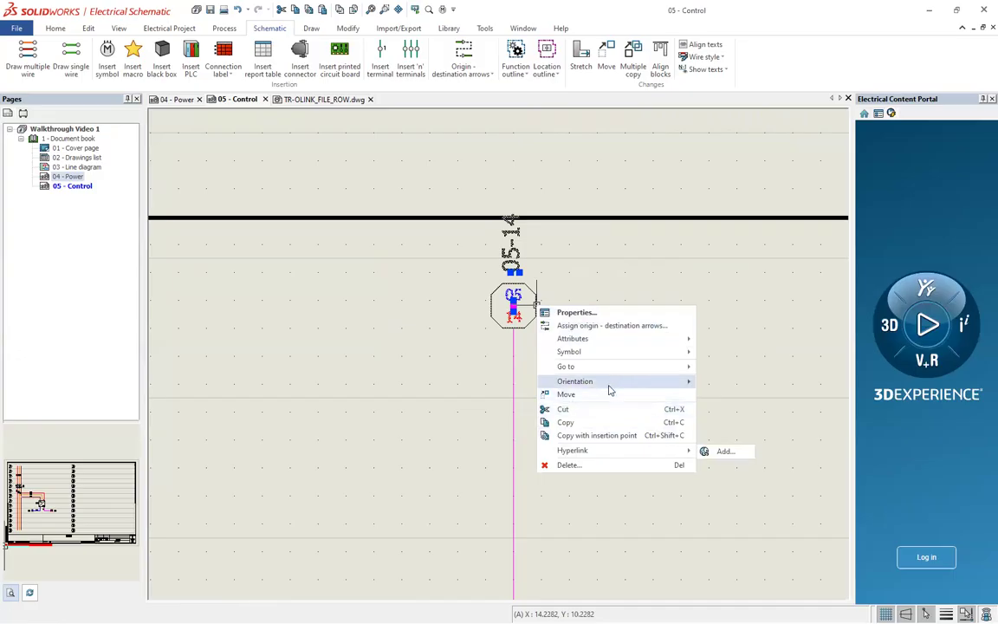
{"action": "mouse_move", "coordinate": [619, 355]}
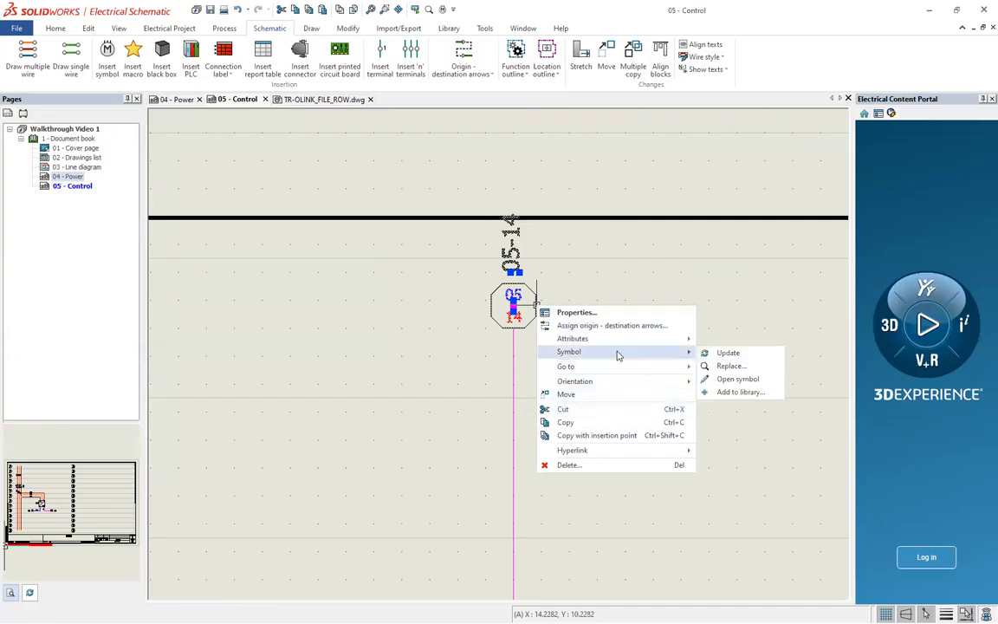
{"action": "key", "text": "Escape"}
{"action": "key", "text": "Escape"}
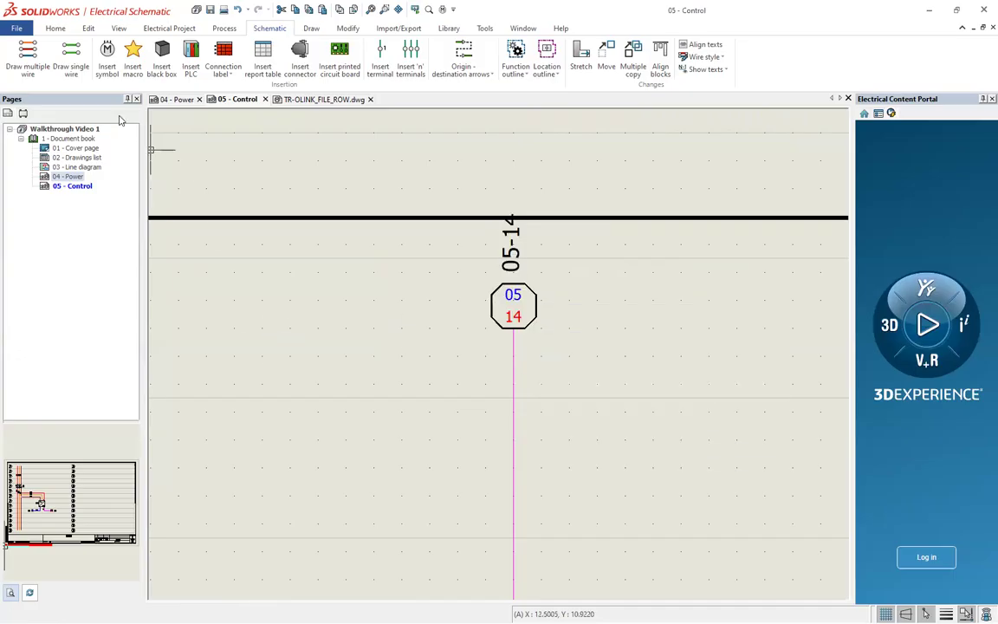
- Check the Destination arrow - File, Row symbol in symbol management against the arrow placed at row 15
{"action": "left_click", "coordinate": [449, 29]}
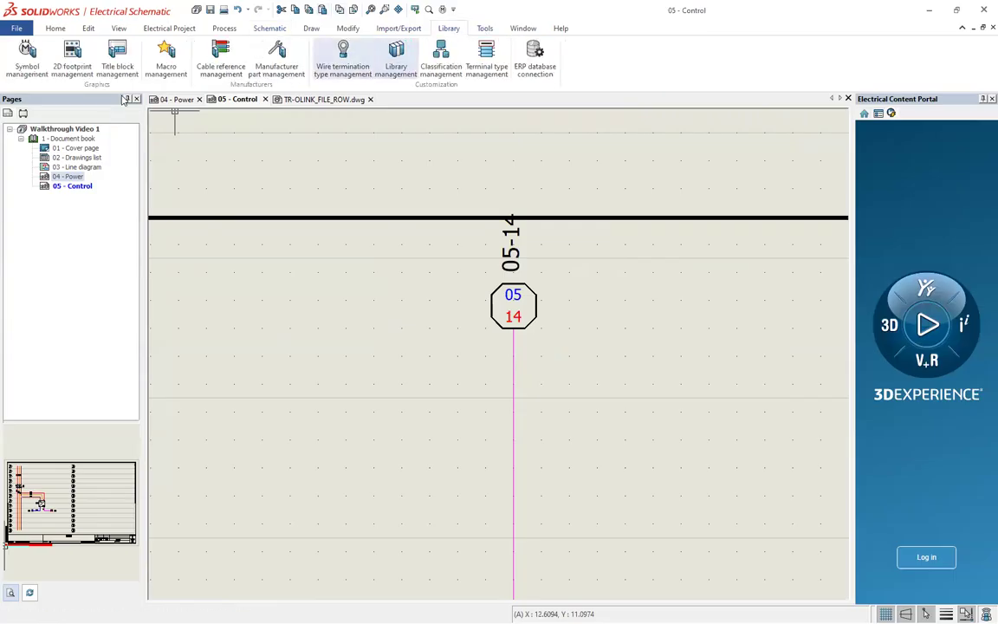
{"action": "left_click", "coordinate": [27, 59]}
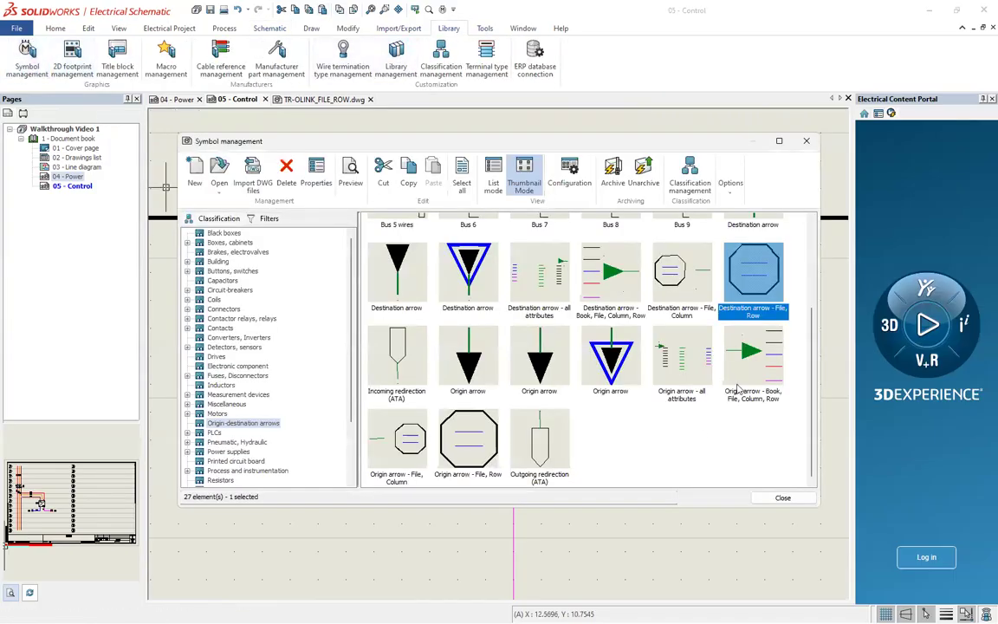
{"action": "left_click_drag", "start_coordinate": [720, 145], "coordinate": [693, 370]}
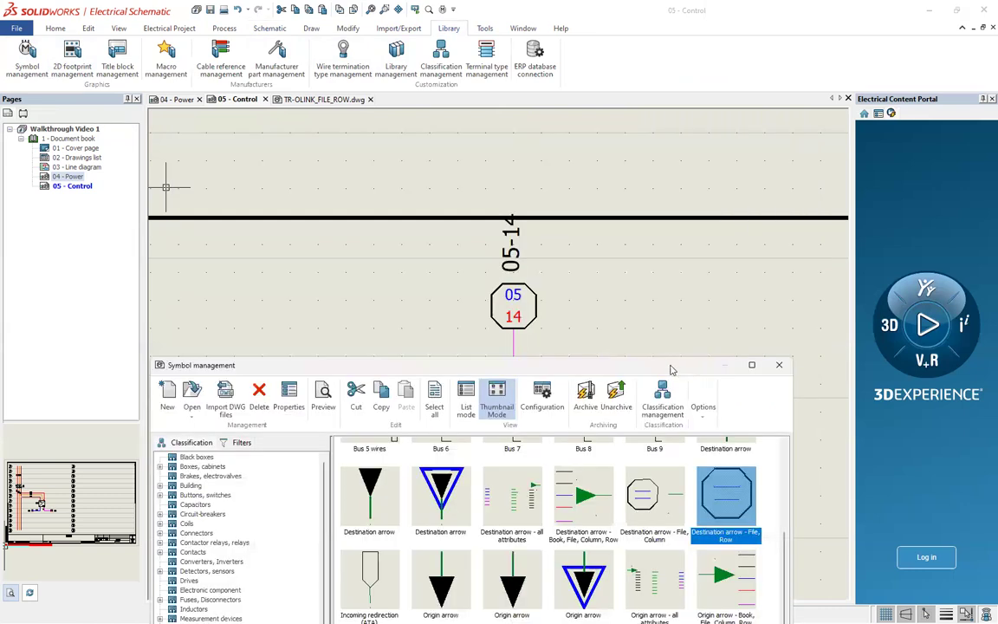
{"action": "left_click", "coordinate": [778, 366]}
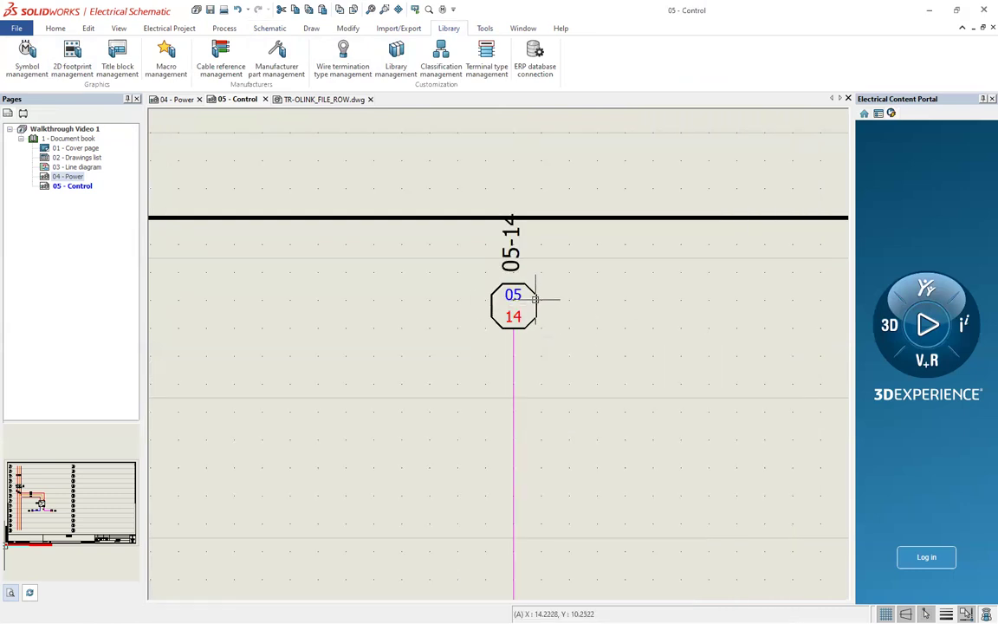
- Review the properties of the Destination arrow - File, Row symbol in symbol management without changing them
{"action": "right_click", "coordinate": [535, 311]}
{"action": "key", "text": "Escape"}
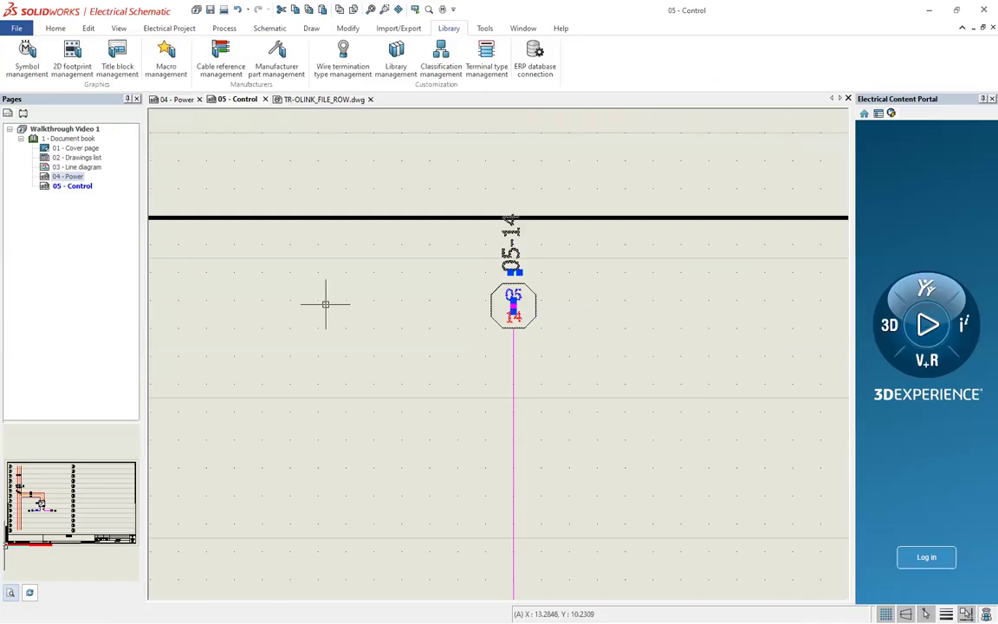
{"action": "left_click", "coordinate": [36, 79]}
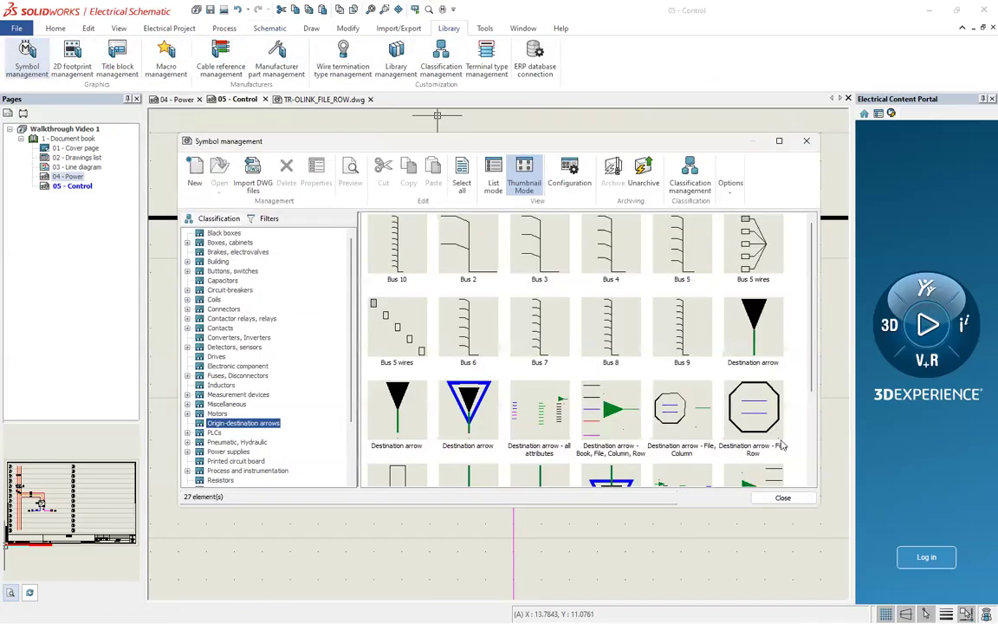
{"action": "scroll", "coordinate": [733, 412], "scroll_direction": "down", "scroll_amount": 3}
{"action": "right_click", "coordinate": [762, 289]}
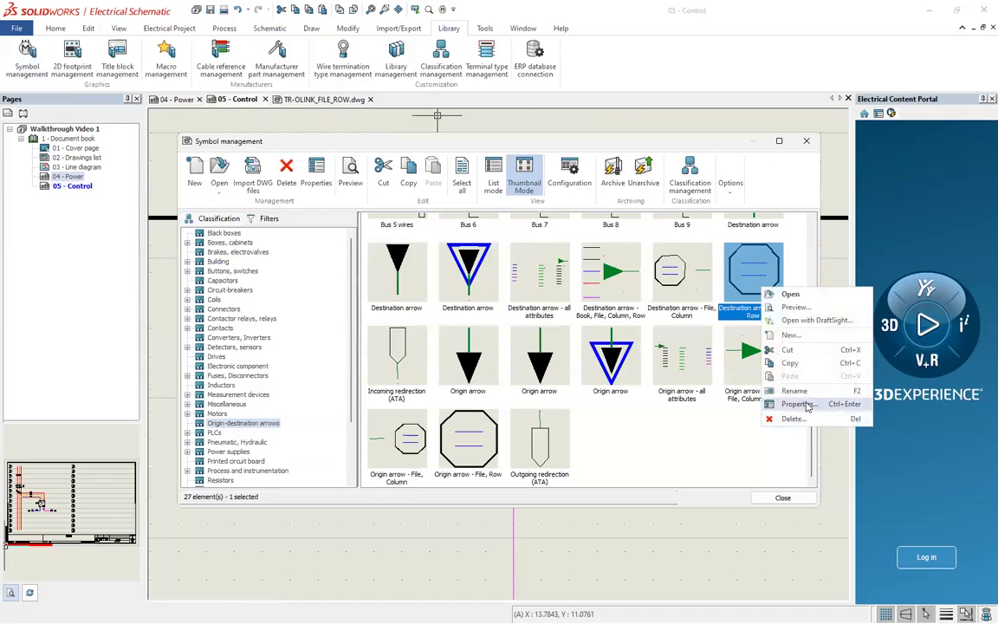
{"action": "left_click", "coordinate": [795, 405]}
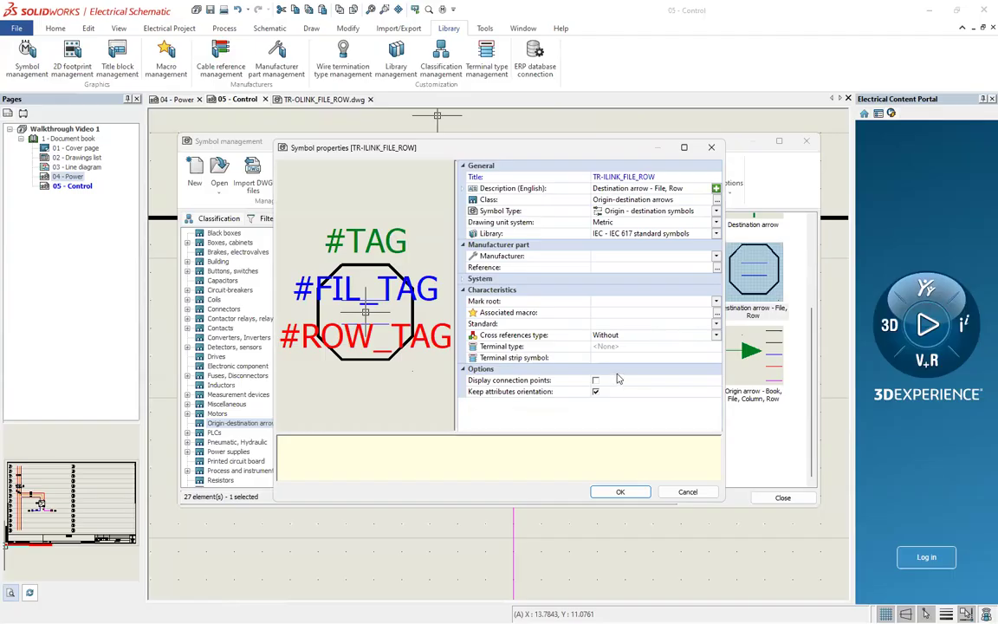
{"action": "left_click", "coordinate": [686, 491]}
{"action": "left_click", "coordinate": [783, 498]}
- Examine the destination and origin arrows at both ends of the Control drawing's rails
{"action": "scroll", "coordinate": [619, 399], "scroll_direction": "down", "scroll_amount": 2}
{"action": "scroll", "coordinate": [611, 399], "scroll_direction": "down", "scroll_amount": 3}
{"action": "scroll", "coordinate": [338, 333], "scroll_direction": "up", "scroll_amount": 4}
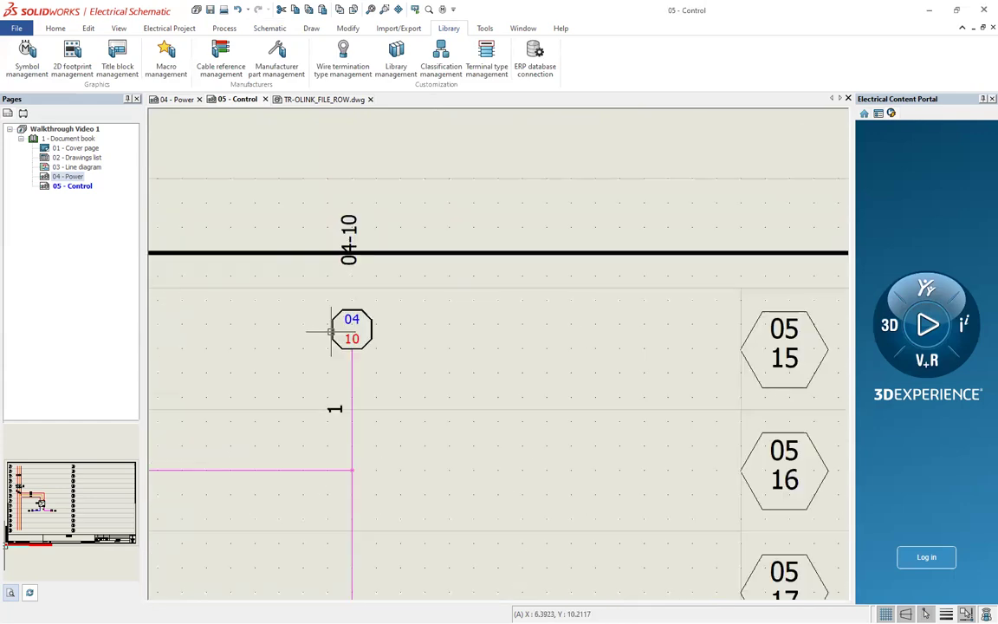
{"action": "scroll", "coordinate": [398, 332], "scroll_direction": "up", "scroll_amount": 2}
{"action": "scroll", "coordinate": [401, 327], "scroll_direction": "down", "scroll_amount": 4}
{"action": "scroll", "coordinate": [395, 342], "scroll_direction": "down", "scroll_amount": 3}
{"action": "scroll", "coordinate": [401, 442], "scroll_direction": "up", "scroll_amount": 5}
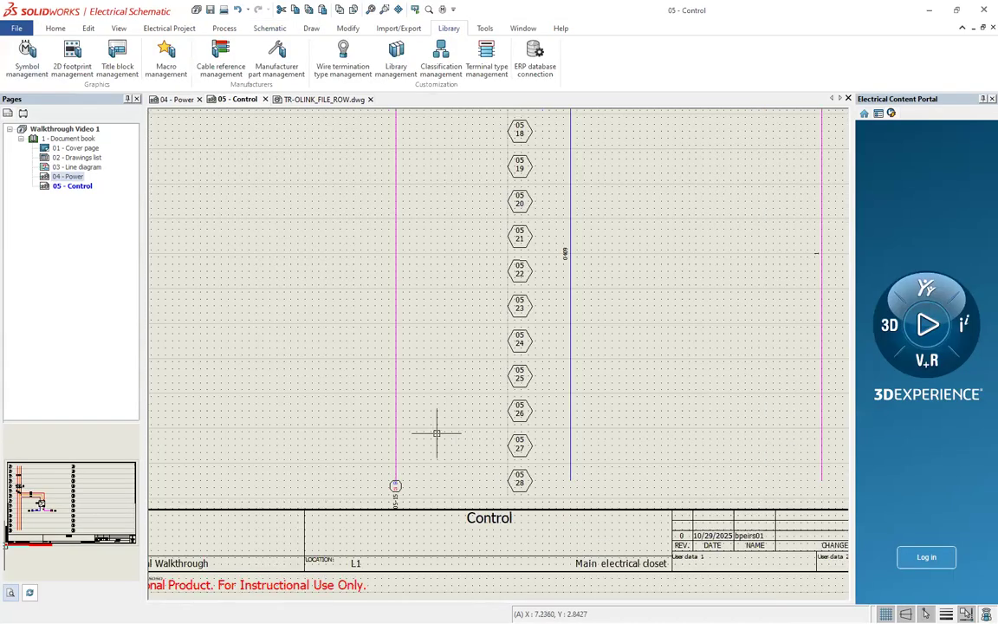
{"action": "scroll", "coordinate": [433, 438], "scroll_direction": "down", "scroll_amount": 4}
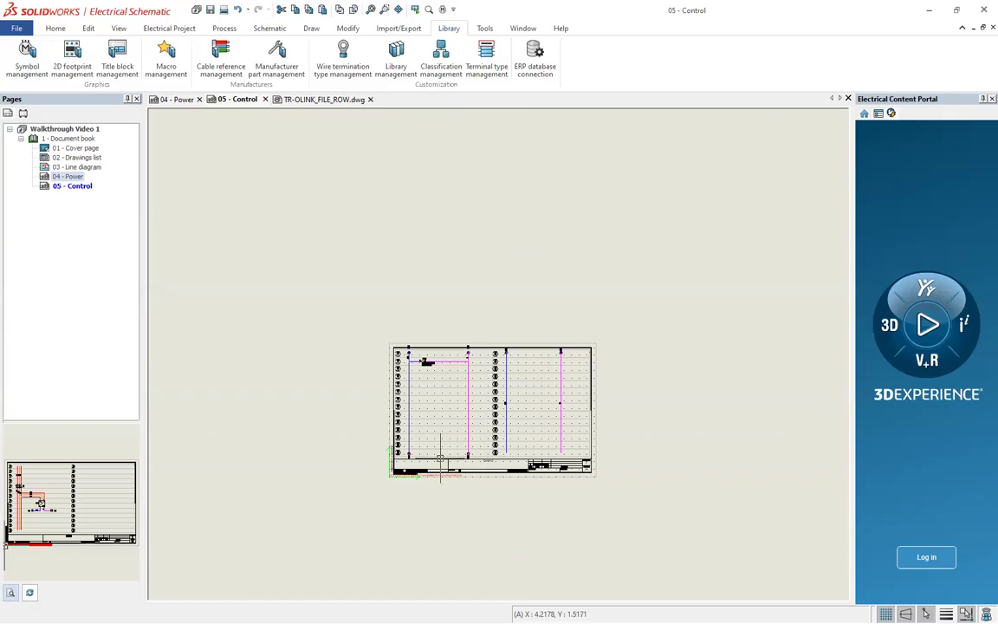
{"action": "scroll", "coordinate": [434, 459], "scroll_direction": "up", "scroll_amount": 2}
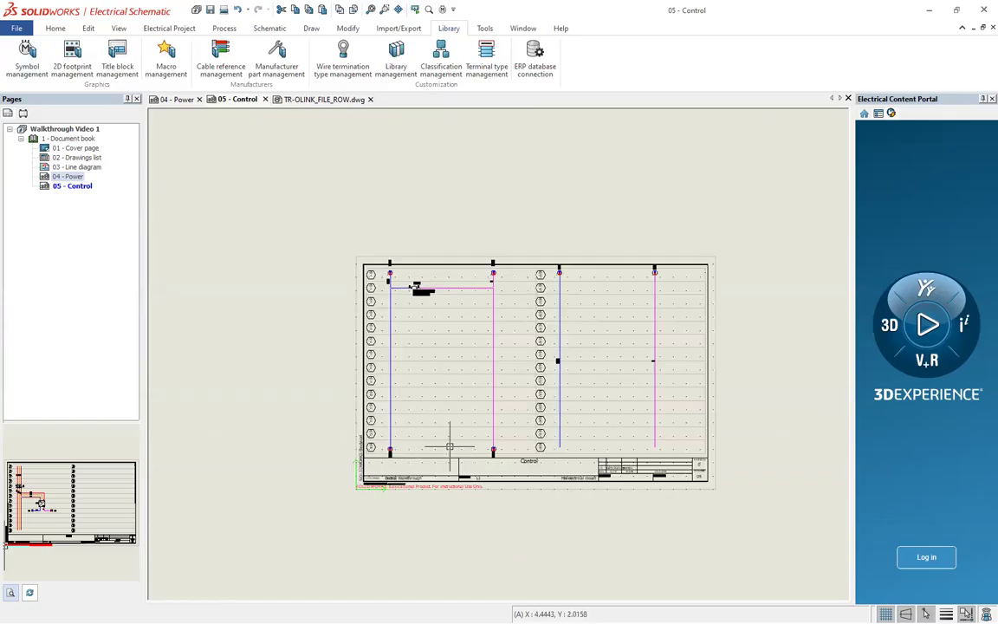
{"action": "scroll", "coordinate": [422, 295], "scroll_direction": "up", "scroll_amount": 3}
{"action": "scroll", "coordinate": [397, 208], "scroll_direction": "up", "scroll_amount": 8}
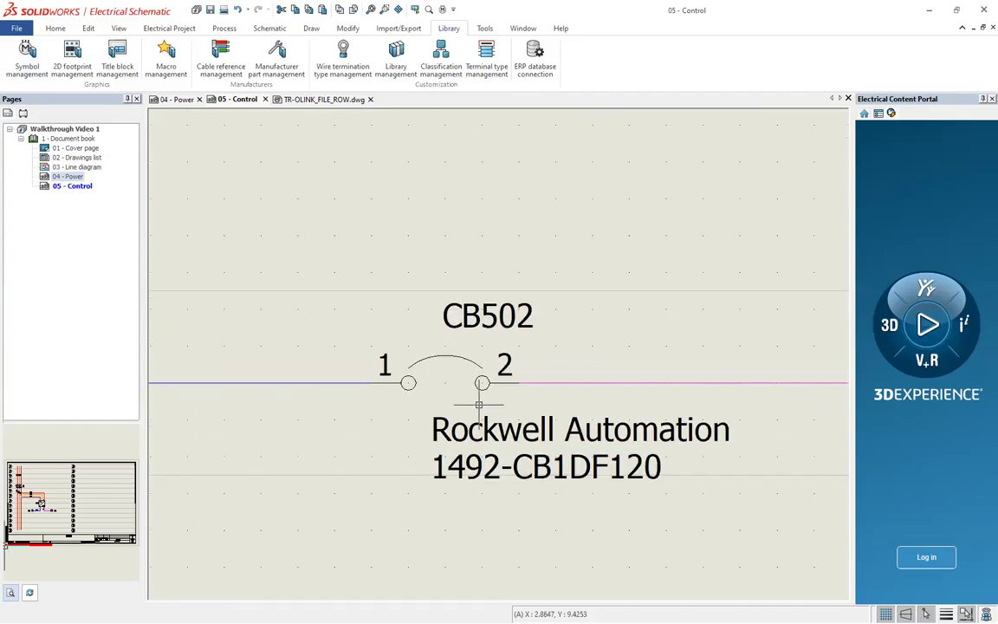
- Inspect the destination arrow at the row 1 end of the blue rail and compare it with the other rails' arrows
{"action": "scroll", "coordinate": [259, 324], "scroll_direction": "down", "scroll_amount": 4}
{"action": "scroll", "coordinate": [165, 248], "scroll_direction": "up", "scroll_amount": 4}
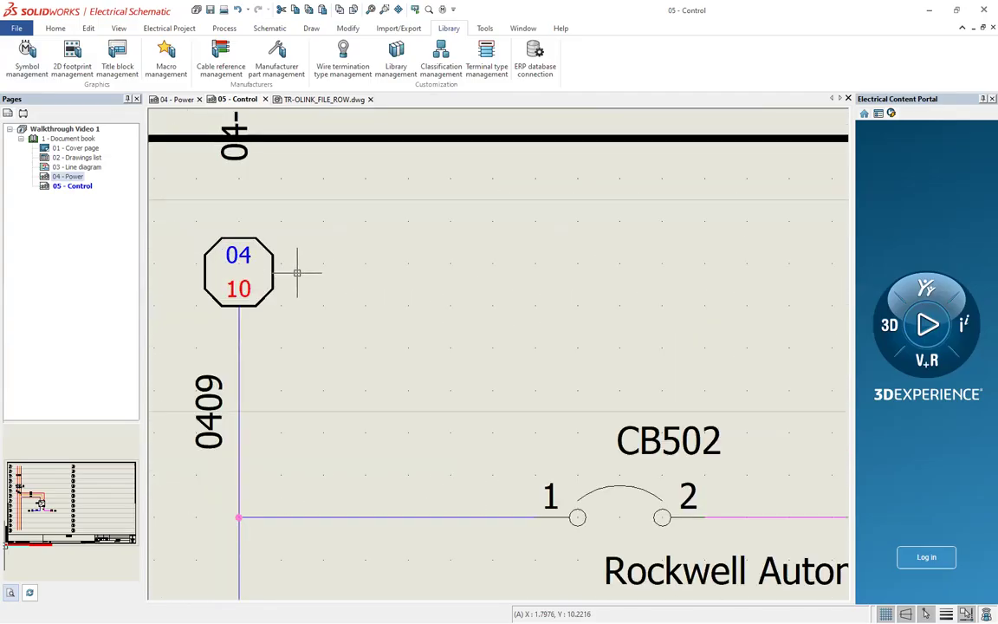
{"action": "left_click", "coordinate": [268, 253]}
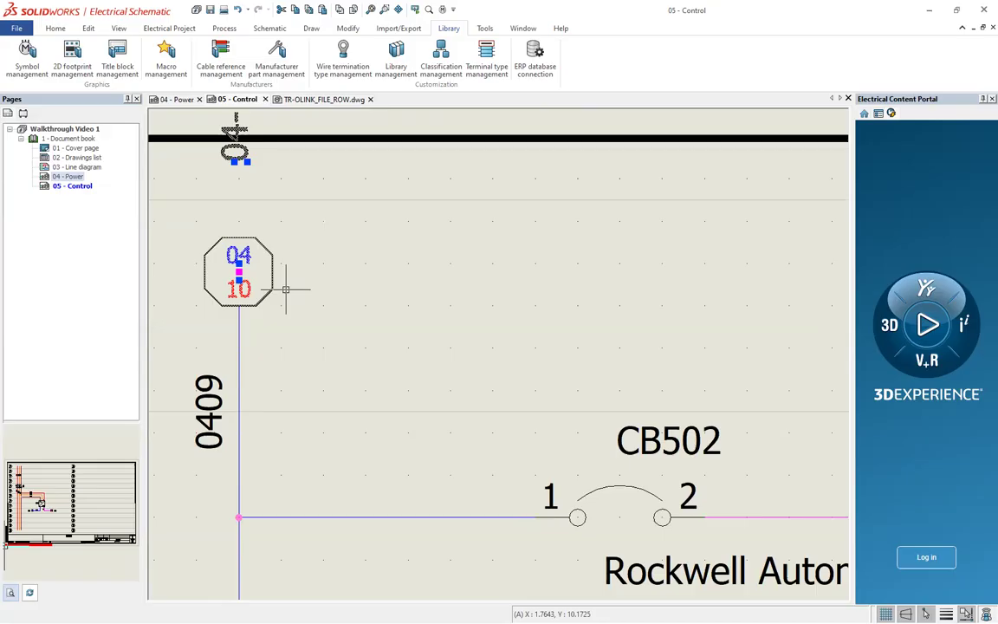
{"action": "scroll", "coordinate": [468, 359], "scroll_direction": "down", "scroll_amount": 5}
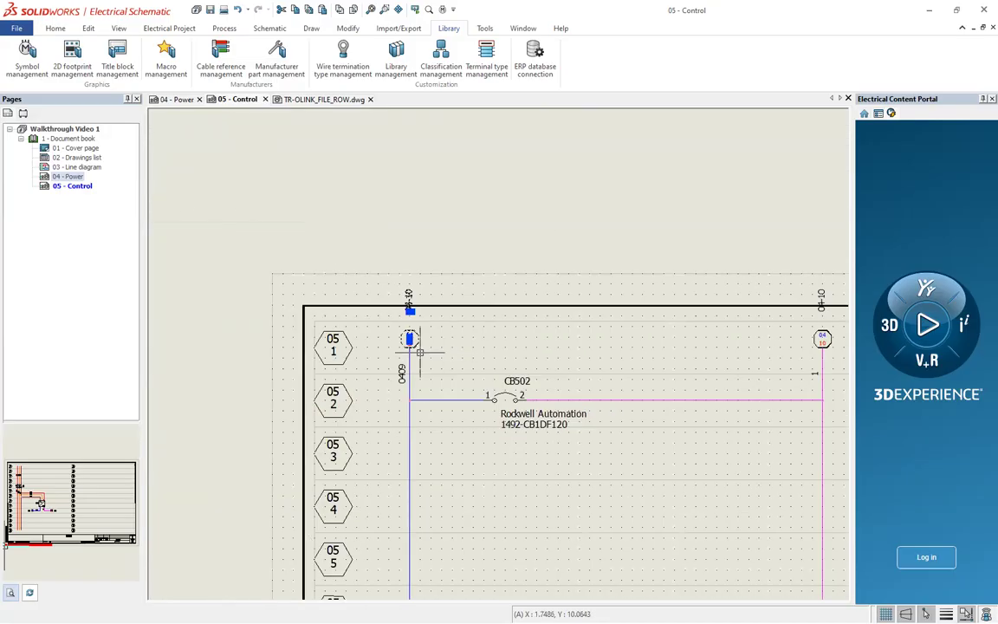
{"action": "scroll", "coordinate": [403, 345], "scroll_direction": "up", "scroll_amount": 3}
{"action": "scroll", "coordinate": [386, 345], "scroll_direction": "down", "scroll_amount": 6}
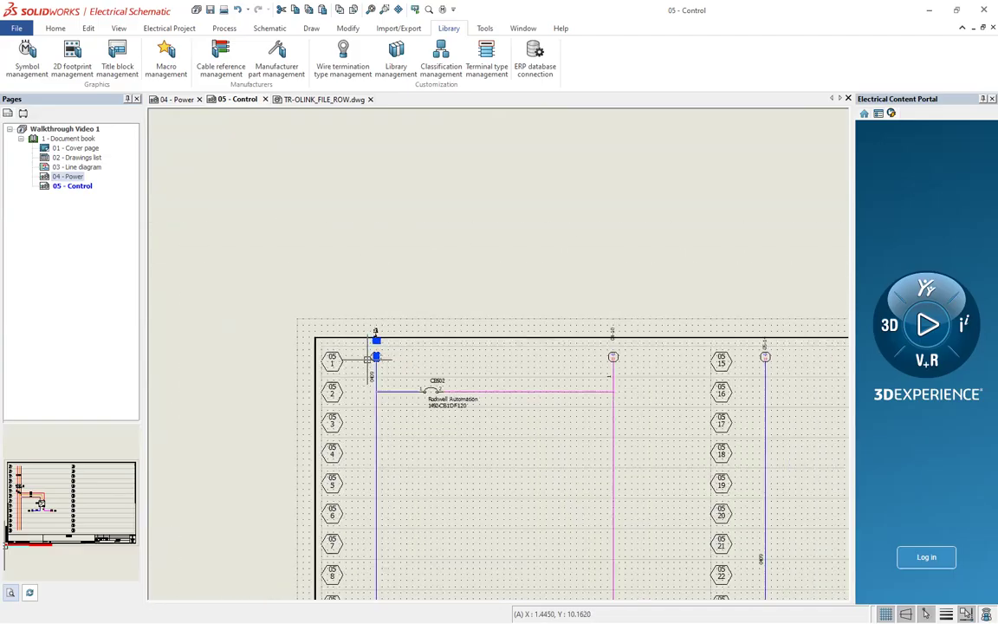
{"action": "scroll", "coordinate": [457, 407], "scroll_direction": "up", "scroll_amount": 4}
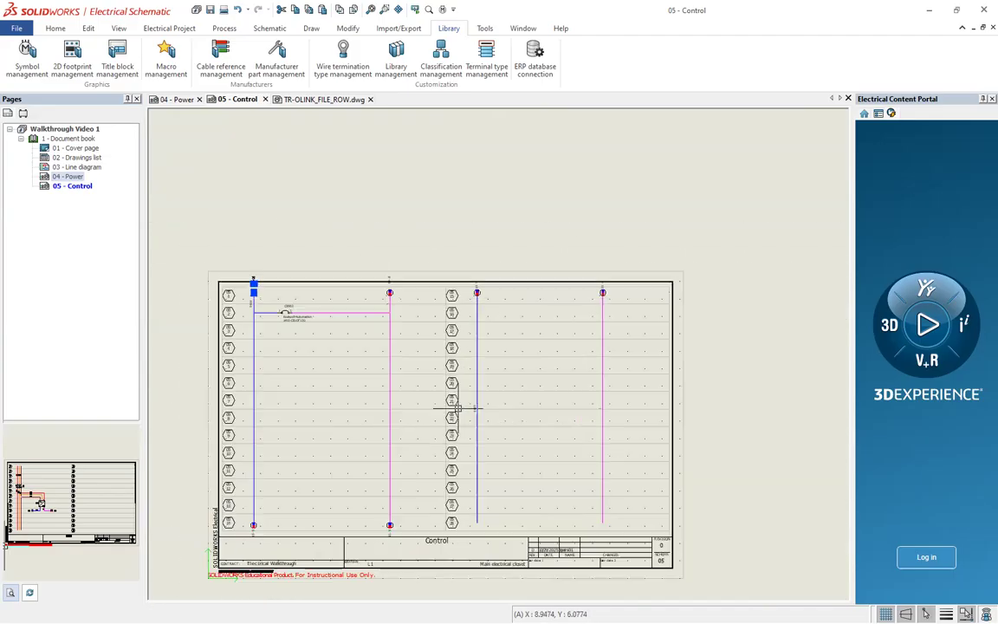
{"action": "right_click", "coordinate": [576, 422]}
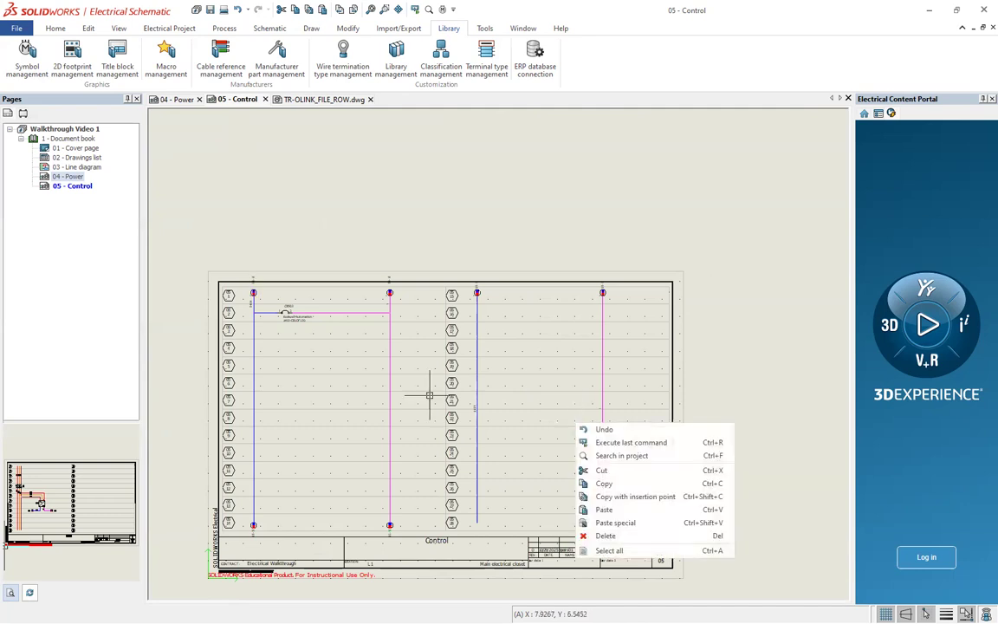
{"action": "left_click", "coordinate": [335, 406]}
- Inspect the CB502 circuit breaker symbol in row 2 with its mark and manufacturer part texts
{"action": "scroll", "coordinate": [255, 324], "scroll_direction": "up", "scroll_amount": 3}
{"action": "scroll", "coordinate": [255, 323], "scroll_direction": "up", "scroll_amount": 3}
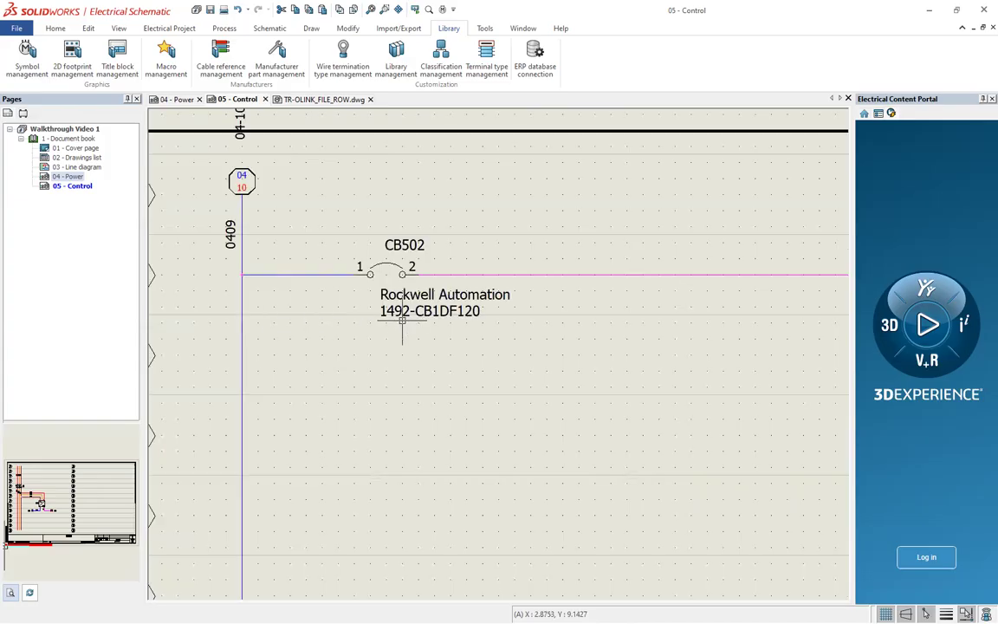
{"action": "scroll", "coordinate": [381, 264], "scroll_direction": "up", "scroll_amount": 2}
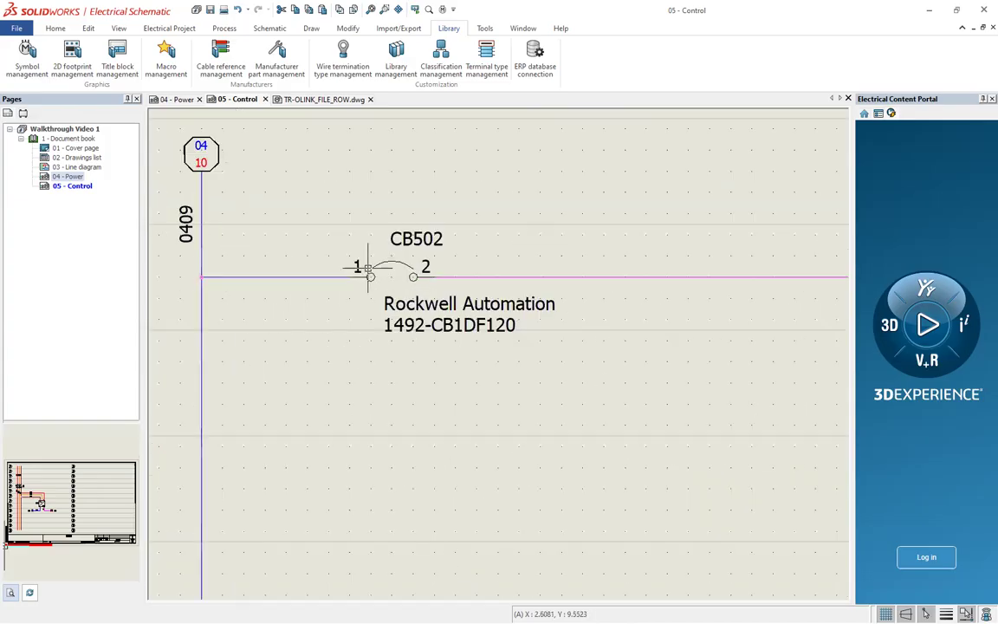
{"action": "left_click", "coordinate": [391, 262]}
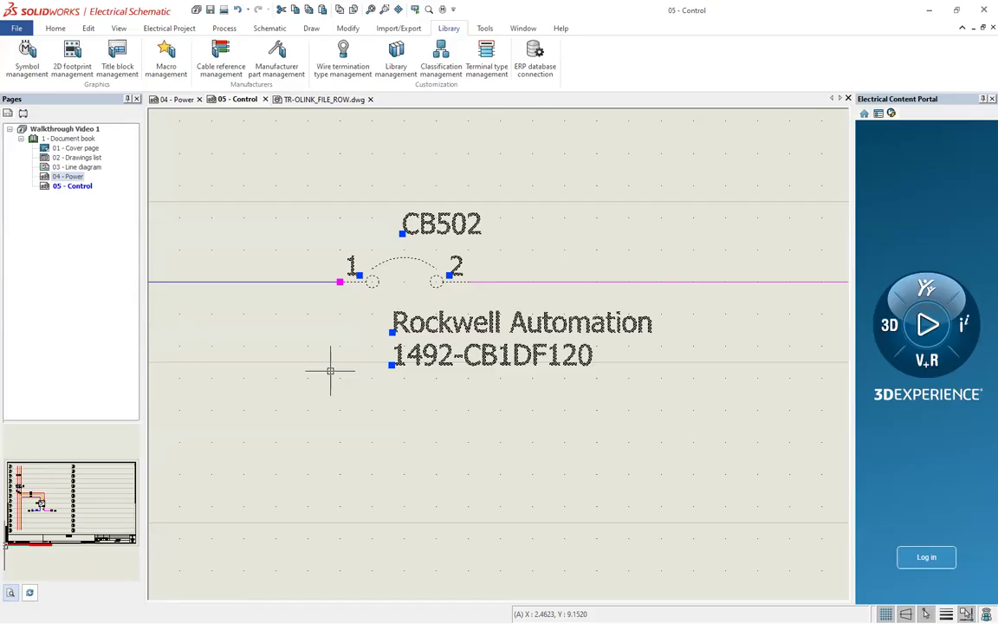
{"action": "key", "text": "Escape"}
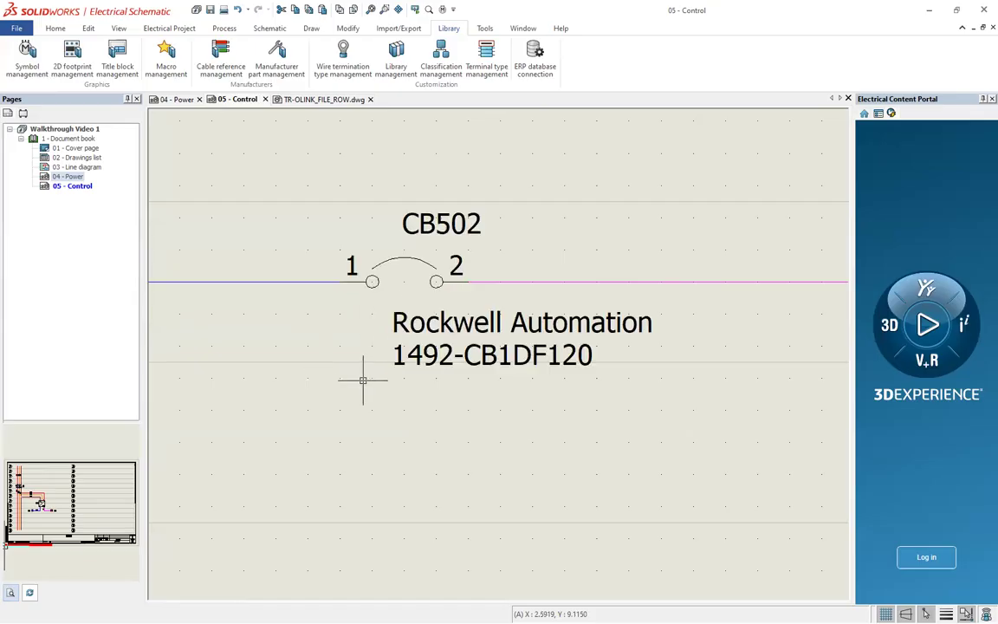
{"action": "left_click", "coordinate": [426, 221]}
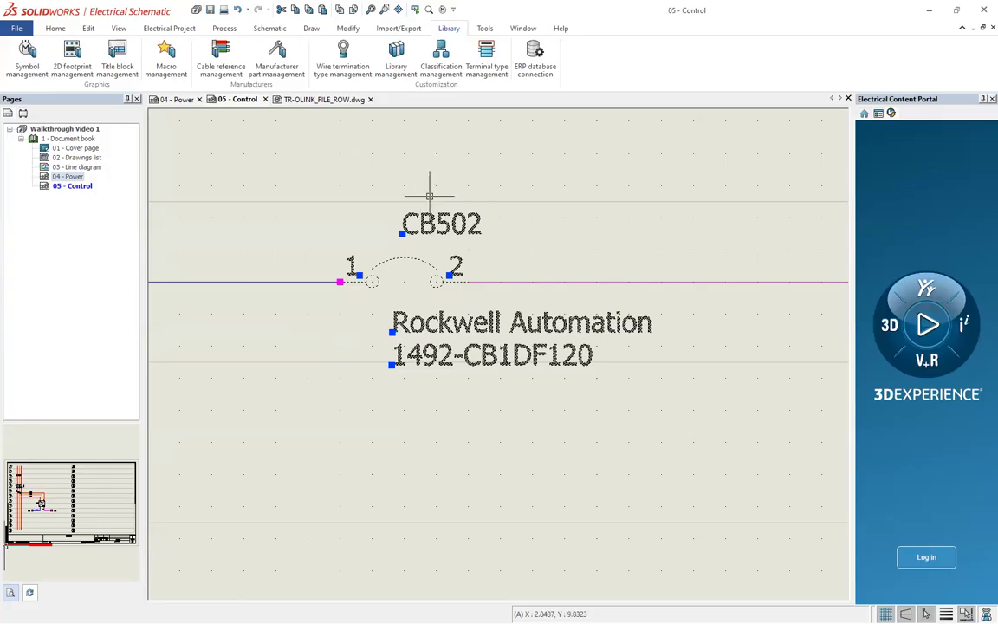
{"action": "key", "text": "Escape"}
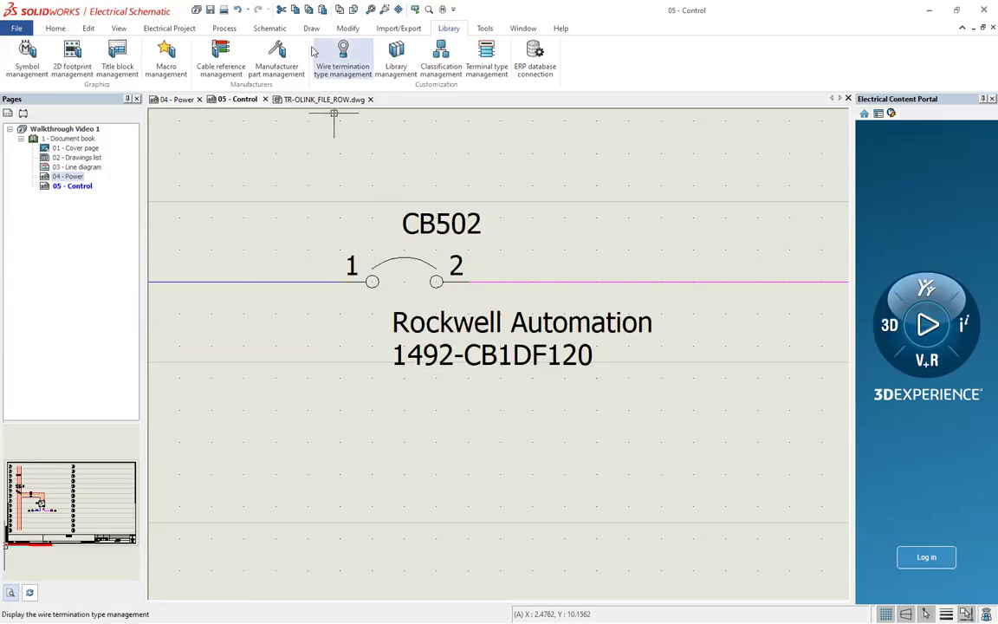
- Examine the electrical project configuration's mark formulas, label symbols, attributes, and library and palette settings
{"action": "left_click", "coordinate": [231, 30]}
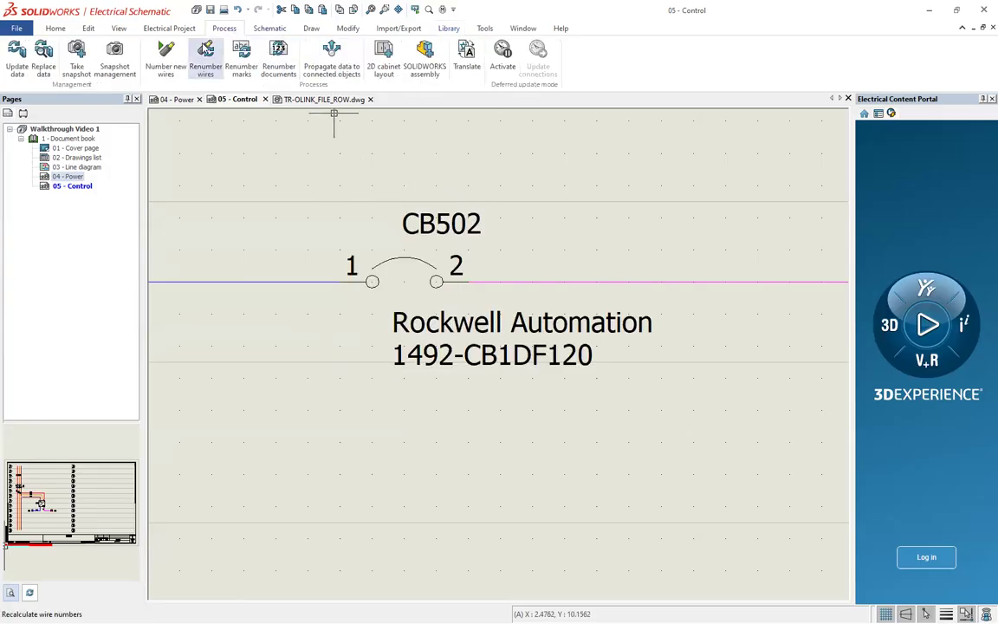
{"action": "left_click", "coordinate": [169, 28]}
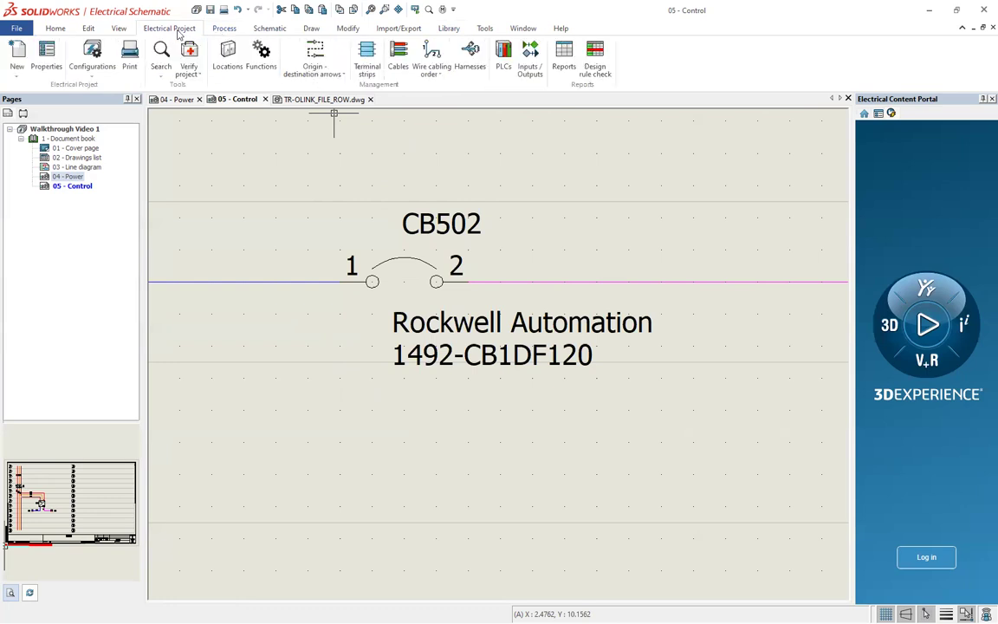
{"action": "left_click", "coordinate": [92, 56]}
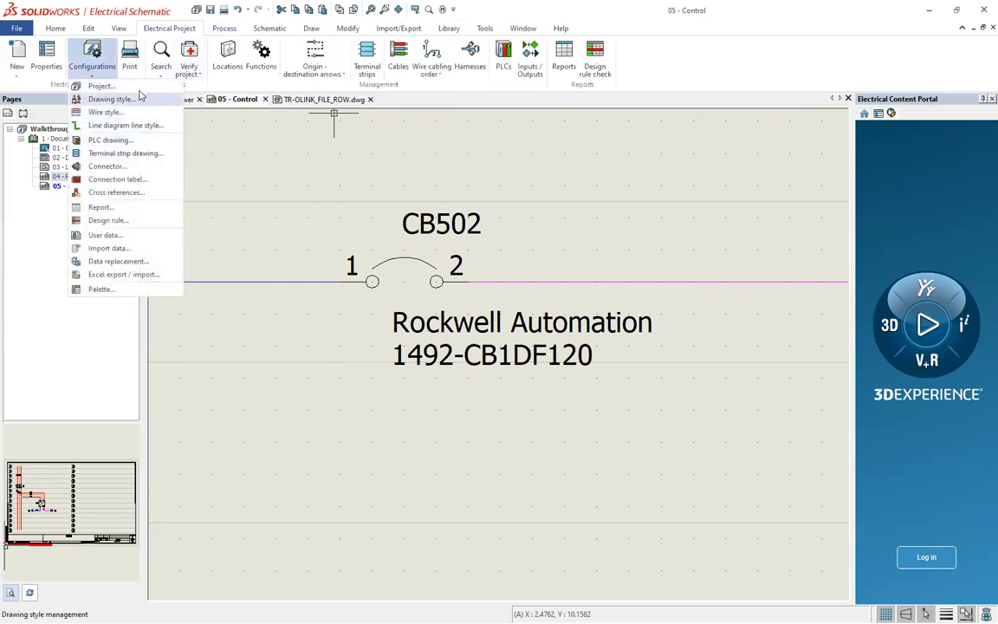
{"action": "left_click", "coordinate": [100, 85]}
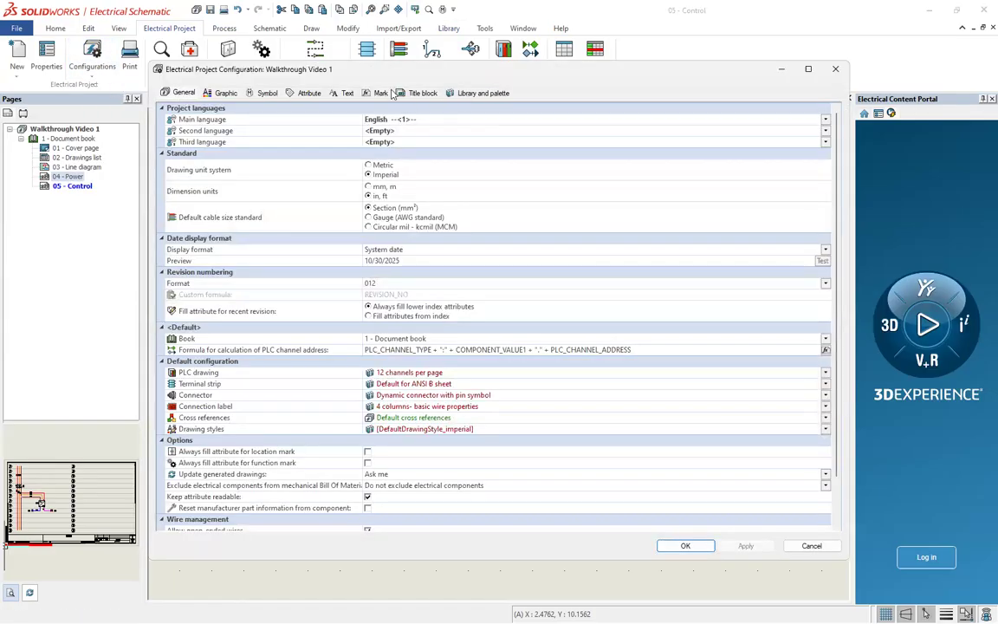
{"action": "left_click", "coordinate": [381, 93]}
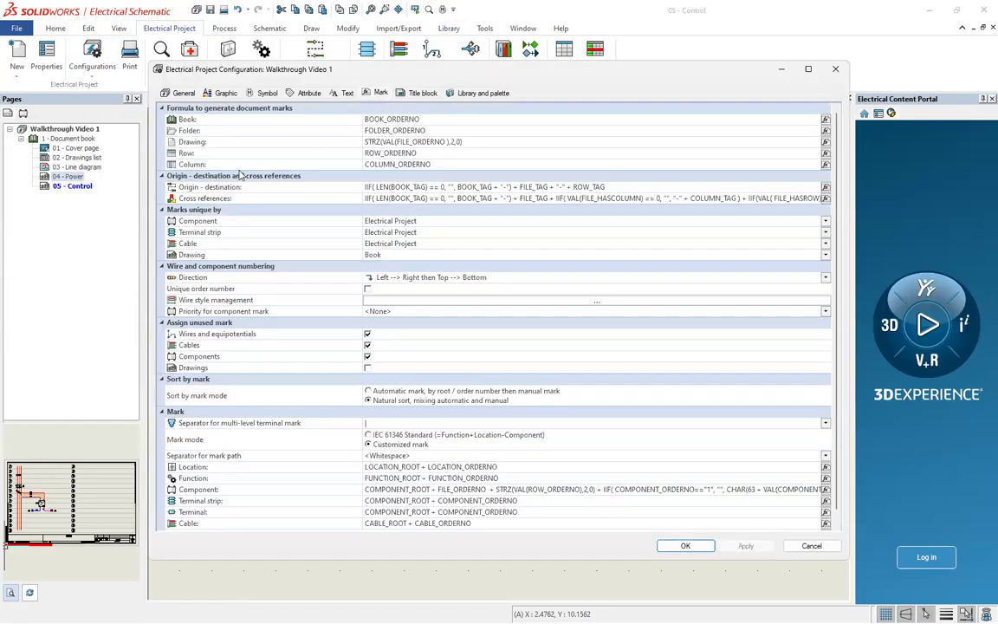
{"action": "scroll", "coordinate": [211, 159], "scroll_direction": "down", "scroll_amount": 1}
{"action": "scroll", "coordinate": [212, 158], "scroll_direction": "up", "scroll_amount": 1}
{"action": "left_click", "coordinate": [268, 94]}
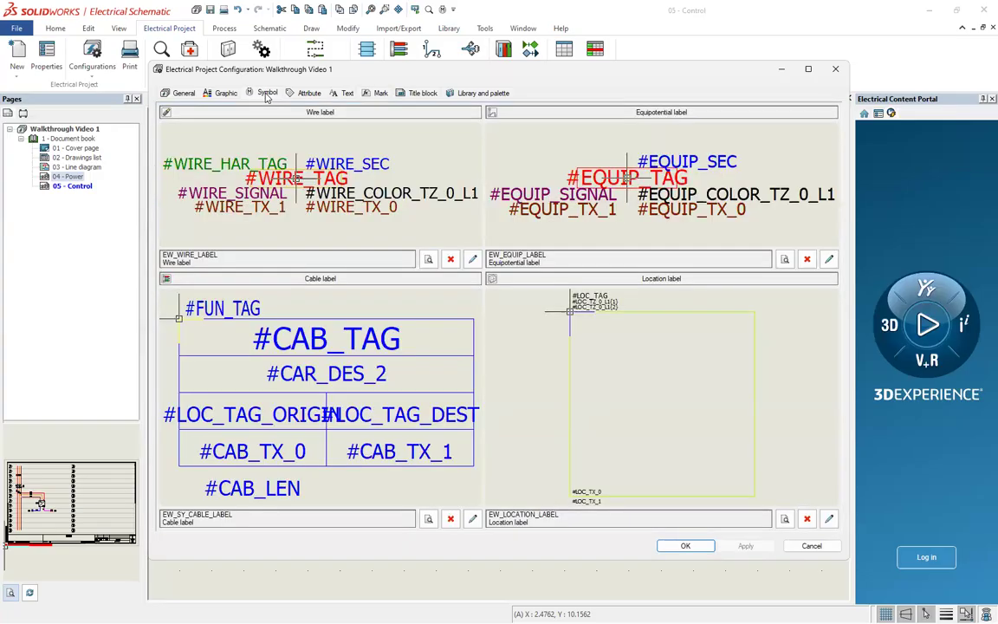
{"action": "left_click", "coordinate": [304, 93]}
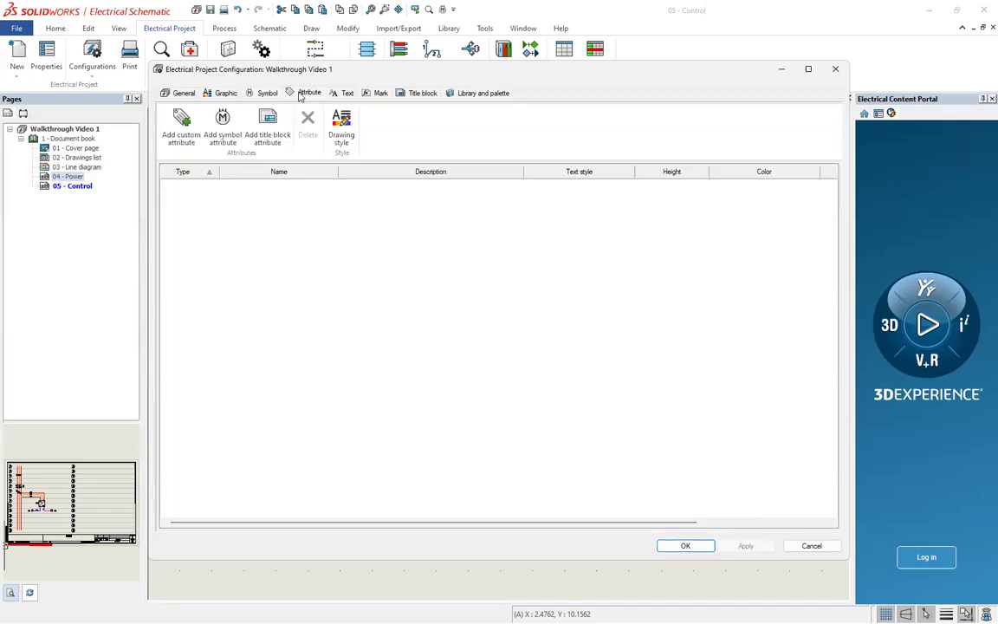
{"action": "left_click", "coordinate": [475, 94]}
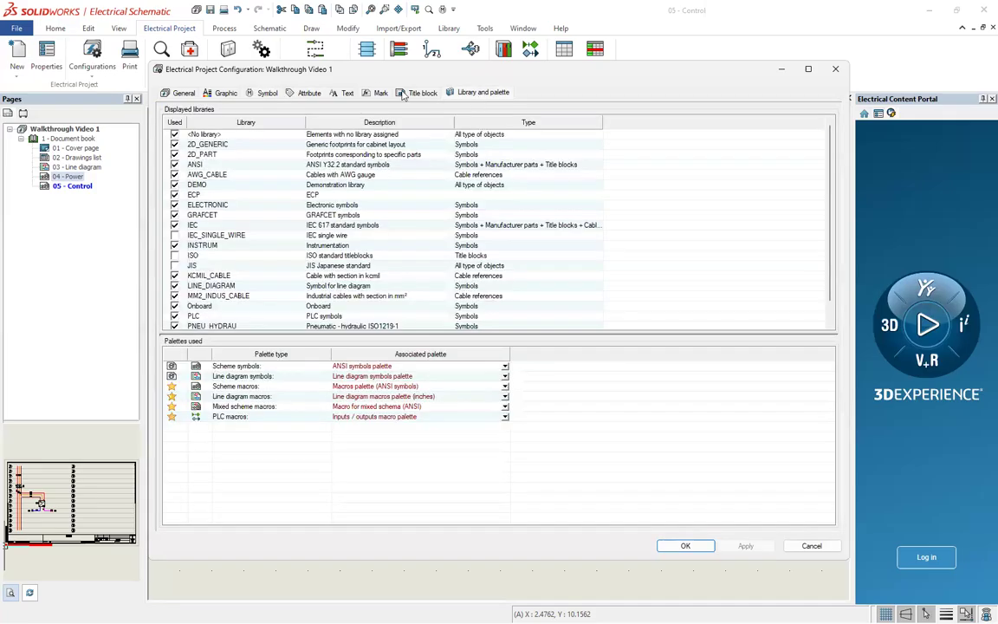
{"action": "left_click", "coordinate": [402, 94]}
{"action": "left_click", "coordinate": [374, 94]}
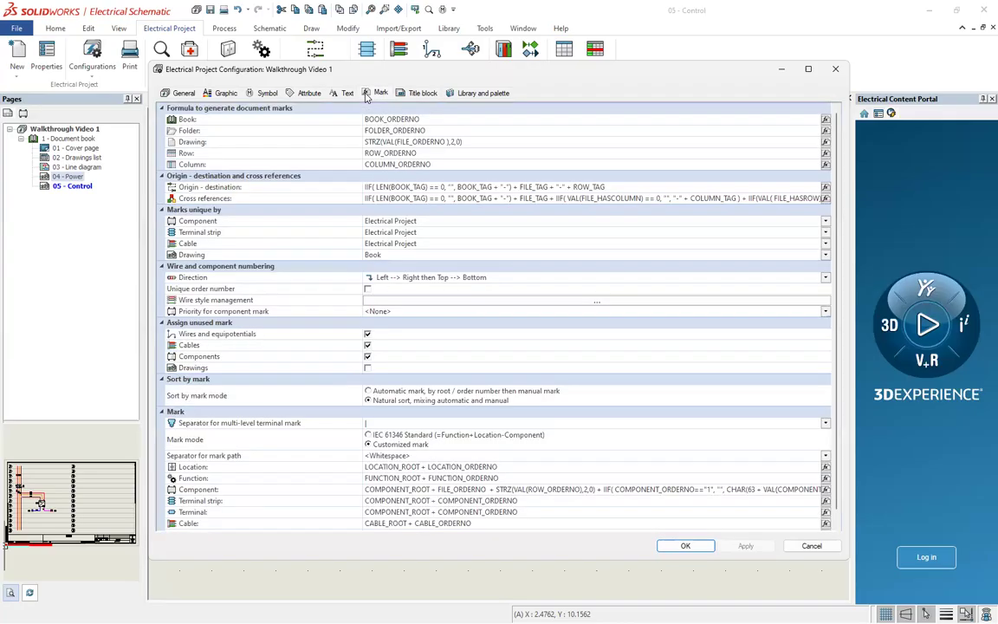
- Examine the project configuration's general, graphic, symbol, attribute and text settings and close the configuration
{"action": "left_click", "coordinate": [181, 94]}
{"action": "scroll", "coordinate": [173, 195], "scroll_direction": "down", "scroll_amount": 1}
{"action": "scroll", "coordinate": [173, 195], "scroll_direction": "up", "scroll_amount": 1}
{"action": "left_click", "coordinate": [221, 94]}
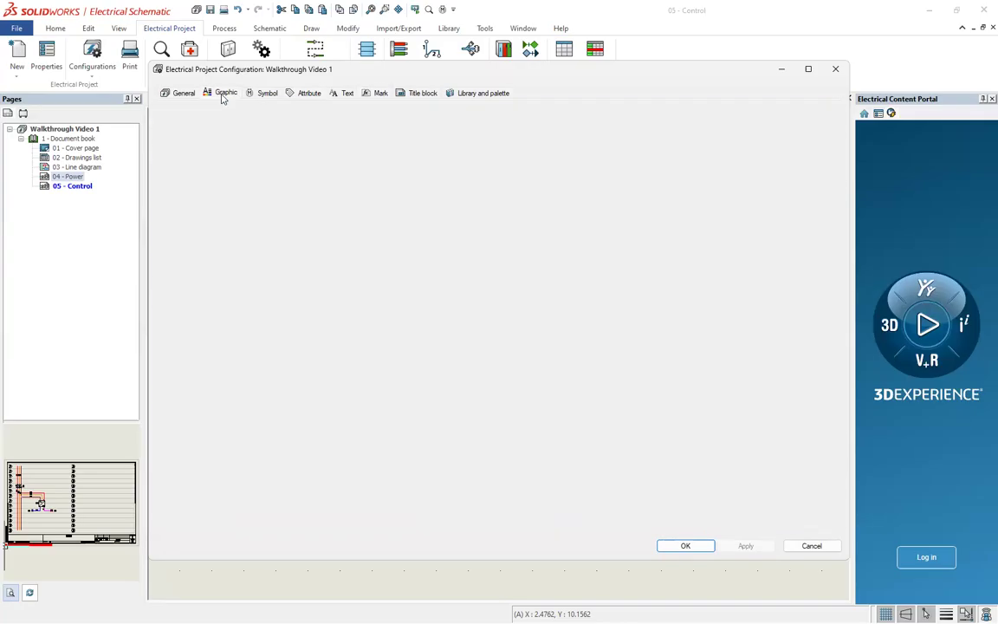
{"action": "left_click", "coordinate": [265, 97]}
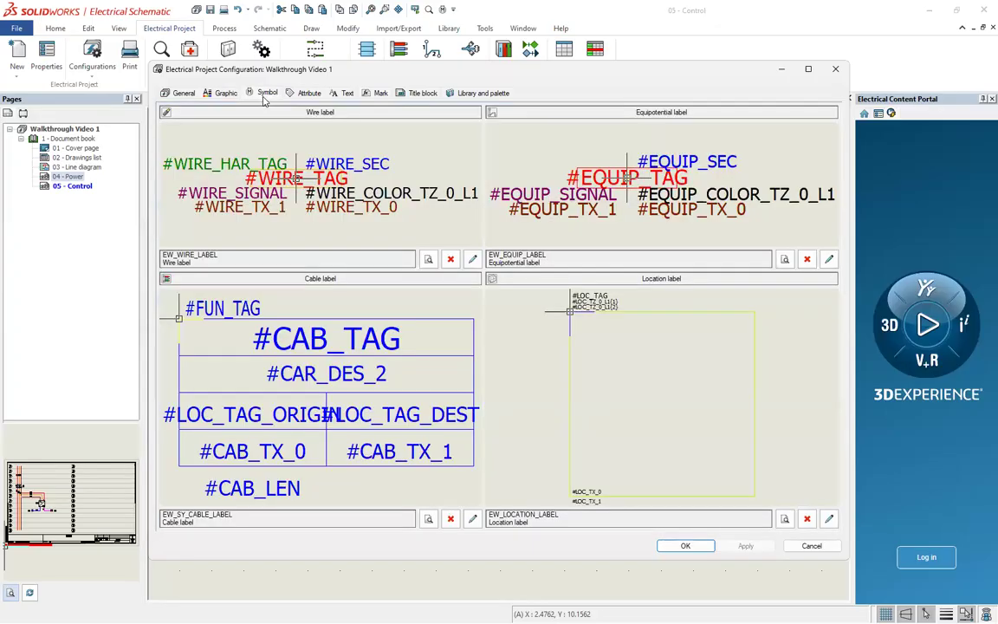
{"action": "left_click", "coordinate": [306, 94]}
{"action": "left_click", "coordinate": [345, 94]}
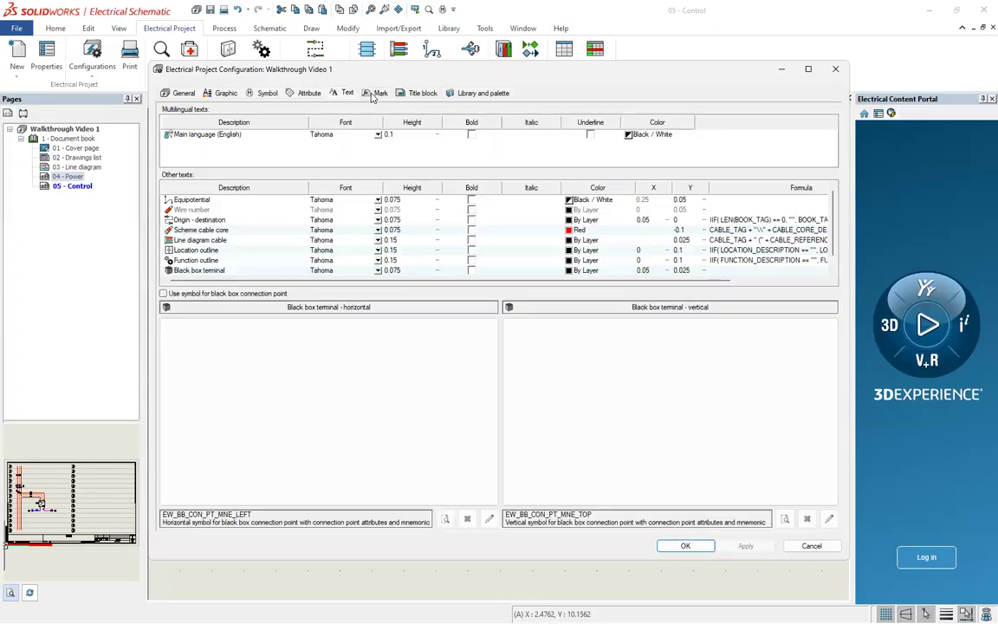
{"action": "scroll", "coordinate": [240, 209], "scroll_direction": "down", "scroll_amount": 1}
{"action": "scroll", "coordinate": [242, 209], "scroll_direction": "up", "scroll_amount": 1}
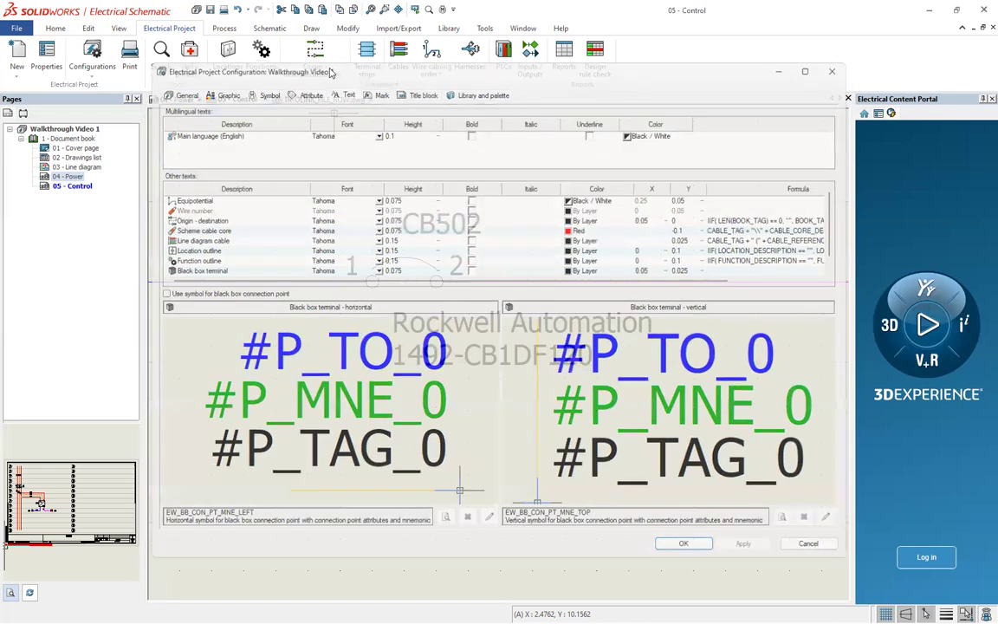
{"action": "left_click", "coordinate": [455, 29]}
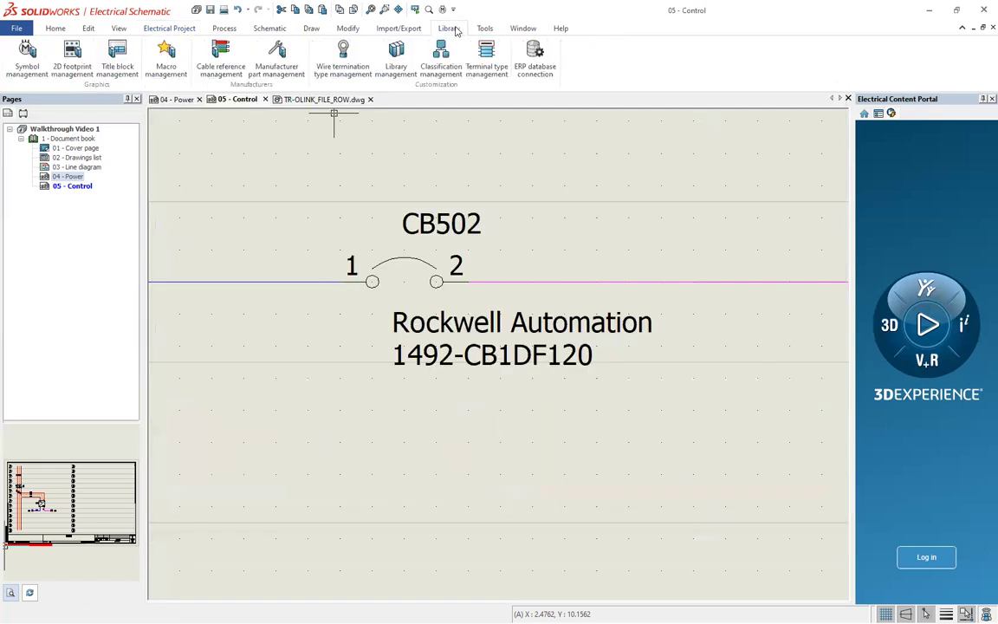
- Examine the symbol properties of the ANSI single pole circuit breaker in the Circuit-breakers class, including its mark root, and close symbol management
{"action": "left_click", "coordinate": [27, 57]}
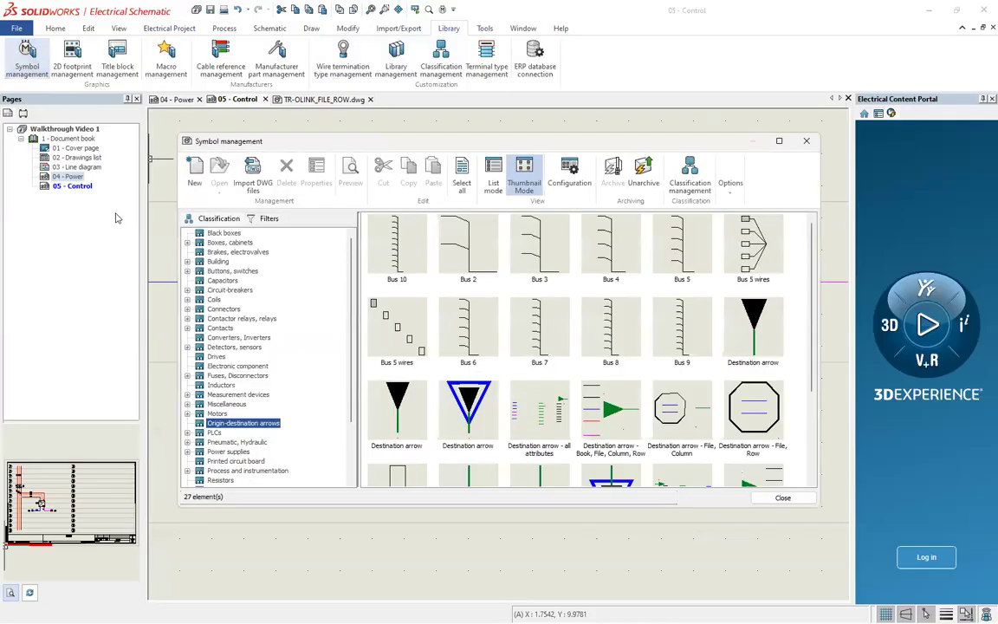
{"action": "left_click", "coordinate": [229, 290]}
{"action": "scroll", "coordinate": [472, 290], "scroll_direction": "down", "scroll_amount": 5}
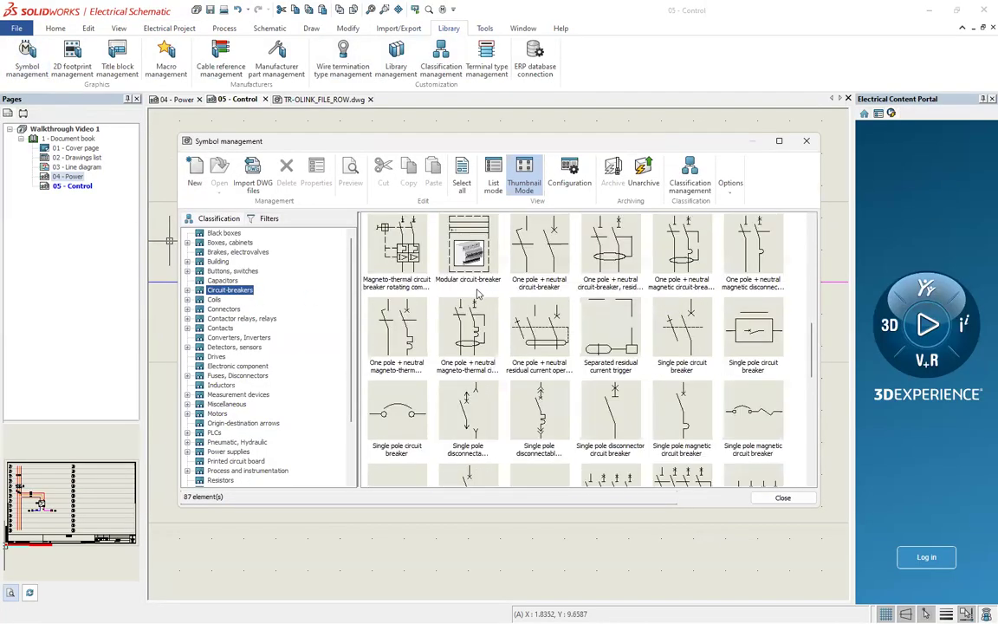
{"action": "left_click", "coordinate": [410, 412]}
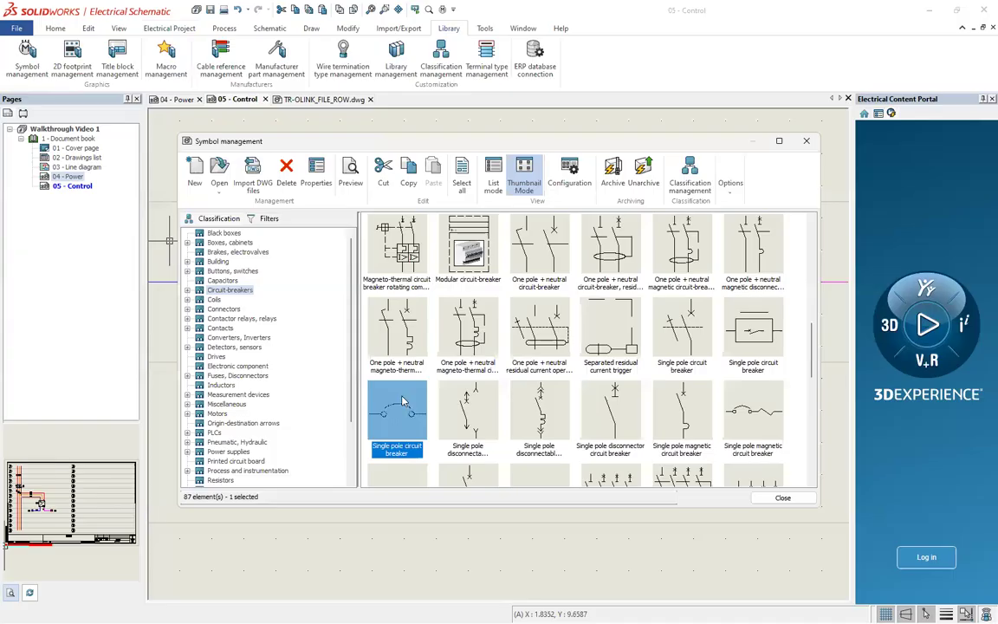
{"action": "right_click", "coordinate": [393, 401]}
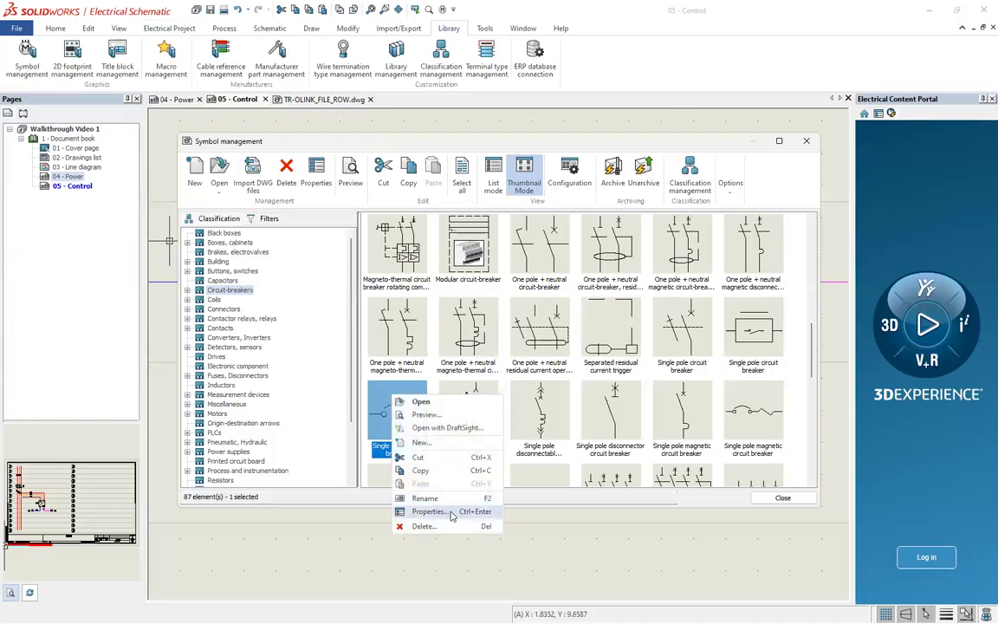
{"action": "left_click", "coordinate": [450, 506]}
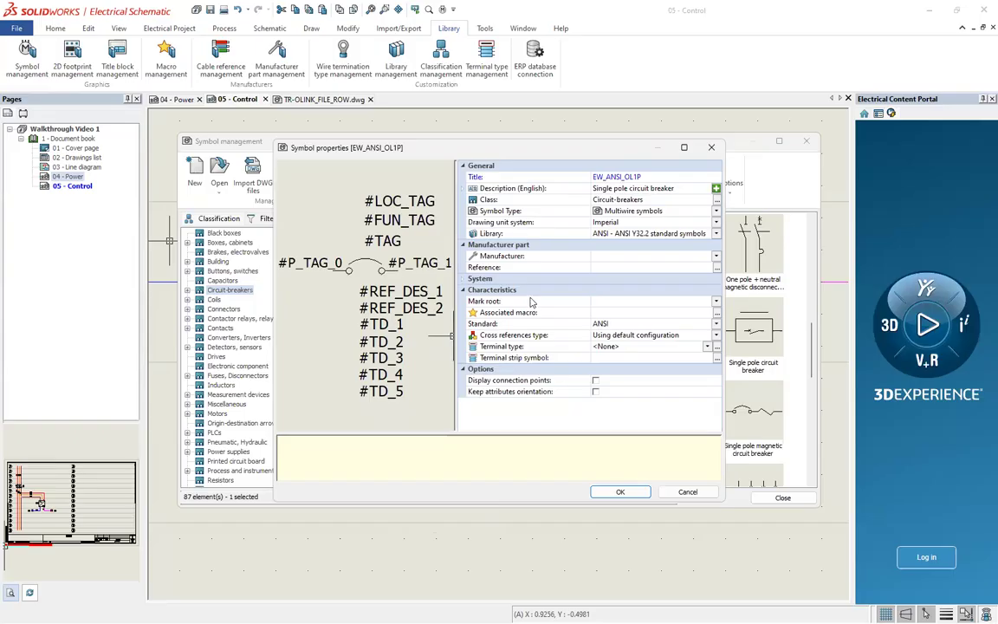
{"action": "left_click", "coordinate": [711, 151]}
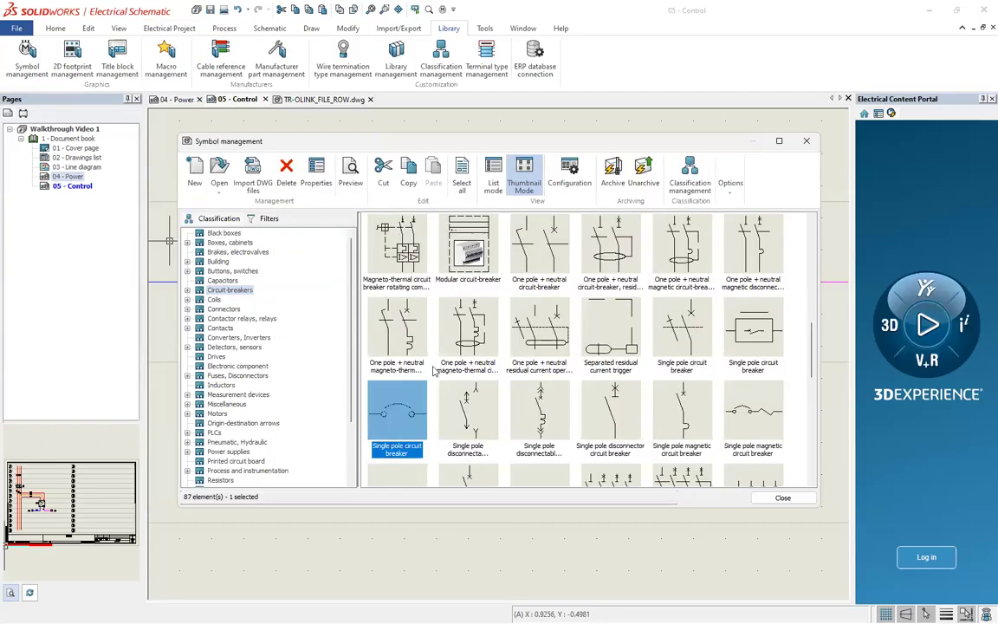
{"action": "left_click", "coordinate": [806, 141]}
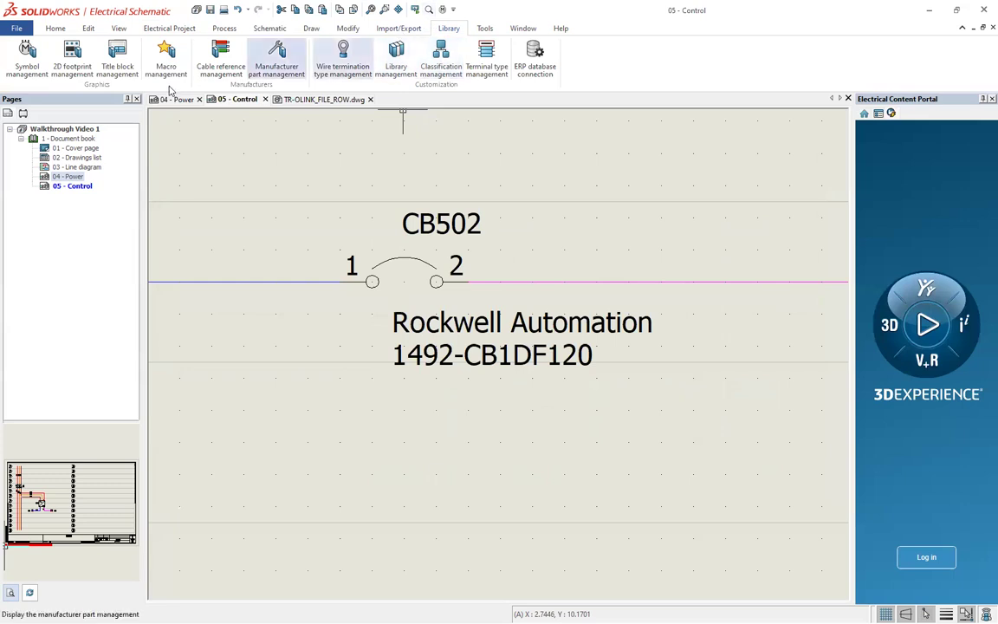
- Browse the manufacturer parts in the Circuit-breakers class
{"action": "left_click", "coordinate": [277, 59]}
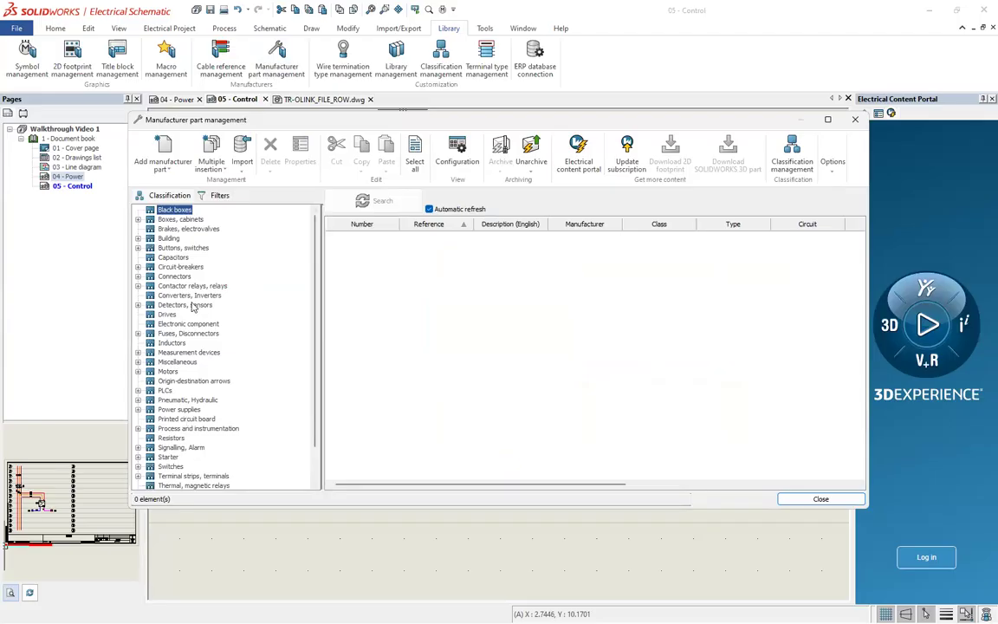
{"action": "left_click", "coordinate": [187, 269]}
{"action": "scroll", "coordinate": [491, 352], "scroll_direction": "down", "scroll_amount": 13}
{"action": "scroll", "coordinate": [491, 352], "scroll_direction": "down", "scroll_amount": 20}
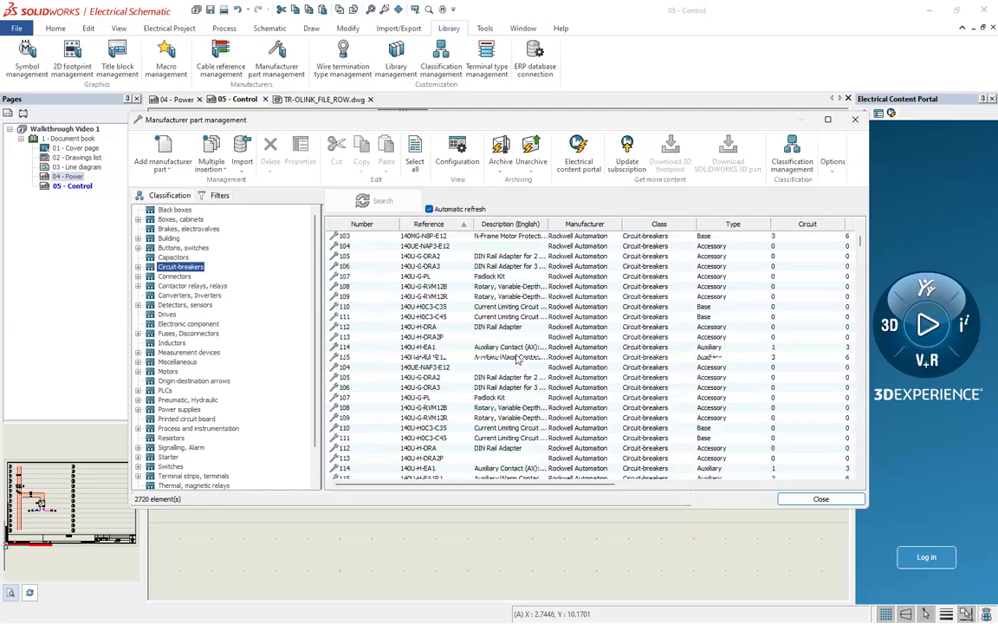
{"action": "scroll", "coordinate": [687, 321], "scroll_direction": "down", "scroll_amount": 20}
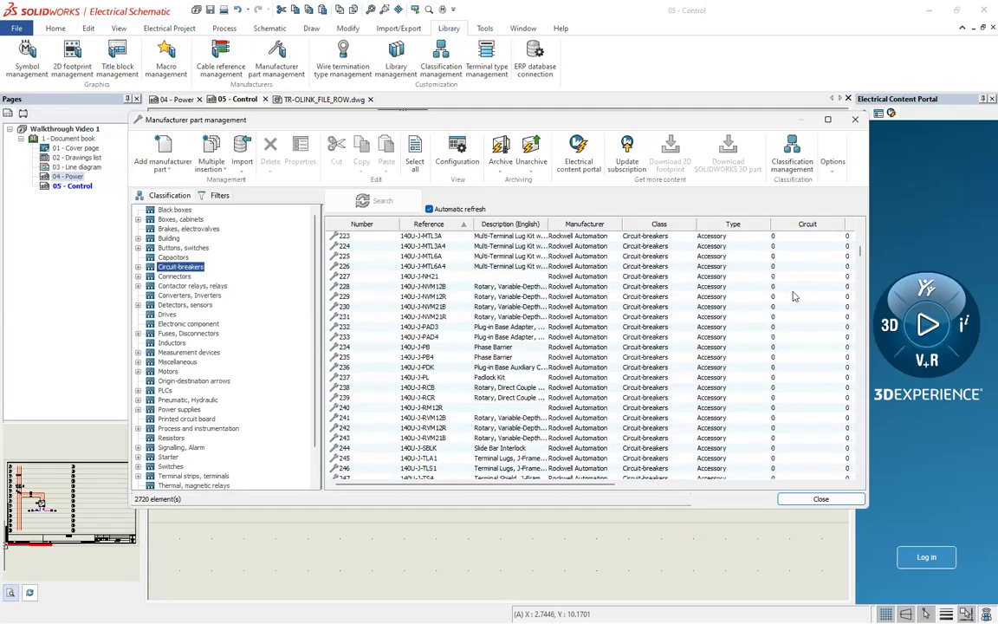
{"action": "scroll", "coordinate": [796, 301], "scroll_direction": "down", "scroll_amount": 3}
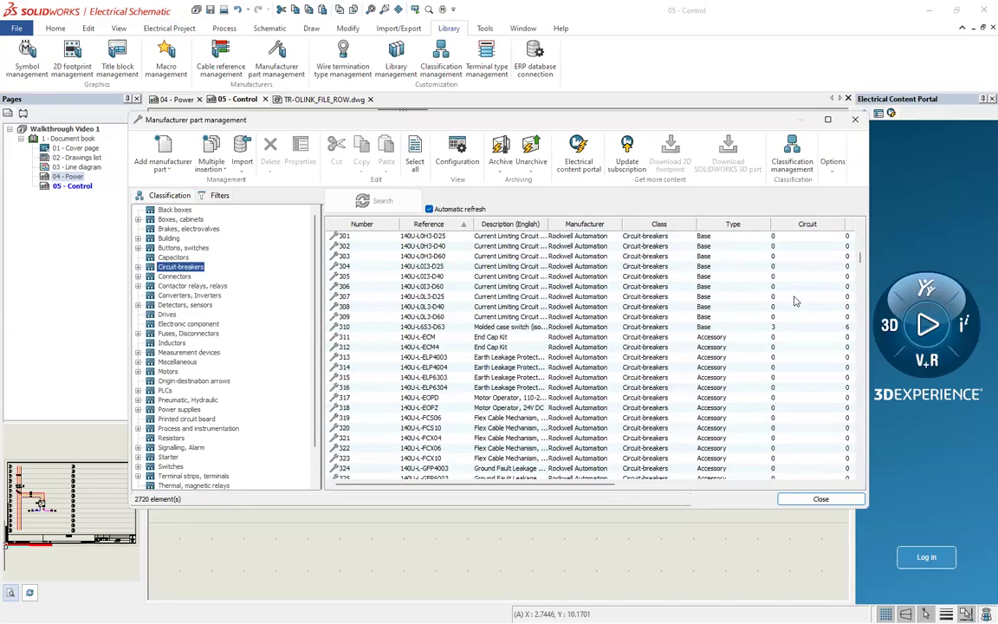
{"action": "scroll", "coordinate": [635, 304], "scroll_direction": "down", "scroll_amount": 13}
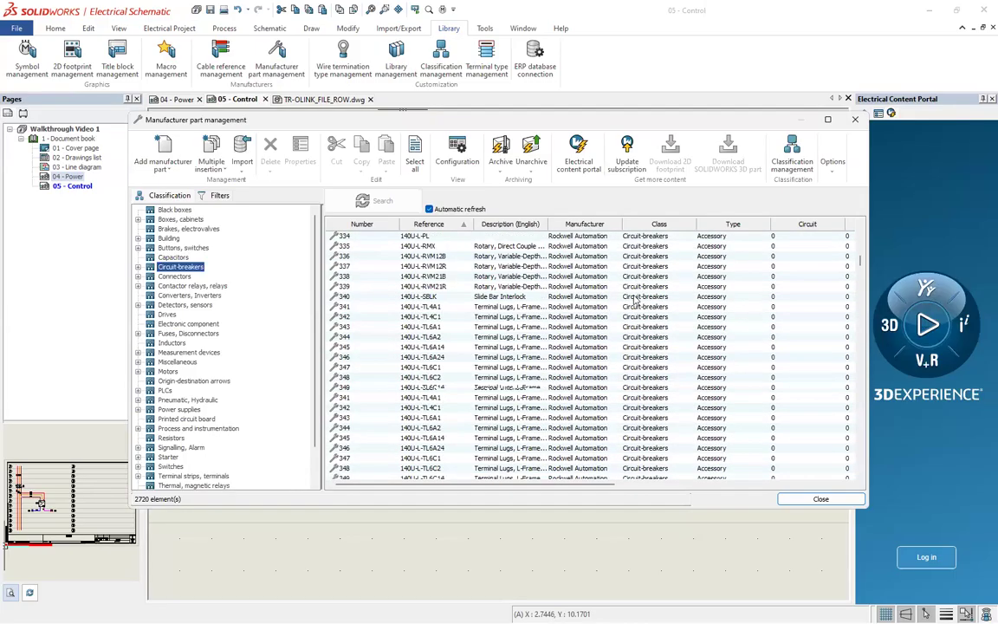
{"action": "left_click_drag", "start_coordinate": [862, 265], "coordinate": [860, 285]}
- Sort the circuit-breaker parts by circuit and find the single-circuit base parts
{"action": "left_click", "coordinate": [806, 224]}
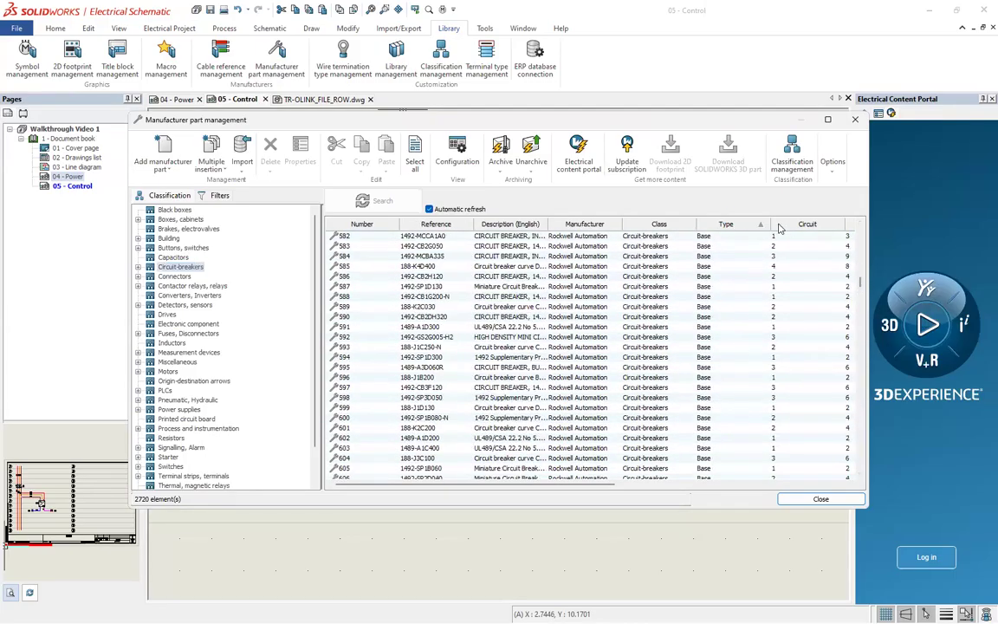
{"action": "scroll", "coordinate": [861, 274], "scroll_direction": "up", "scroll_amount": 20}
{"action": "left_click_drag", "start_coordinate": [867, 277], "coordinate": [839, 205]}
{"action": "scroll", "coordinate": [695, 332], "scroll_direction": "down", "scroll_amount": 7}
{"action": "scroll", "coordinate": [357, 339], "scroll_direction": "down", "scroll_amount": 20}
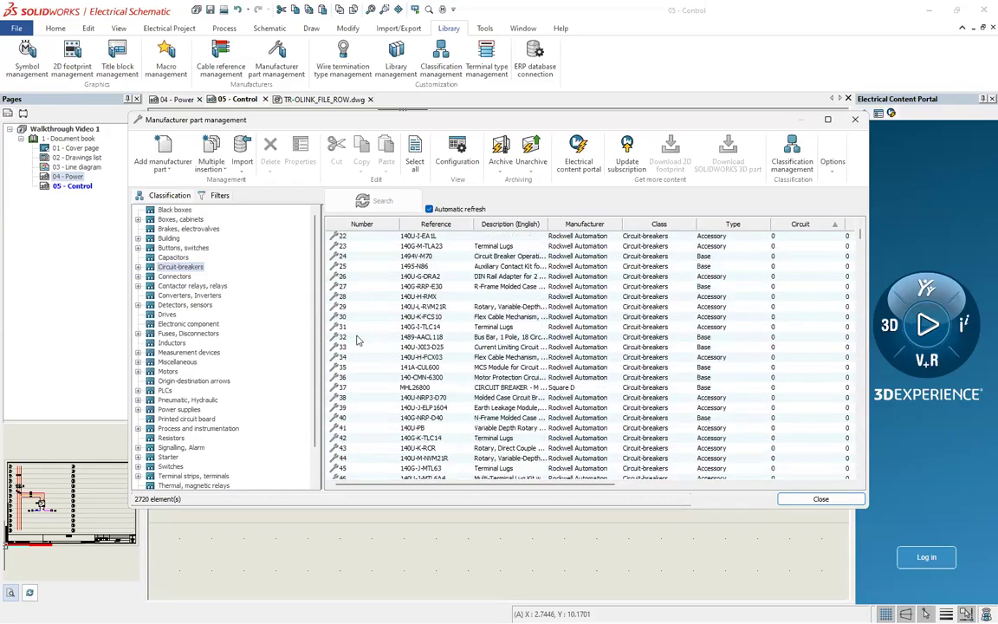
{"action": "left_click_drag", "start_coordinate": [863, 241], "coordinate": [831, 328]}
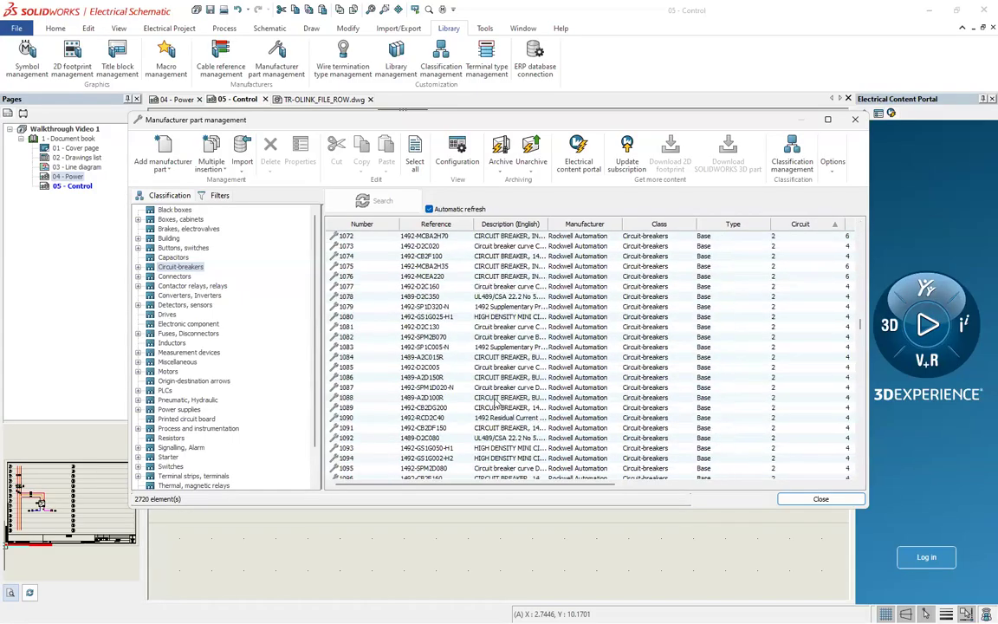
{"action": "scroll", "coordinate": [408, 319], "scroll_direction": "up", "scroll_amount": 10}
{"action": "scroll", "coordinate": [439, 338], "scroll_direction": "up", "scroll_amount": 6}
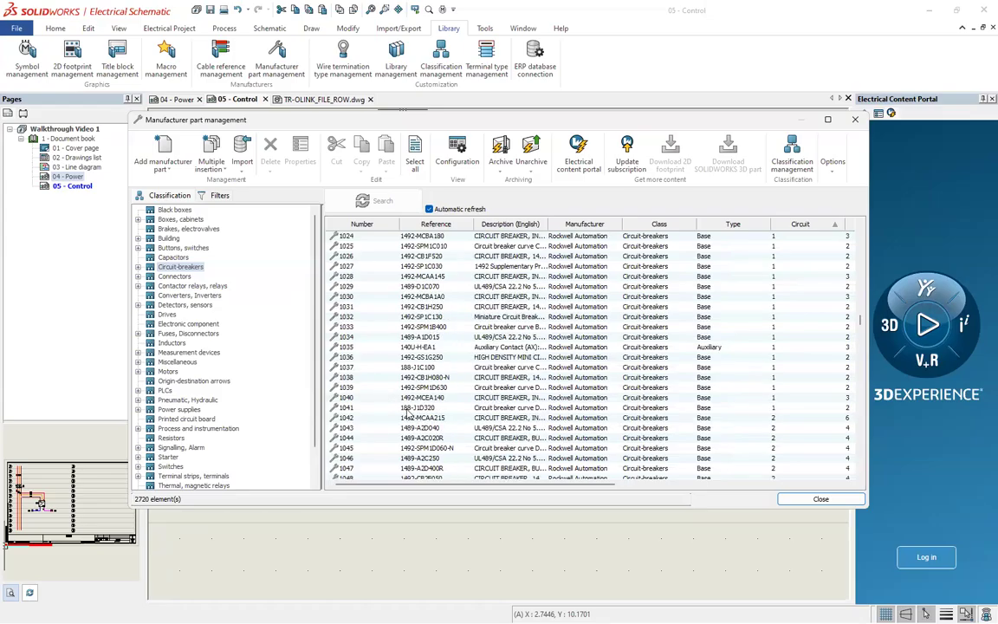
- Examine the mark root property of the Rockwell Automation 188-J1D320 part and close manufacturer part management
{"action": "right_click", "coordinate": [417, 409]}
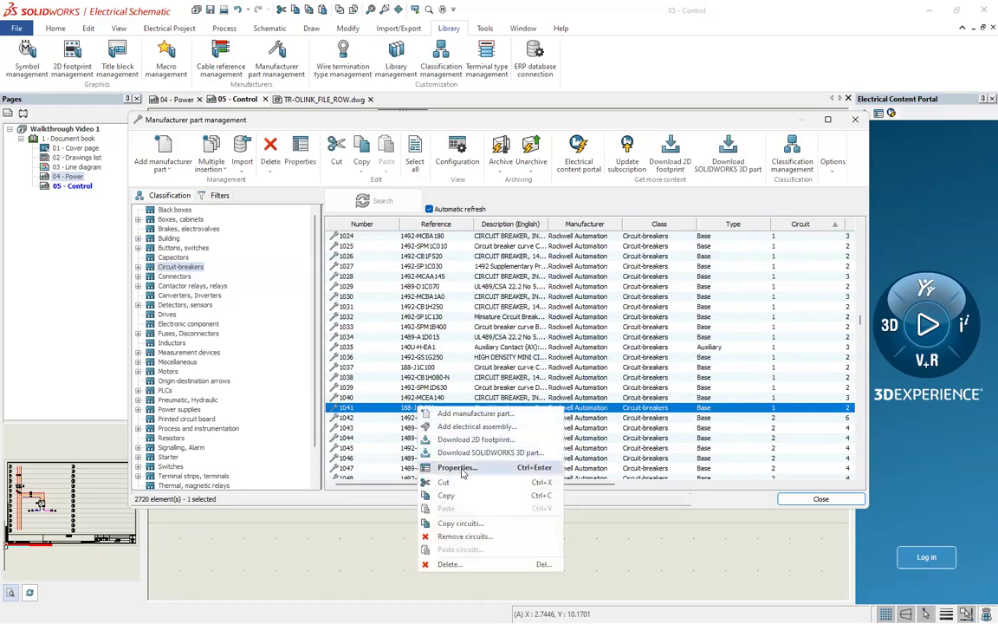
{"action": "left_click", "coordinate": [463, 469]}
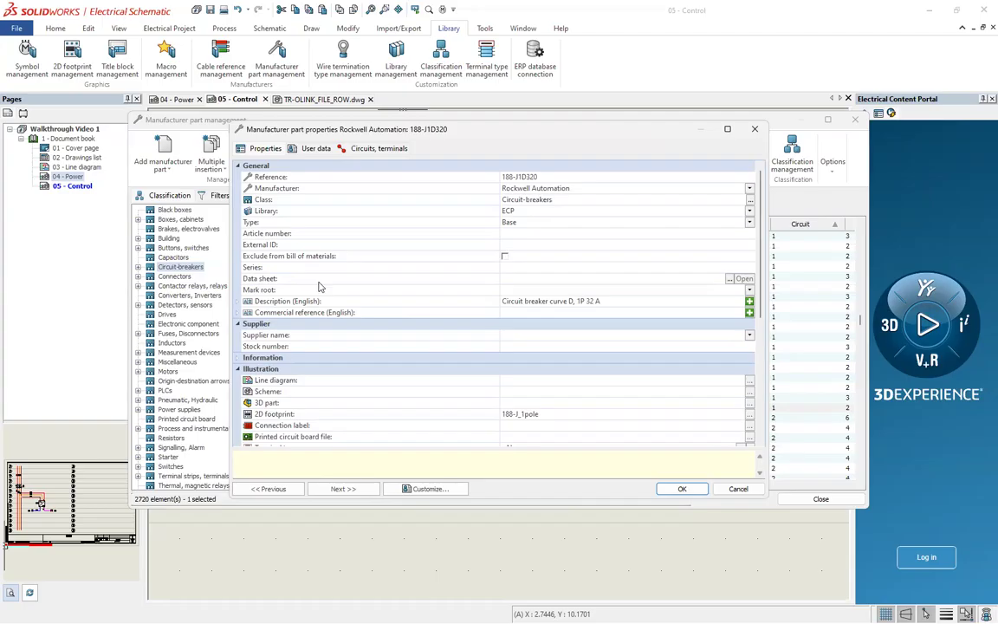
{"action": "left_click", "coordinate": [254, 291]}
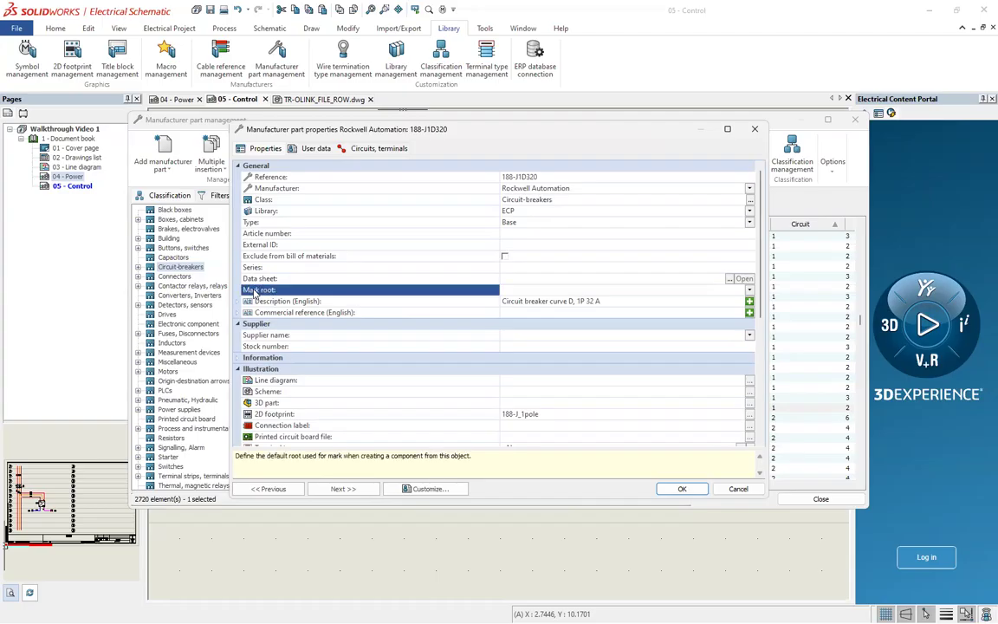
{"action": "left_click", "coordinate": [269, 456]}
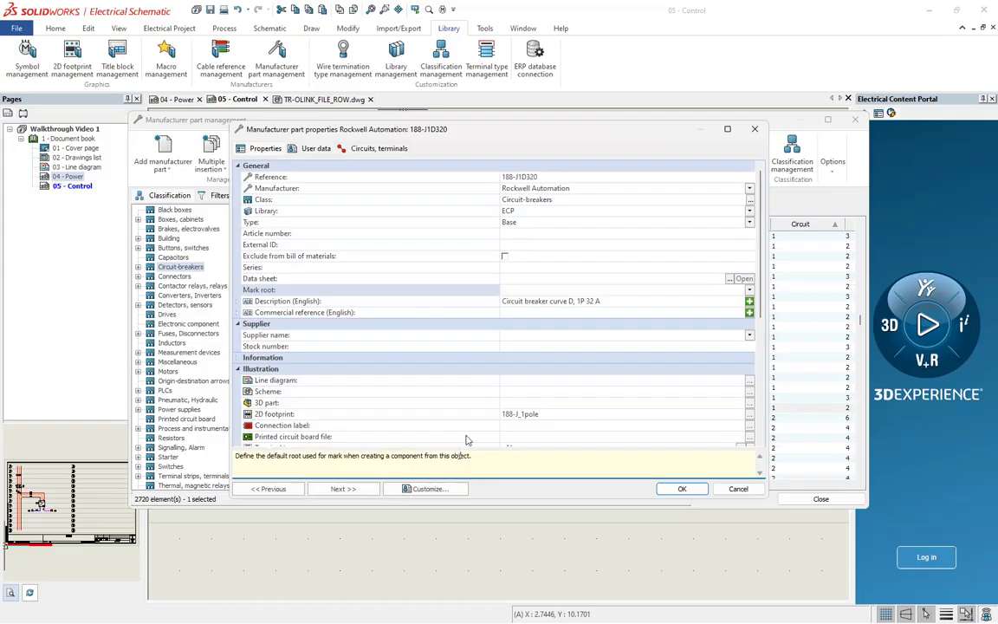
{"action": "left_click", "coordinate": [250, 291]}
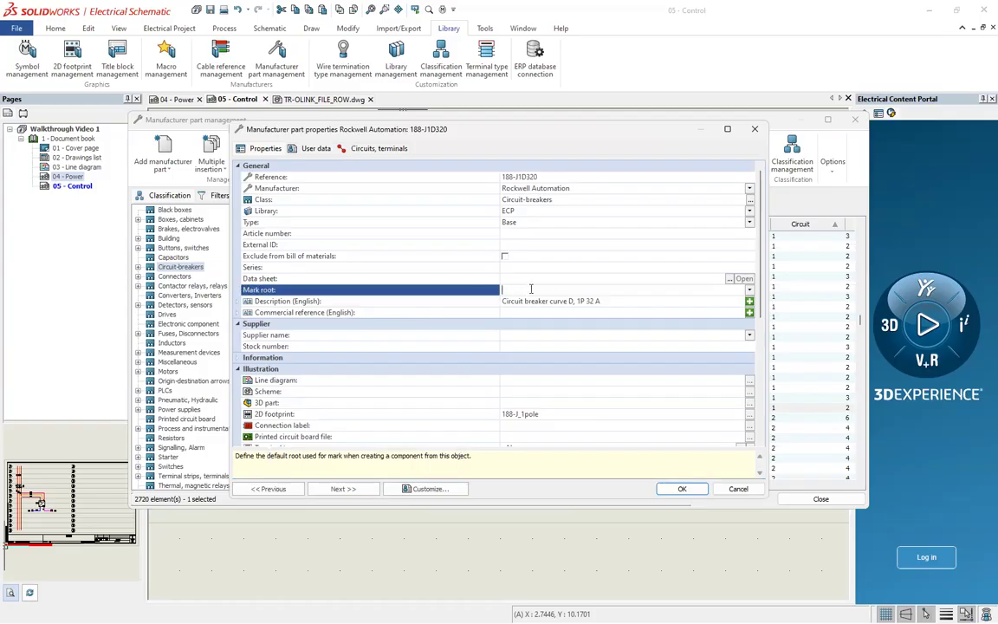
{"action": "left_click", "coordinate": [755, 130]}
{"action": "left_click", "coordinate": [856, 119]}
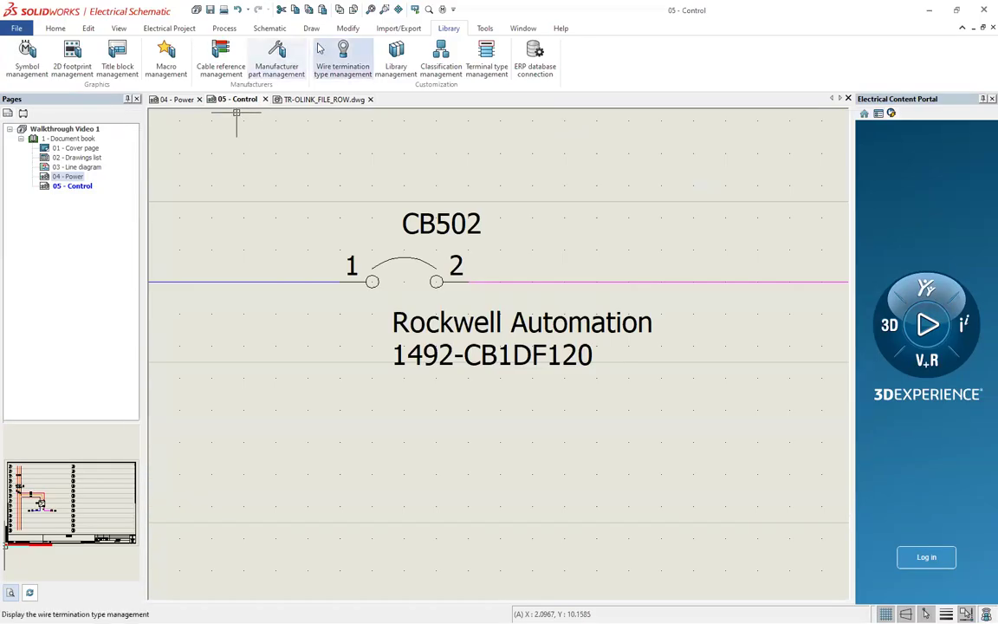
{"action": "left_click", "coordinate": [153, 28]}
{"action": "left_click", "coordinate": [88, 77]}
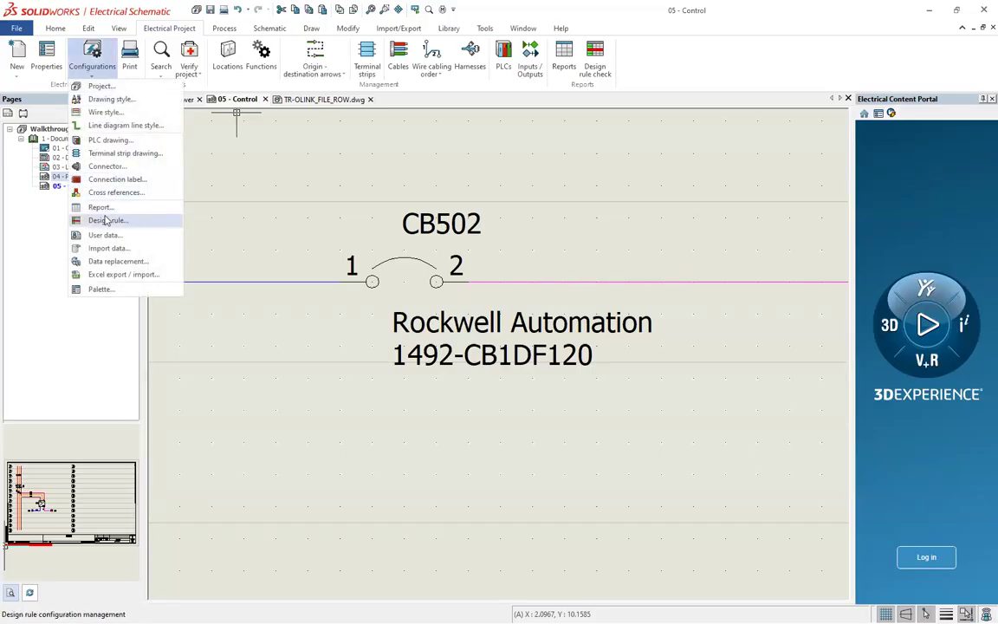
{"action": "left_click", "coordinate": [147, 104]}
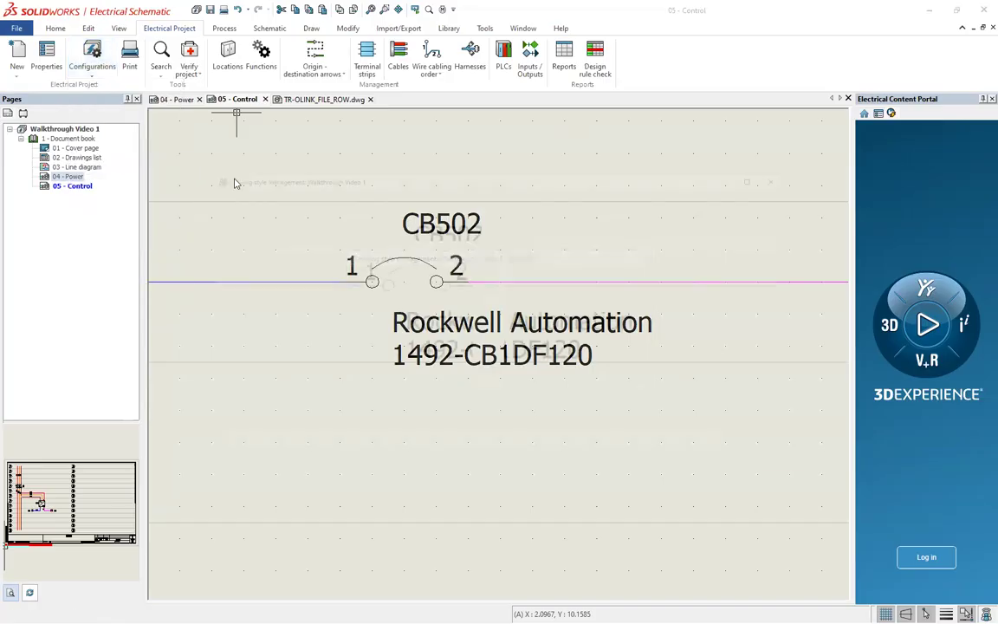
{"action": "left_click", "coordinate": [811, 163]}
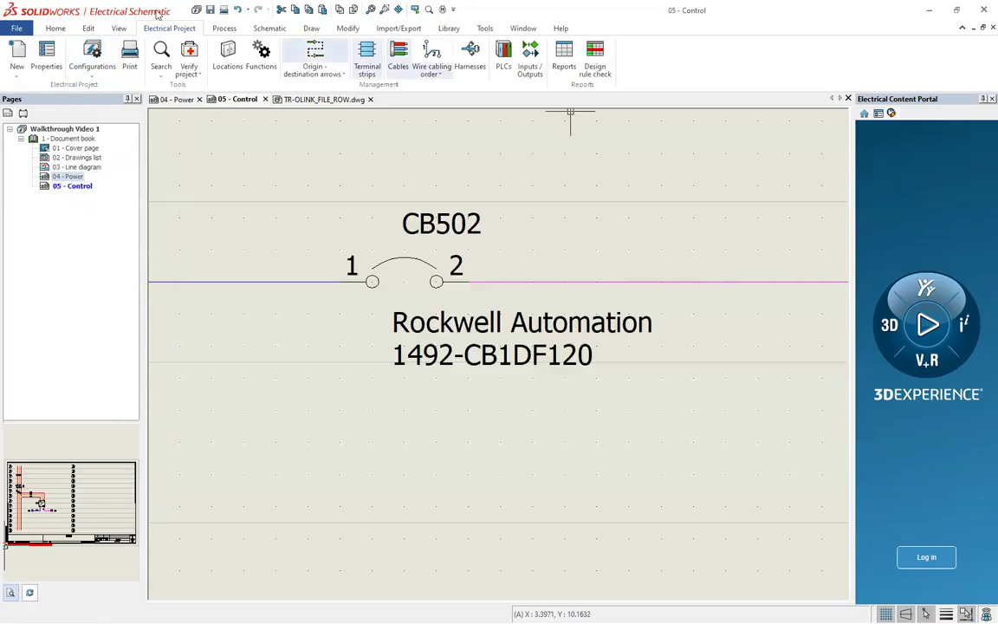
- Review the electrical project configuration's general, library and palette, and title block settings
{"action": "left_click", "coordinate": [92, 59]}
{"action": "left_click", "coordinate": [107, 86]}
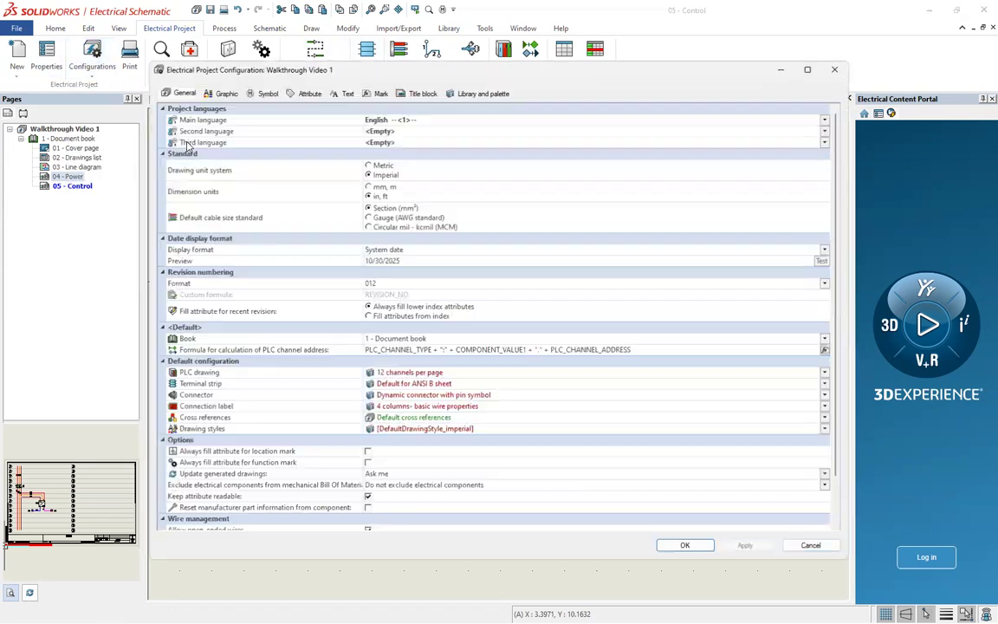
{"action": "scroll", "coordinate": [208, 141], "scroll_direction": "down", "scroll_amount": 2}
{"action": "scroll", "coordinate": [260, 137], "scroll_direction": "up", "scroll_amount": 2}
{"action": "left_click", "coordinate": [473, 92]}
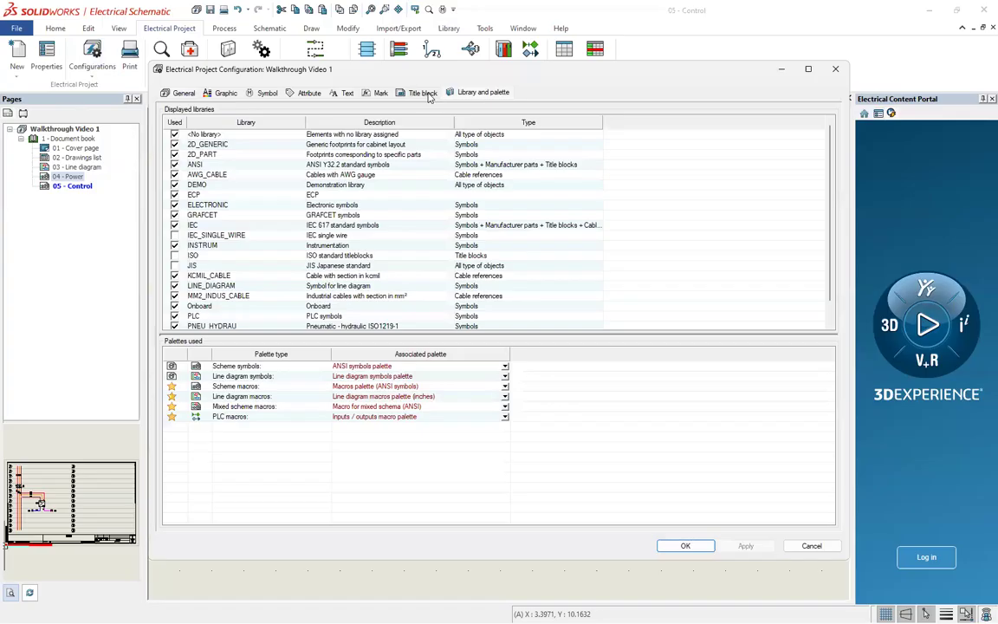
{"action": "left_click", "coordinate": [425, 93]}
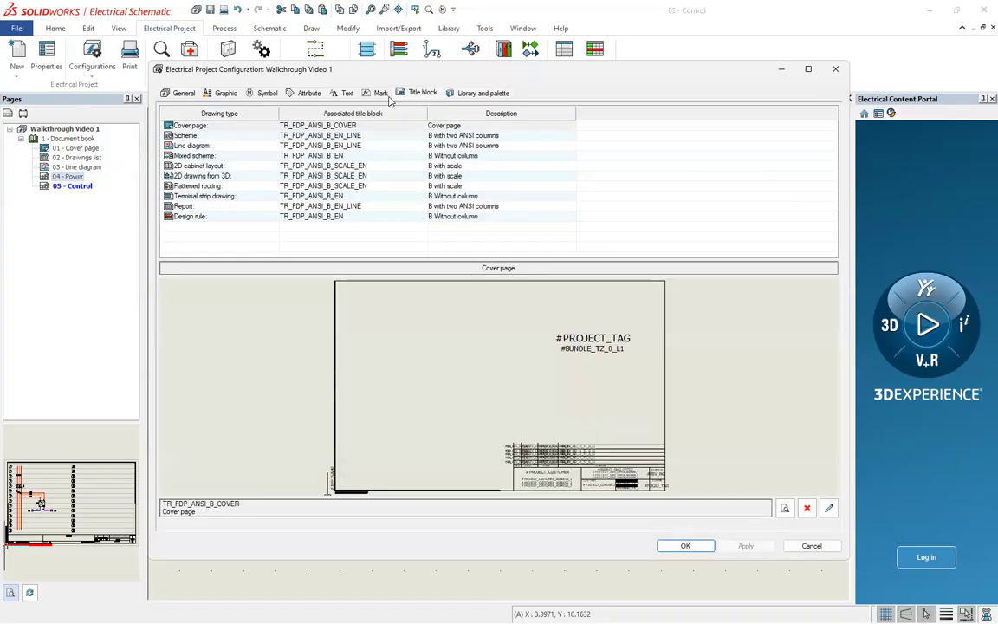
- Examine the formulas and numbering options in the project's mark settings and close the configuration
{"action": "left_click", "coordinate": [375, 94]}
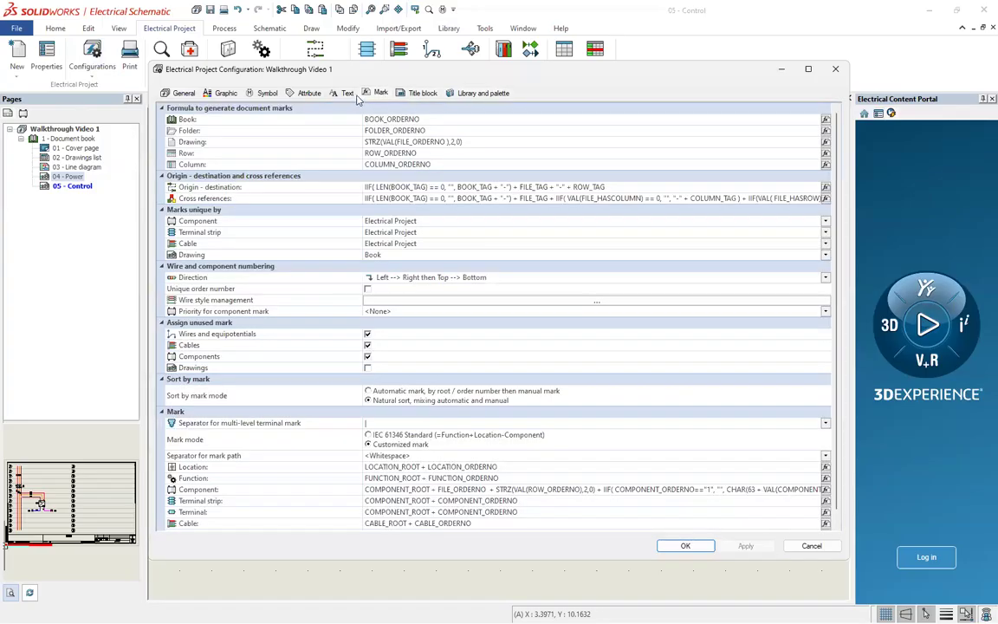
{"action": "scroll", "coordinate": [286, 140], "scroll_direction": "down", "scroll_amount": 1}
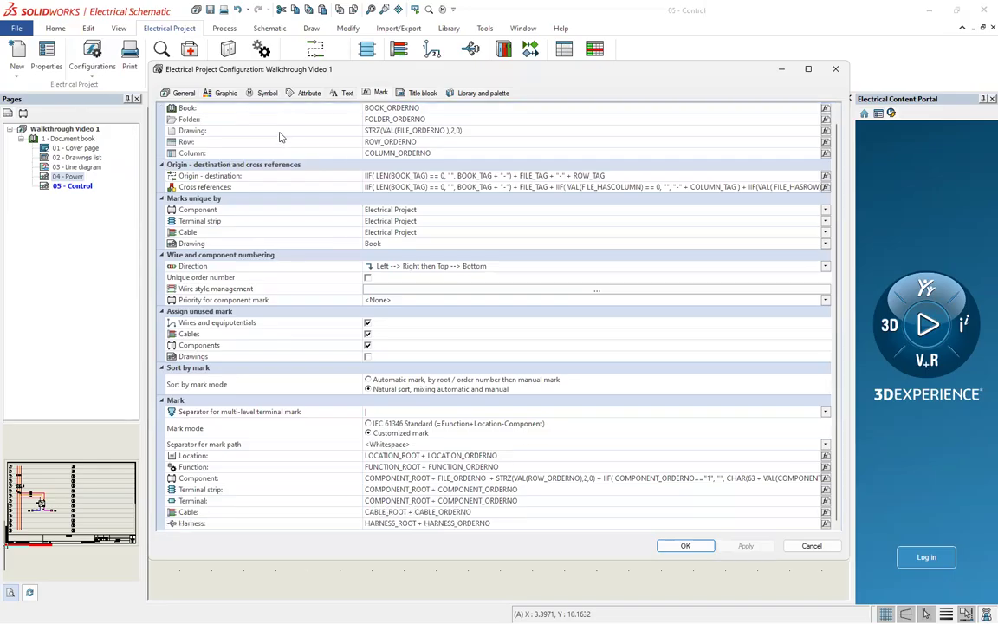
{"action": "scroll", "coordinate": [280, 137], "scroll_direction": "up", "scroll_amount": 1}
{"action": "scroll", "coordinate": [279, 136], "scroll_direction": "down", "scroll_amount": 1}
{"action": "scroll", "coordinate": [244, 154], "scroll_direction": "up", "scroll_amount": 1}
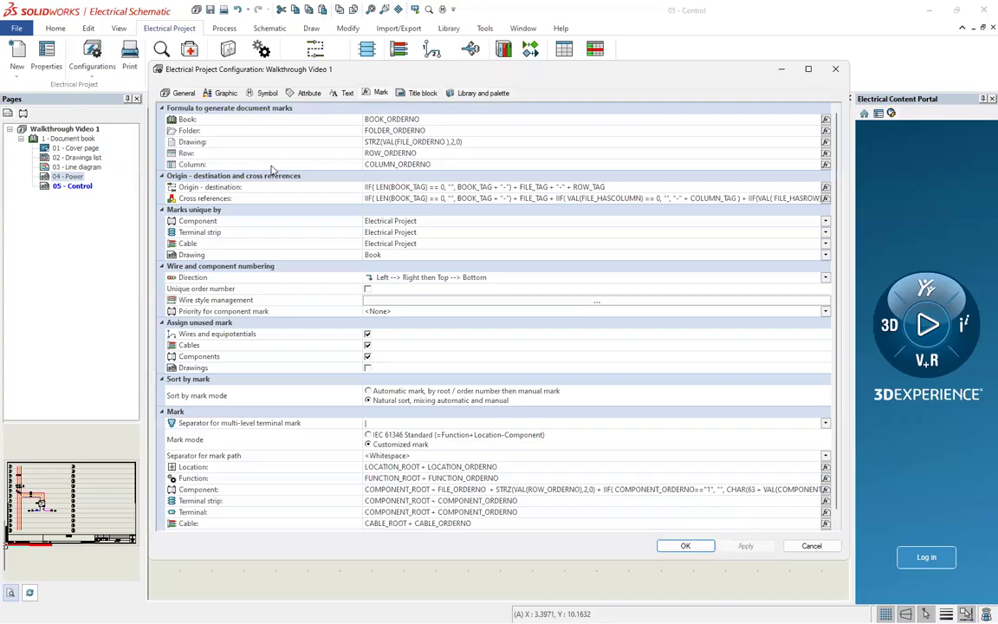
{"action": "left_click", "coordinate": [835, 69]}
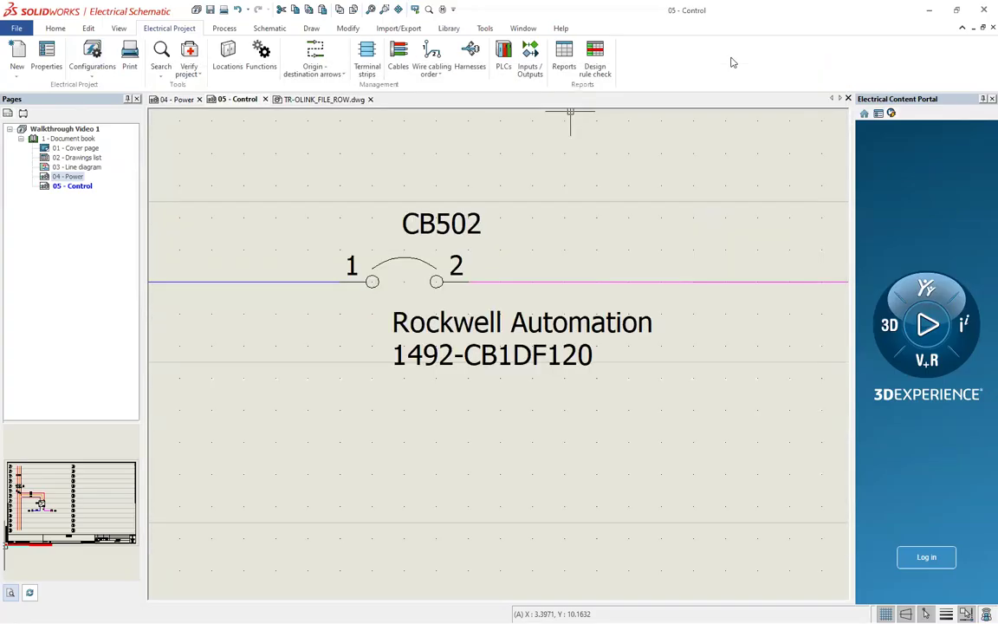